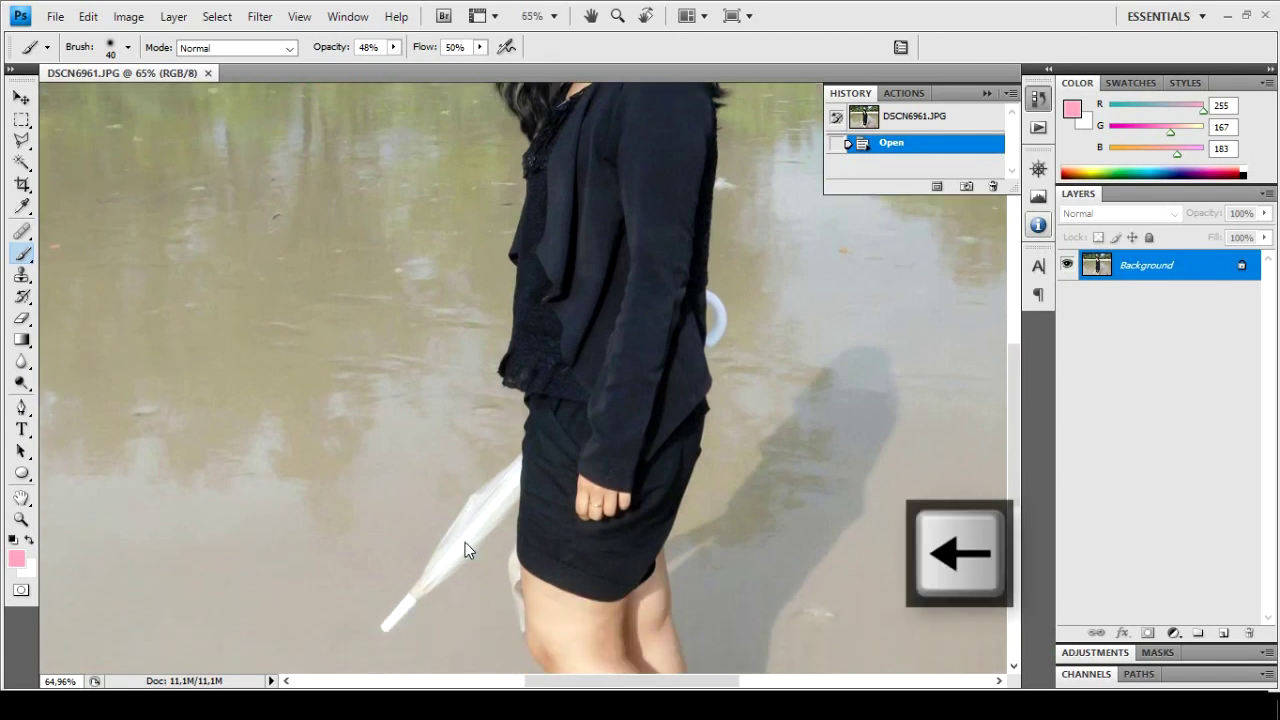
# Outline the visible part of the white umbrella beside the skirt with the Polygonal Lasso
pyautogui.scroll(5, 466, 538)
pyautogui.scroll(-2, 468, 537)
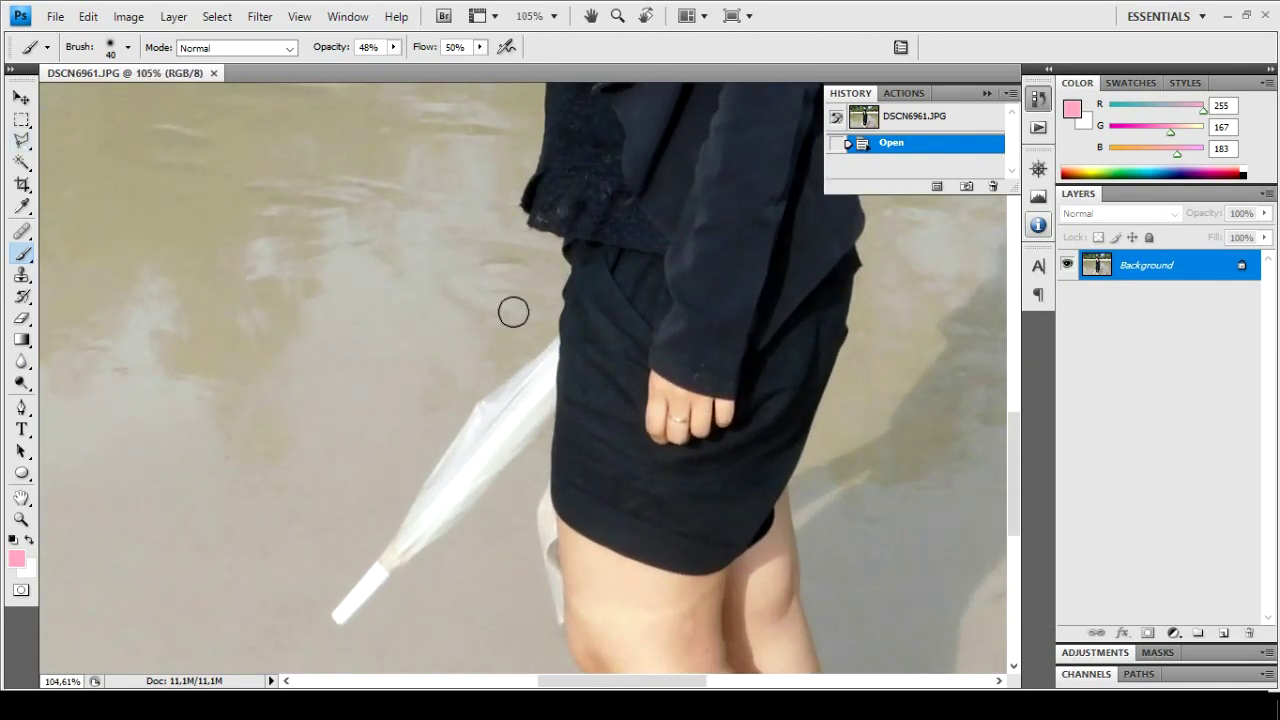
pyautogui.click(22, 140)
pyautogui.click(462, 291)
pyautogui.scroll(3, 571, 331)
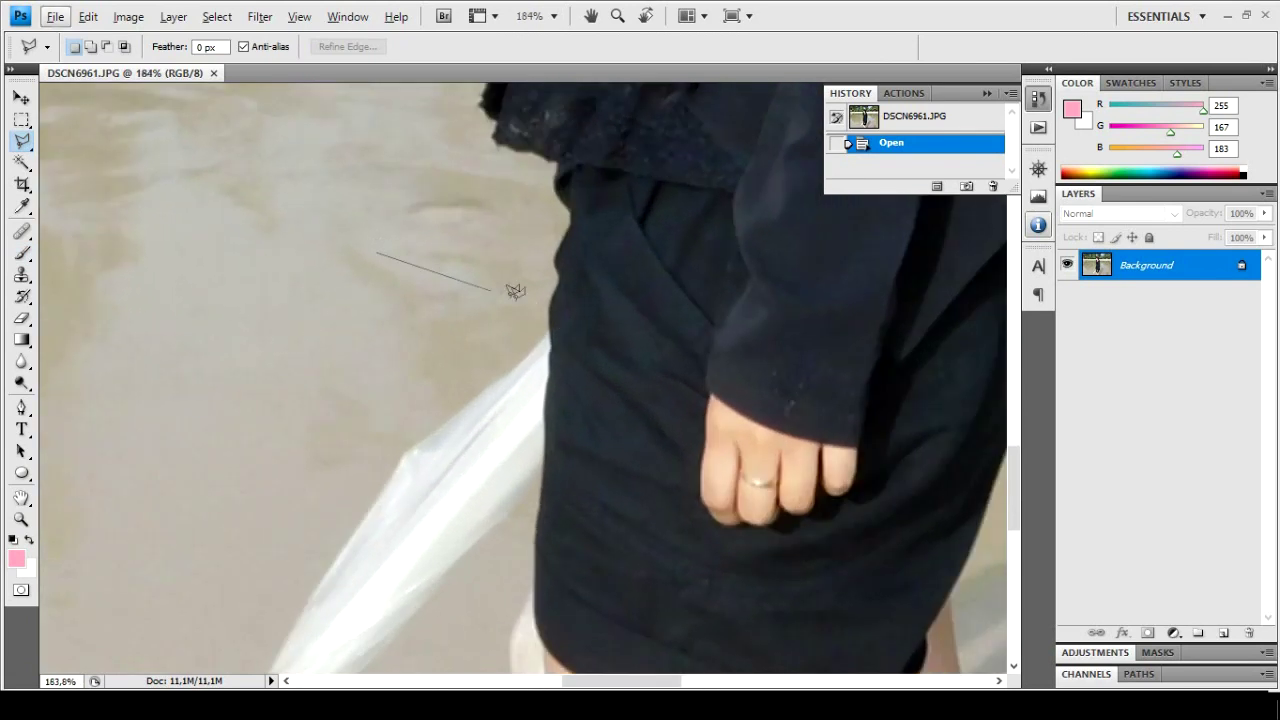
pyautogui.hotkey('ctrl', 'd')
pyautogui.click(632, 284)
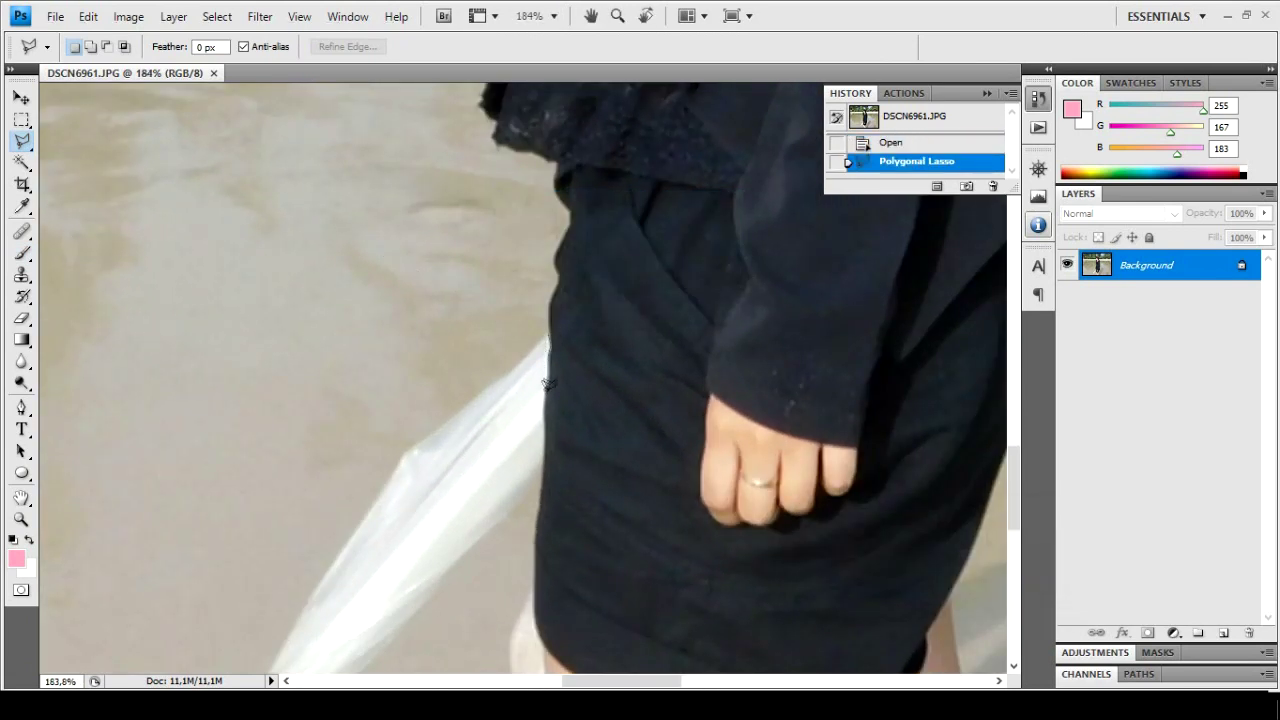
pyautogui.click(540, 470)
pyautogui.scroll(-5, 545, 450)
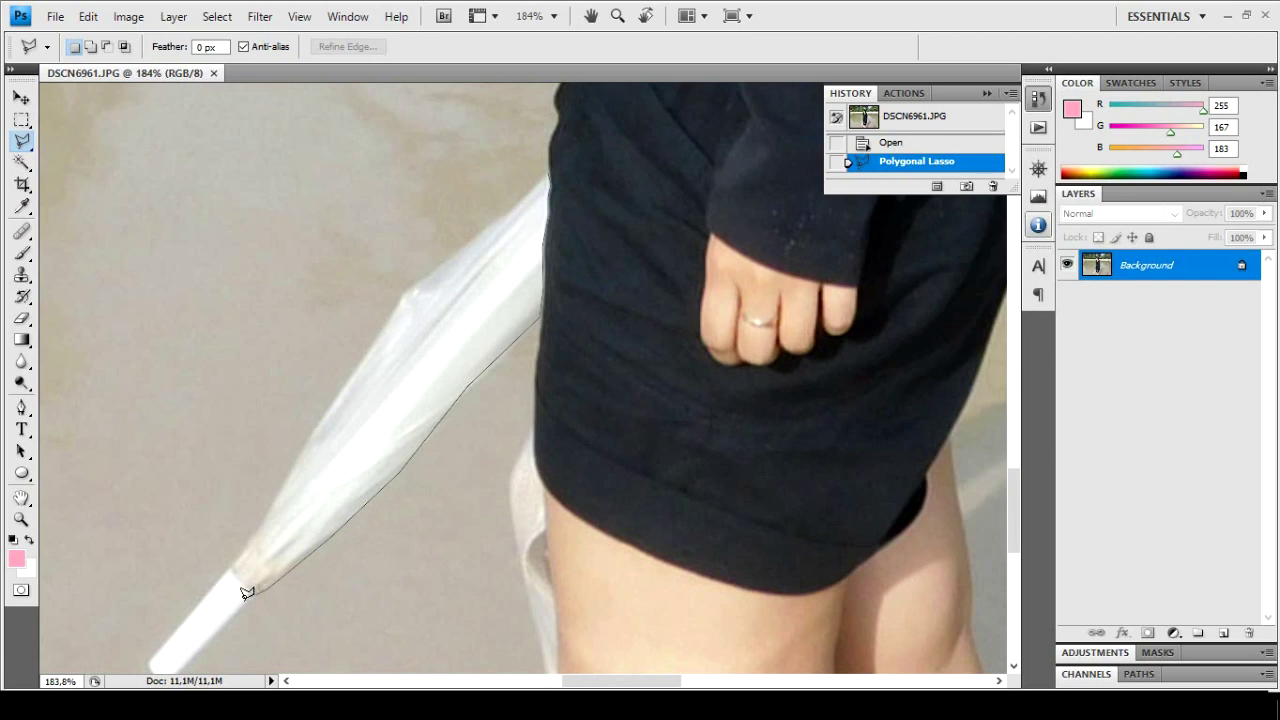
pyautogui.scroll(-5, 253, 590)
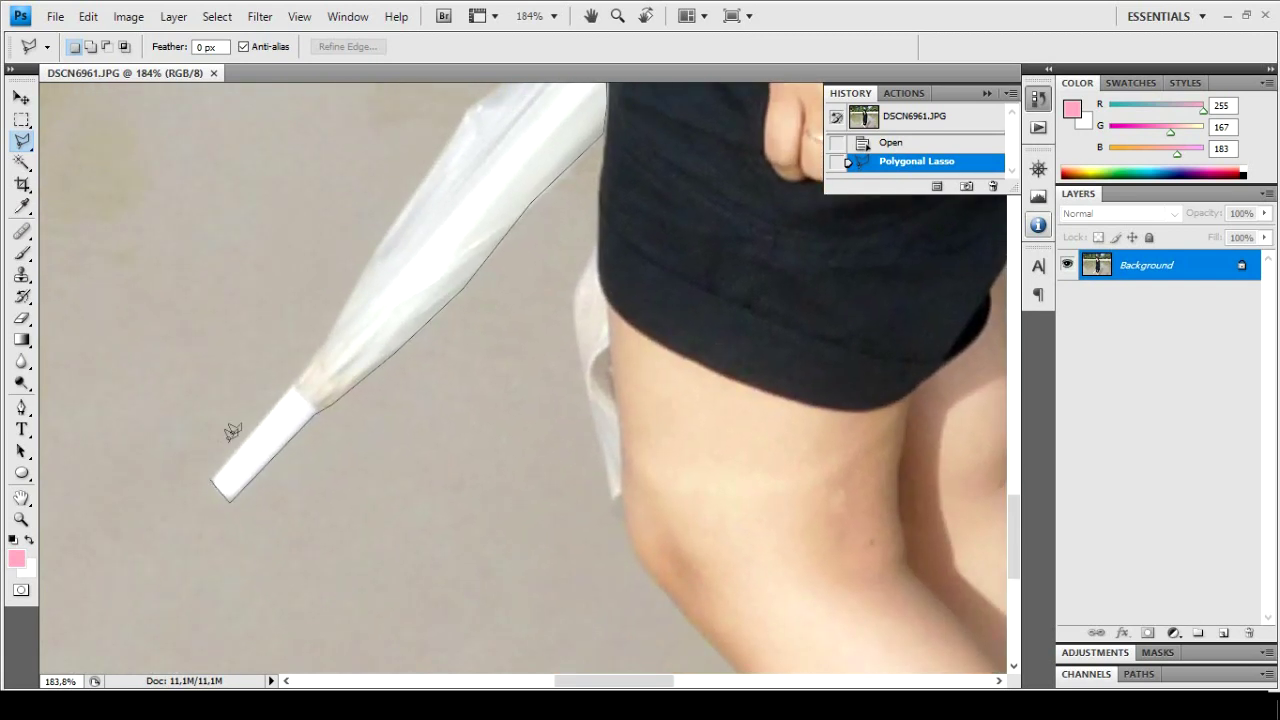
pyautogui.scroll(4, 573, 443)
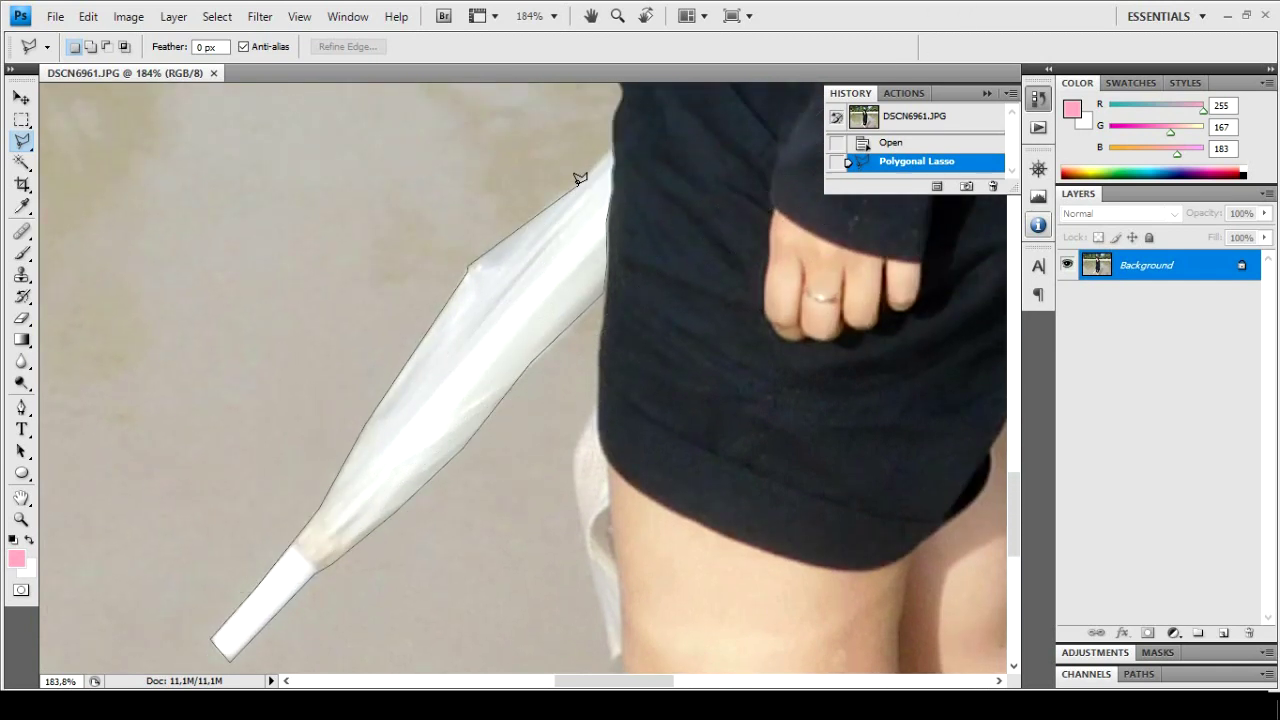
pyautogui.click(605, 150)
# Add the missed strip along the umbrella's lower edge to the selection and copy the umbrella to a new layer
pyautogui.scroll(5, 560, 330)
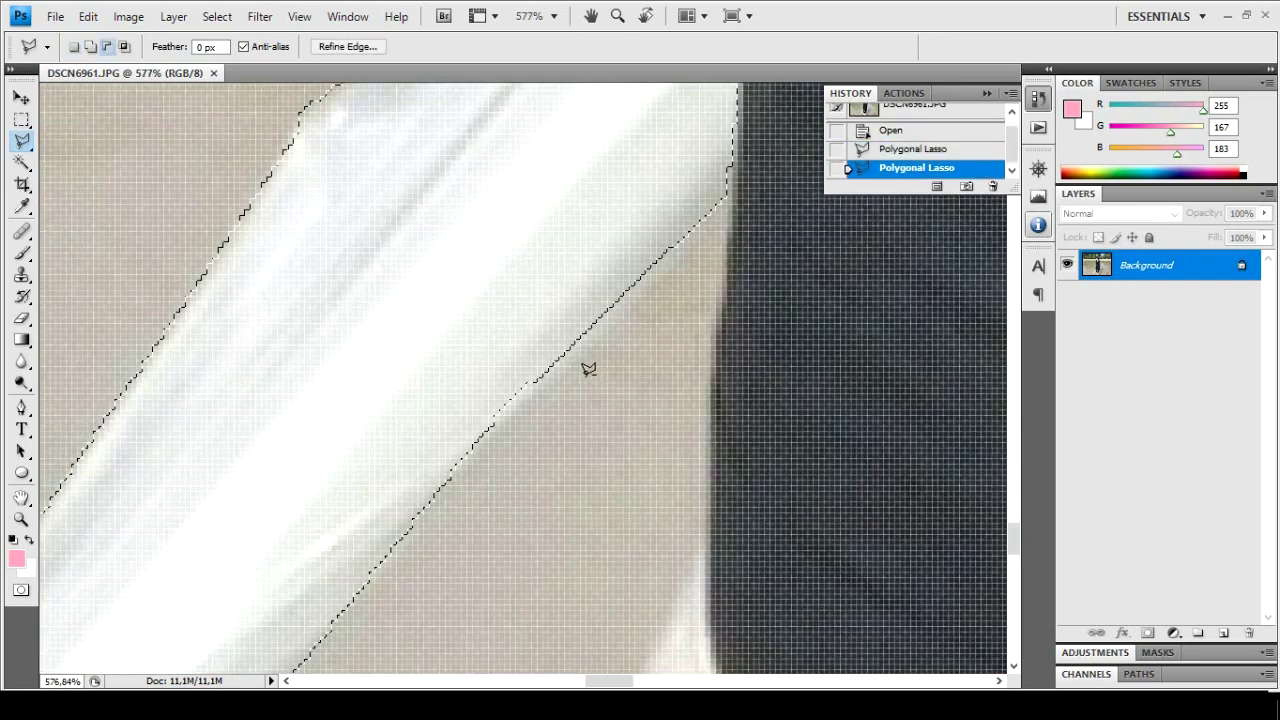
pyautogui.keyDown('shift'); pyautogui.click(689, 231); pyautogui.keyUp('shift')
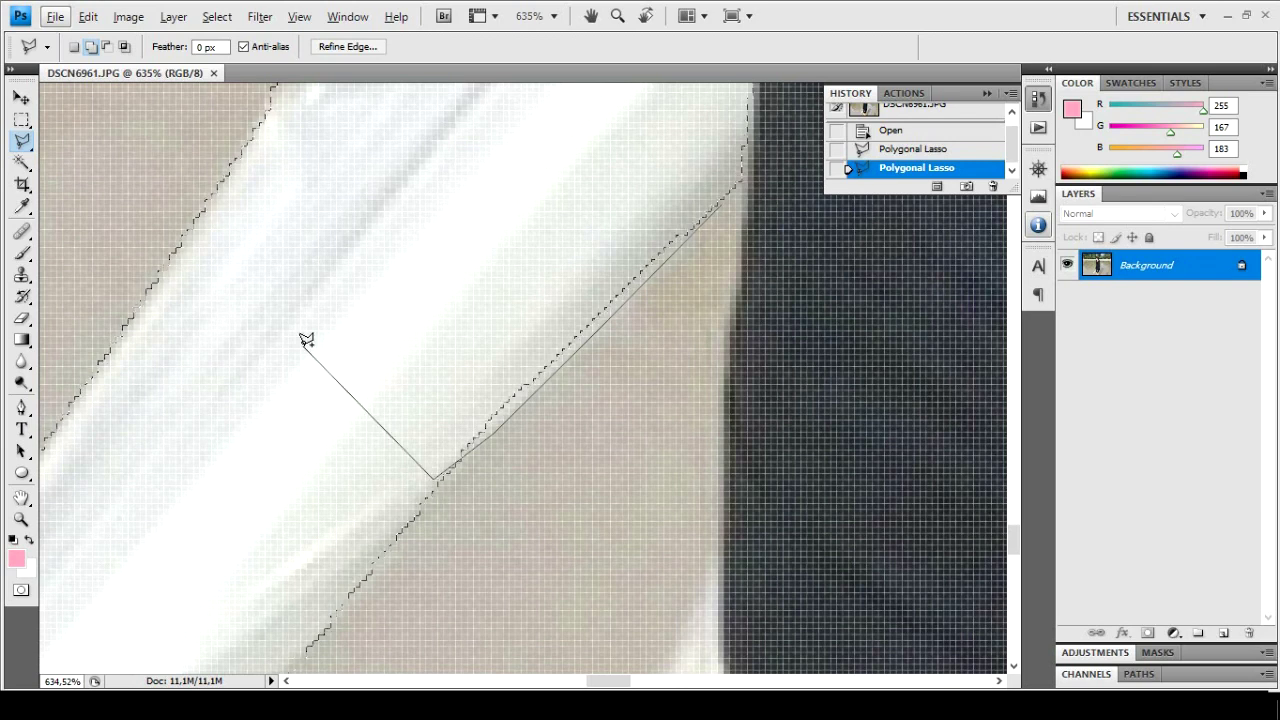
pyautogui.doubleClick(305, 340)
pyautogui.scroll(-5, 306, 348)
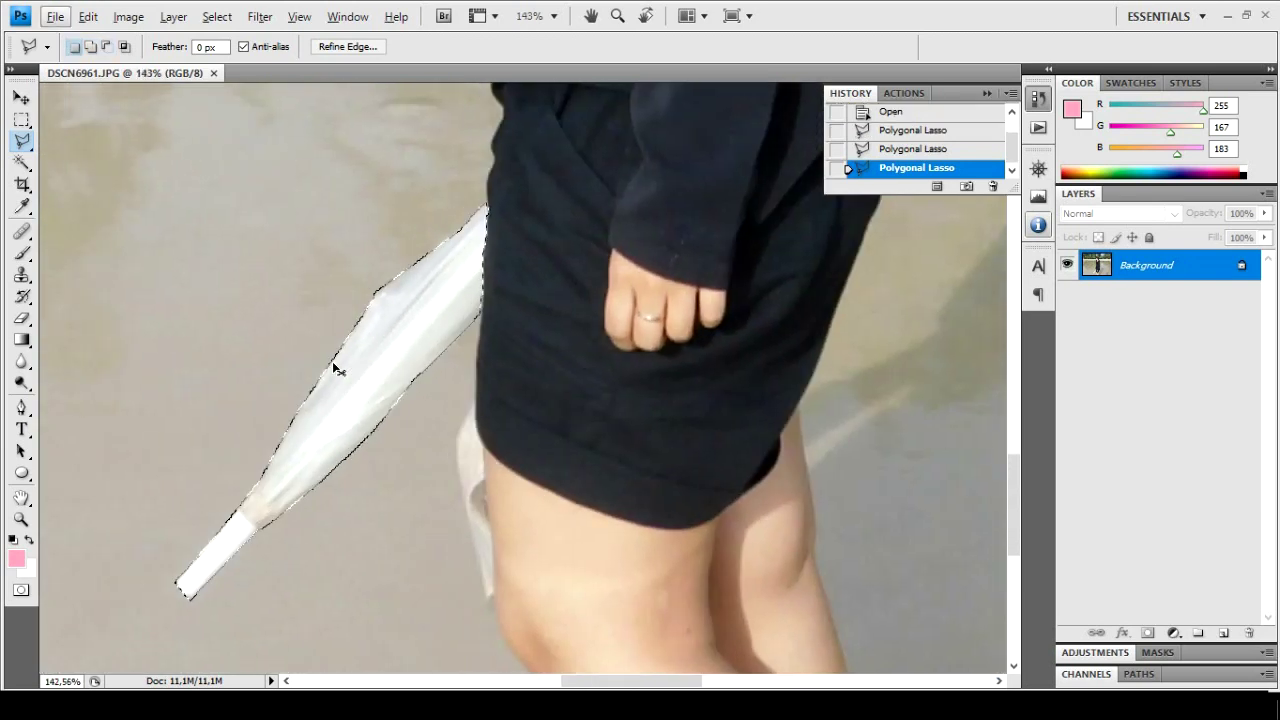
pyautogui.hscroll(-3, 338, 370)
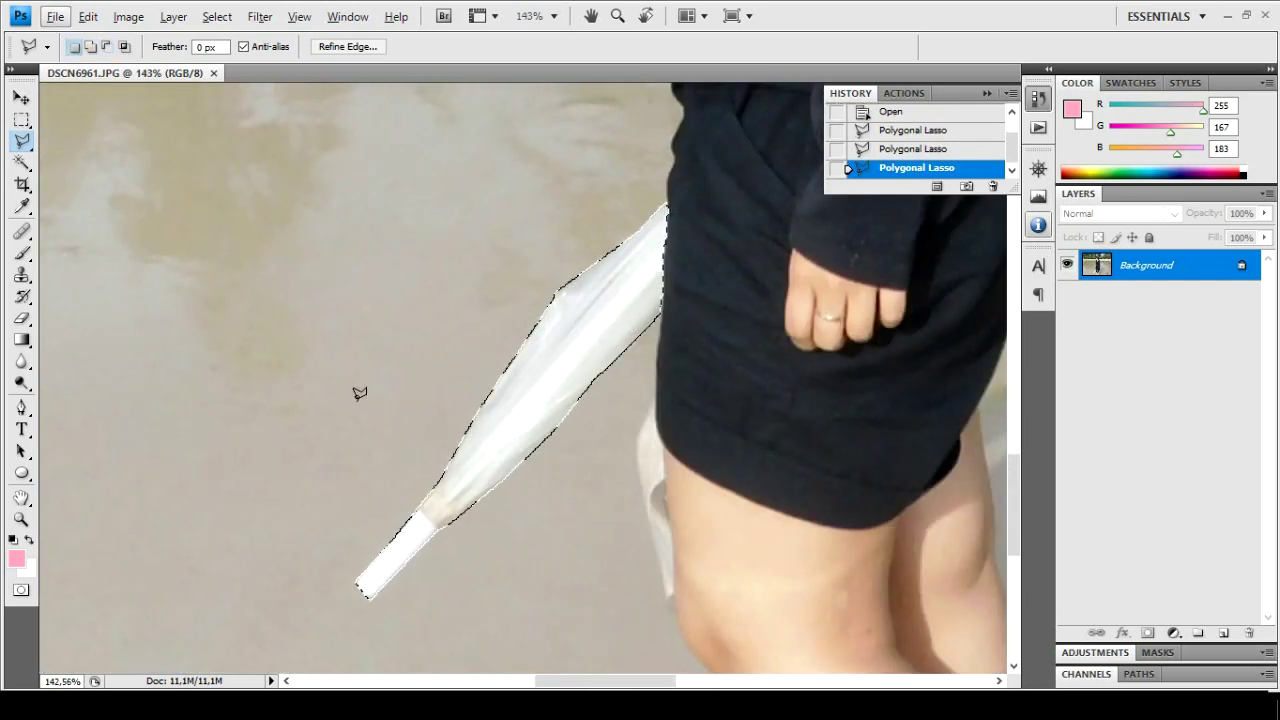
pyautogui.hotkey('ctrl', 'j')
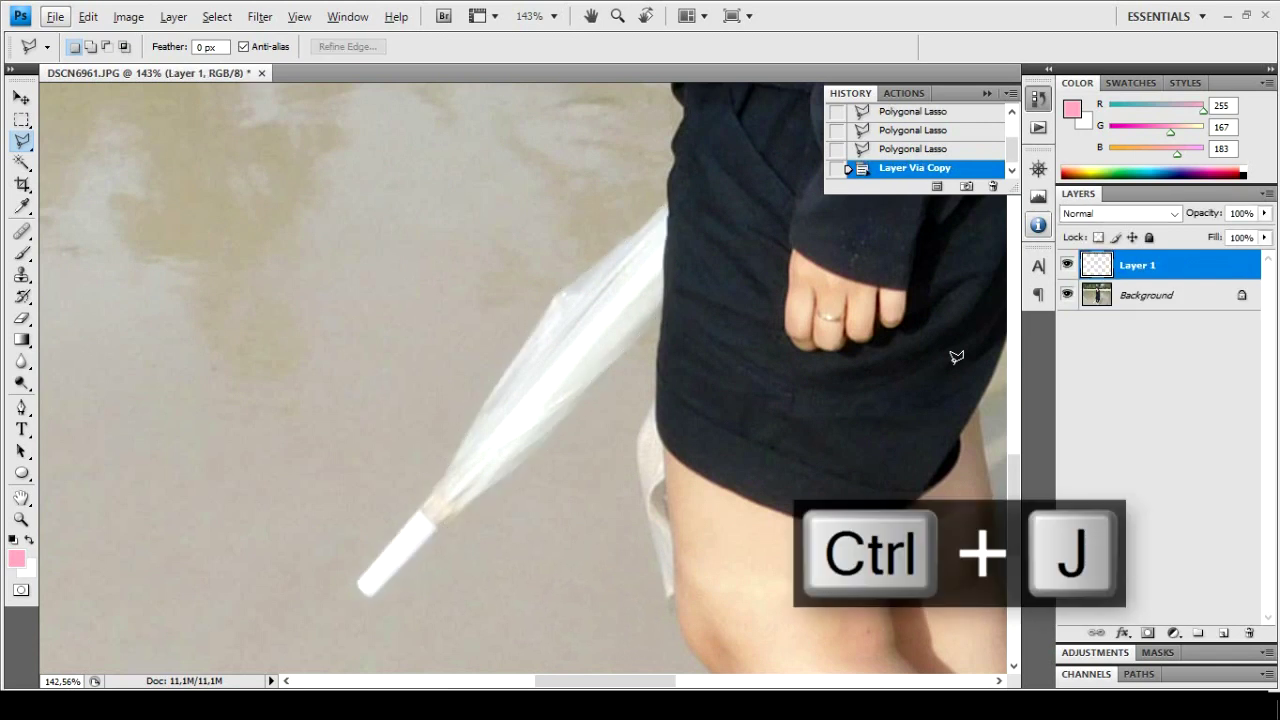
# Duplicate the Background layer, clear the umbrella-shaped area from the copy using Layer 1's outline, and hide the original Background
pyautogui.keyDown('ctrl'); pyautogui.click(1098, 266); pyautogui.keyUp('ctrl')
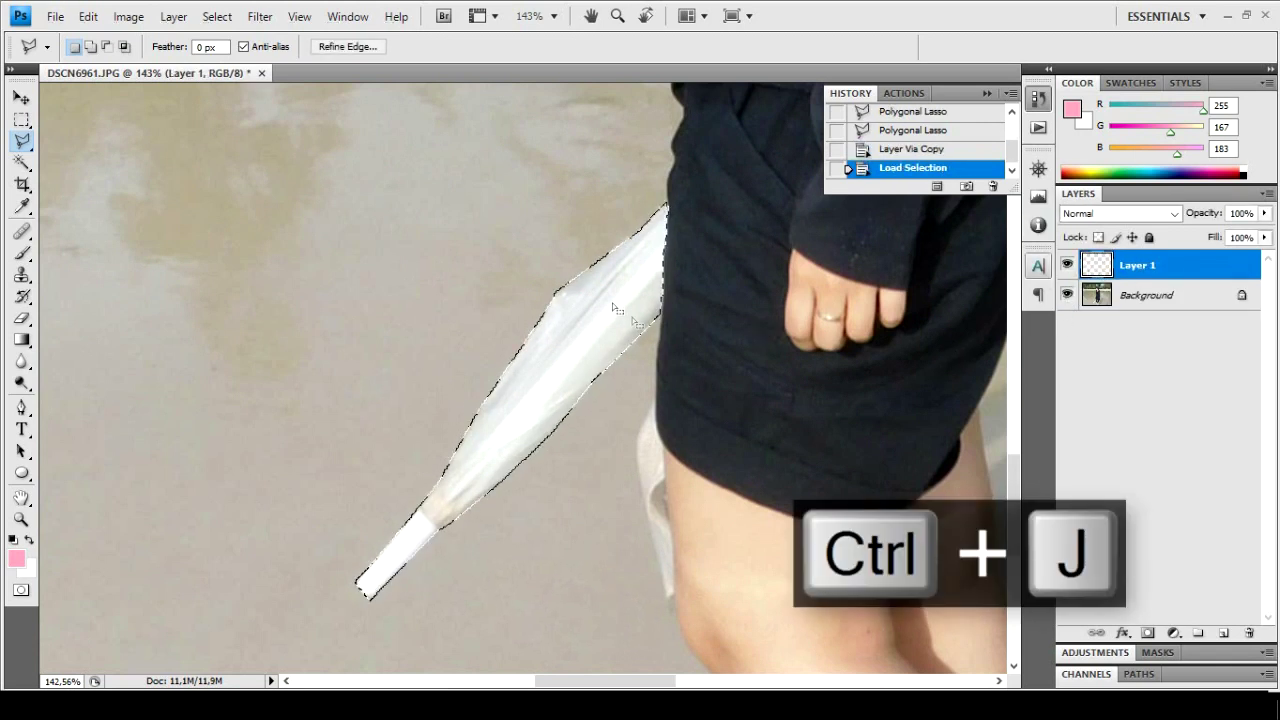
pyautogui.click(1122, 300)
pyautogui.hotkey('ctrl', 'j')
pyautogui.keyDown('ctrl'); pyautogui.click(1099, 268); pyautogui.keyUp('ctrl')
pyautogui.press('Delete')
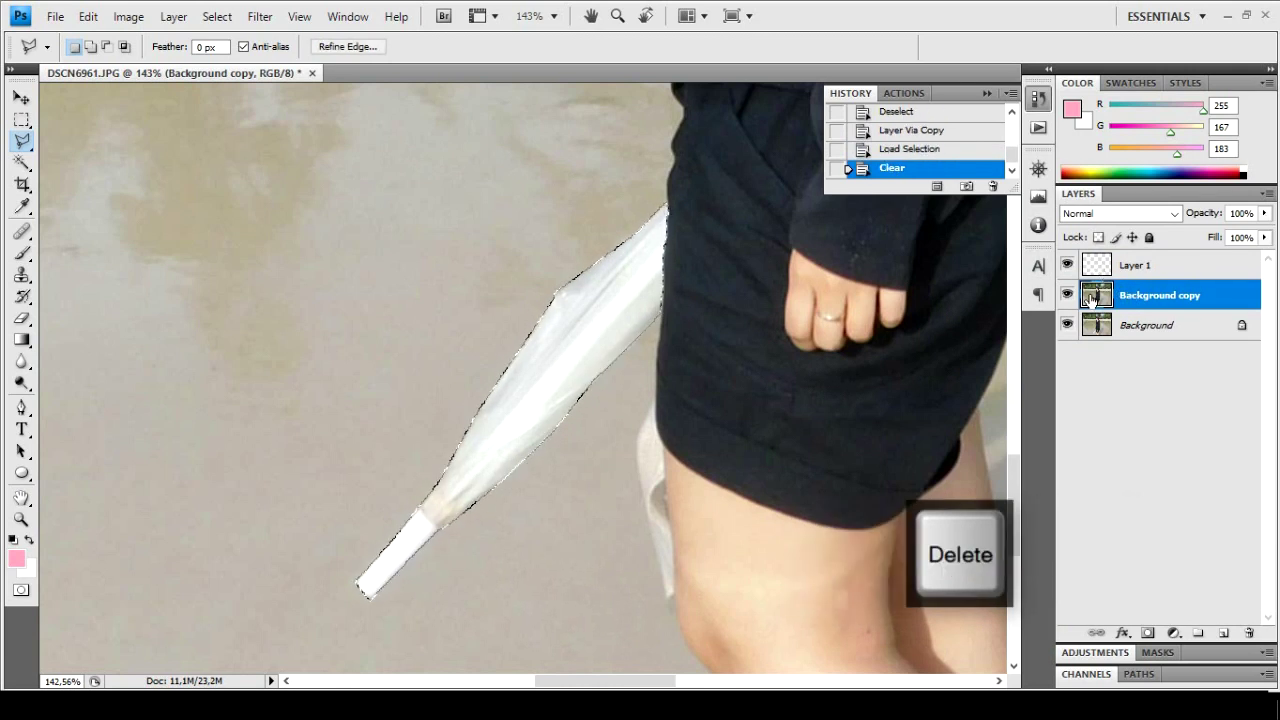
pyautogui.press('Delete')
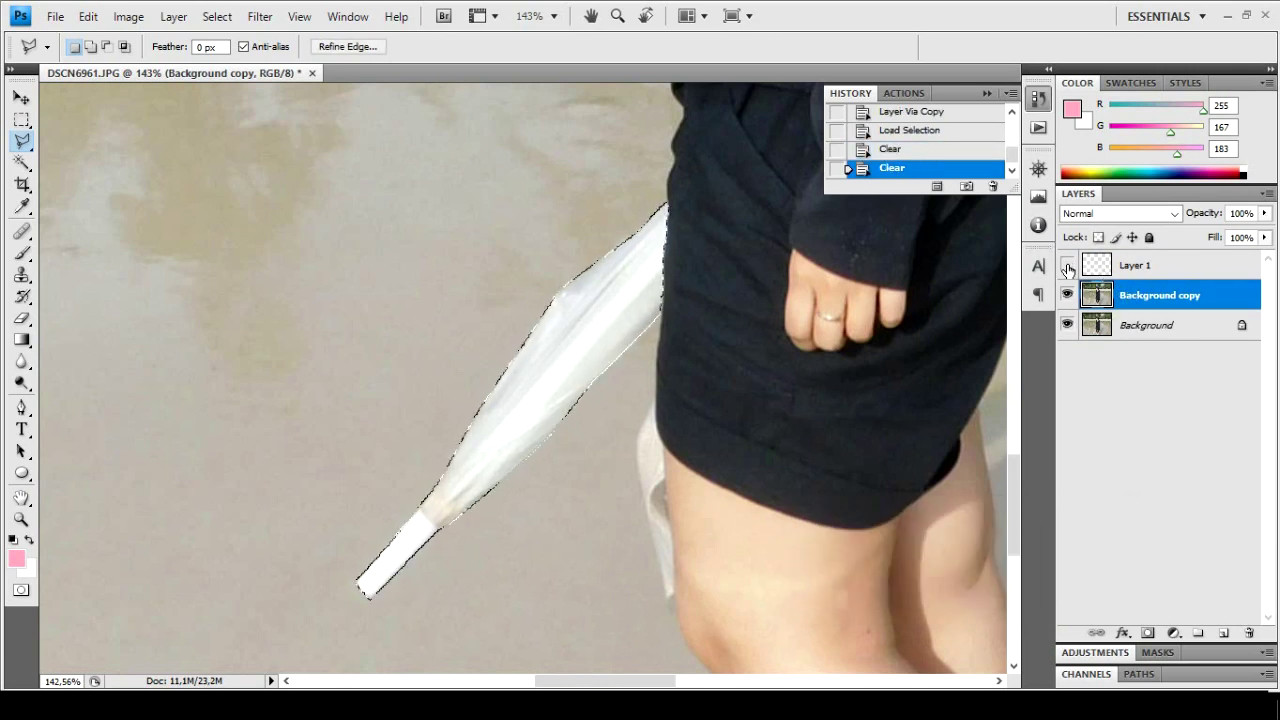
pyautogui.click(1068, 322)
pyautogui.click(1067, 265)
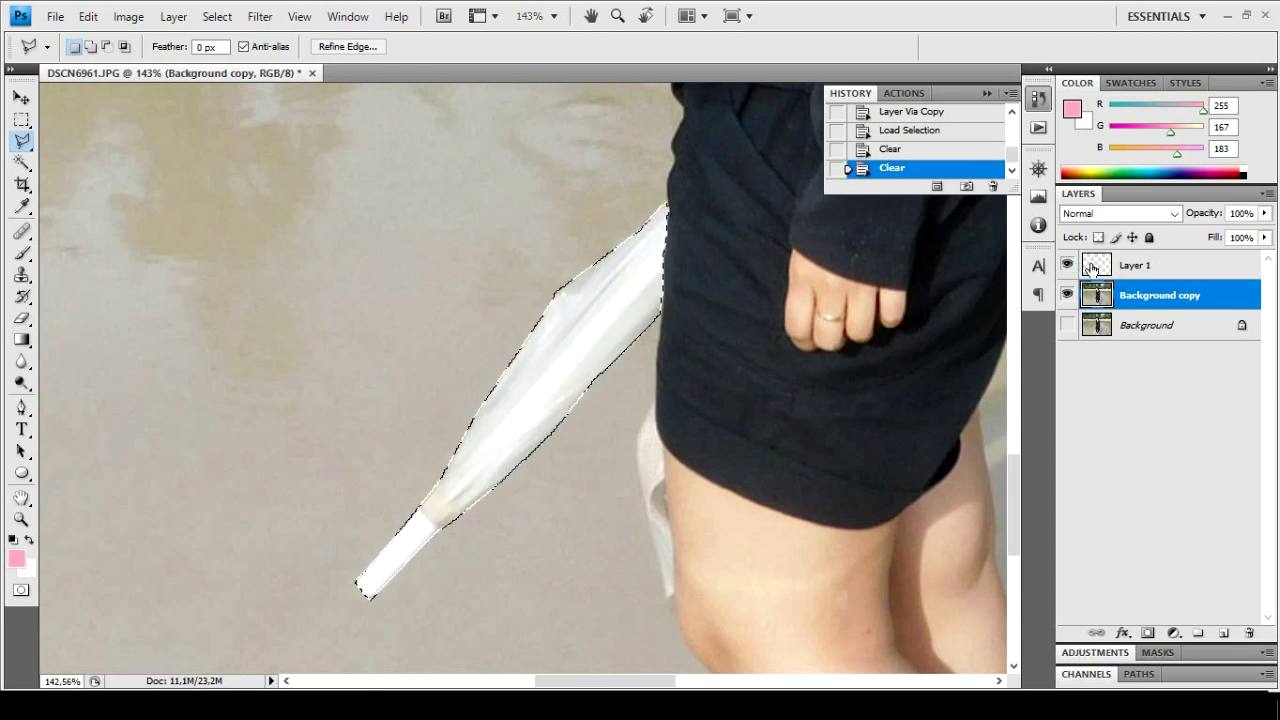
# Show the rulers and place a horizontal guide at the lower tip of the umbrella
pyautogui.click(1135, 265)
pyautogui.doubleClick(517, 270)
pyautogui.click(623, 280)
pyautogui.keyDown('ctrl'); pyautogui.click(1102, 275); pyautogui.keyUp('ctrl')
pyautogui.moveTo(574, 343)
pyautogui.mouseDown()
pyautogui.moveTo(411, 316)
pyautogui.moveTo(534, 289)
pyautogui.moveTo(389, 339)
pyautogui.moveTo(456, 333)
pyautogui.mouseUp()
pyautogui.hotkey('ctrl', 'r')
pyautogui.moveTo(482, 90); pyautogui.dragTo(472, 498)
pyautogui.hotkey('ctrl', 'd')
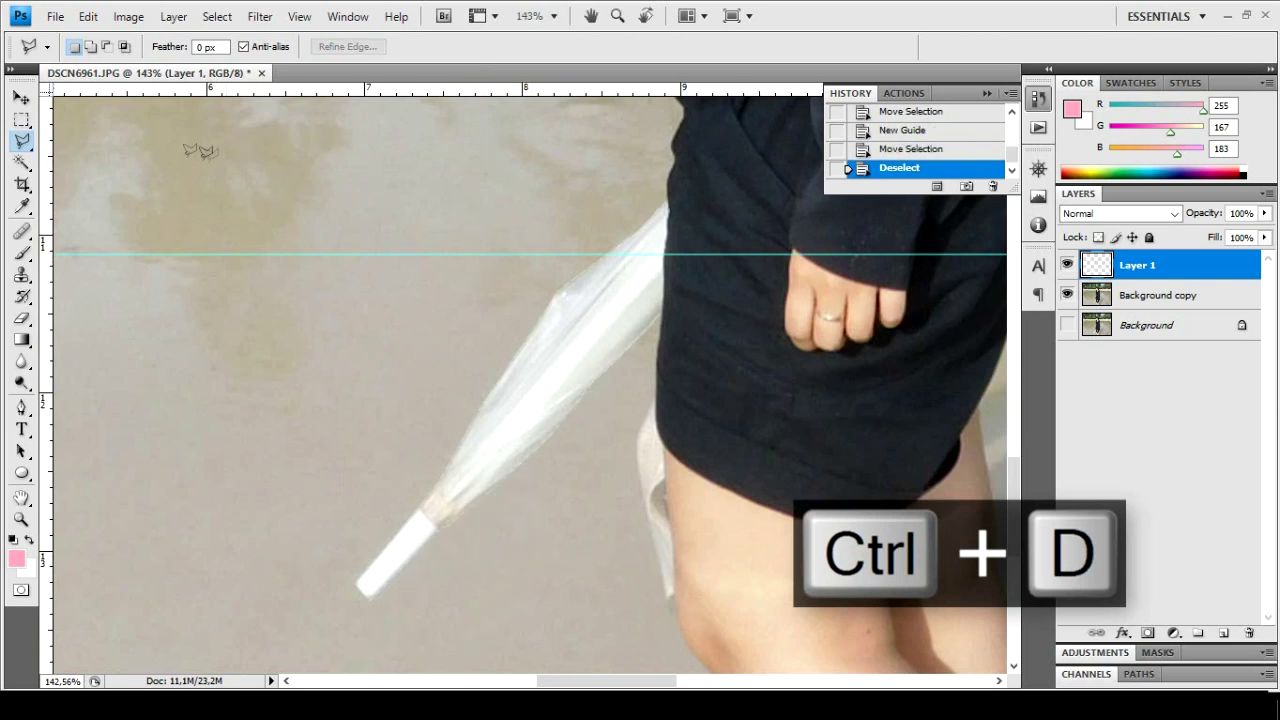
pyautogui.press('v')
pyautogui.moveTo(335, 256); pyautogui.dragTo(338, 601)
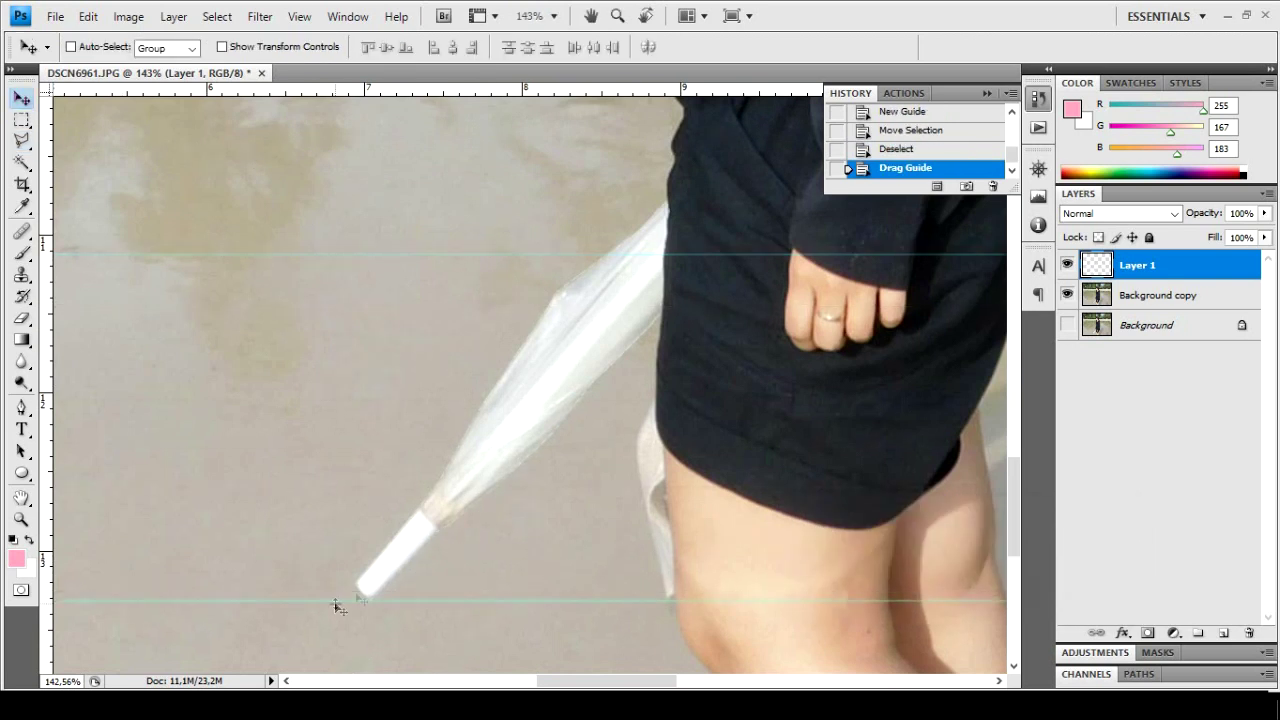
# Load Layer 1's outline, shift it onto the clear water beside the umbrella, and copy that area of Background copy to a new layer
pyautogui.keyDown('ctrl'); pyautogui.click(1100, 268); pyautogui.keyUp('ctrl')
pyautogui.press('m')
pyautogui.moveTo(557, 374); pyautogui.dragTo(420, 377)
pyautogui.click(1157, 295)
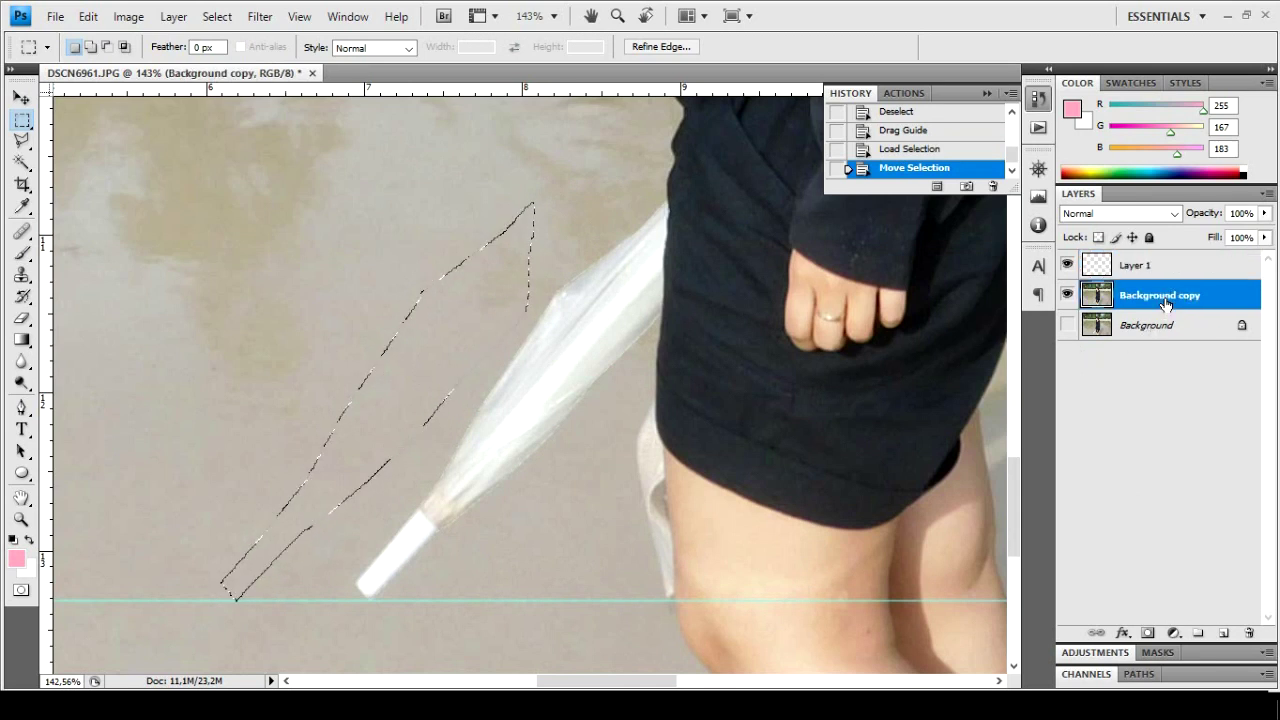
pyautogui.hotkey('ctrl', 'j')
# Move the copied water patch over the umbrella's area and hide Layer 1
pyautogui.moveTo(915, 297); pyautogui.dragTo(952, 300)
pyautogui.press('v')
pyautogui.moveTo(580, 349)
pyautogui.mouseDown()
pyautogui.moveTo(592, 308)
pyautogui.moveTo(628, 353)
pyautogui.moveTo(611, 286)
pyautogui.moveTo(578, 339)
pyautogui.moveTo(598, 348)
pyautogui.moveTo(587, 343)
pyautogui.mouseUp()
pyautogui.click(1067, 265)
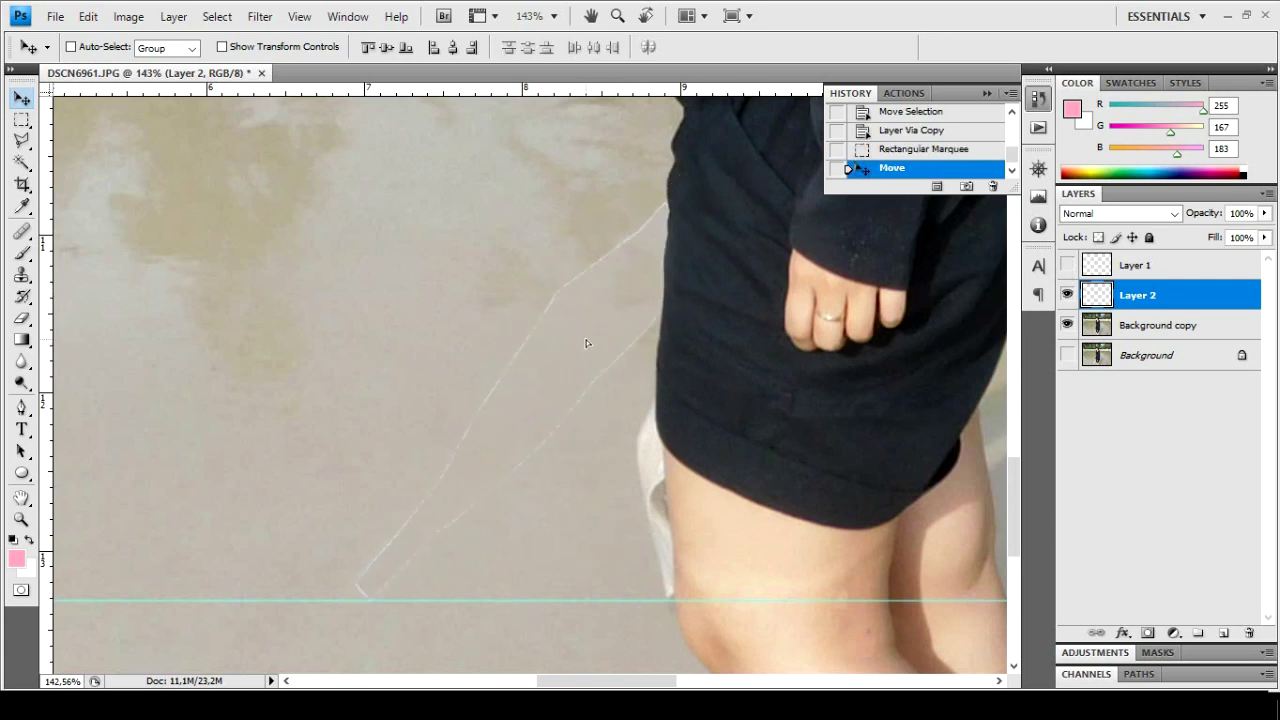
# Try to nudge the water patch on Layer 2 into line with the umbrella-shaped gap
pyautogui.press('Left')
pyautogui.press('Return')
pyautogui.press('Up')
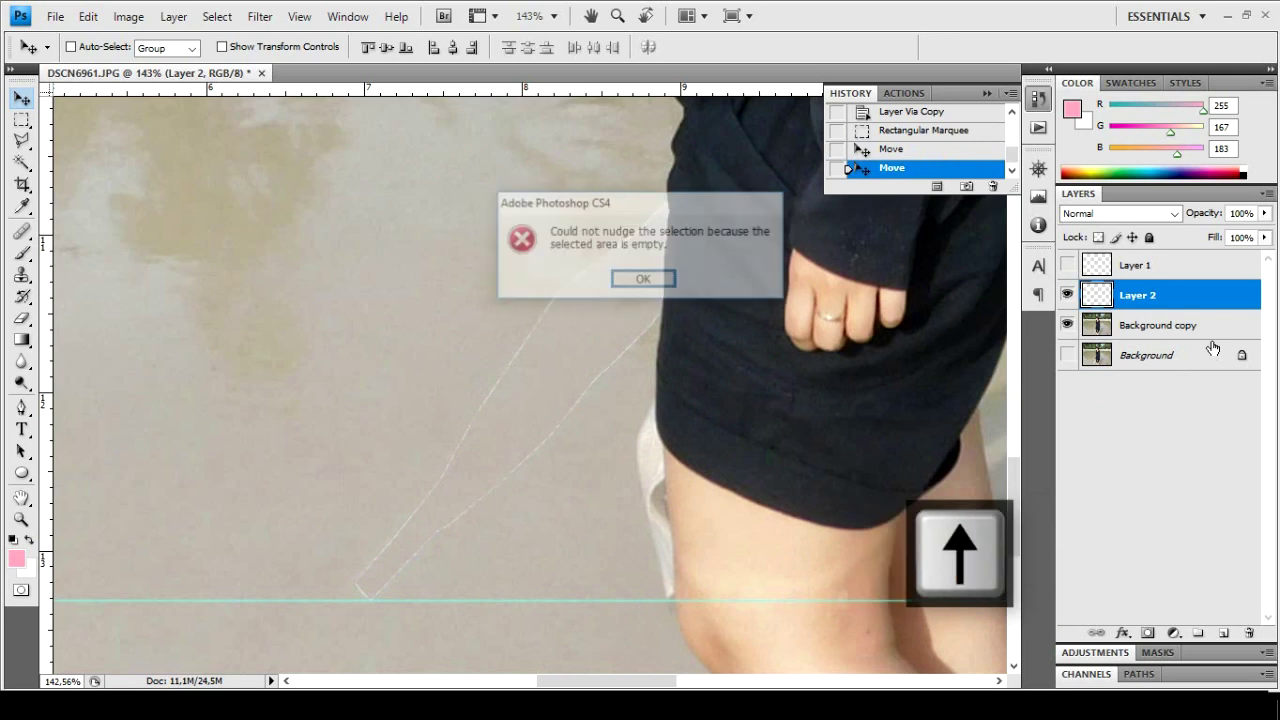
pyautogui.press('Return')
pyautogui.press('Up')
pyautogui.press('Return')
pyautogui.press('Up')
pyautogui.press('Return')
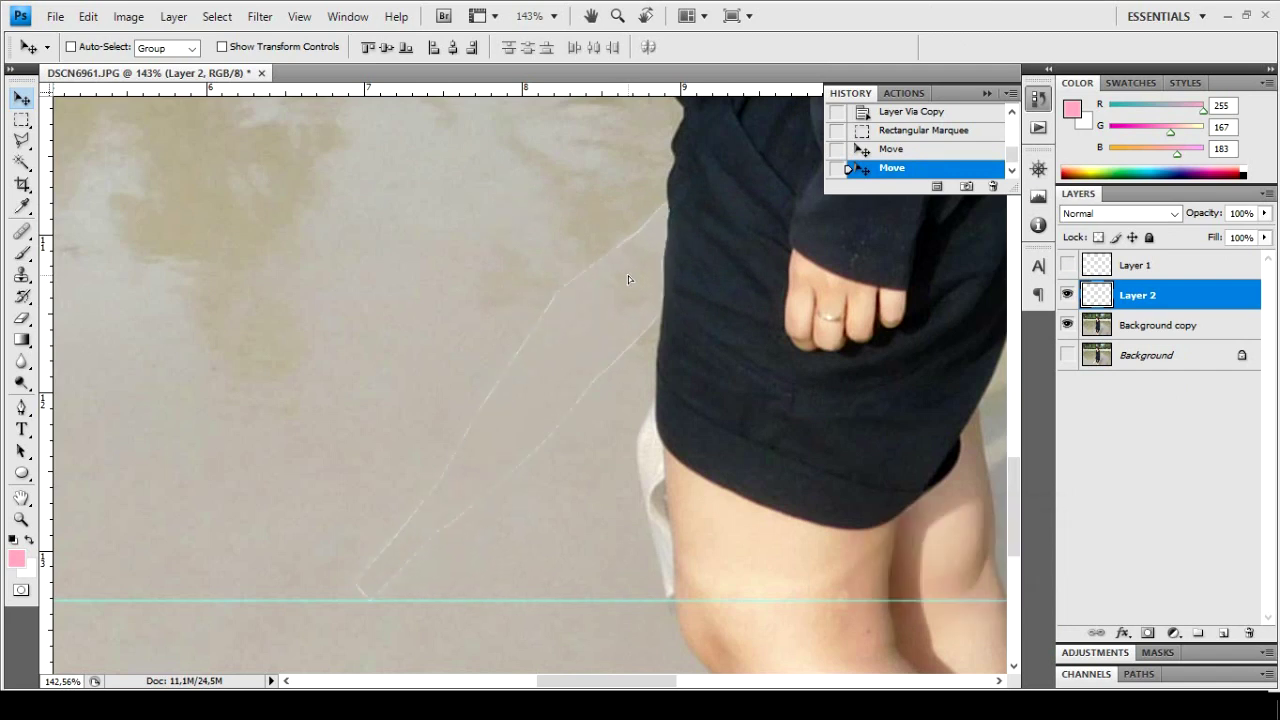
pyautogui.press('Left')
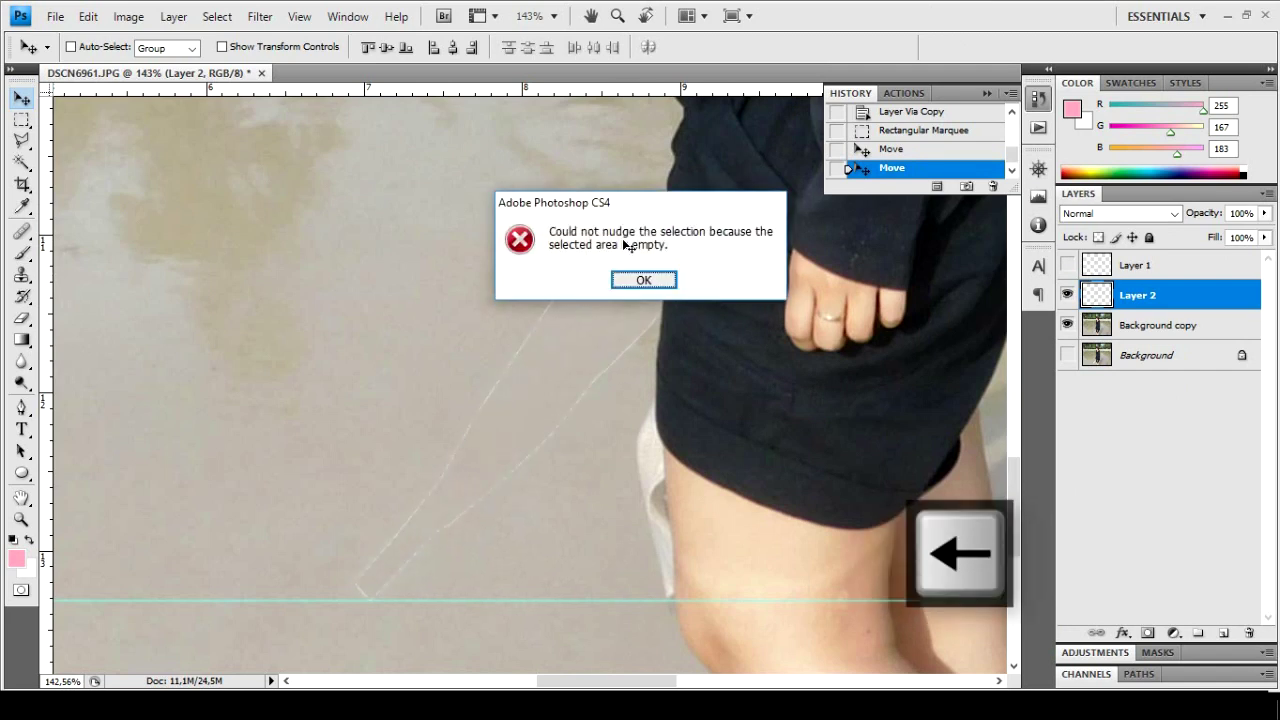
pyautogui.press('Return')
pyautogui.click(1068, 326)
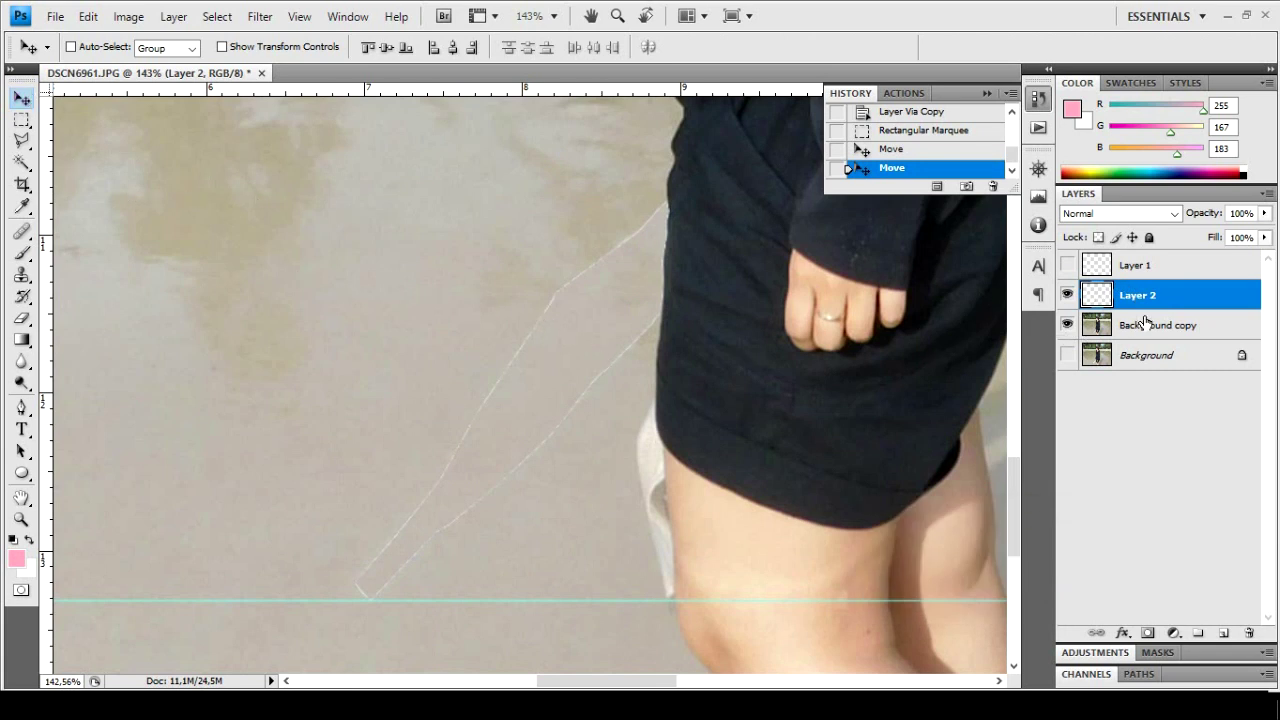
# Clear the active selection and nudge the water patch on Layer 2 to align it with the gap
pyautogui.scroll(-5, 911, 437)
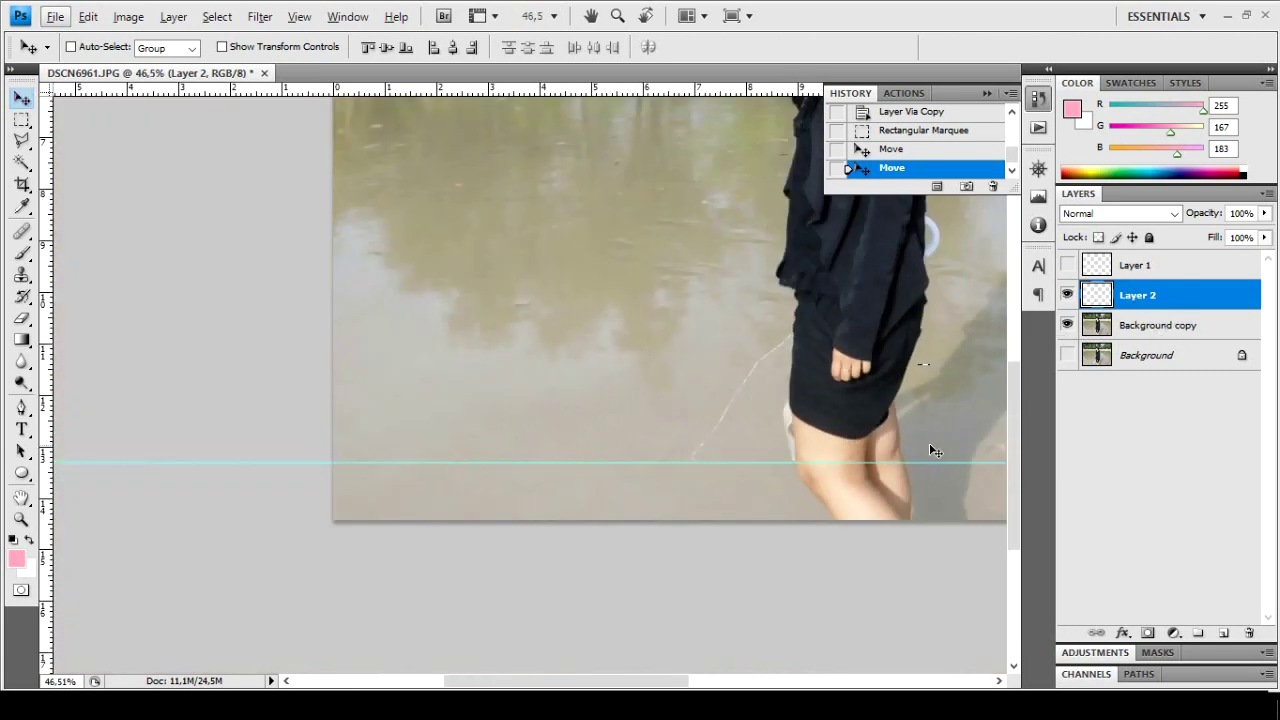
pyautogui.hotkey('ctrl', 'd')
pyautogui.press('Right')
pyautogui.press('Left')
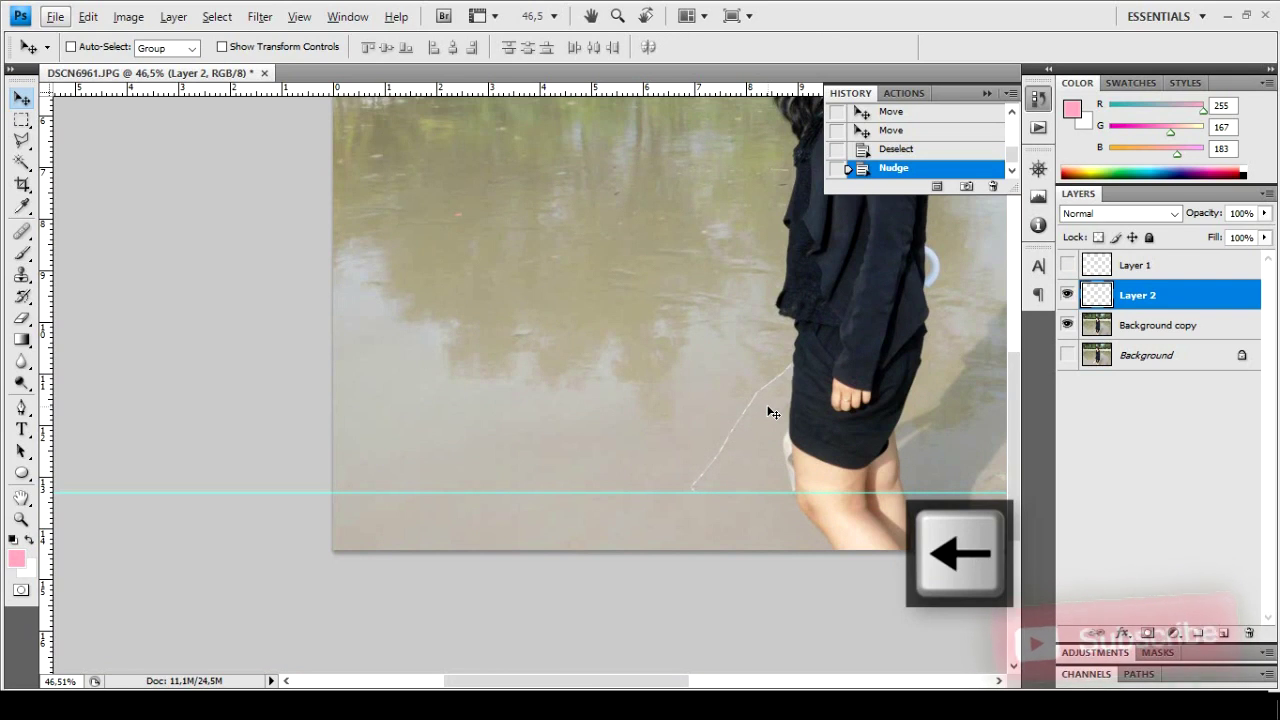
pyautogui.press('Up')
pyautogui.press('Down')
# Enlarge the water patch slightly with Free Transform and nudge it over the visible outline of the gap
pyautogui.scroll(4, 770, 413)
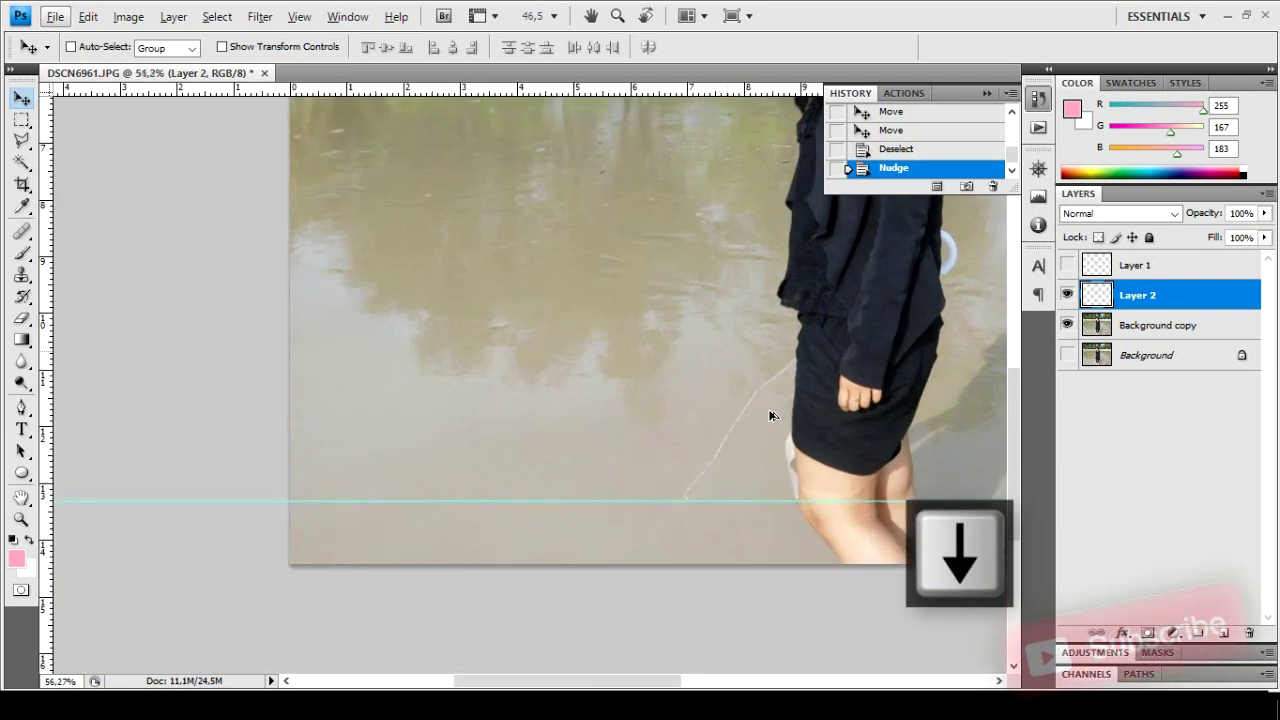
pyautogui.scroll(2, 770, 415)
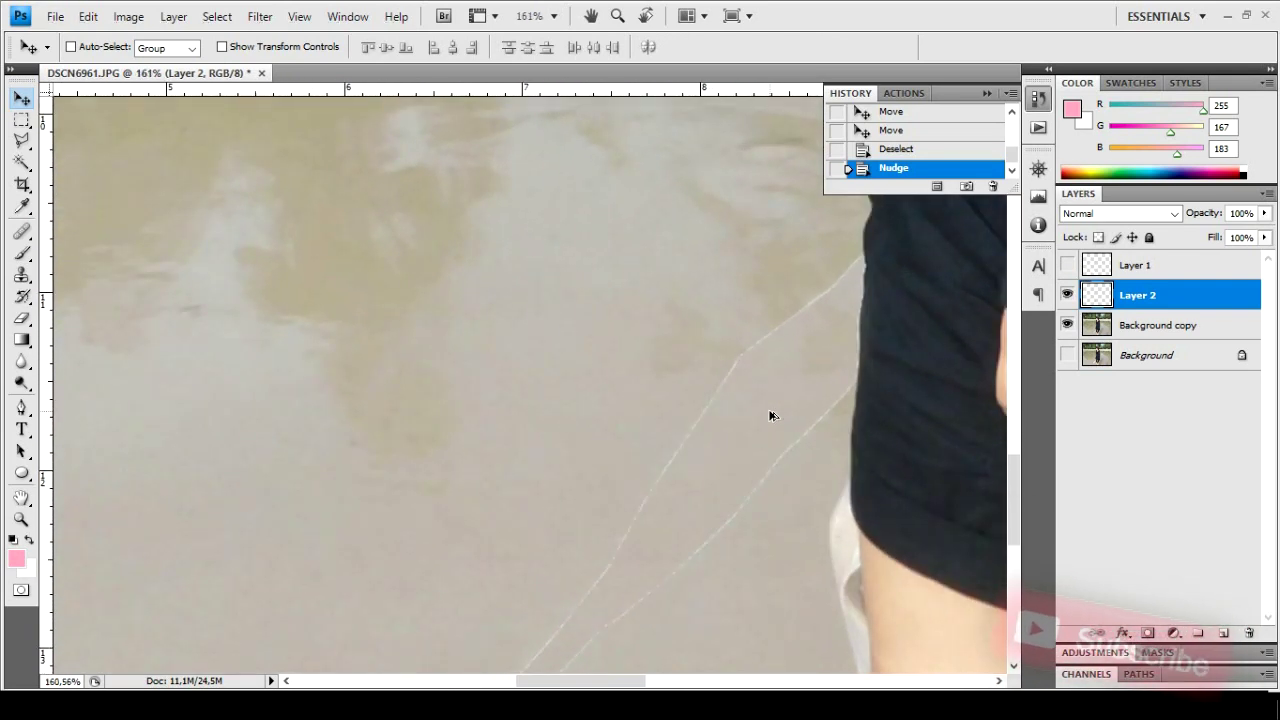
pyautogui.hotkey('ctrl', 't')
pyautogui.hotkey('ctrl', 'd')
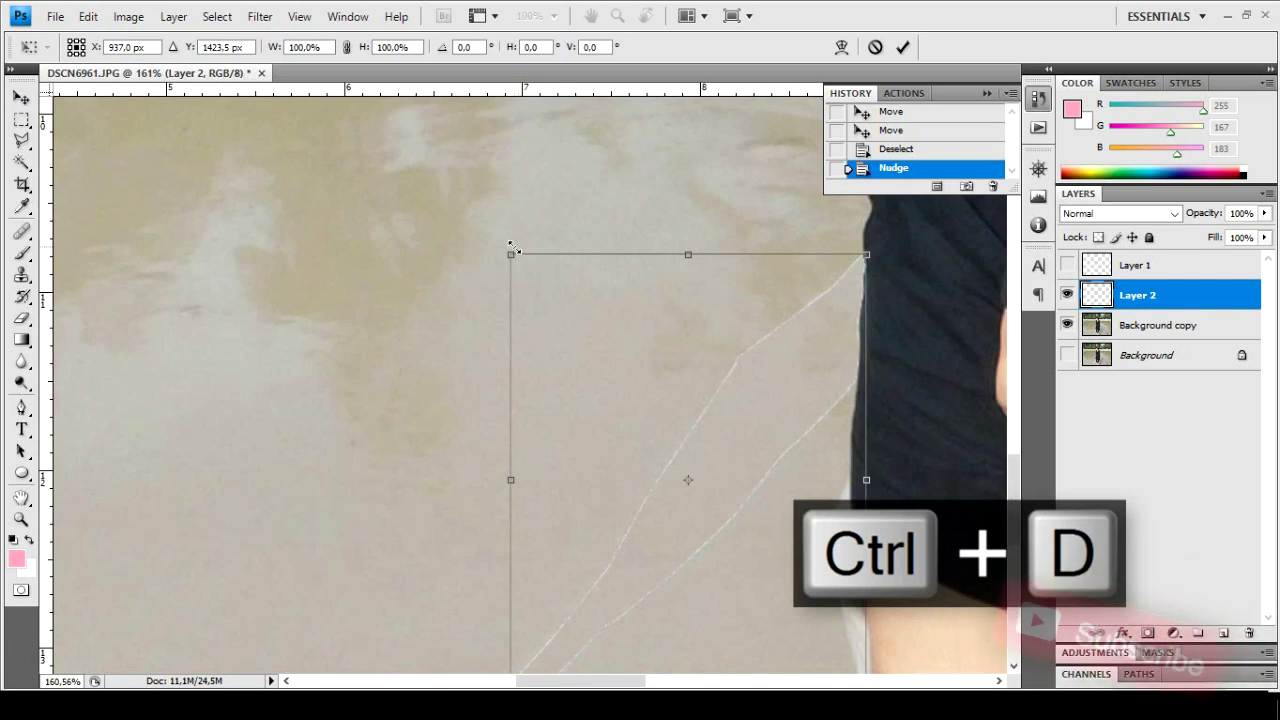
pyautogui.press('Return')
pyautogui.press('Down')
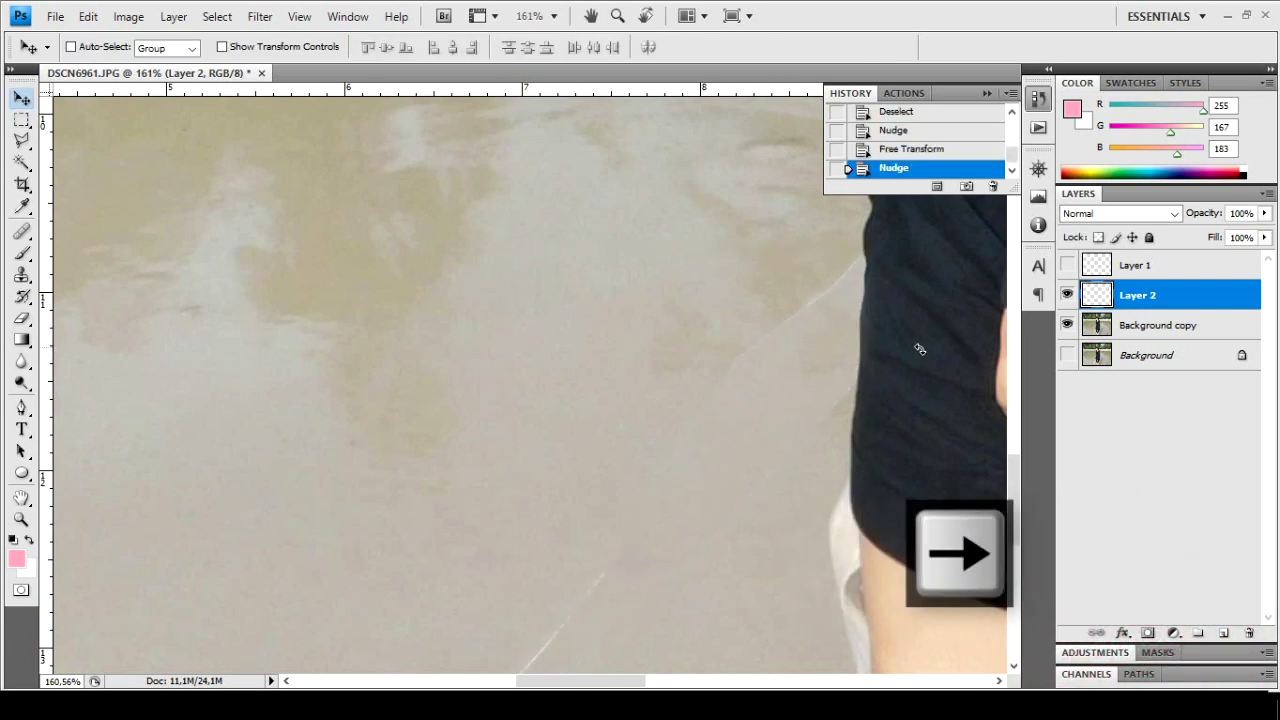
pyautogui.press('Up')
# Scale the water patch to 101.5% in width and height and shift it slightly downward to cover the remaining edge lines
pyautogui.hotkey('ctrl', 't')
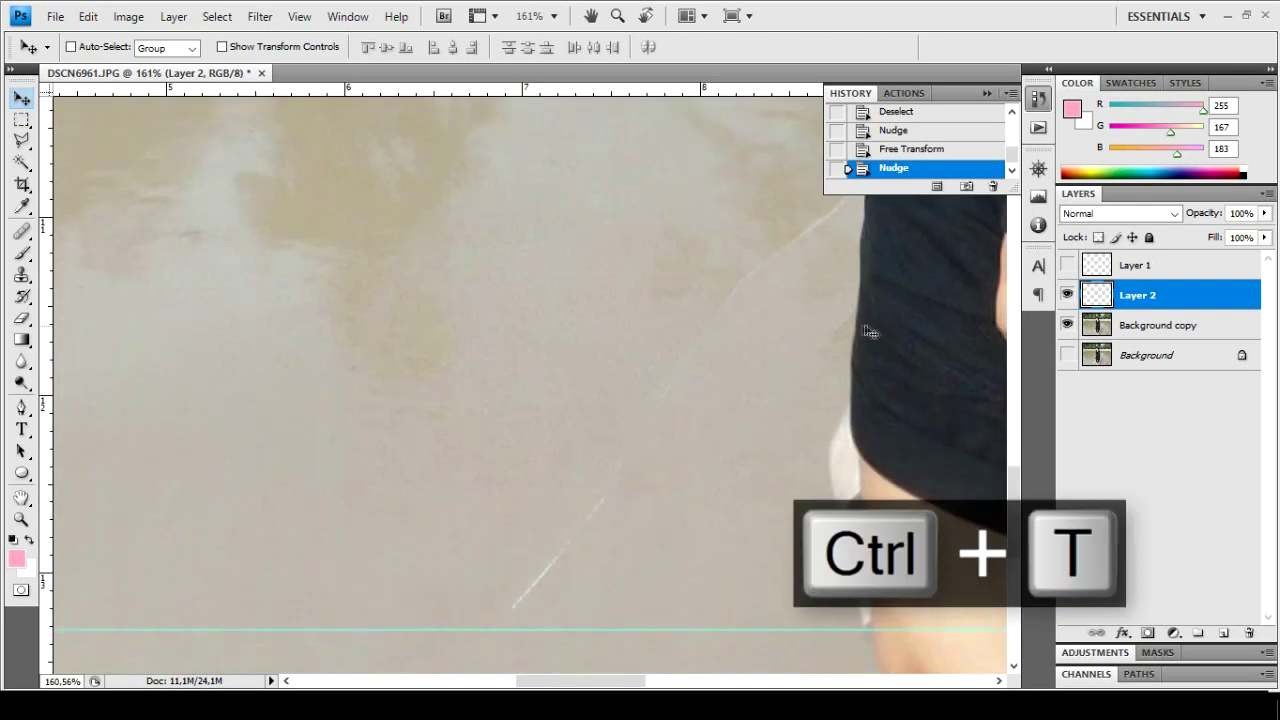
pyautogui.moveTo(501, 176); pyautogui.dragTo(496, 172)
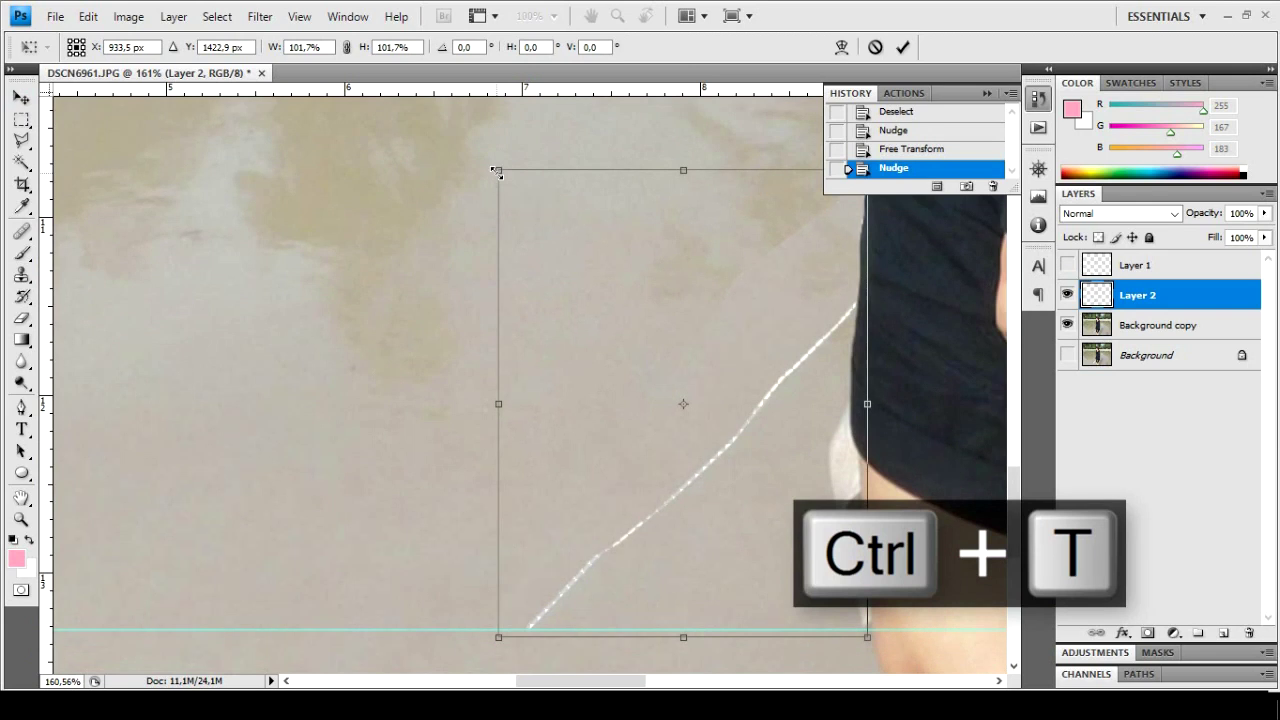
pyautogui.hotkey('ctrl', 'z')
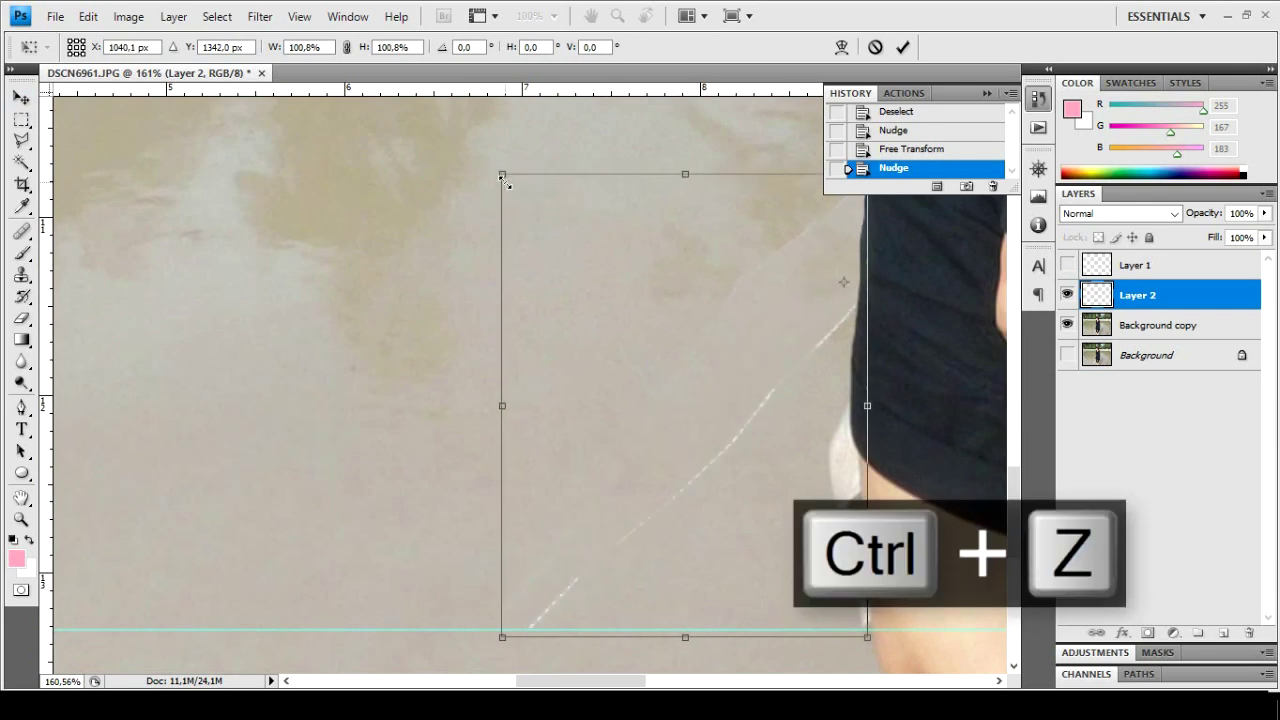
pyautogui.moveTo(505, 180); pyautogui.dragTo(501, 176)
pyautogui.press('Down')
pyautogui.press('Down')
pyautogui.press('Down')
pyautogui.press('Down')
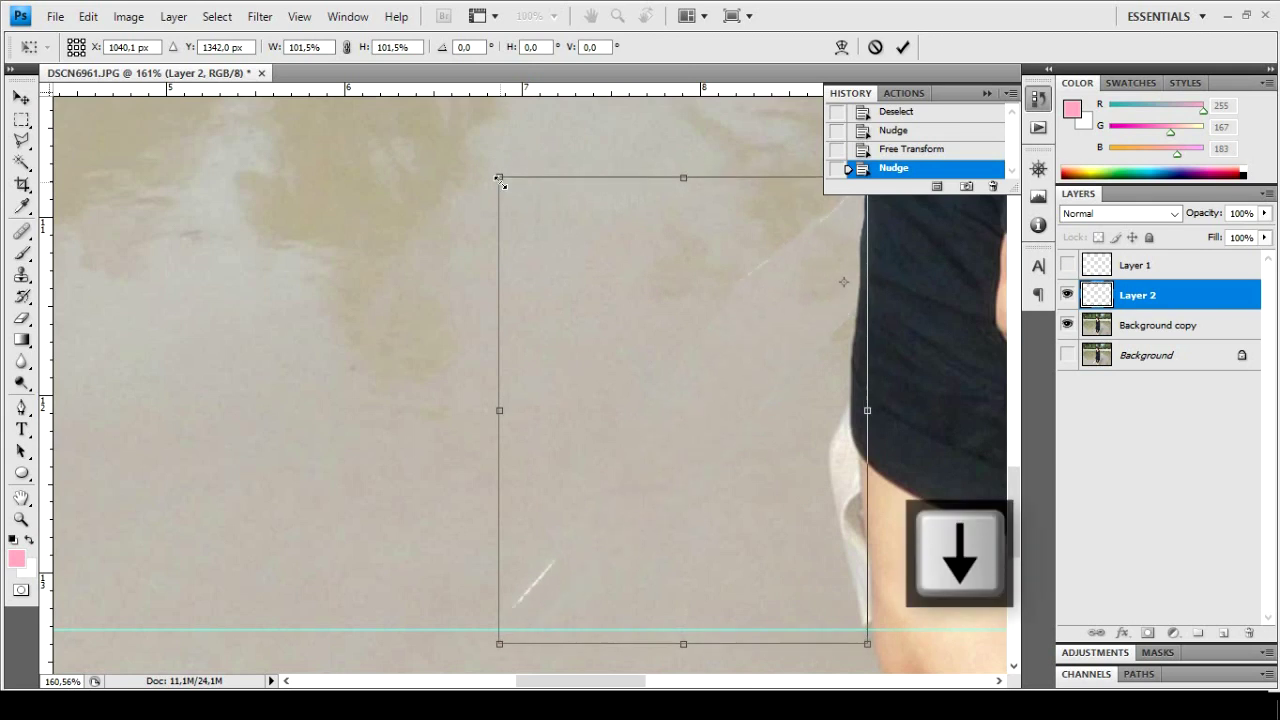
pyautogui.press('Return')
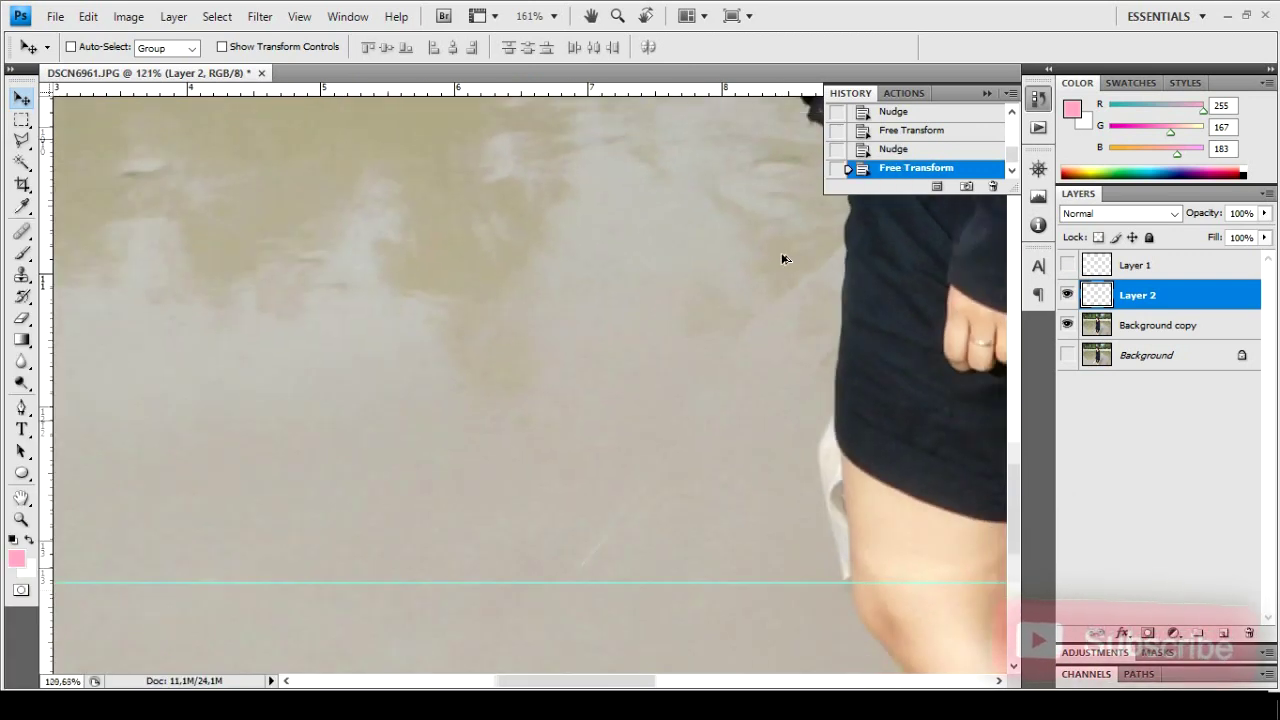
pyautogui.scroll(1, 782, 259)
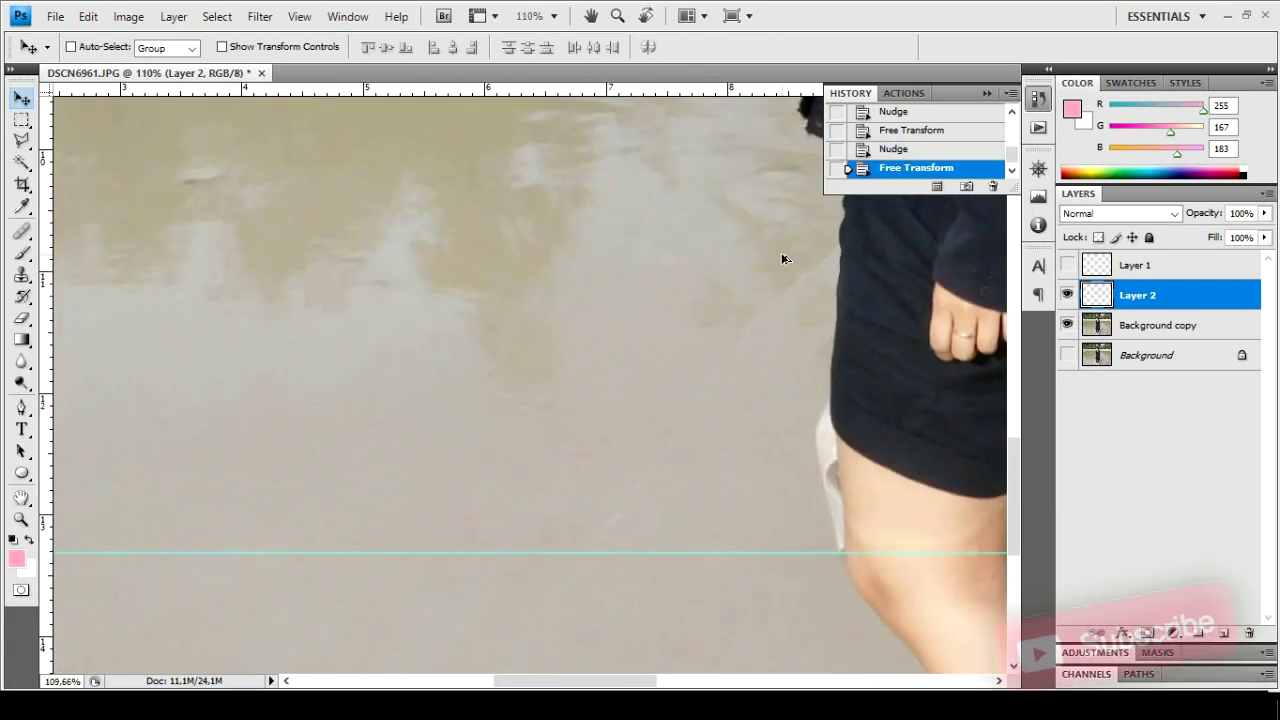
# Merge Layer 2 with Background copy and retouch the faint line left in the water with the Healing Brush
pyautogui.keyDown('ctrl'); pyautogui.click(1140, 322); pyautogui.keyUp('ctrl')
pyautogui.hotkey('ctrl', 'e')
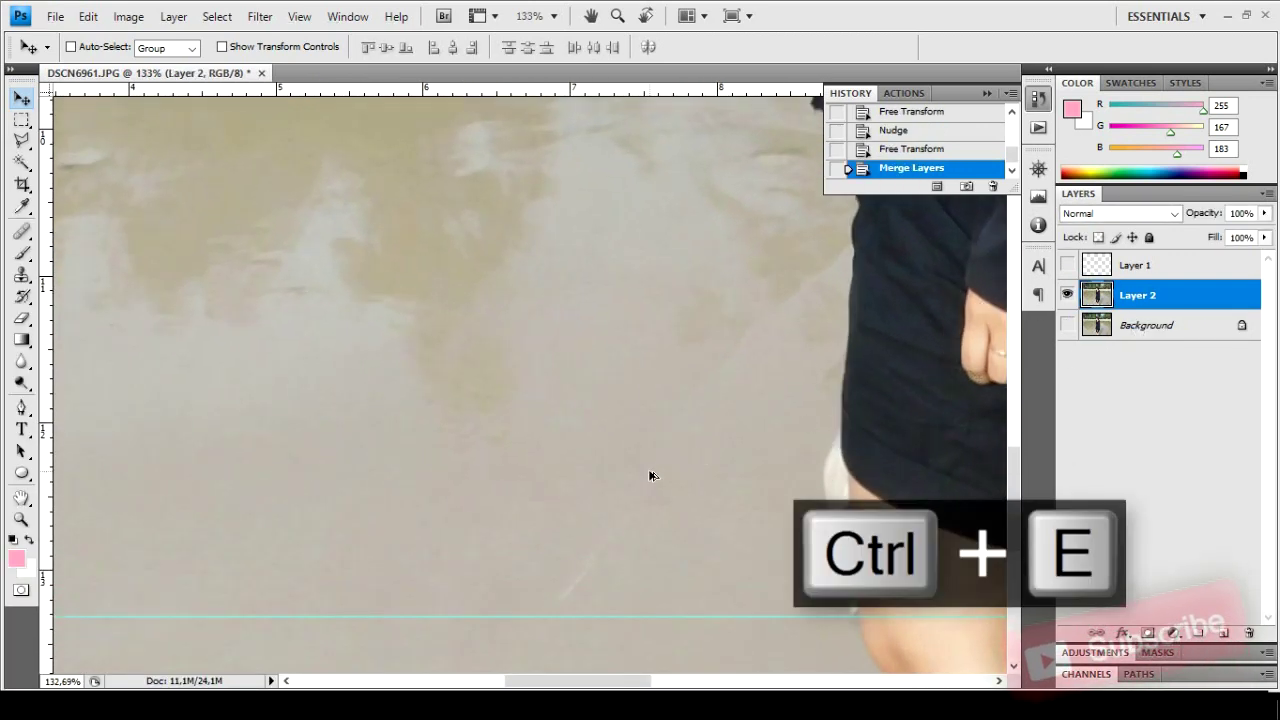
pyautogui.scroll(10, 640, 489)
pyautogui.click(21, 234)
pyautogui.click(22, 236)
pyautogui.click(150, 246)
pyautogui.moveTo(593, 481); pyautogui.dragTo(572, 515)
pyautogui.moveTo(570, 520); pyautogui.dragTo(548, 552)
pyautogui.click(499, 608)
pyautogui.moveTo(497, 591)
pyautogui.mouseDown()
pyautogui.moveTo(540, 554)
pyautogui.moveTo(518, 590)
pyautogui.mouseUp()
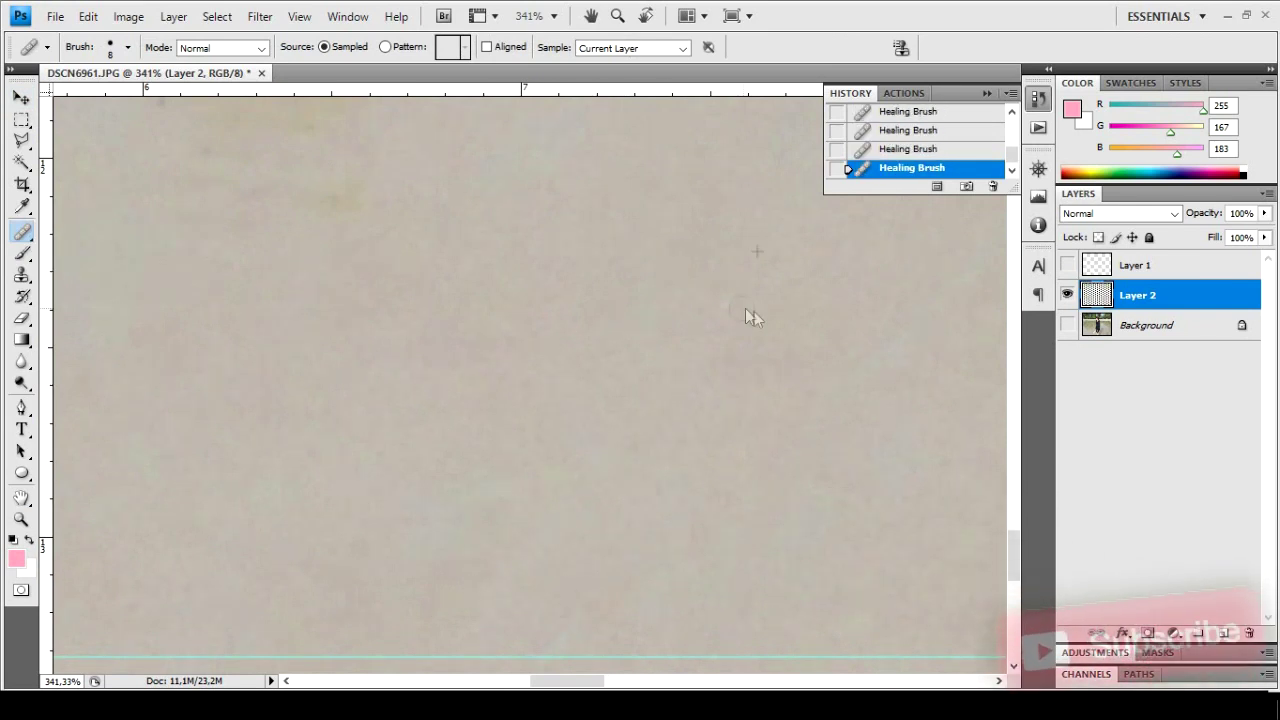
# Heal the diagonal patch edge in the water beside the skirt, undoing the strokes that do not blend
pyautogui.hscroll(5, 784, 318)
pyautogui.scroll(5, 784, 318)
pyautogui.hscroll(1, 729, 274)
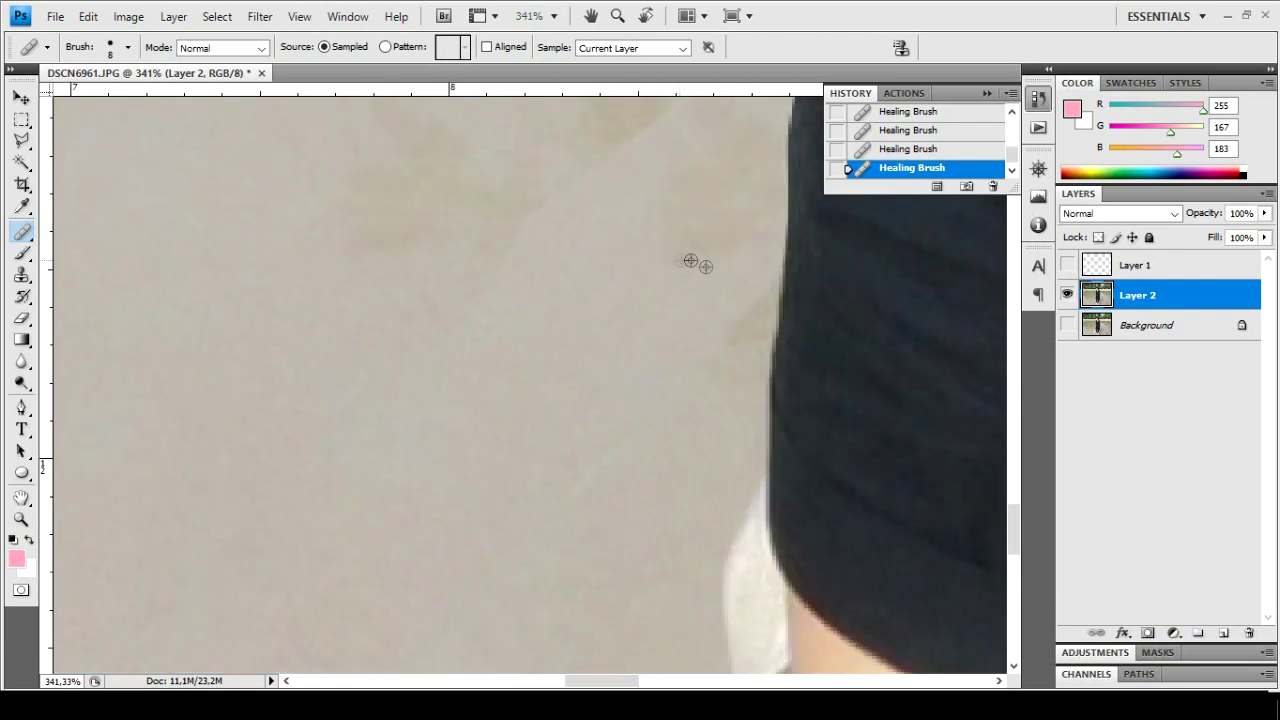
pyautogui.hotkey('ctrl', 'alt', 'z')
pyautogui.click(750, 303)
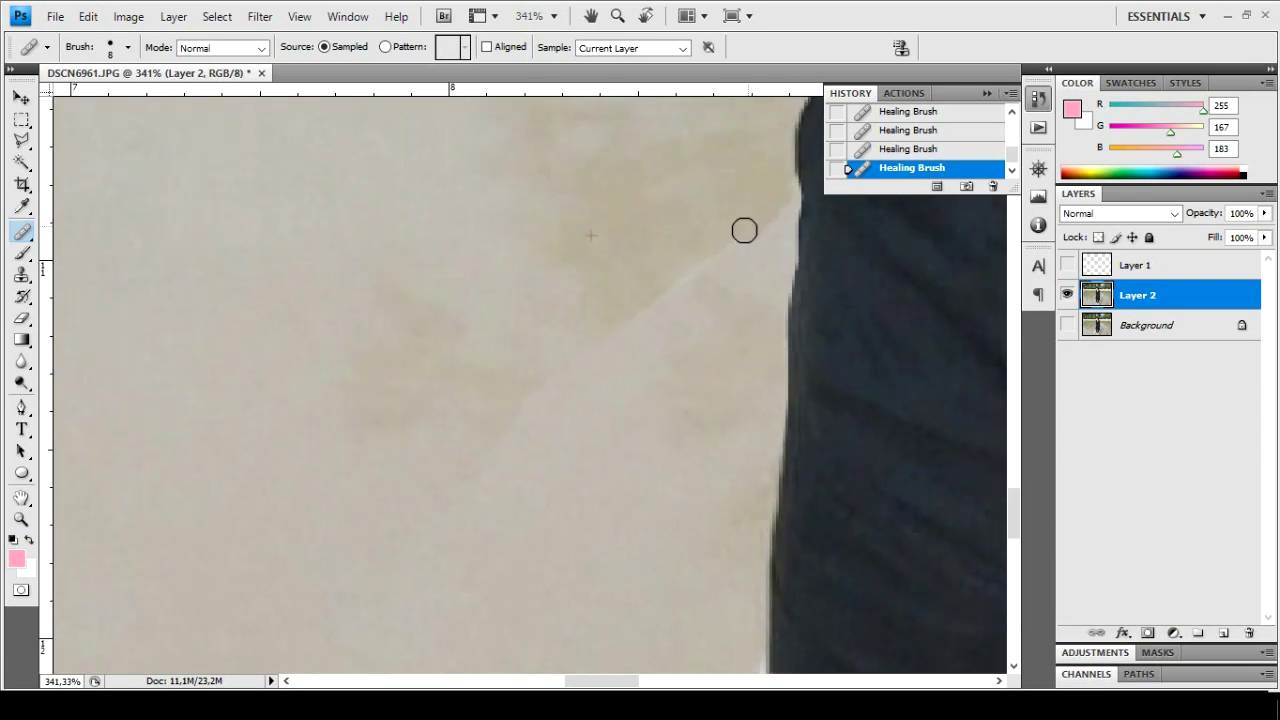
pyautogui.hotkey('ctrl', 'alt', 'z')
pyautogui.hotkey('ctrl', 'alt', 'z')
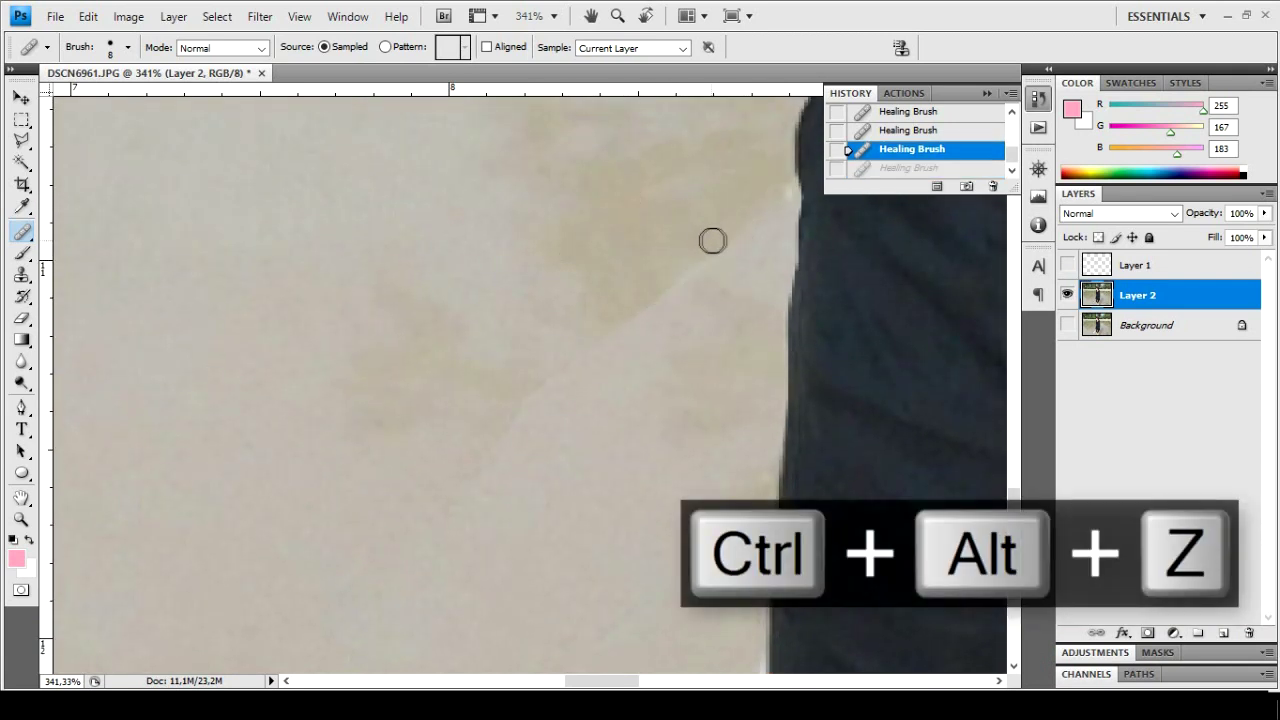
pyautogui.click(750, 216)
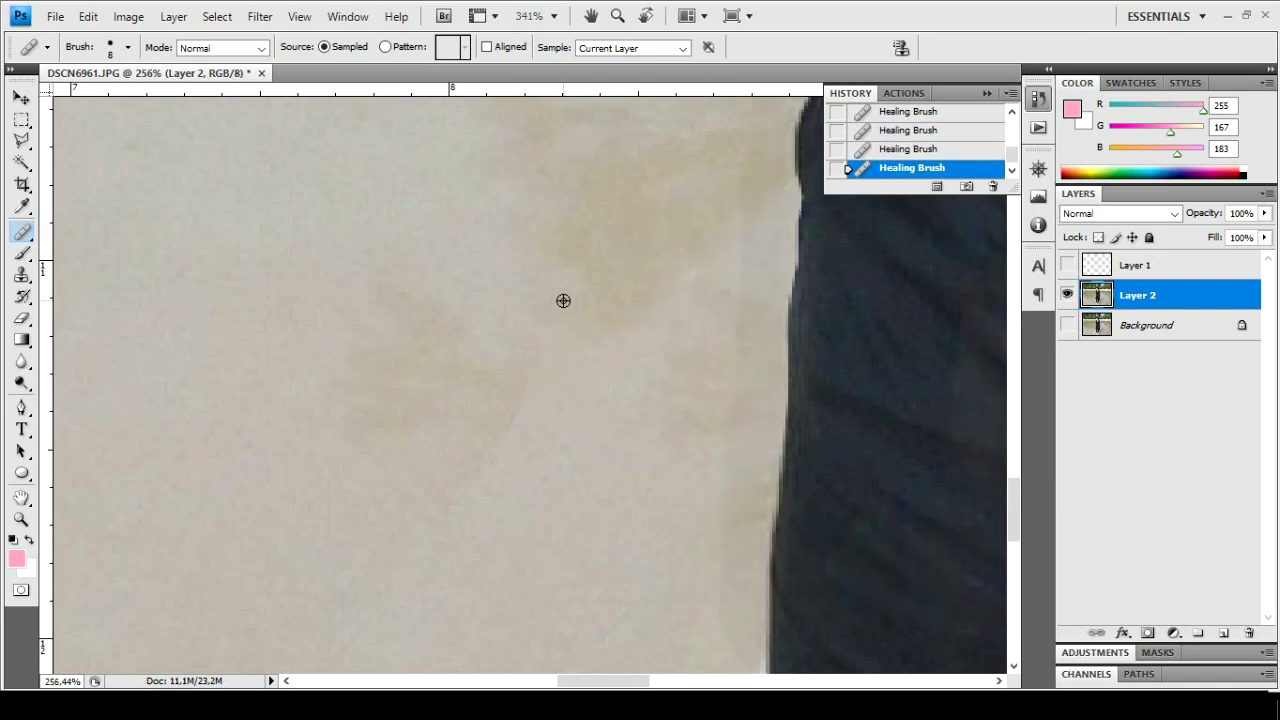
# Outline the white umbrella handle sticking out behind the jacket with the Polygonal Lasso tool
pyautogui.scroll(-15, 563, 300)
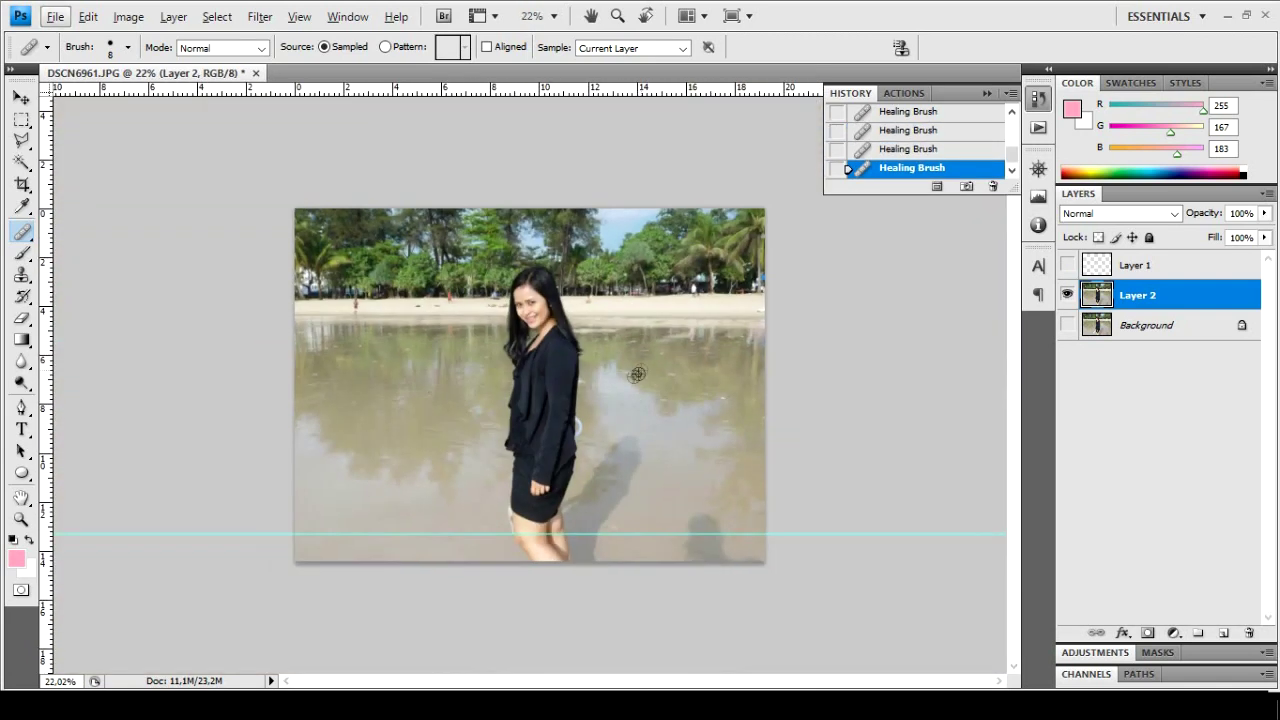
pyautogui.scroll(12, 600, 440)
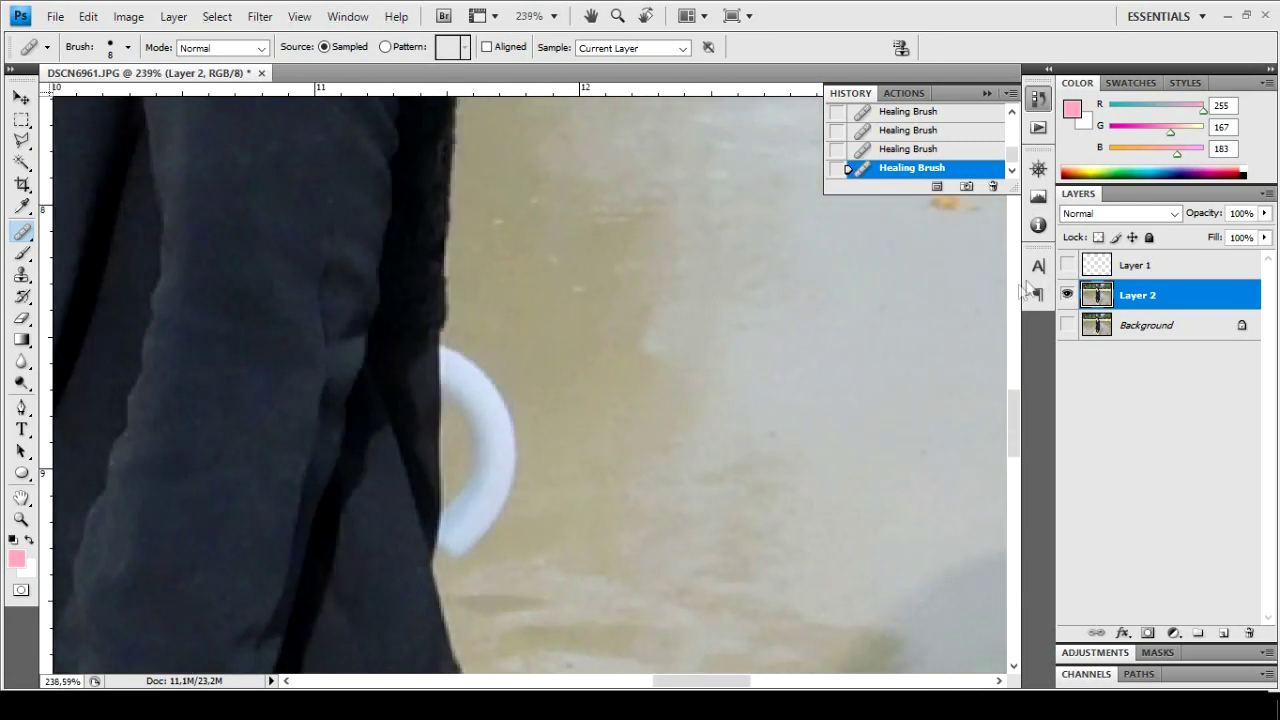
pyautogui.scroll(2, 547, 432)
pyautogui.press('l')
pyautogui.hotkey('alt', 'l')
pyautogui.click(514, 35)
pyautogui.press('j')
pyautogui.press('l')
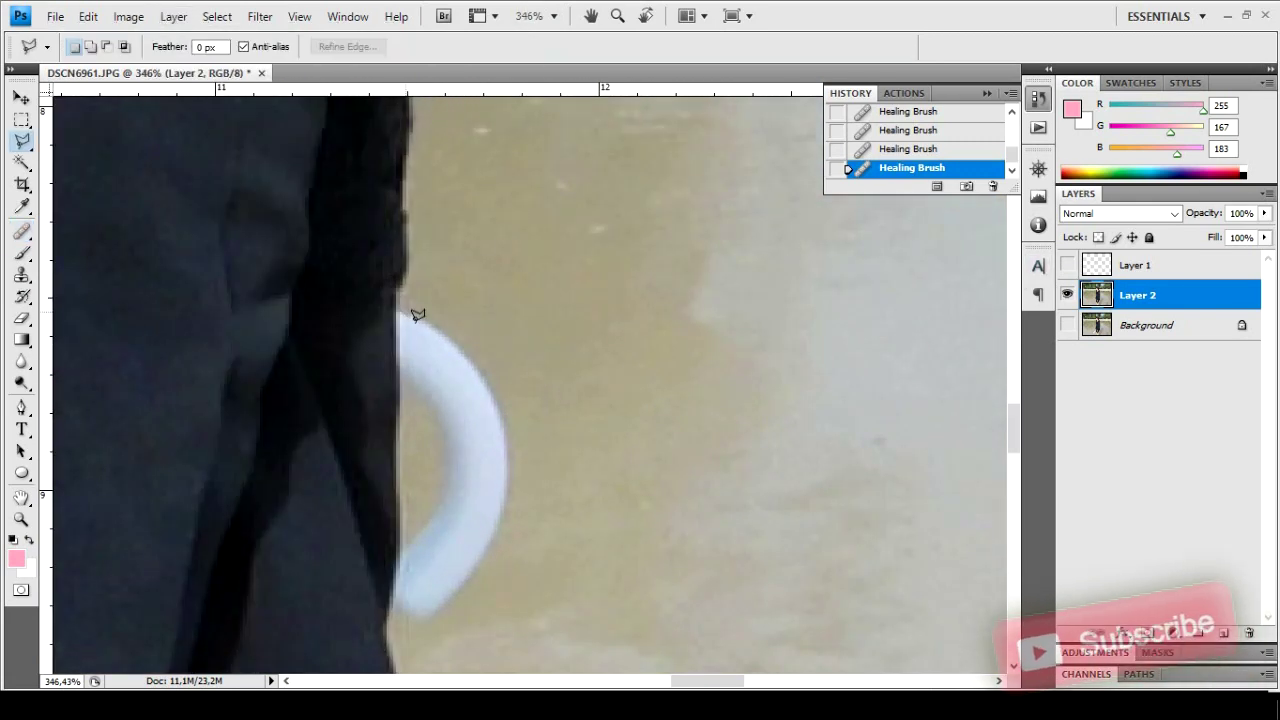
pyautogui.moveTo(418, 316)
pyautogui.mouseDown()
pyautogui.moveTo(497, 396)
pyautogui.moveTo(510, 436)
pyautogui.moveTo(502, 527)
pyautogui.moveTo(449, 579)
pyautogui.moveTo(468, 584)
pyautogui.moveTo(423, 612)
pyautogui.moveTo(455, 570)
pyautogui.moveTo(455, 646)
pyautogui.moveTo(393, 598)
pyautogui.moveTo(399, 563)
pyautogui.moveTo(455, 475)
pyautogui.mouseUp()
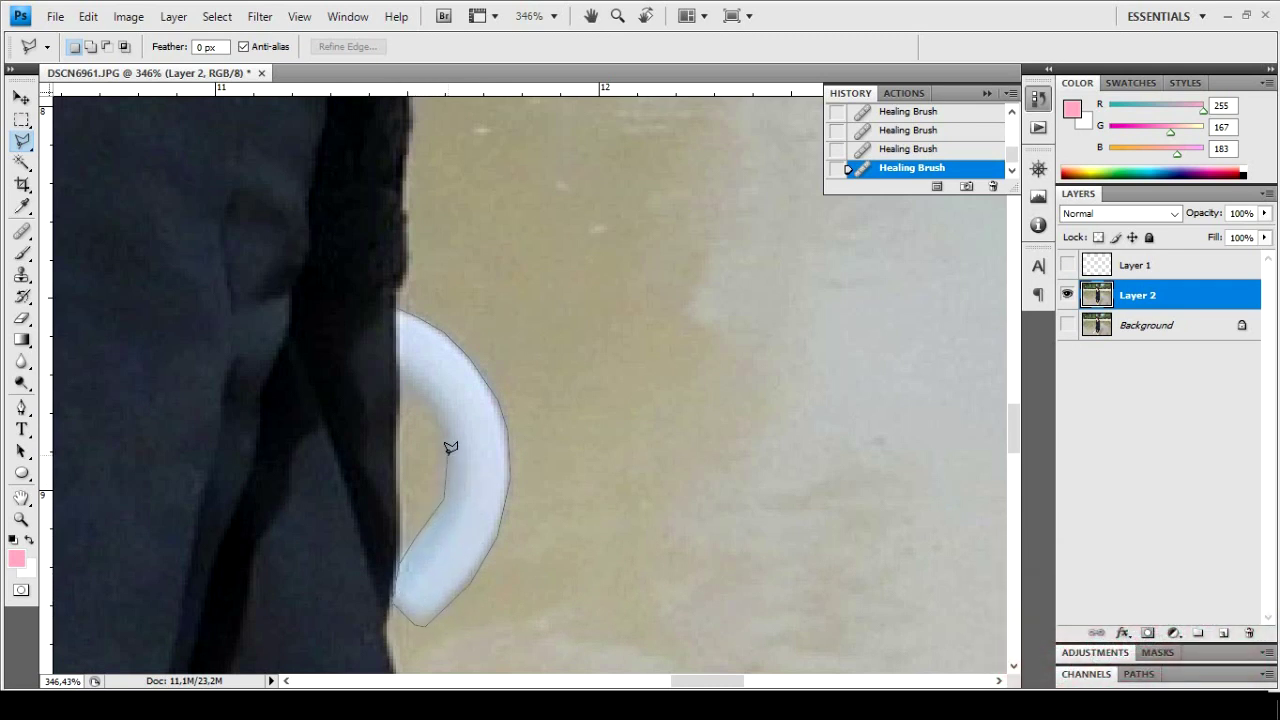
pyautogui.click(401, 382)
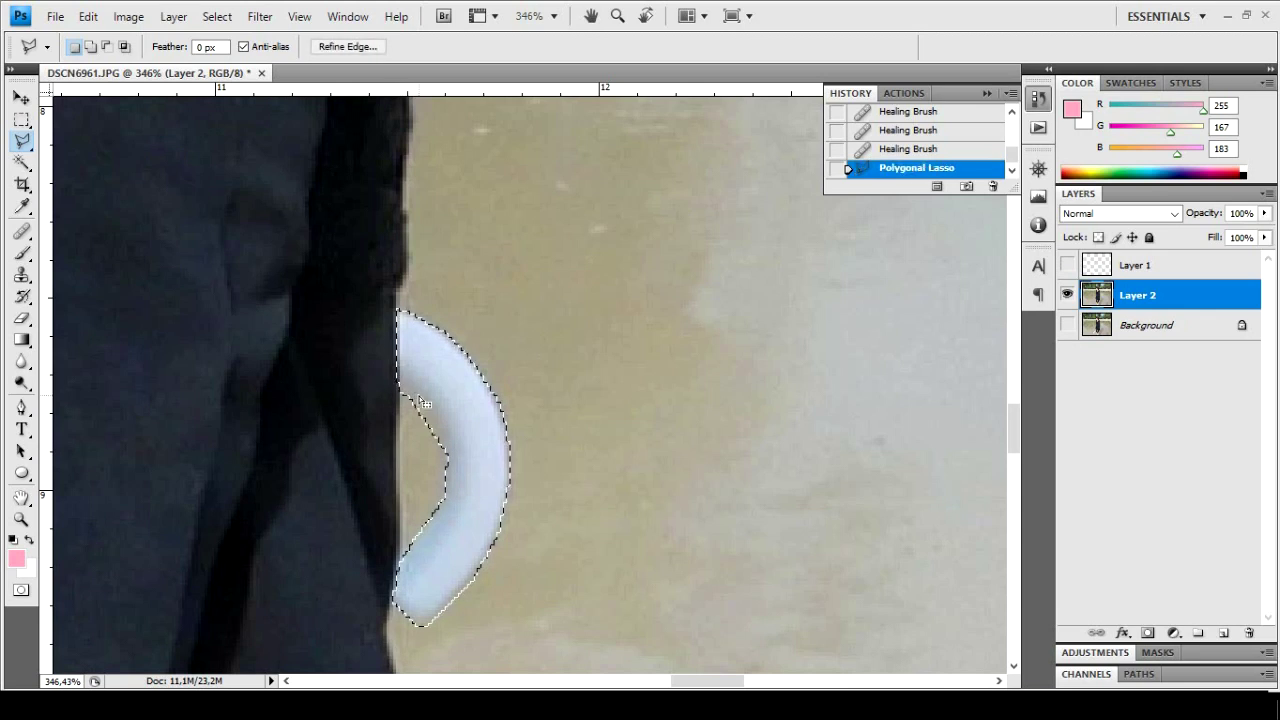
# Add a horizontal guide across the umbrella handle and undo the lasso click that cleared the handle selection
pyautogui.moveTo(565, 90); pyautogui.dragTo(560, 616)
pyautogui.doubleClick(657, 440)
pyautogui.click(623, 277)
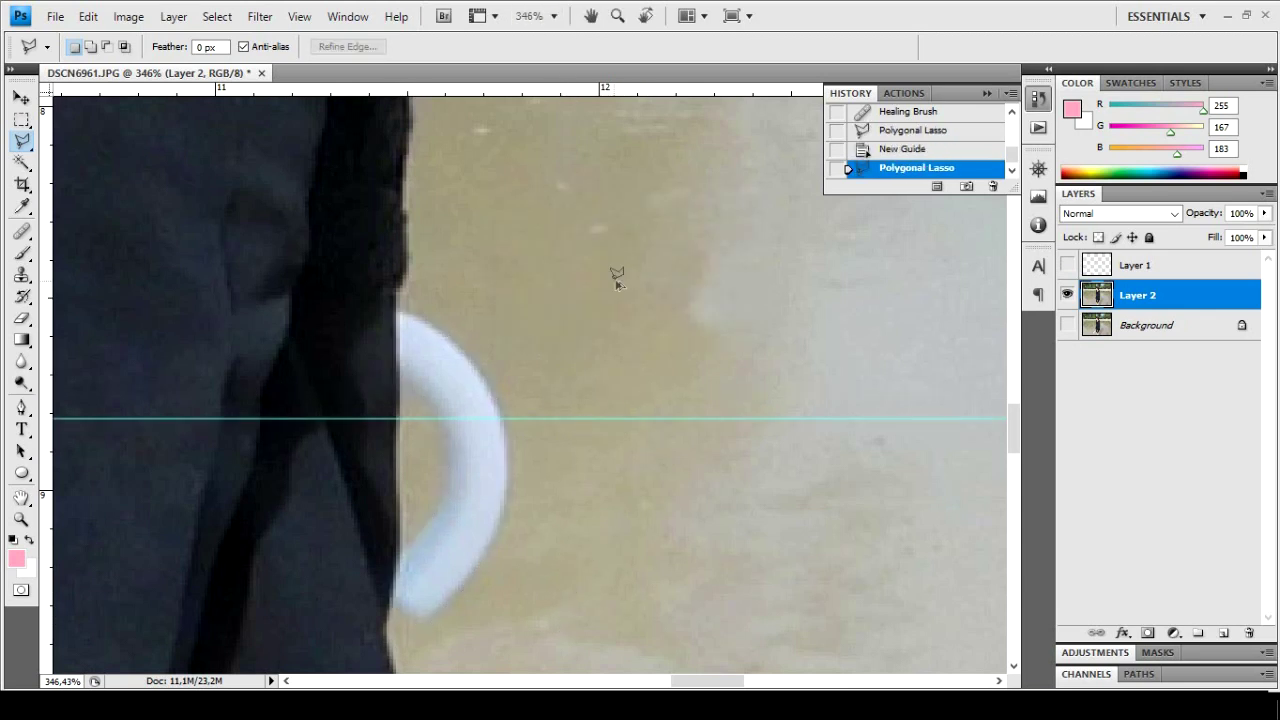
pyautogui.hotkey('ctrl', 'alt', 'z')
pyautogui.press('v')
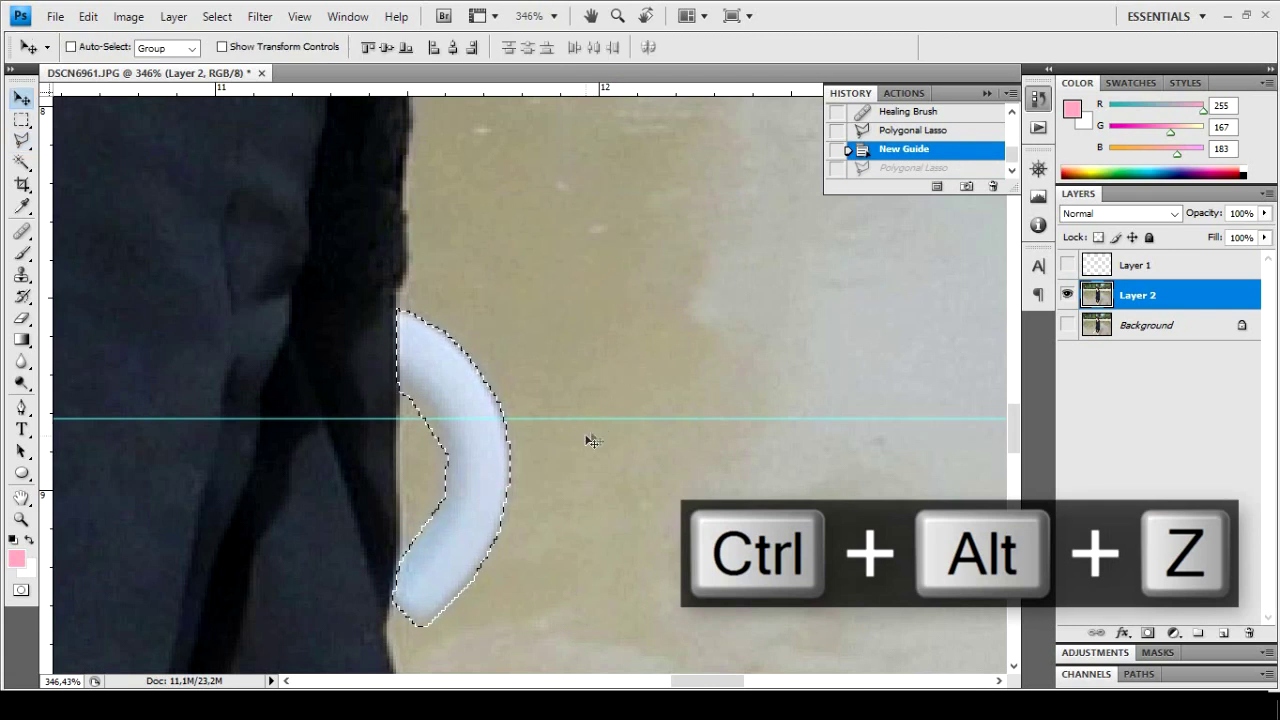
# Save the handle selection as a new channel named gagang and deselect it
pyautogui.click(217, 16)
pyautogui.moveTo(372, 228)
pyautogui.click(300, 364)
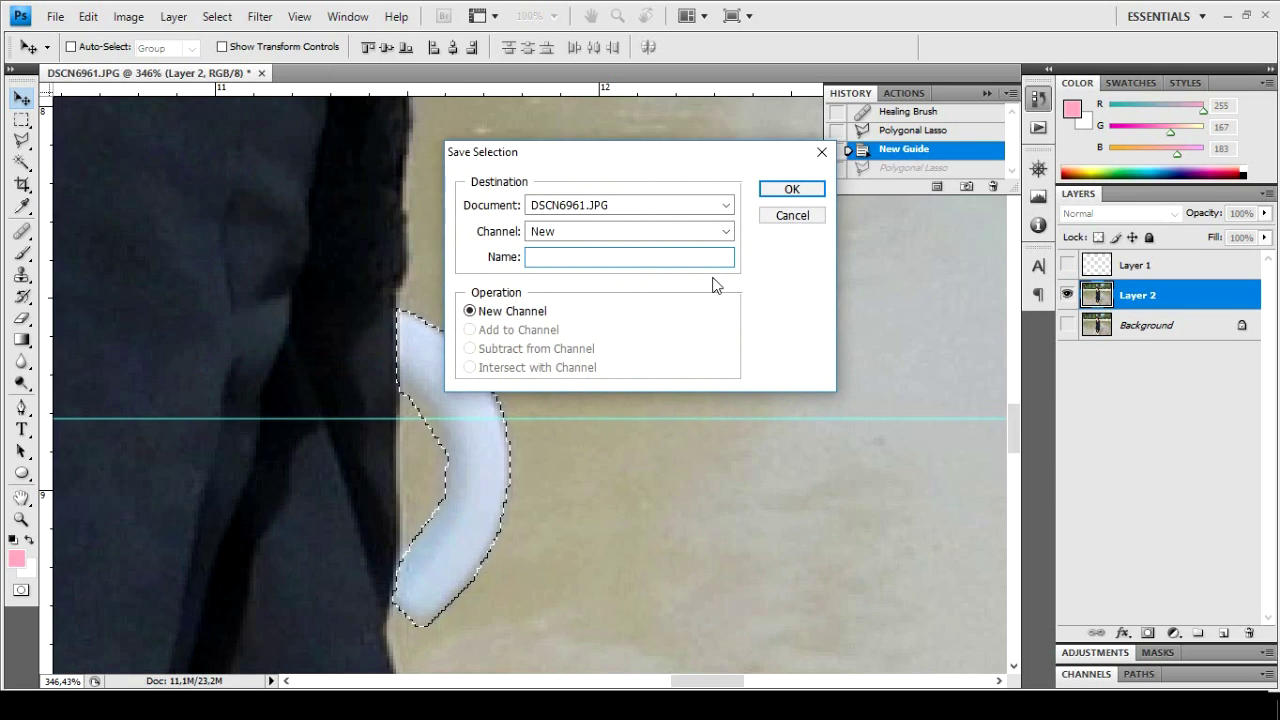
pyautogui.press('Return')
pyautogui.hotkey('ctrl', 'd')
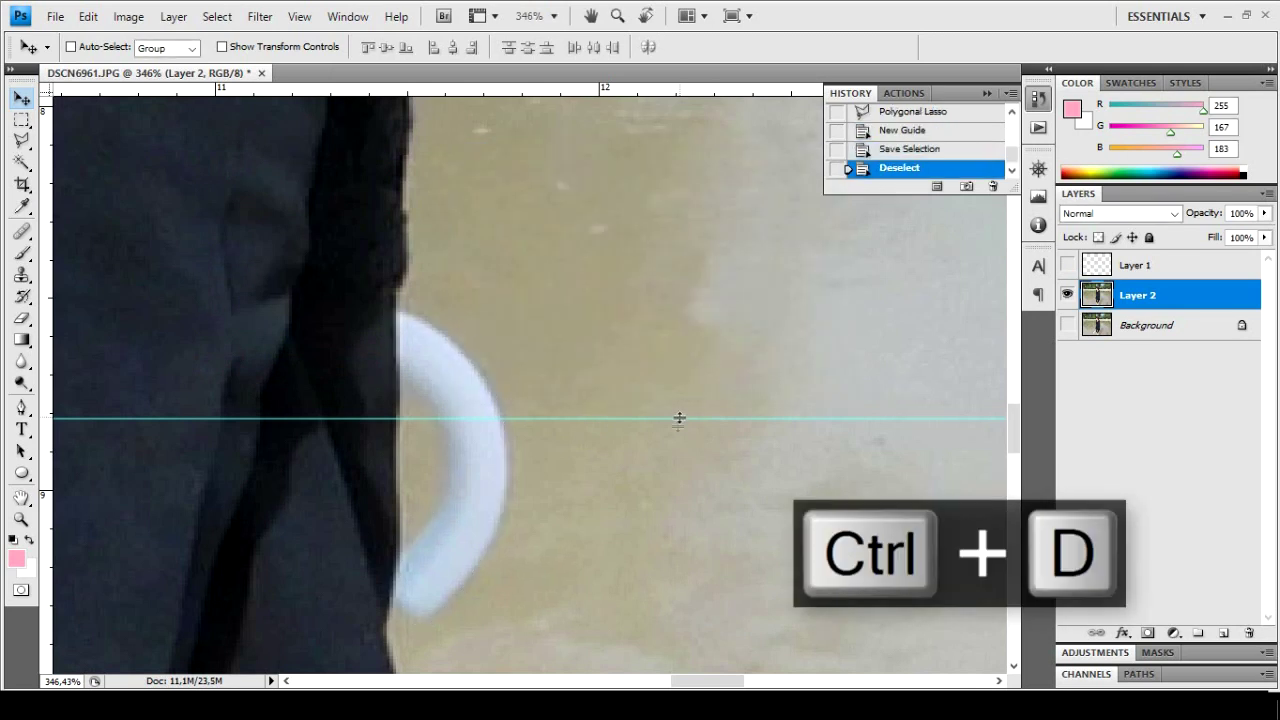
# Shift the Layer 2 photo slightly left and down and align the horizontal guide with the lower end of the umbrella handle
pyautogui.doubleClick(679, 416)
pyautogui.press('Escape')
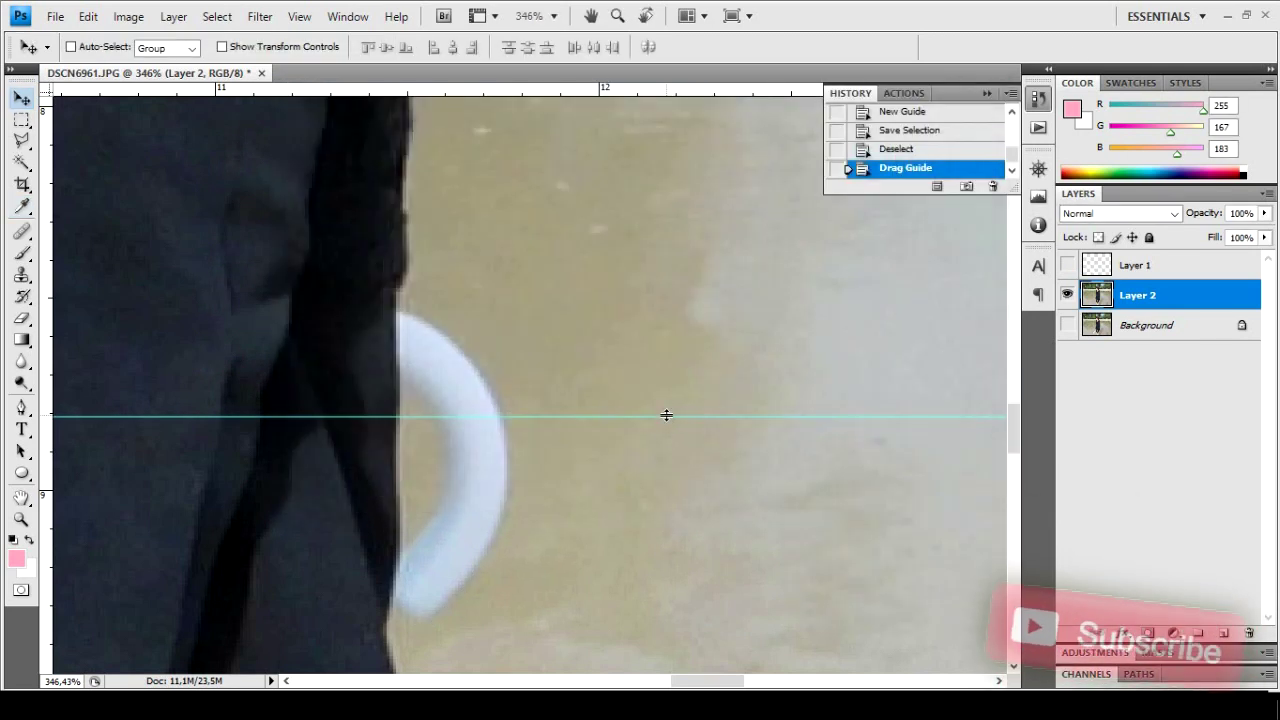
pyautogui.click(666, 415)
pyautogui.moveTo(667, 424); pyautogui.dragTo(609, 463)
pyautogui.scroll(-1, 580, 432)
pyautogui.moveTo(580, 400); pyautogui.dragTo(580, 404)
pyautogui.moveTo(560, 536); pyautogui.dragTo(560, 577)
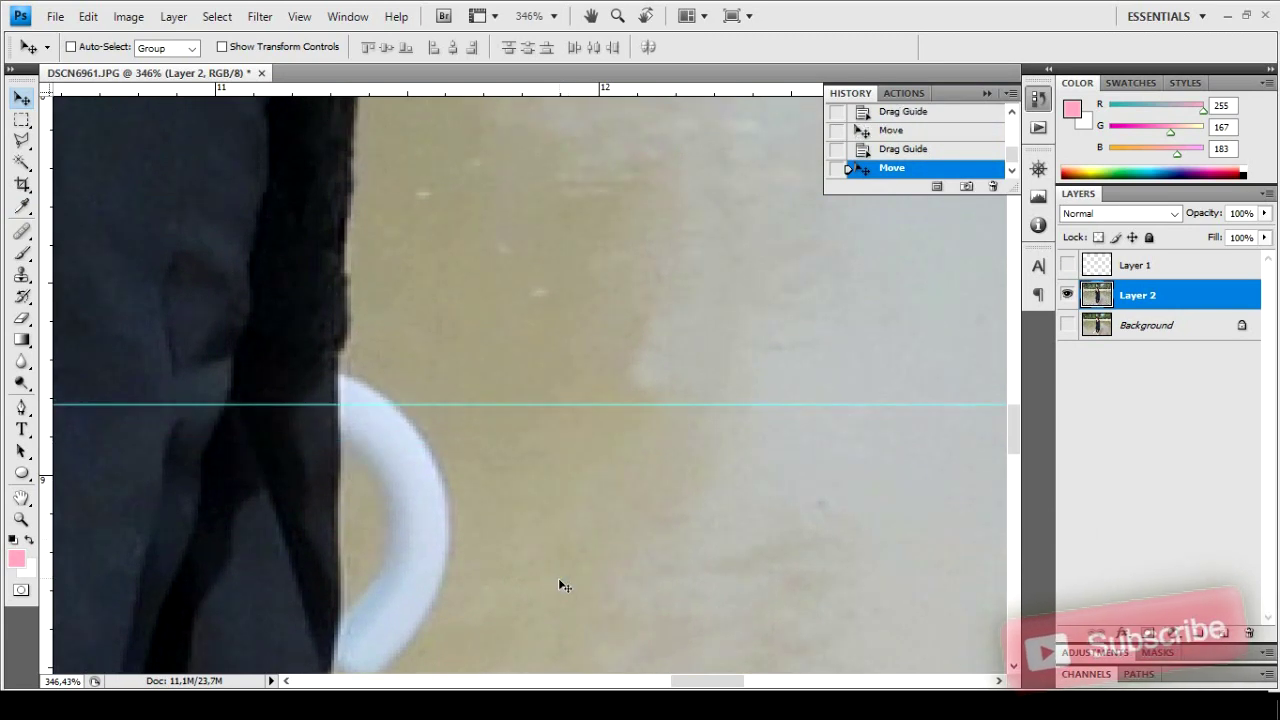
pyautogui.scroll(-2, 540, 520)
pyautogui.doubleClick(517, 251)
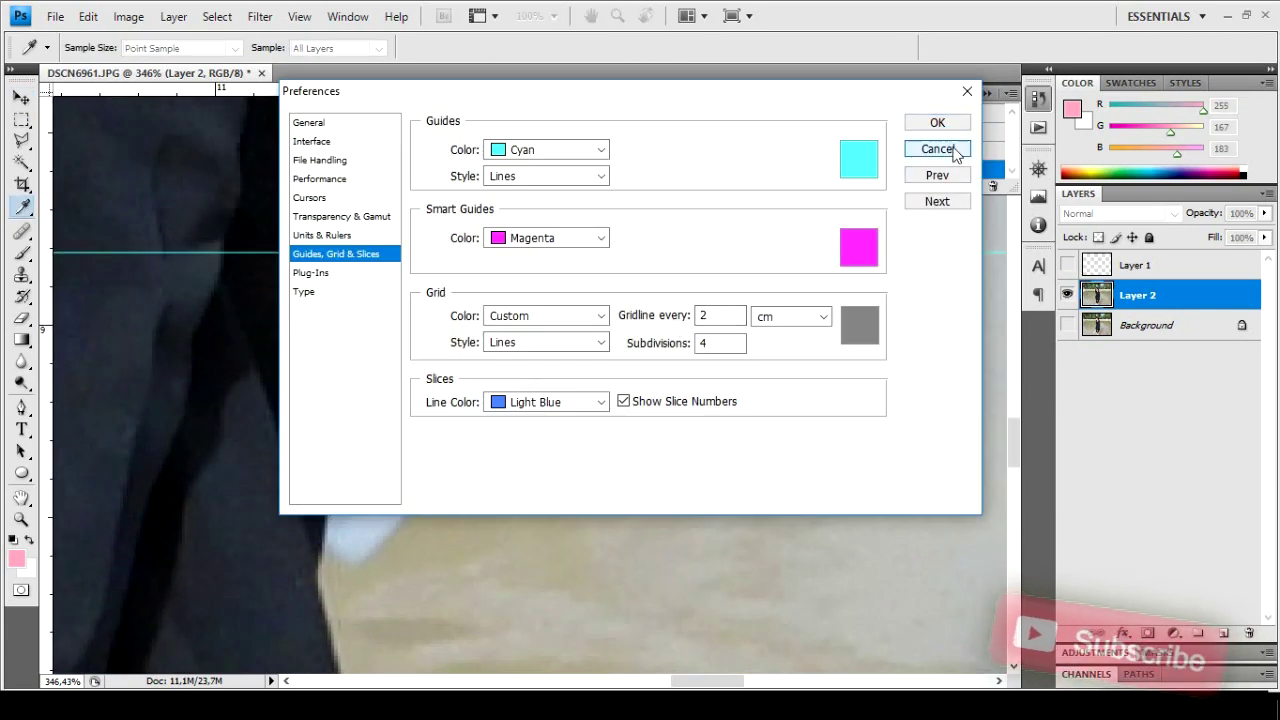
pyautogui.click(955, 155)
pyautogui.moveTo(603, 251); pyautogui.dragTo(600, 572)
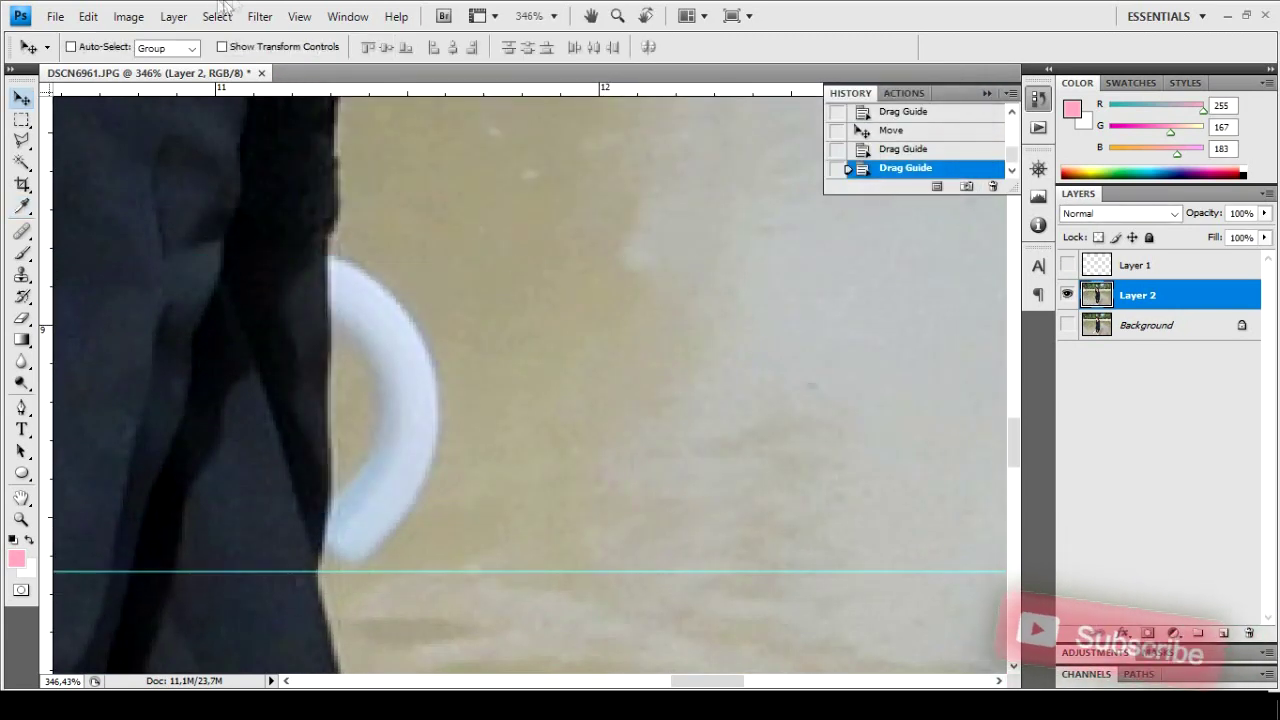
pyautogui.click(217, 16)
pyautogui.click(263, 343)
pyautogui.click(620, 233)
pyautogui.click(648, 283)
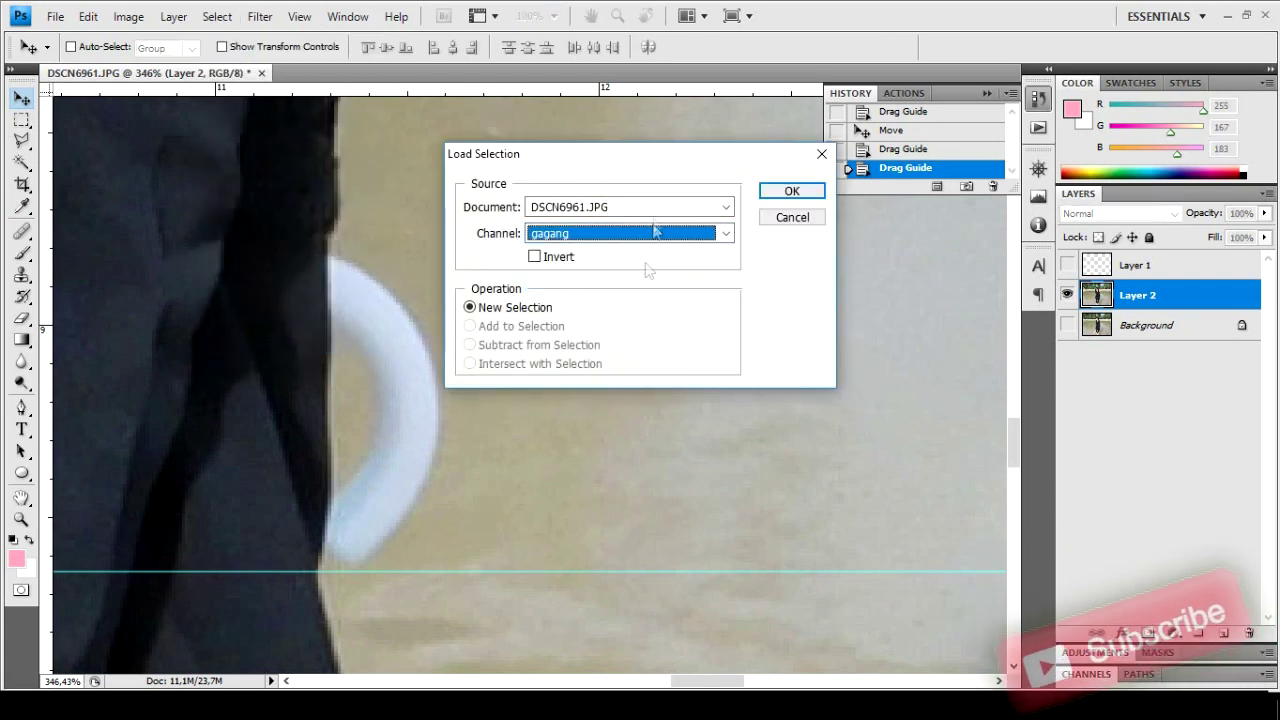
pyautogui.click(789, 191)
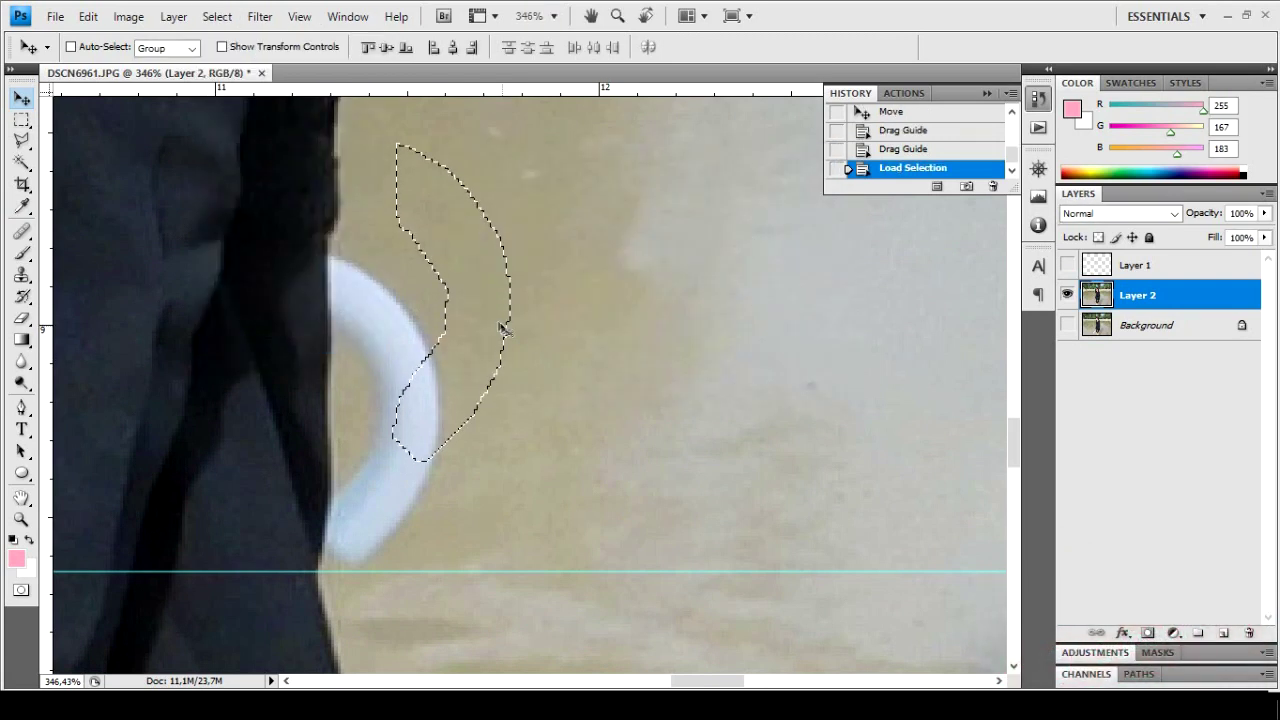
pyautogui.hotkey('ctrl', 'd')
# Load the saved selection gagang and shift its outline onto the clean water beside the handle, ending at the guide
pyautogui.click(217, 16)
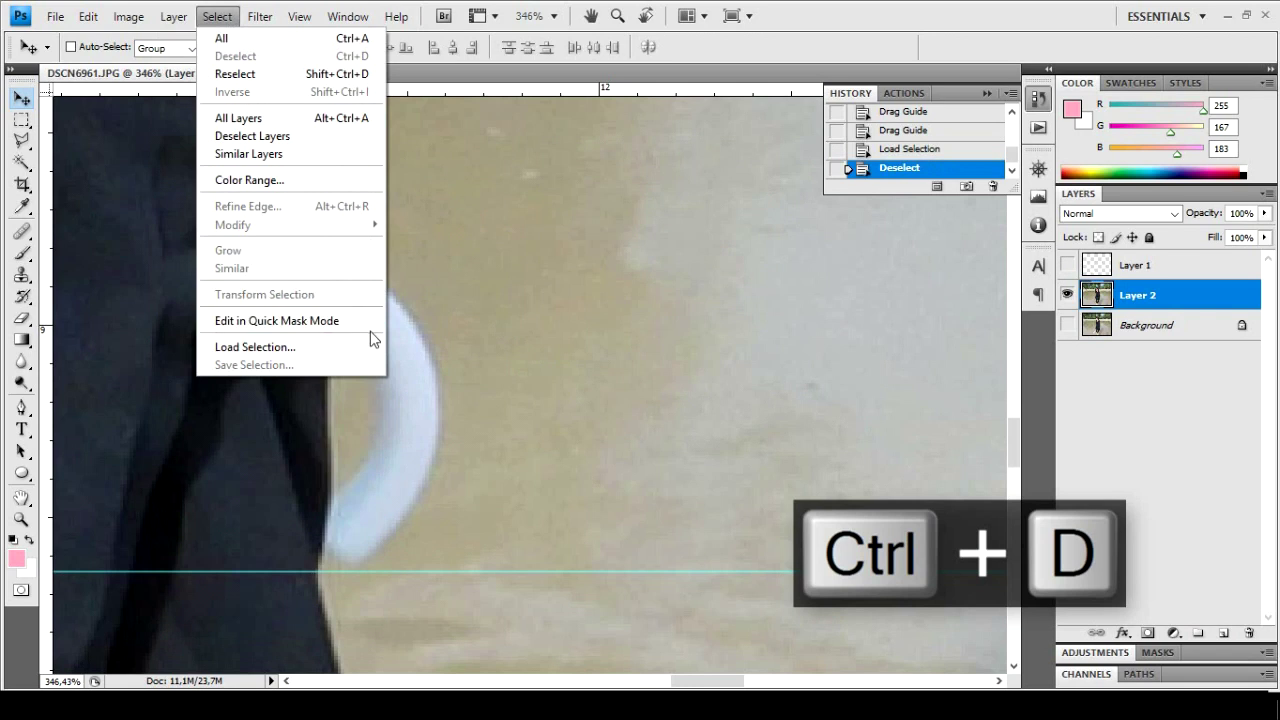
pyautogui.click(263, 343)
pyautogui.click(585, 234)
pyautogui.click(586, 283)
pyautogui.click(791, 191)
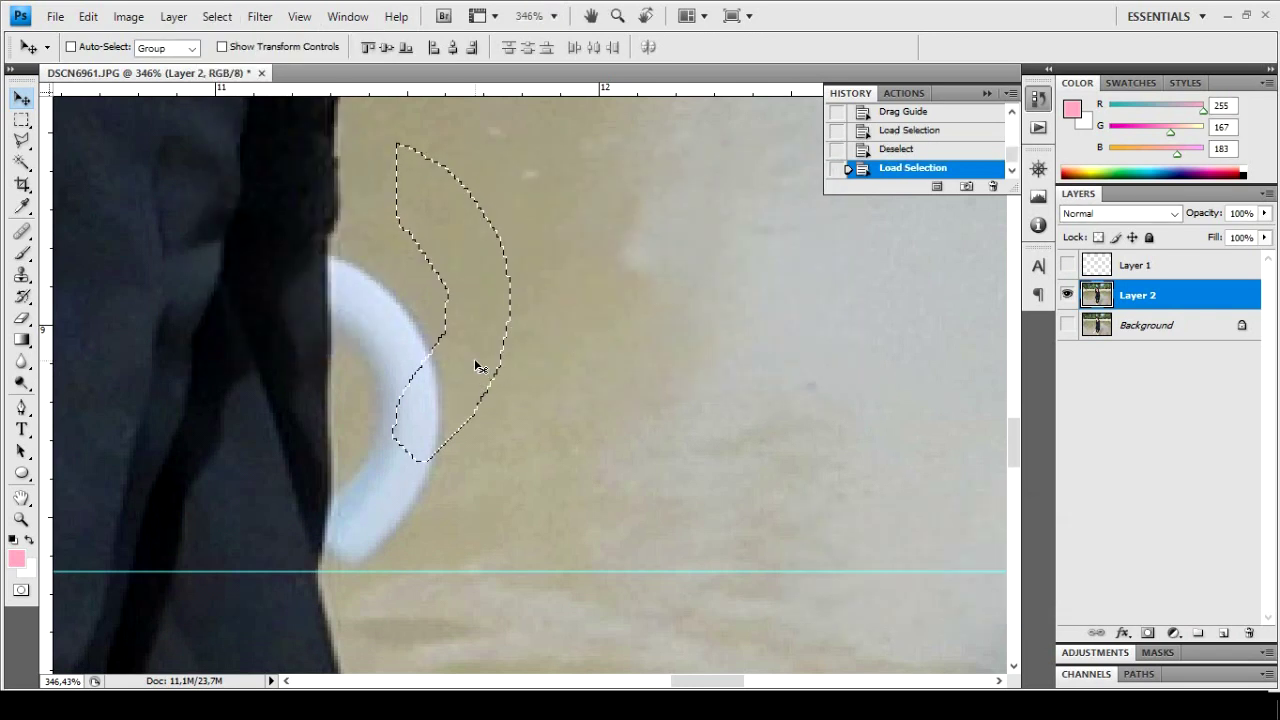
pyautogui.press('m')
pyautogui.moveTo(476, 346); pyautogui.dragTo(522, 457)
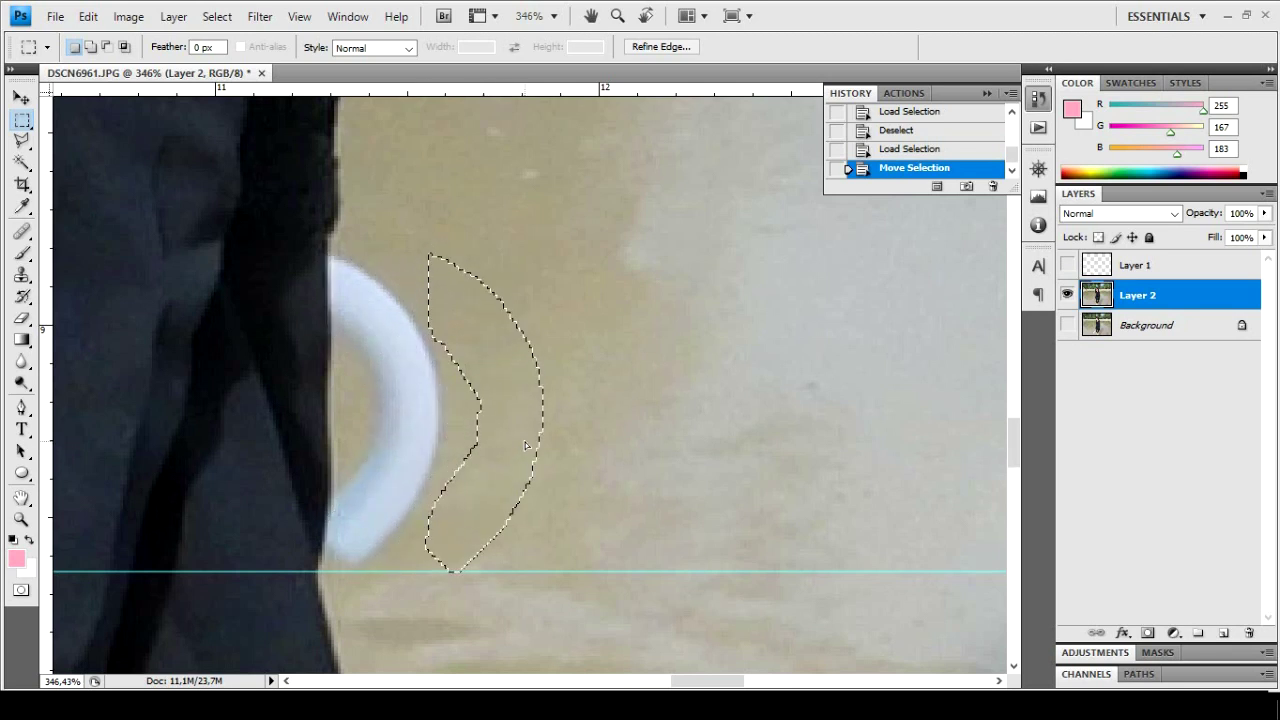
# Copy the selected water to a new layer and place the copy over the umbrella handle
pyautogui.hotkey('ctrl', 'j')
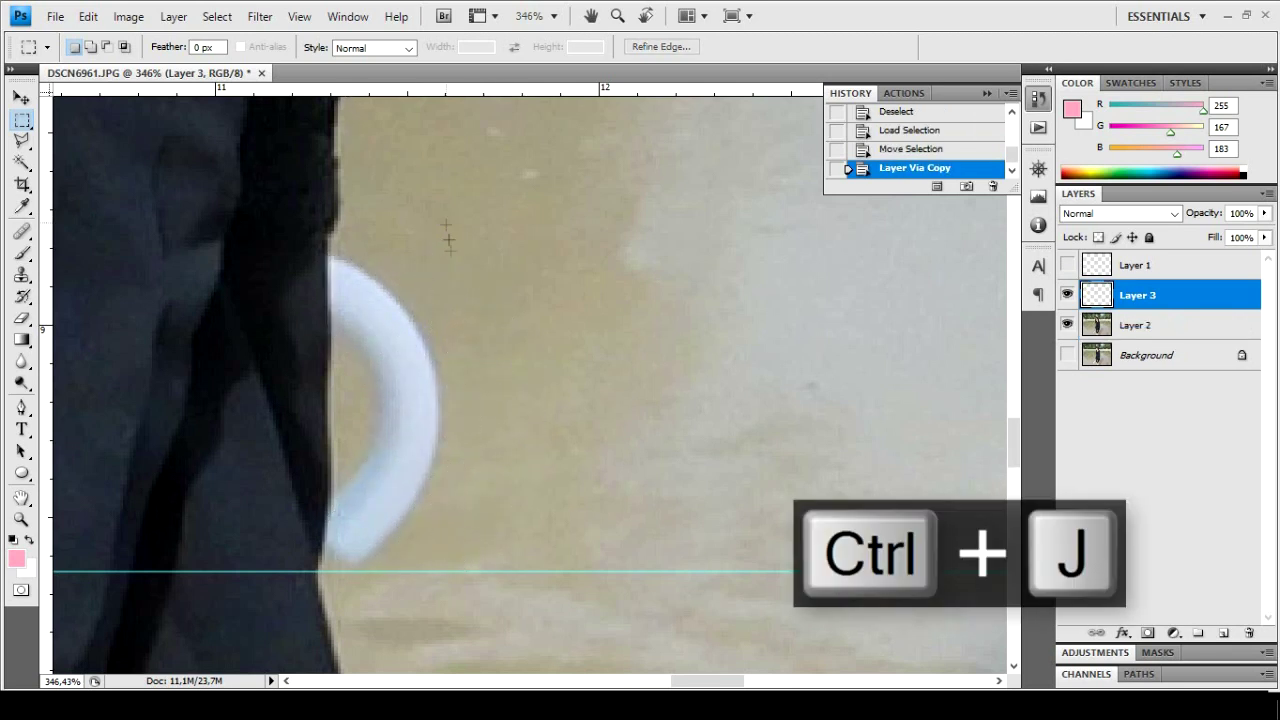
pyautogui.press('v')
pyautogui.moveTo(506, 414); pyautogui.dragTo(410, 404)
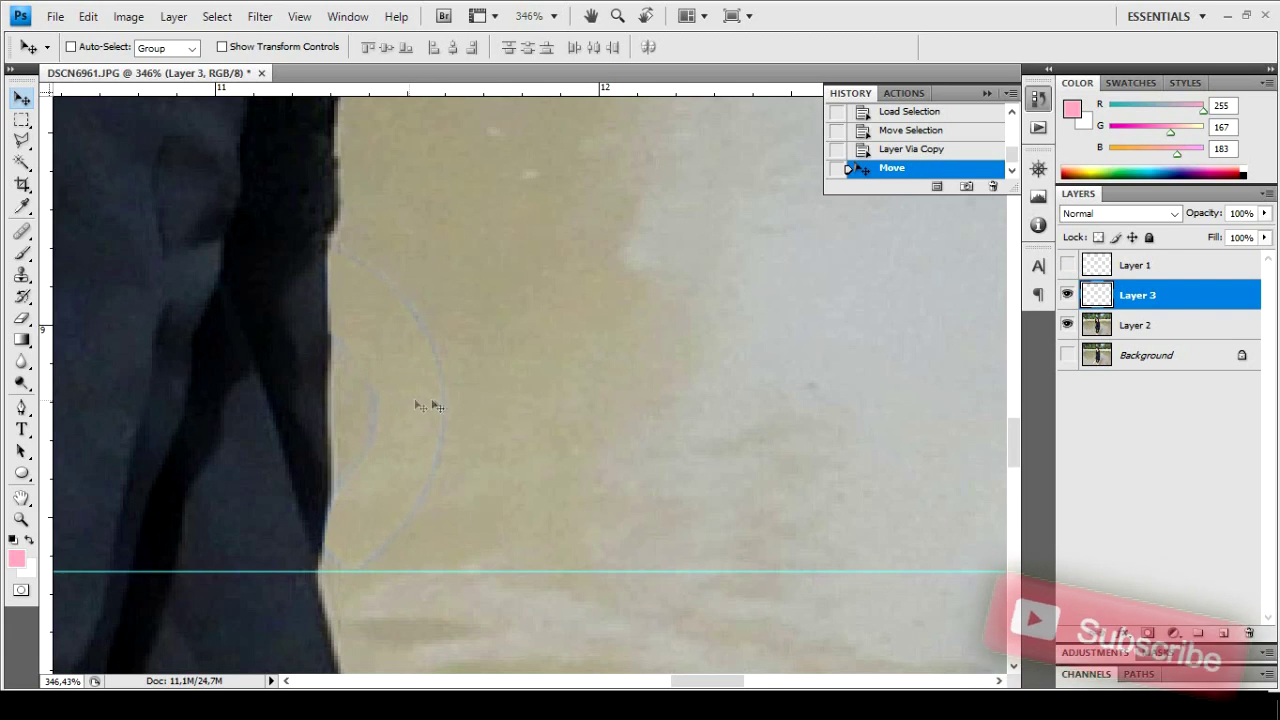
# Scale the water patch on Layer 3 to 104% in width and height and nudge it vertically over the handle's remaining edges
pyautogui.hotkey('ctrl', 't')
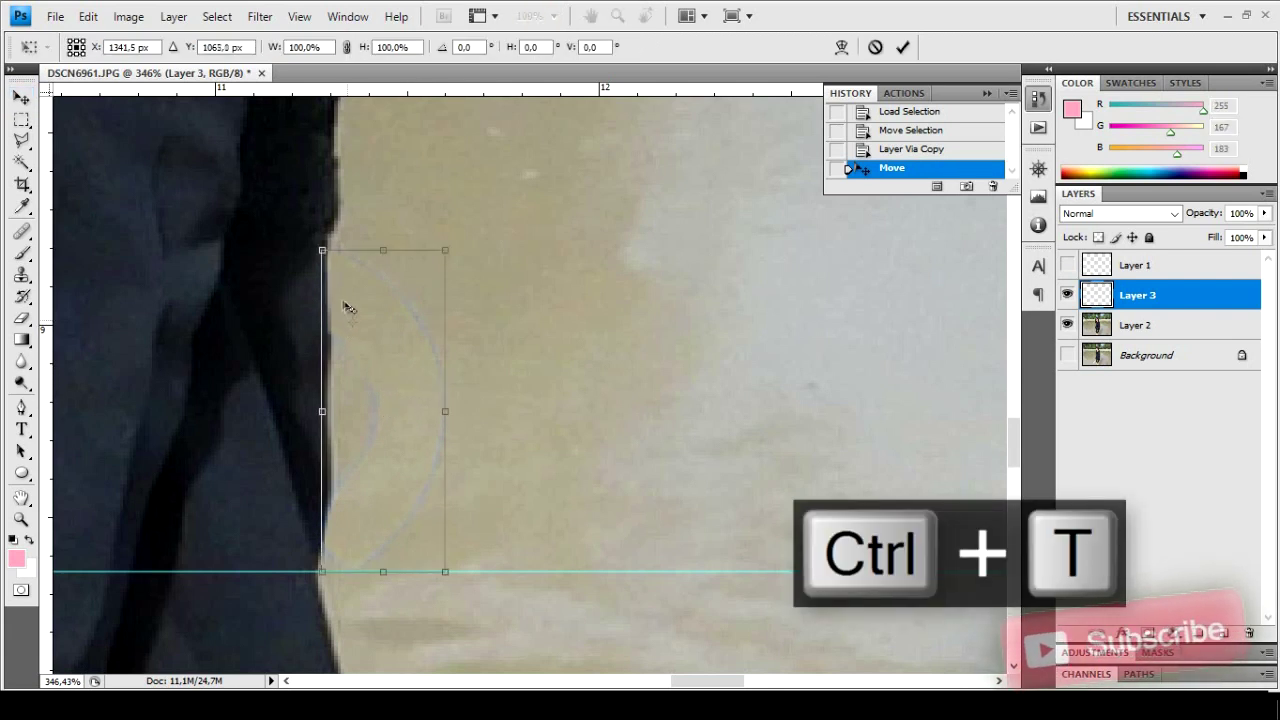
pyautogui.moveTo(449, 567); pyautogui.dragTo(460, 587)
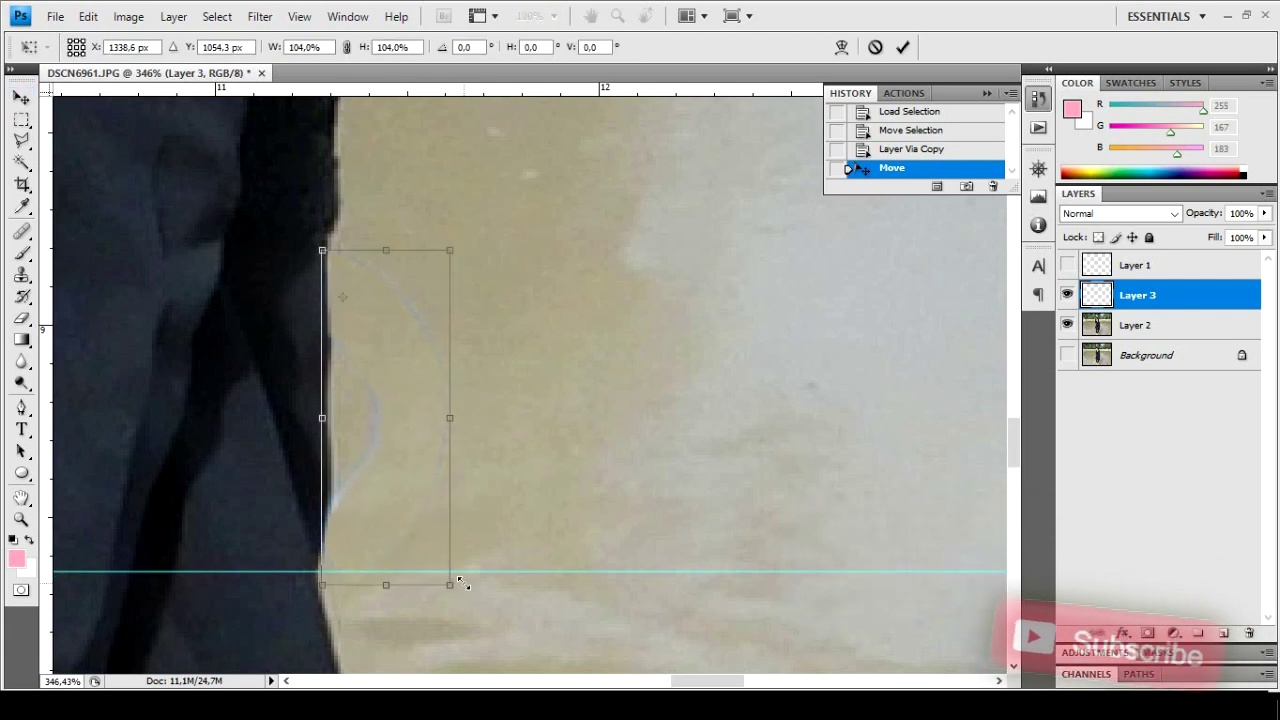
pyautogui.press('Return')
pyautogui.press('Up')
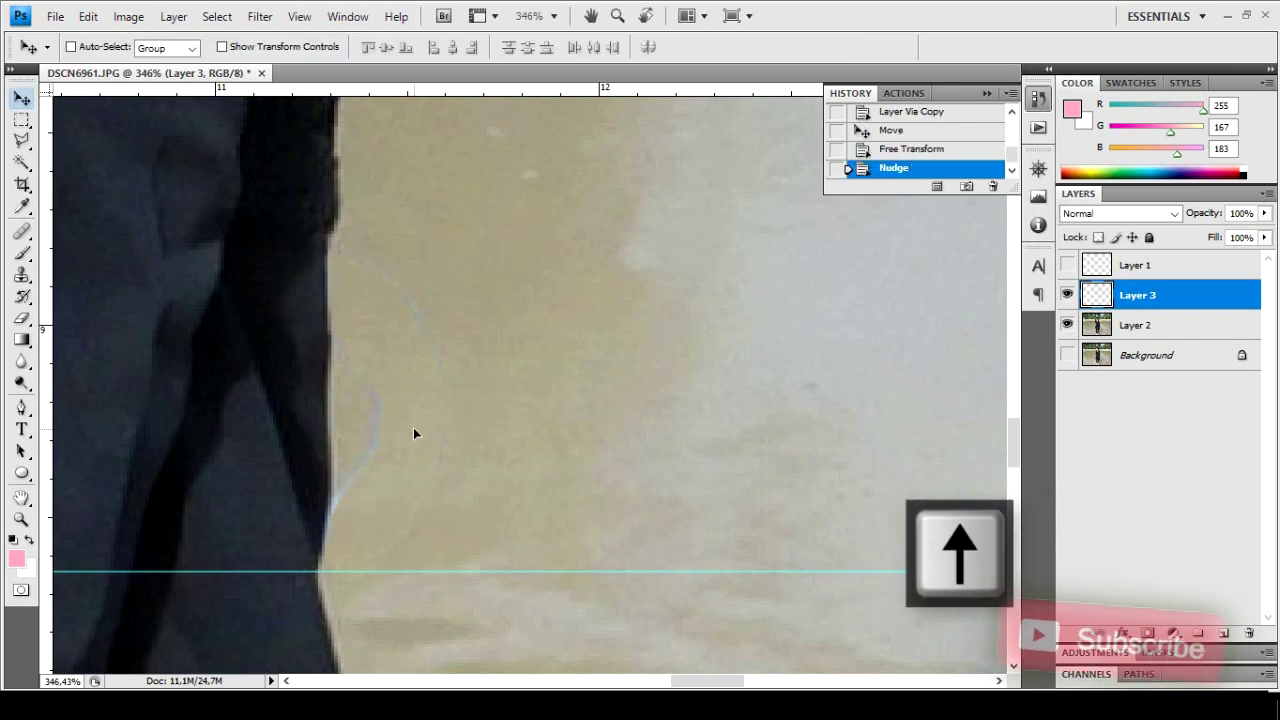
pyautogui.press('Down')
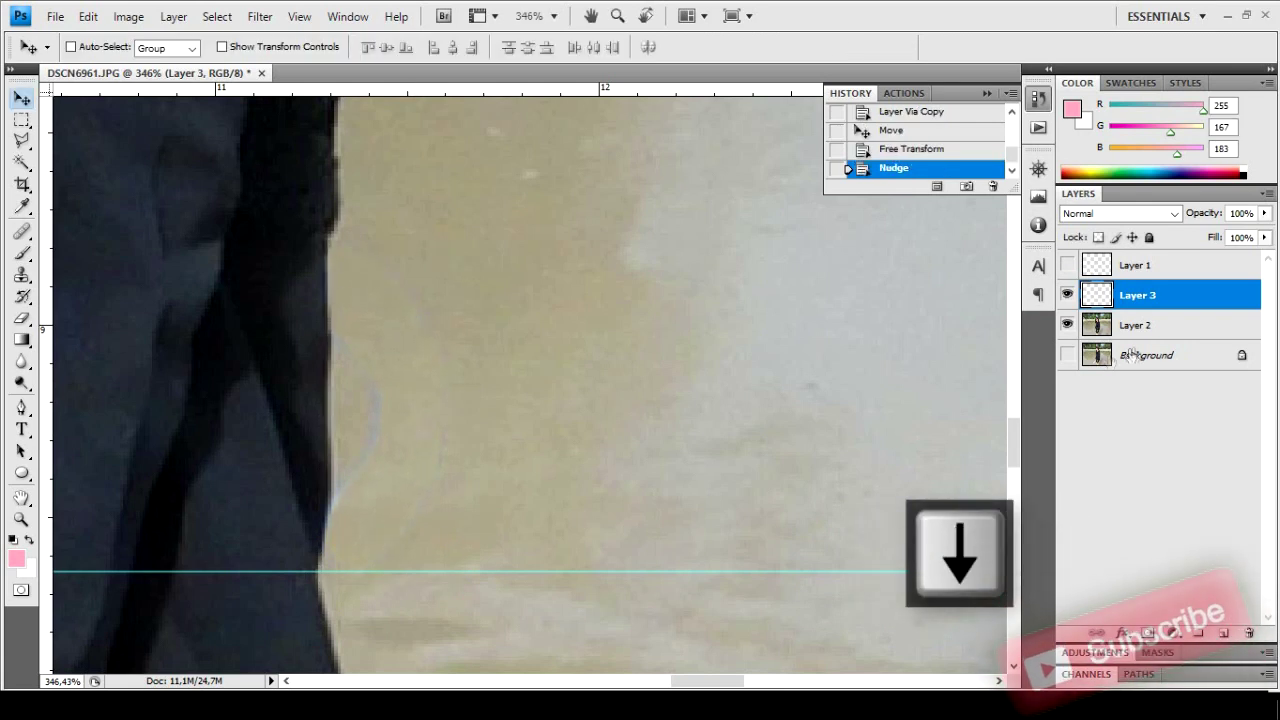
# Merge Layer 3 with Layer 2 and switch to the Healing Brush for the leftover handle outline
pyautogui.keyDown('shift'); pyautogui.click(1135, 325); pyautogui.keyUp('shift')
pyautogui.hotkey('ctrl', 'e')
pyautogui.scroll(3, 387, 511)
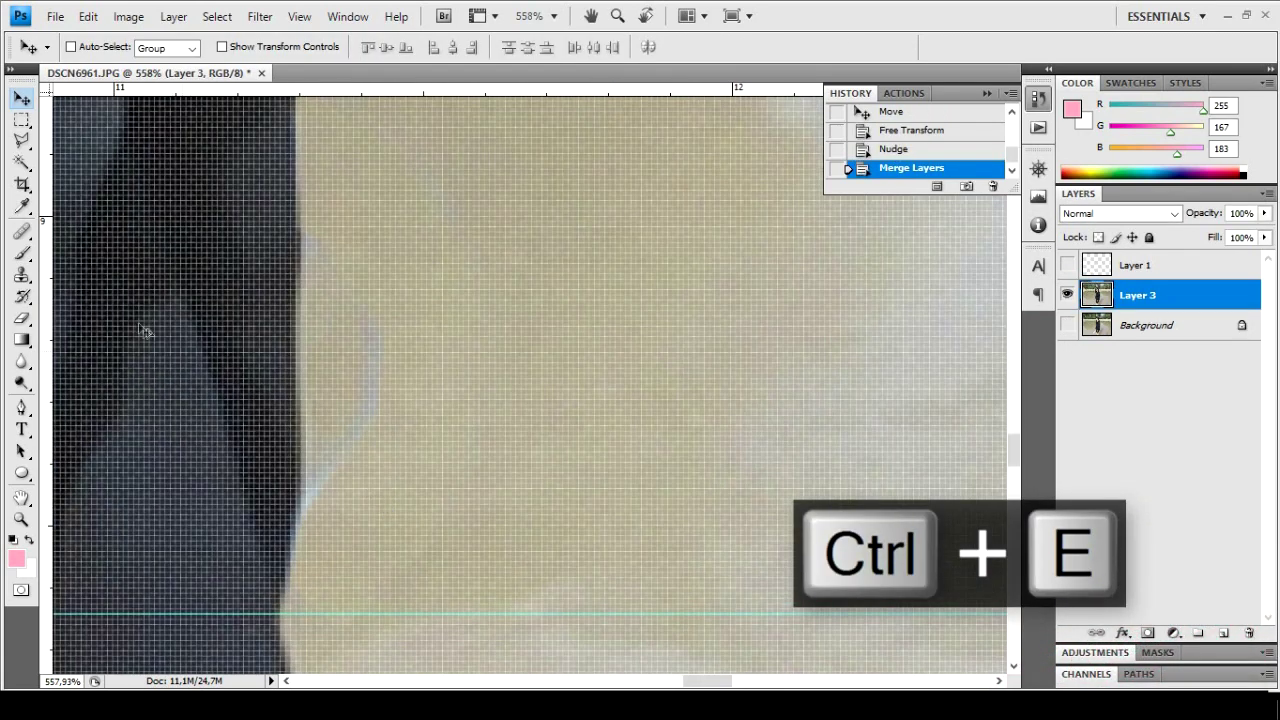
pyautogui.rightClick(24, 257)
pyautogui.rightClick(23, 232)
pyautogui.click(100, 248)
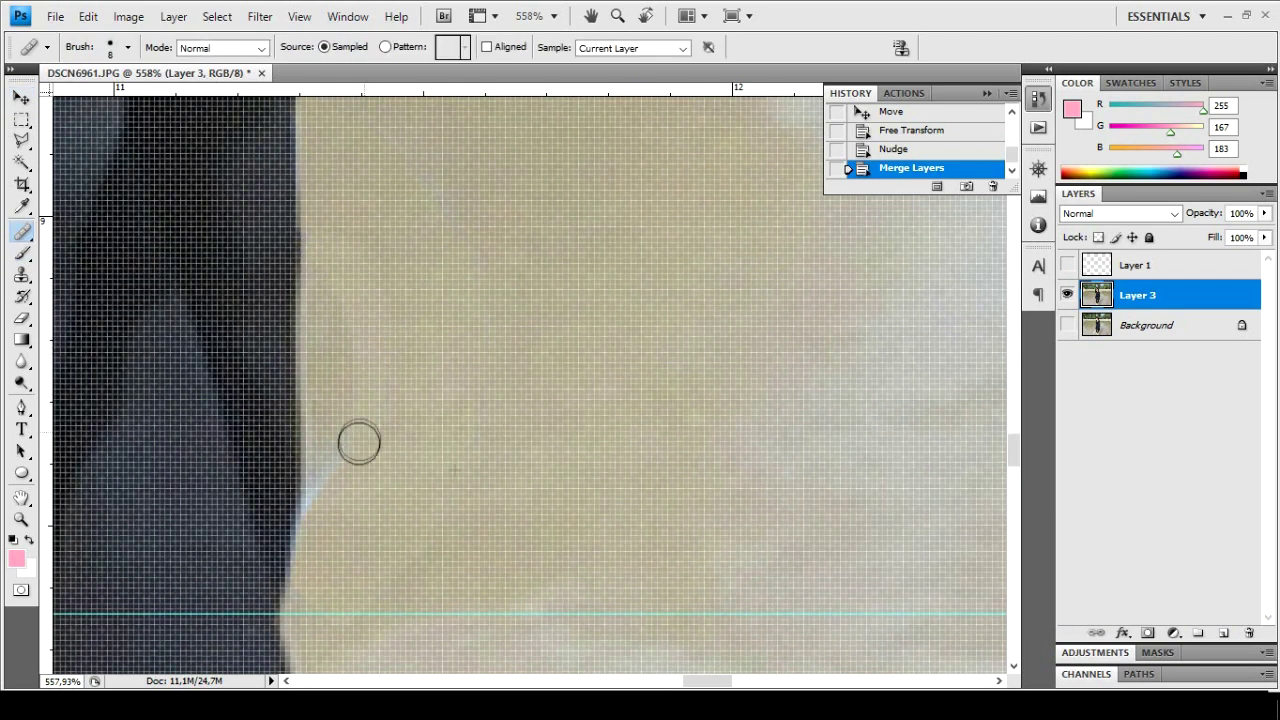
# Try healing the leftover marks beside the jacket edge and undo those Healing Brush strokes
pyautogui.hotkey('ctrl', 'alt', 'z')
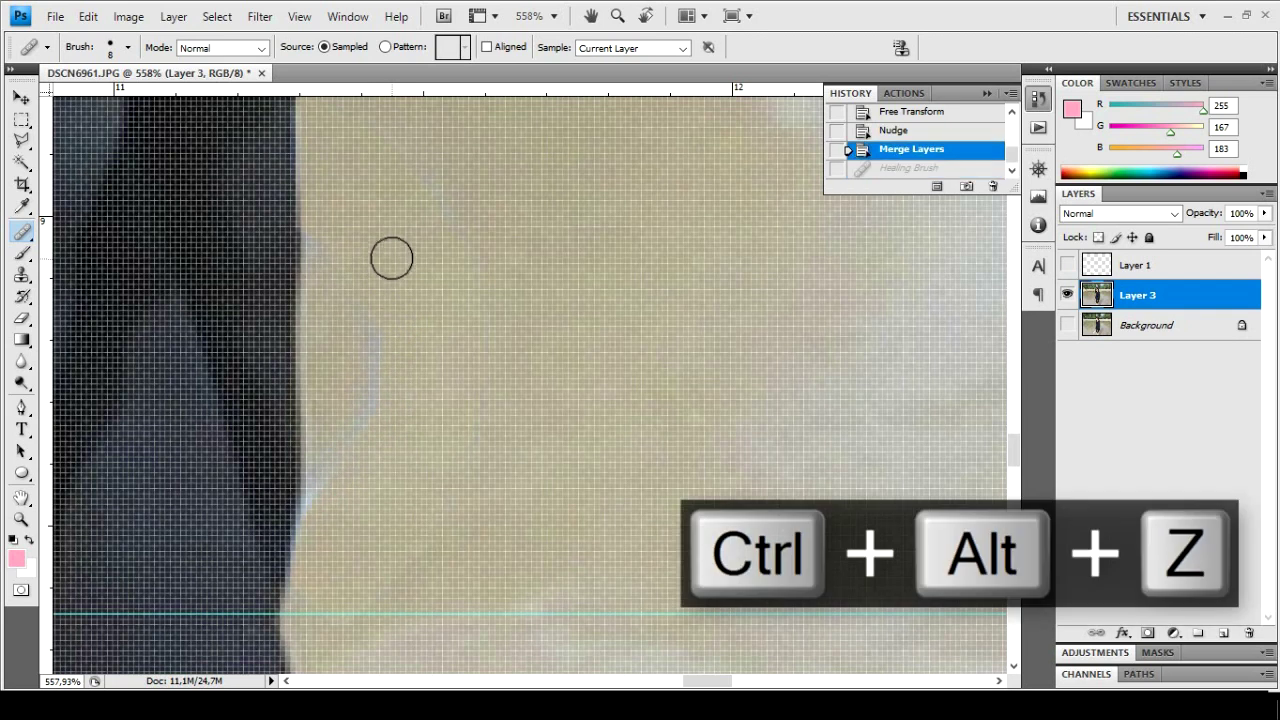
pyautogui.moveTo(326, 248)
pyautogui.mouseDown()
pyautogui.moveTo(323, 274)
pyautogui.moveTo(331, 259)
pyautogui.mouseUp()
pyautogui.hotkey('ctrl', 'alt', 'z')
pyautogui.hotkey('ctrl', 'alt', 'z')
pyautogui.hotkey('ctrl', 'alt', 'z')
# Heal the remaining curved handle outline in the water beside the jacket edge with the Healing Brush
pyautogui.moveTo(375, 364); pyautogui.dragTo(375, 400)
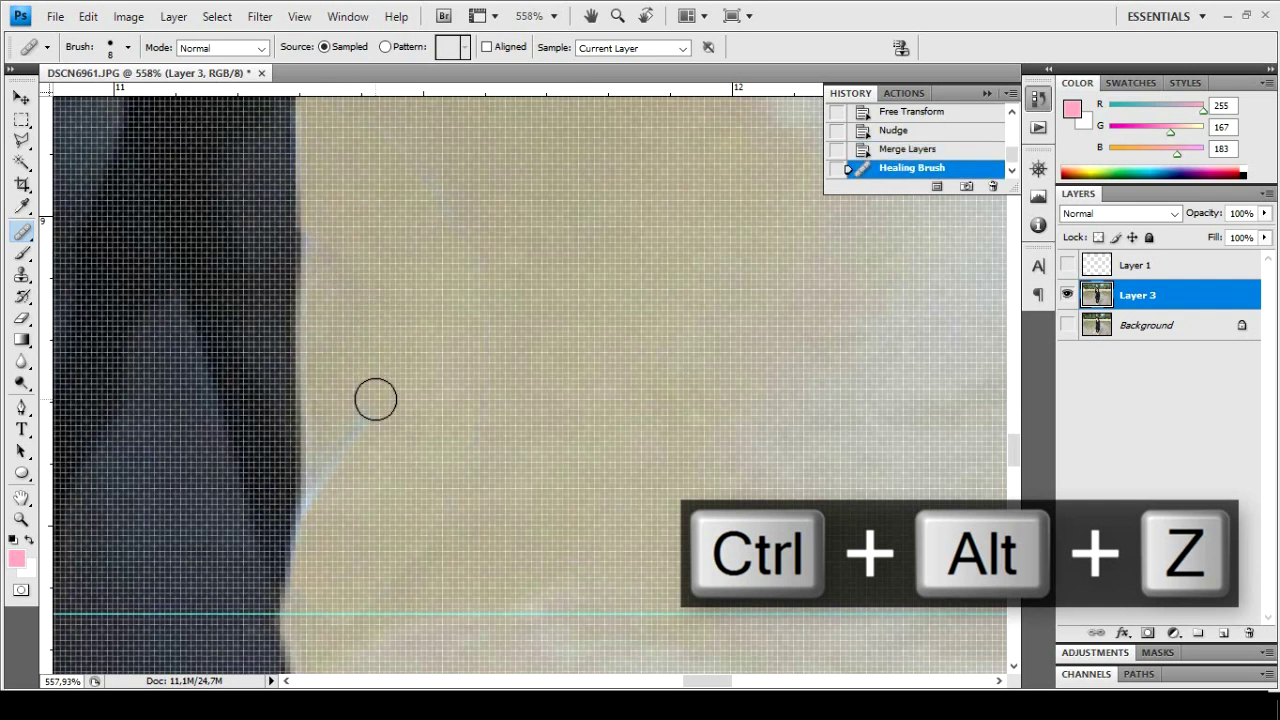
pyautogui.moveTo(344, 465); pyautogui.dragTo(443, 460)
pyautogui.hotkey('ctrl', 'alt', 'z')
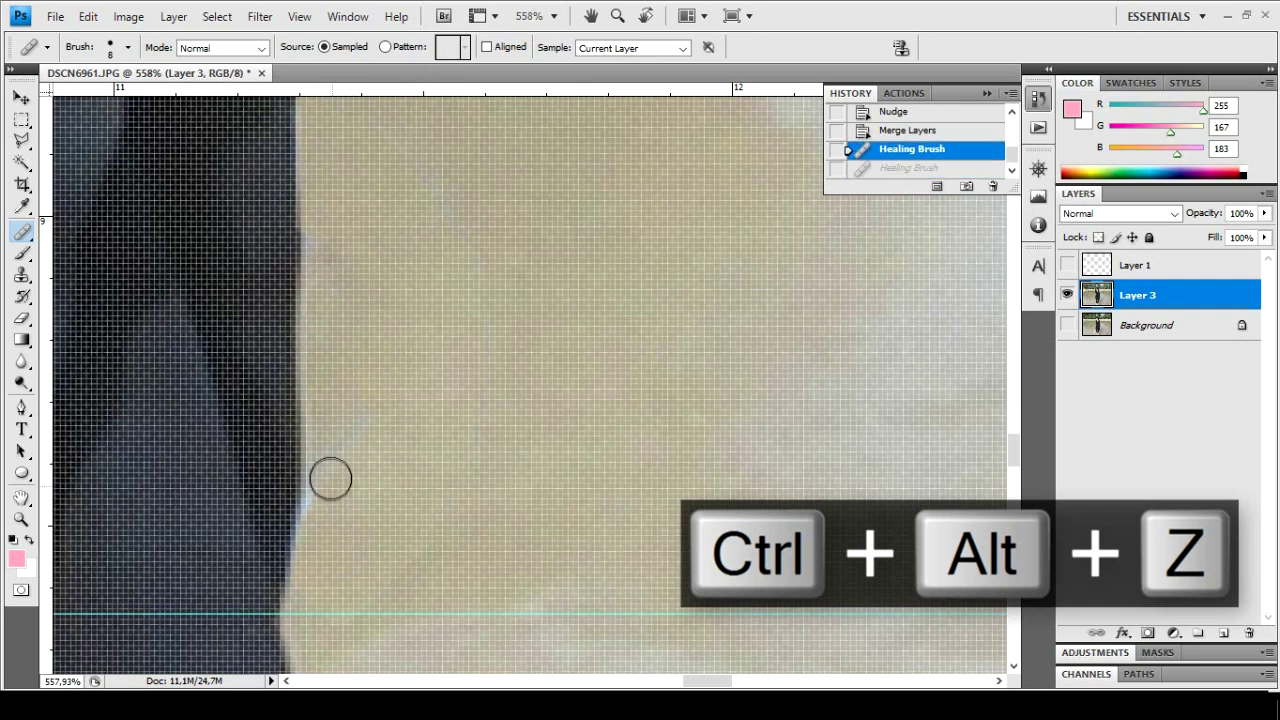
pyautogui.moveTo(330, 479); pyautogui.dragTo(337, 457)
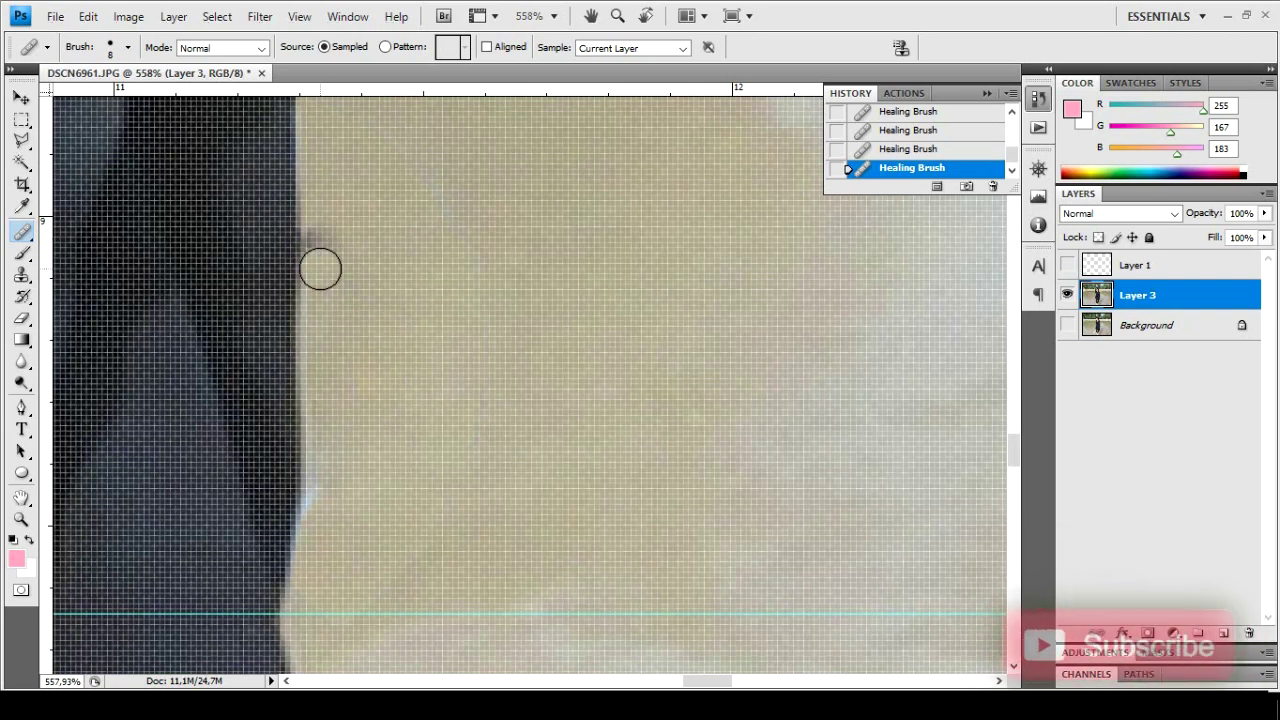
# Paint over the dark smudge and pale marks along the jacket edge with sampled water colours, using a size 15 brush
pyautogui.press('b')
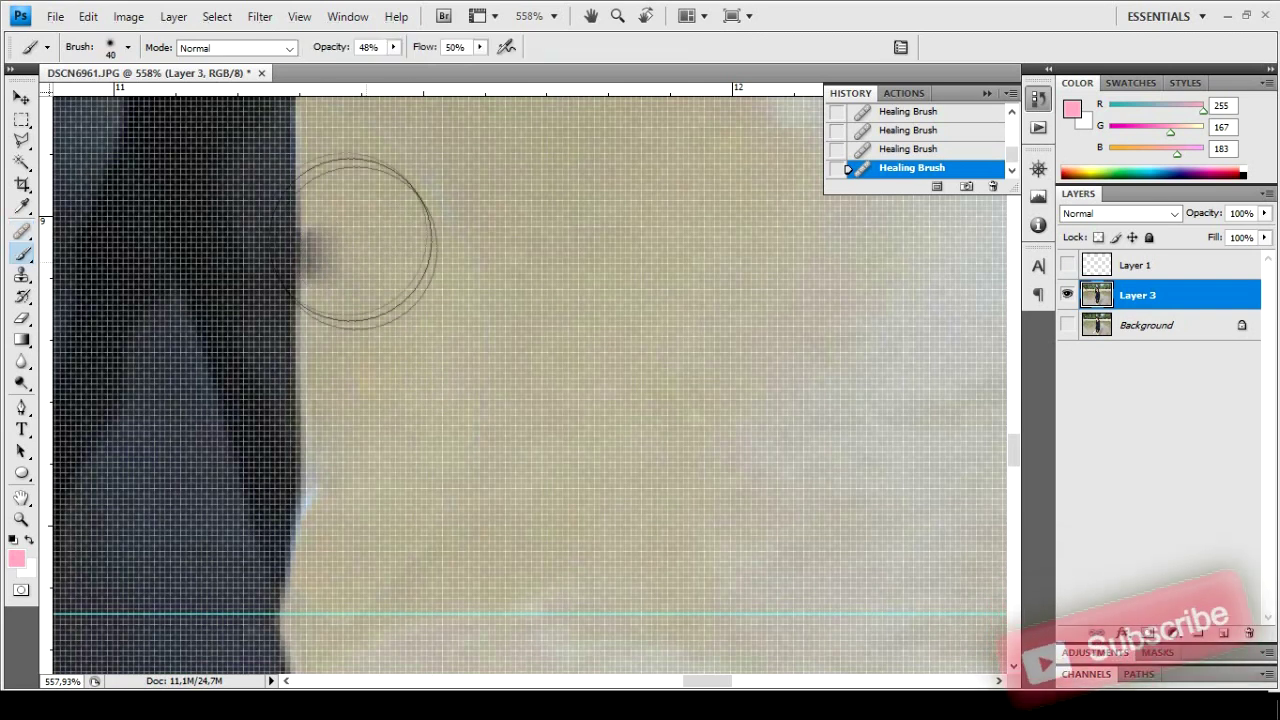
pyautogui.keyDown('alt'); pyautogui.click(335, 205); pyautogui.keyUp('alt')
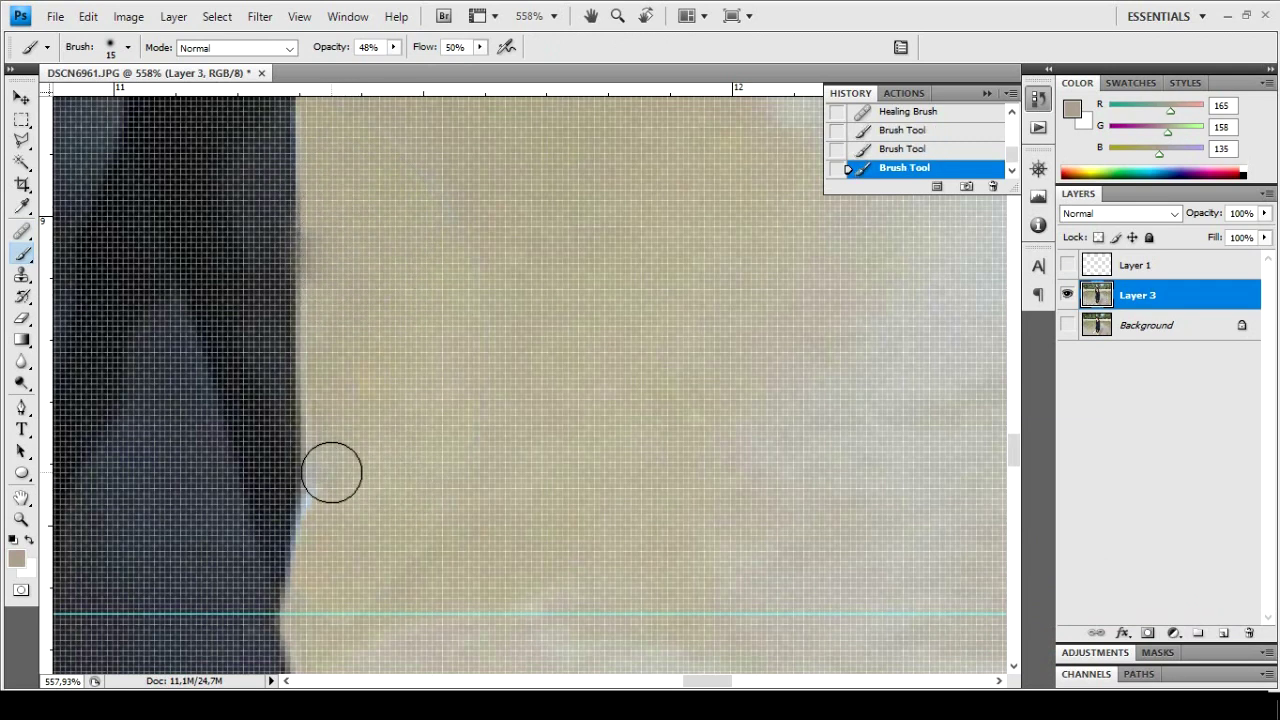
pyautogui.scroll(-4, 386, 441)
pyautogui.scroll(2, 391, 420)
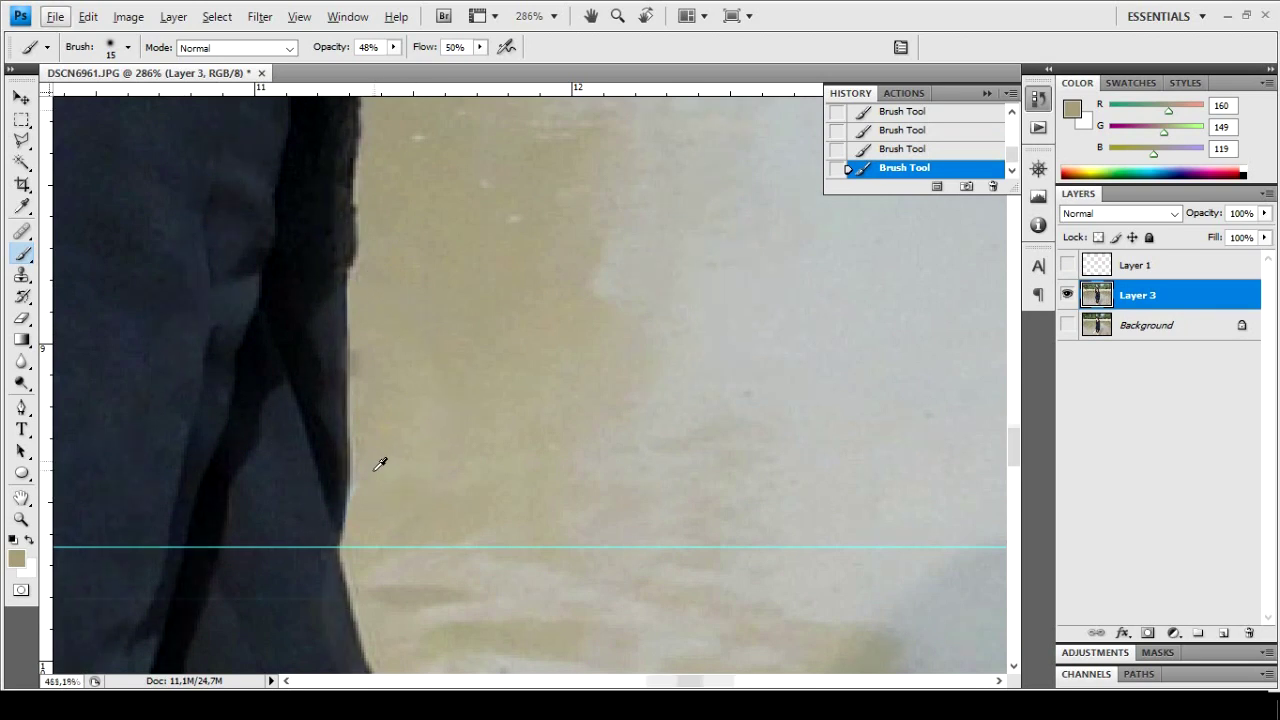
pyautogui.scroll(2, 375, 462)
pyautogui.scroll(-3, 355, 540)
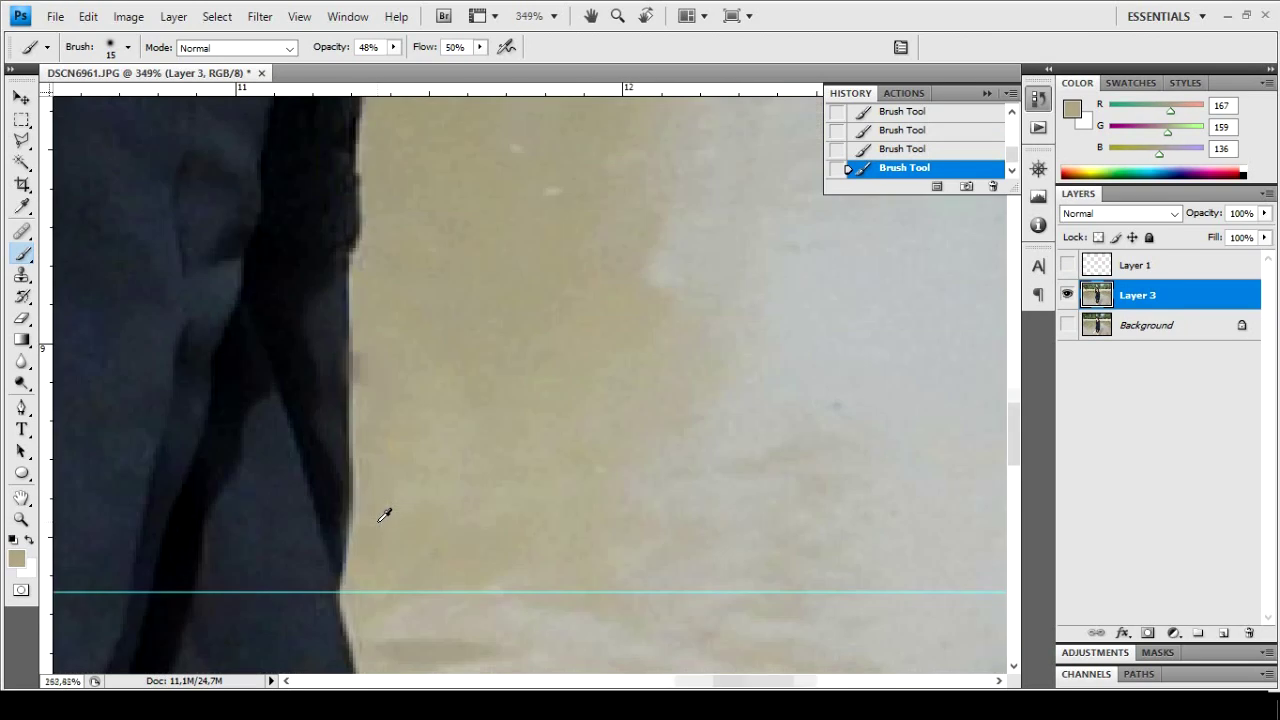
pyautogui.scroll(4, 386, 514)
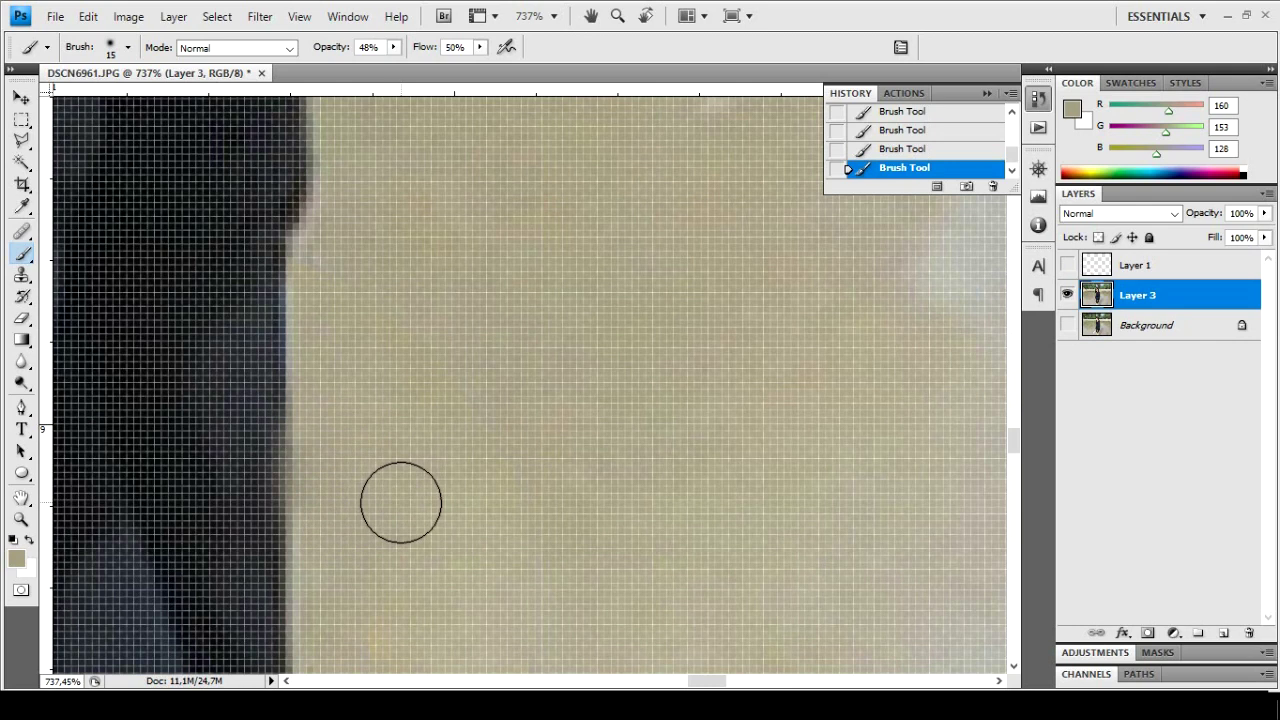
# Compare the jacket edge with and without the last three brush strokes, keeping the strokes
pyautogui.hotkey('ctrl', 'alt', 'z')
pyautogui.hotkey('ctrl', 'alt', 'z')
pyautogui.hotkey('ctrl', 'alt', 'z')
pyautogui.keyDown('alt'); pyautogui.click(412, 402); pyautogui.keyUp('alt')
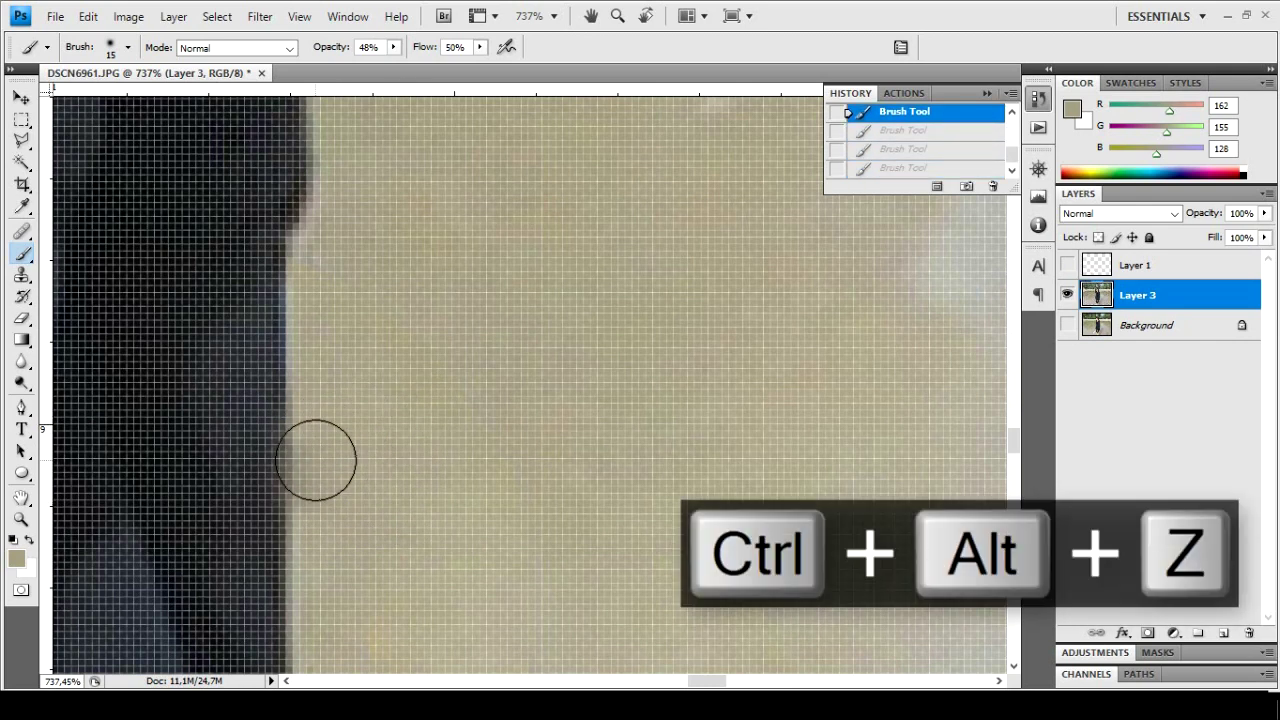
pyautogui.hotkey('ctrl', 'shift', 'z')
pyautogui.hotkey('ctrl', 'shift', 'z')
pyautogui.hotkey('ctrl', 'shift', 'z')
# Move Layer 3 to cover the transparent strips along the canvas edges
pyautogui.scroll(-6, 350, 450)
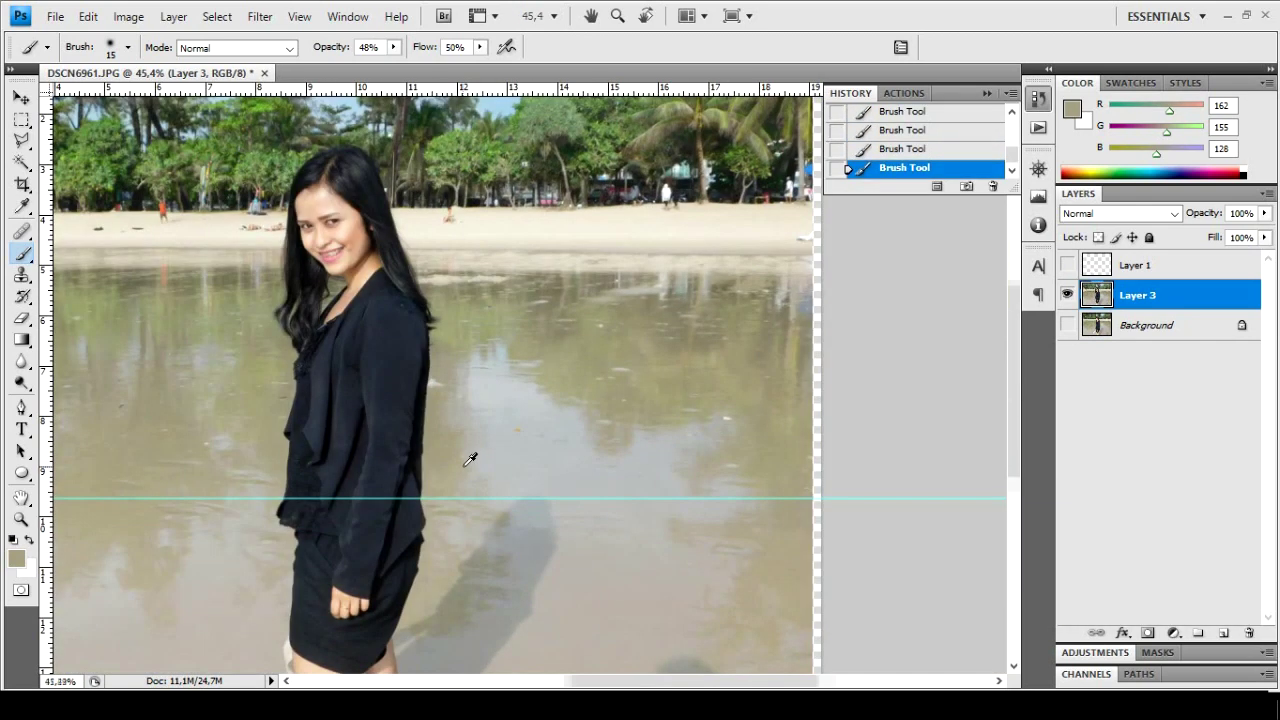
pyautogui.scroll(-2, 470, 458)
pyautogui.press('v')
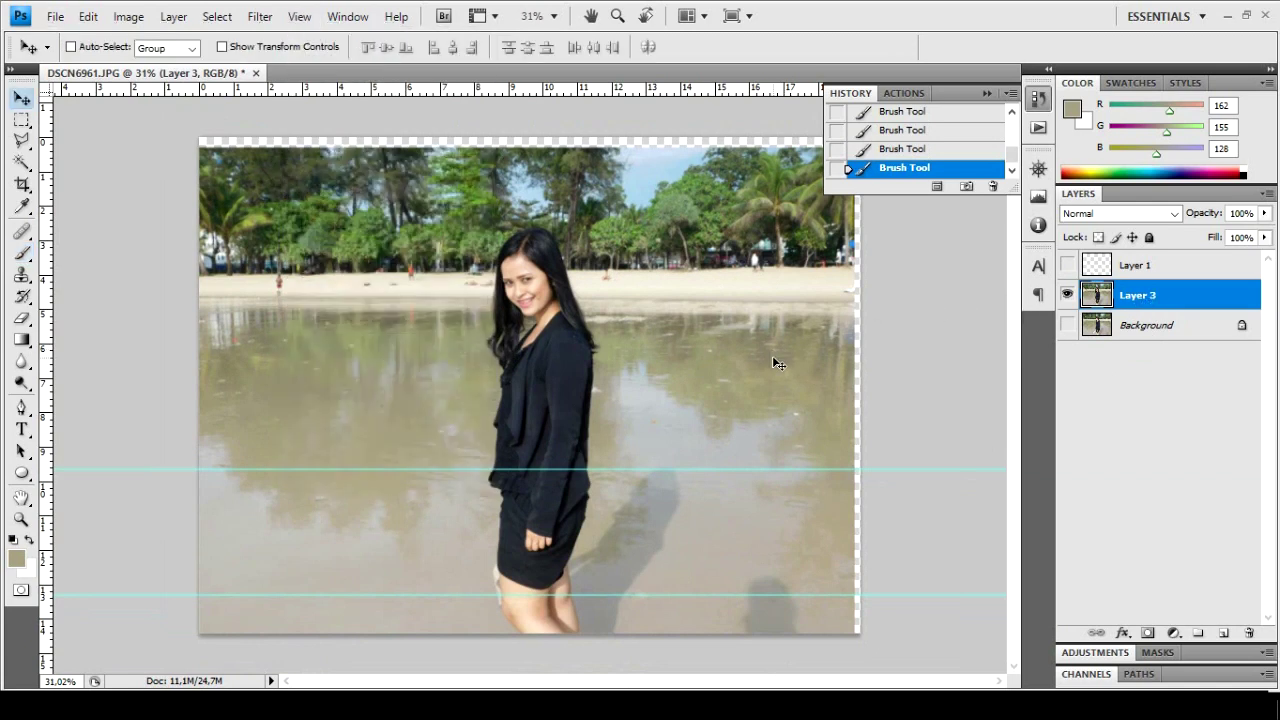
pyautogui.moveTo(772, 360); pyautogui.dragTo(778, 350)
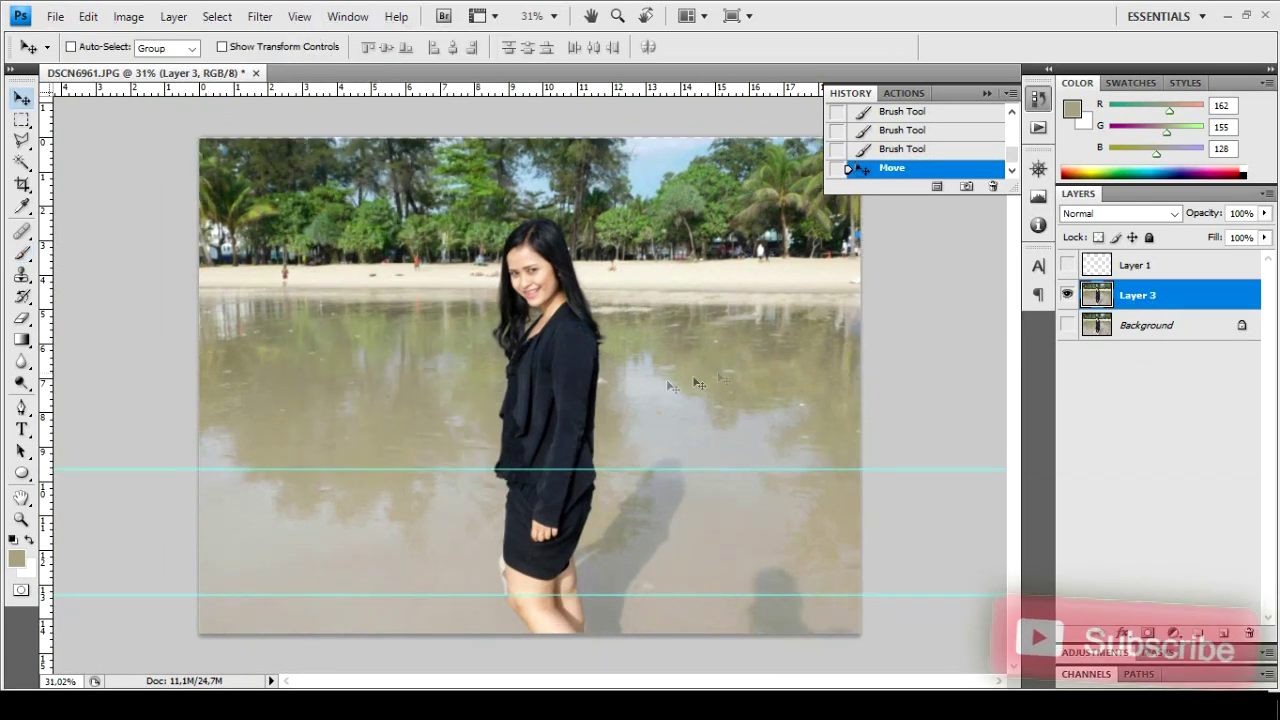
# Select the white remnant beside the skirt and thigh with the Polygonal Lasso
pyautogui.scroll(3, 662, 390)
pyautogui.scroll(3, 457, 606)
pyautogui.scroll(3, 357, 580)
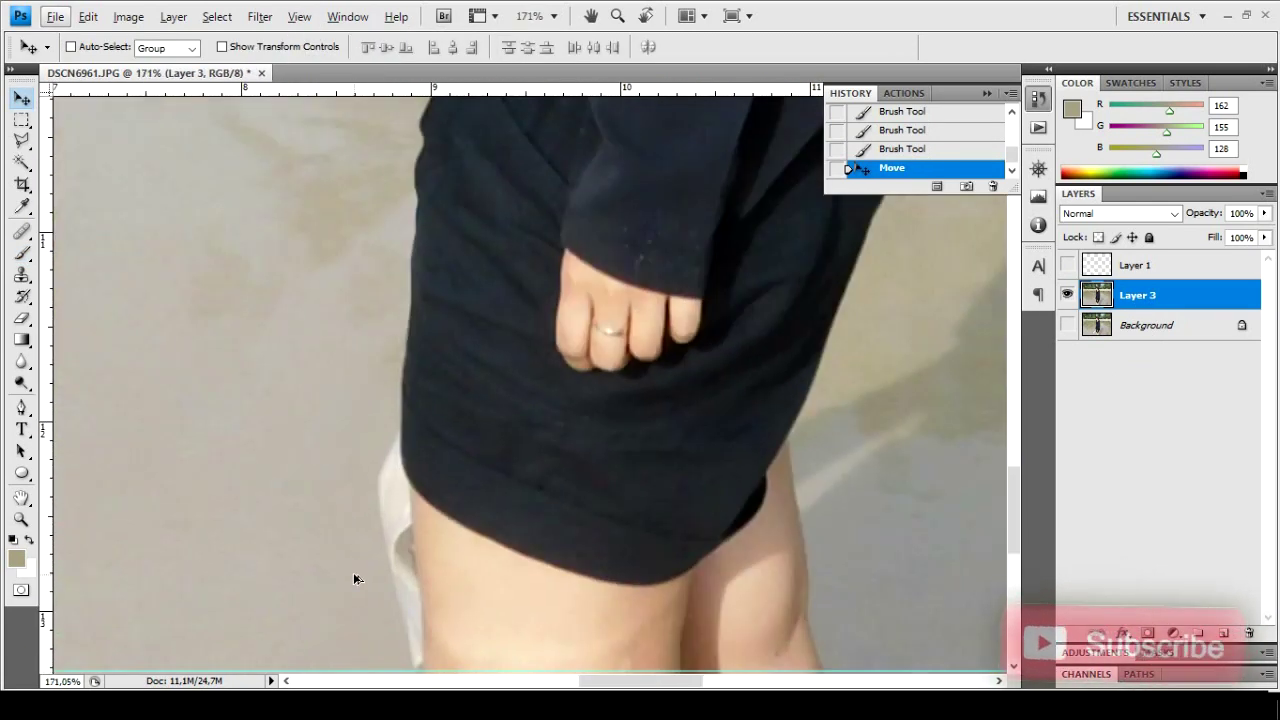
pyautogui.scroll(1, 357, 575)
pyautogui.hotkey('alt', 'l')
pyautogui.press('Escape')
pyautogui.press('l')
pyautogui.click(300, 332)
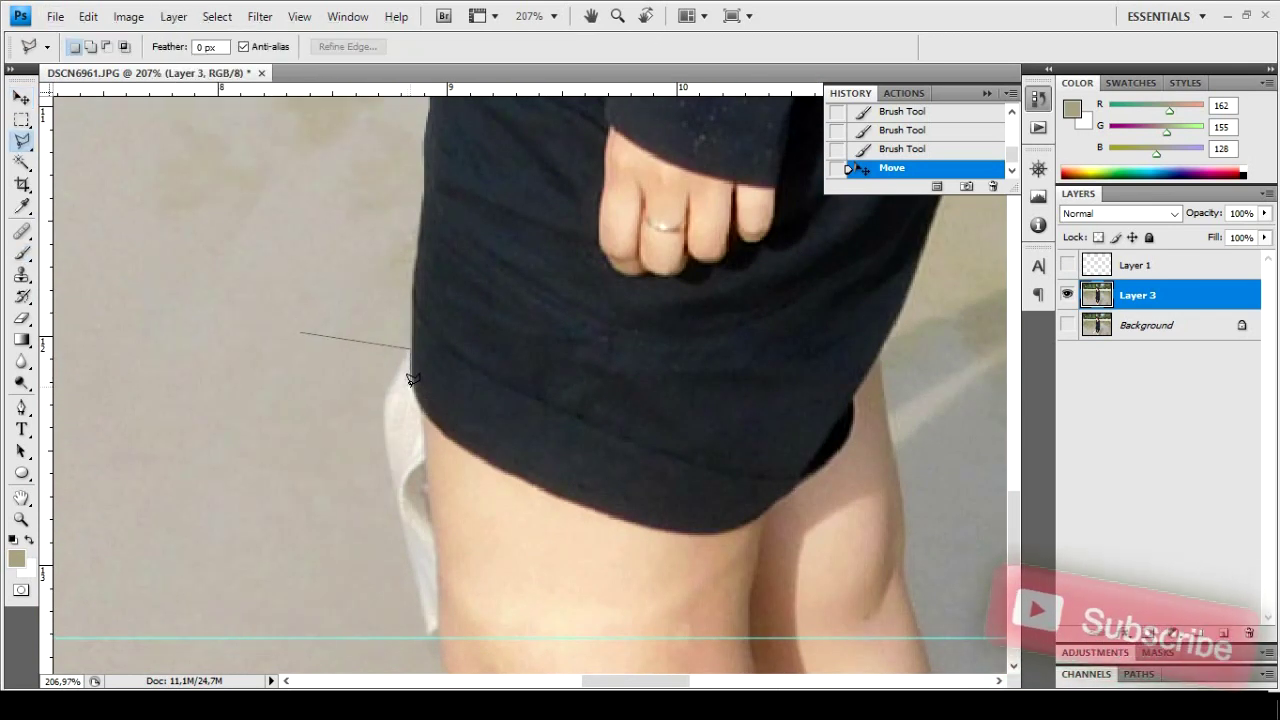
pyautogui.click(410, 350)
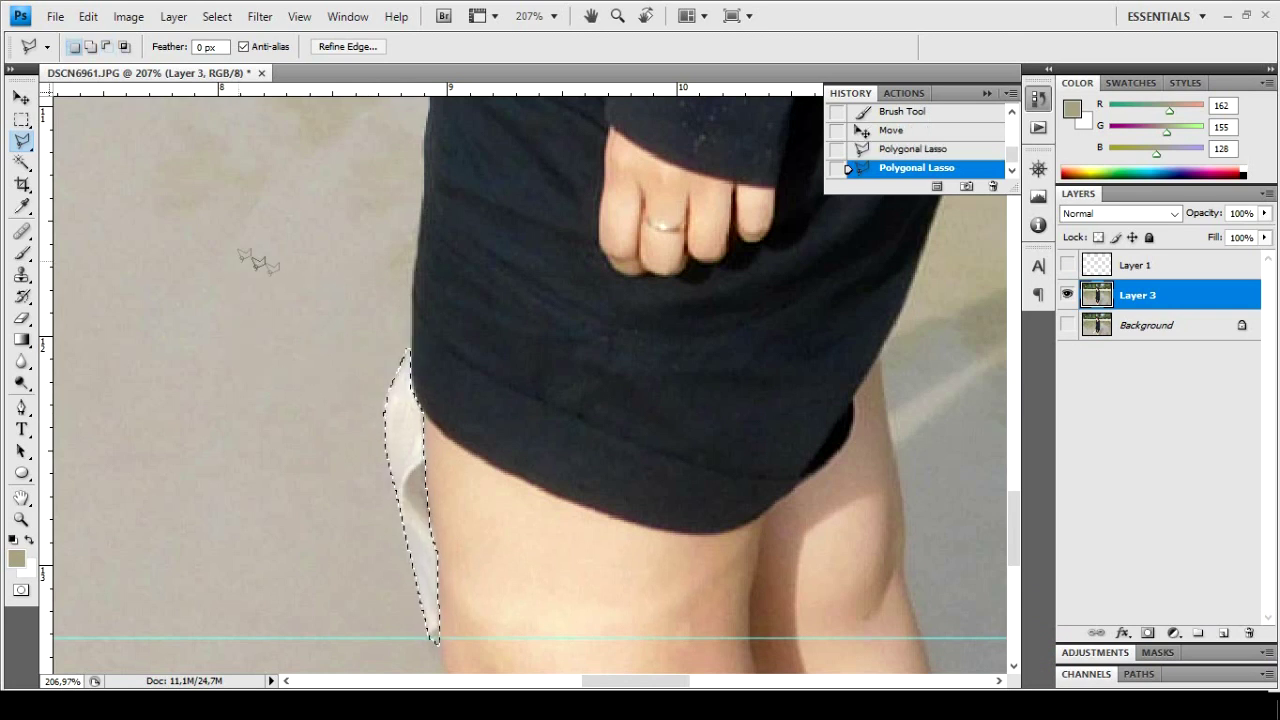
# Shift the selection onto the adjacent clean water, copy it to a new layer and place the patch over the white remnant
pyautogui.press('v')
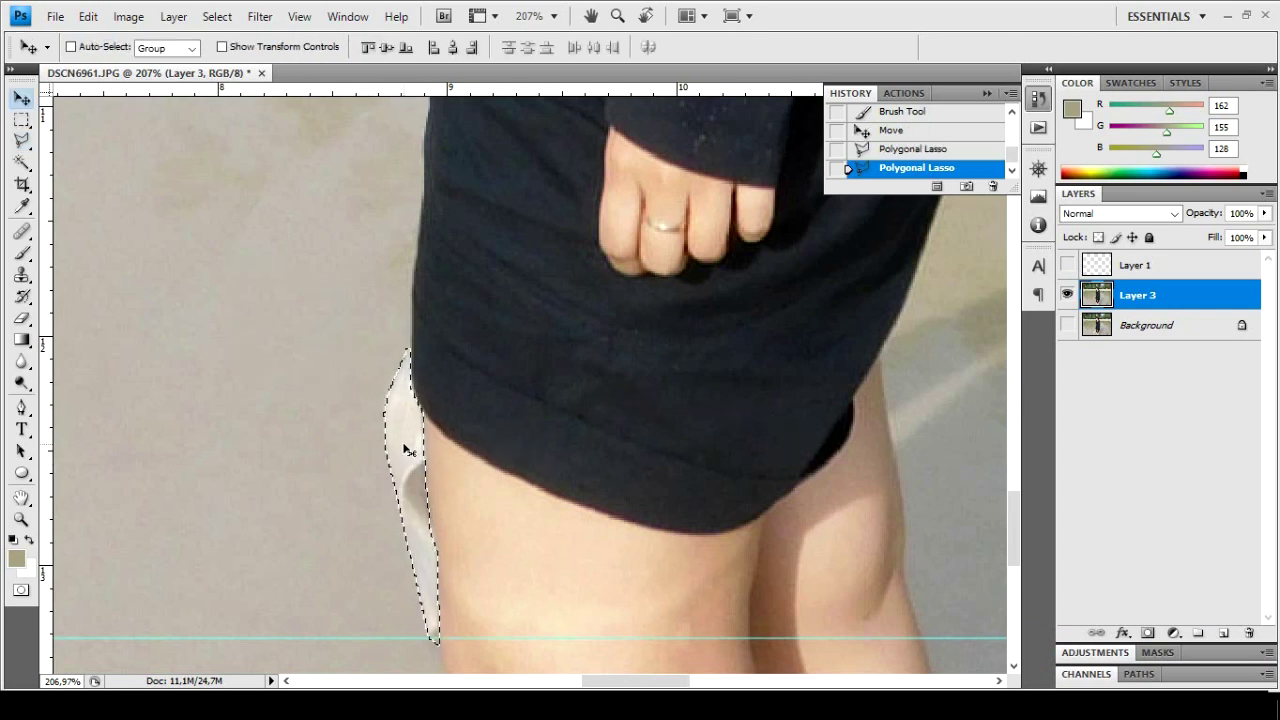
pyautogui.press('b')
pyautogui.press('m')
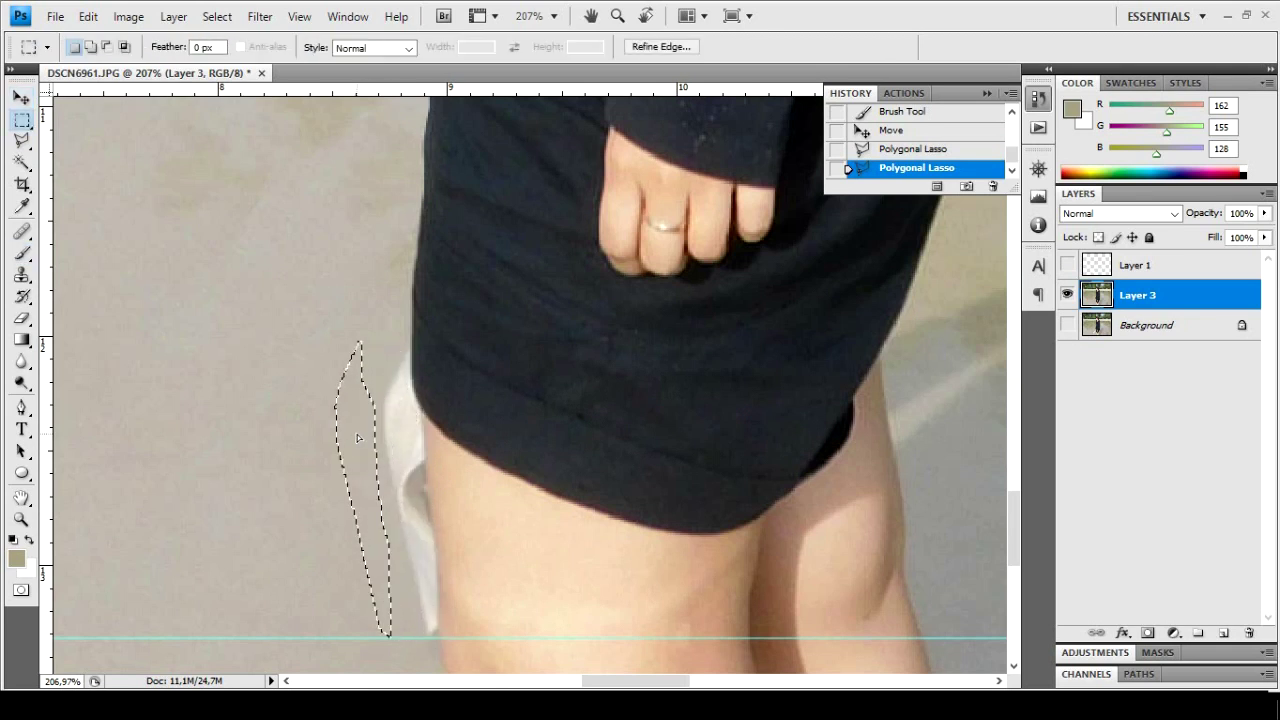
pyautogui.hotkey('ctrl', 'j')
pyautogui.press('v')
pyautogui.moveTo(357, 434); pyautogui.dragTo(414, 443)
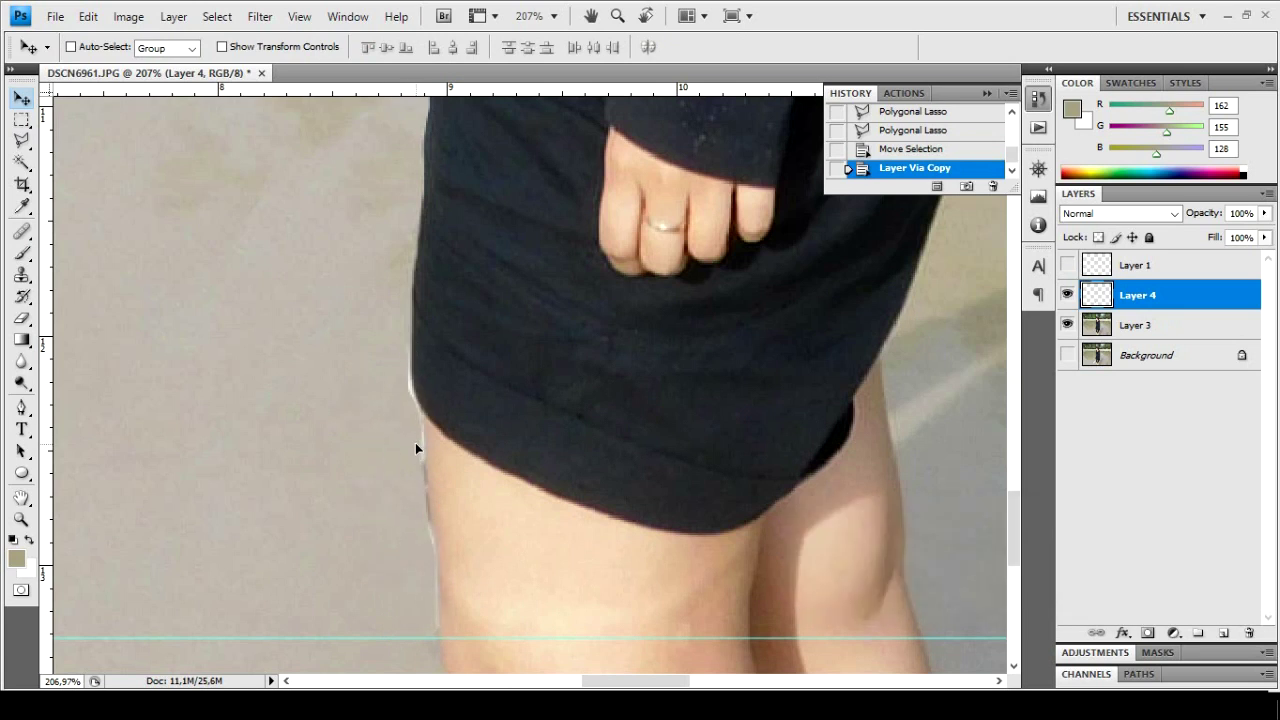
pyautogui.press('Left')
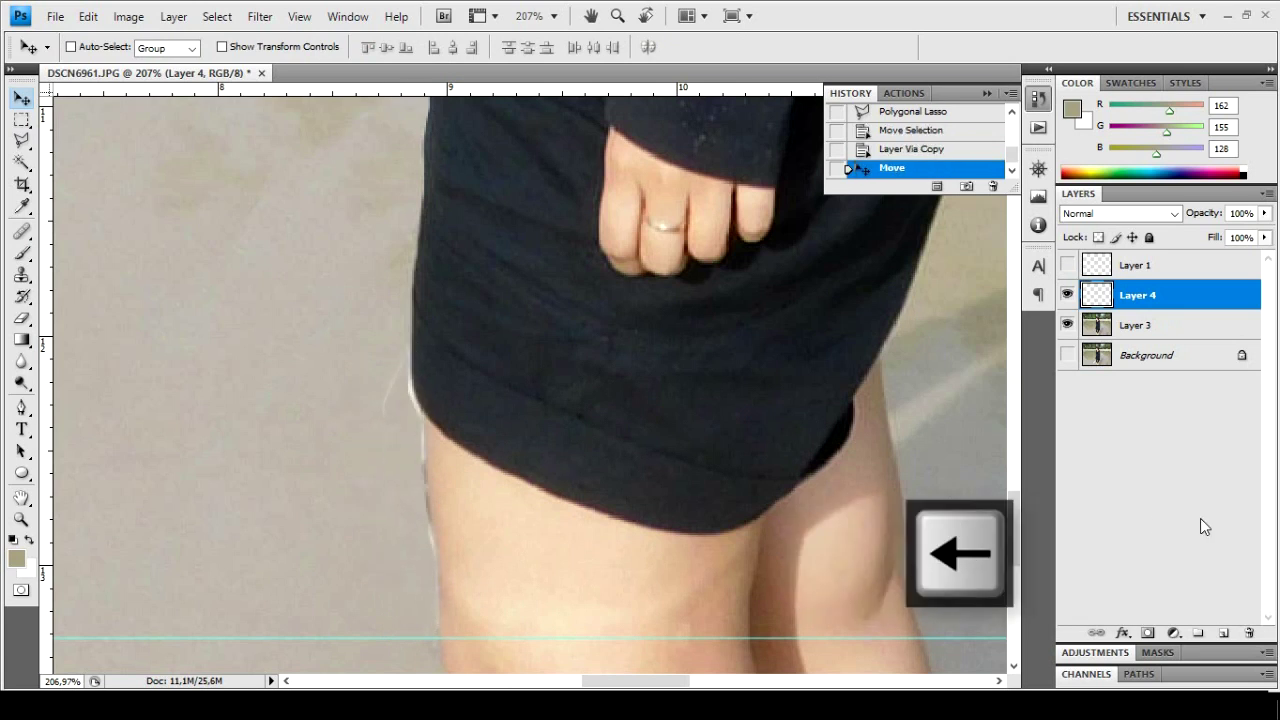
pyautogui.press('Up')
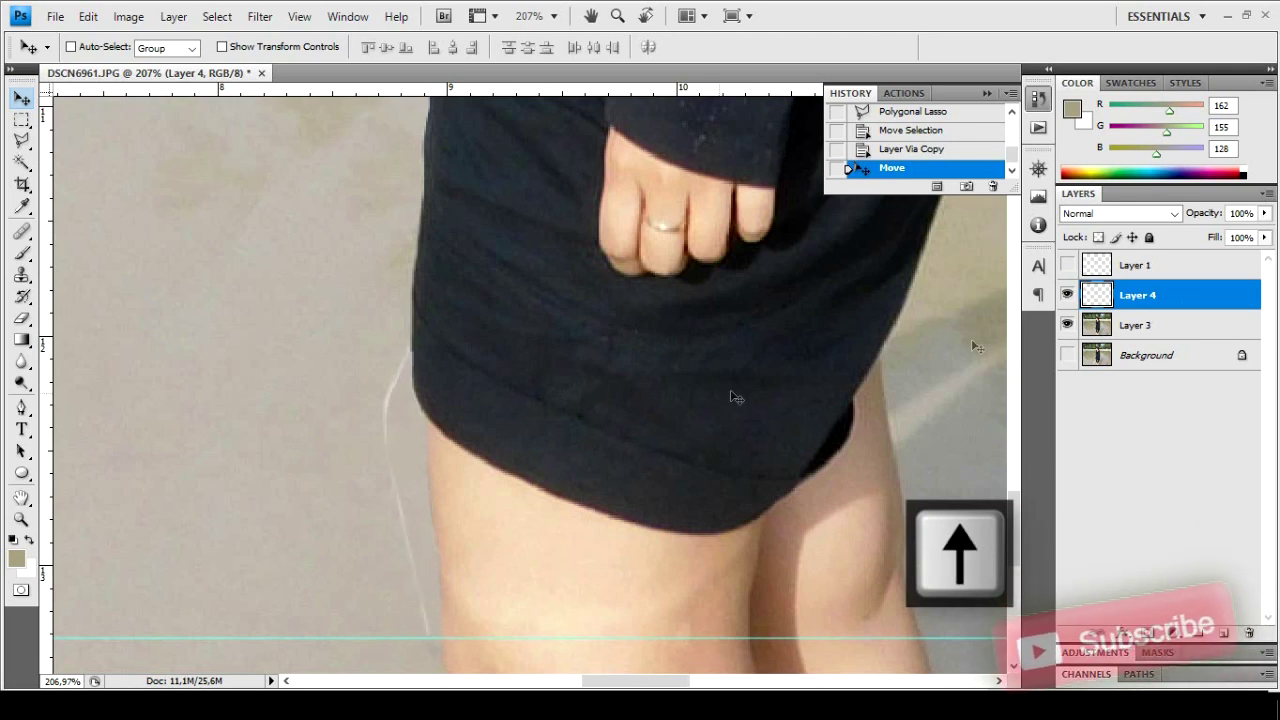
# Merge Layer 4 with Layer 3 and switch to the Healing Brush for the outline beside the skirt
pyautogui.keyDown('ctrl'); pyautogui.click(1135, 325); pyautogui.keyUp('ctrl')
pyautogui.hotkey('ctrl', 'e')
pyautogui.scroll(5, 392, 471)
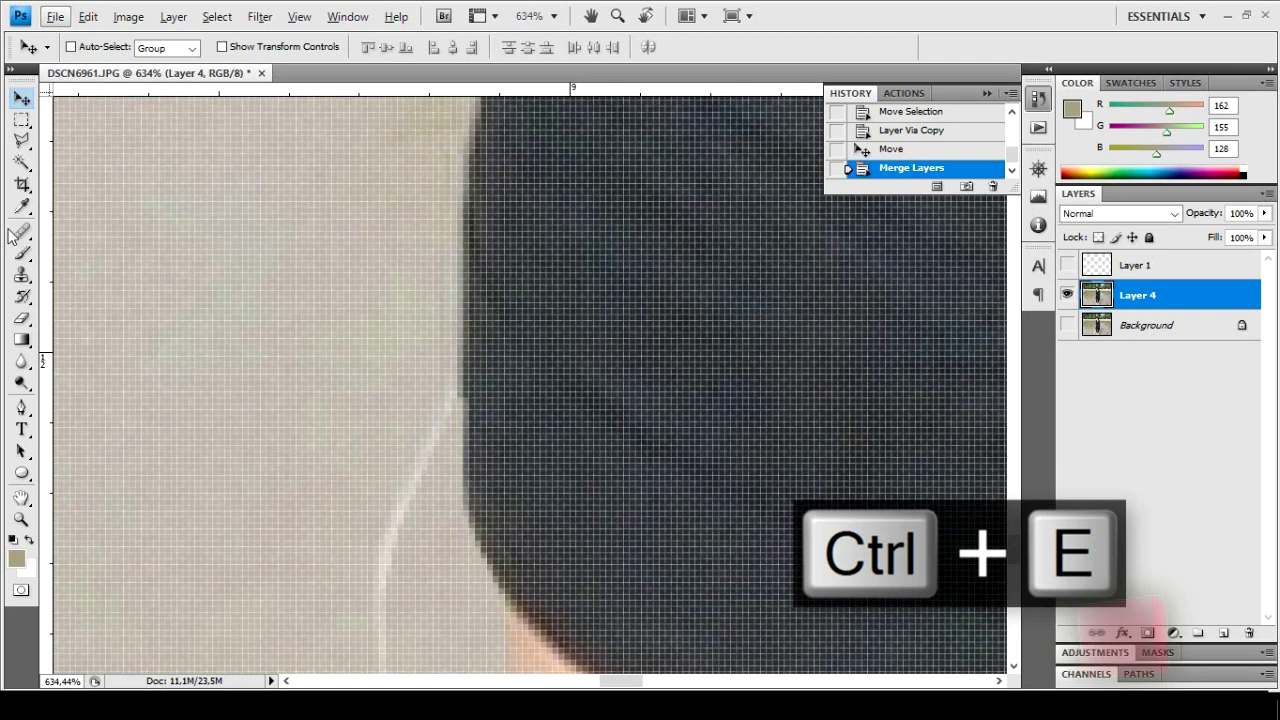
pyautogui.click(22, 231)
pyautogui.click(100, 246)
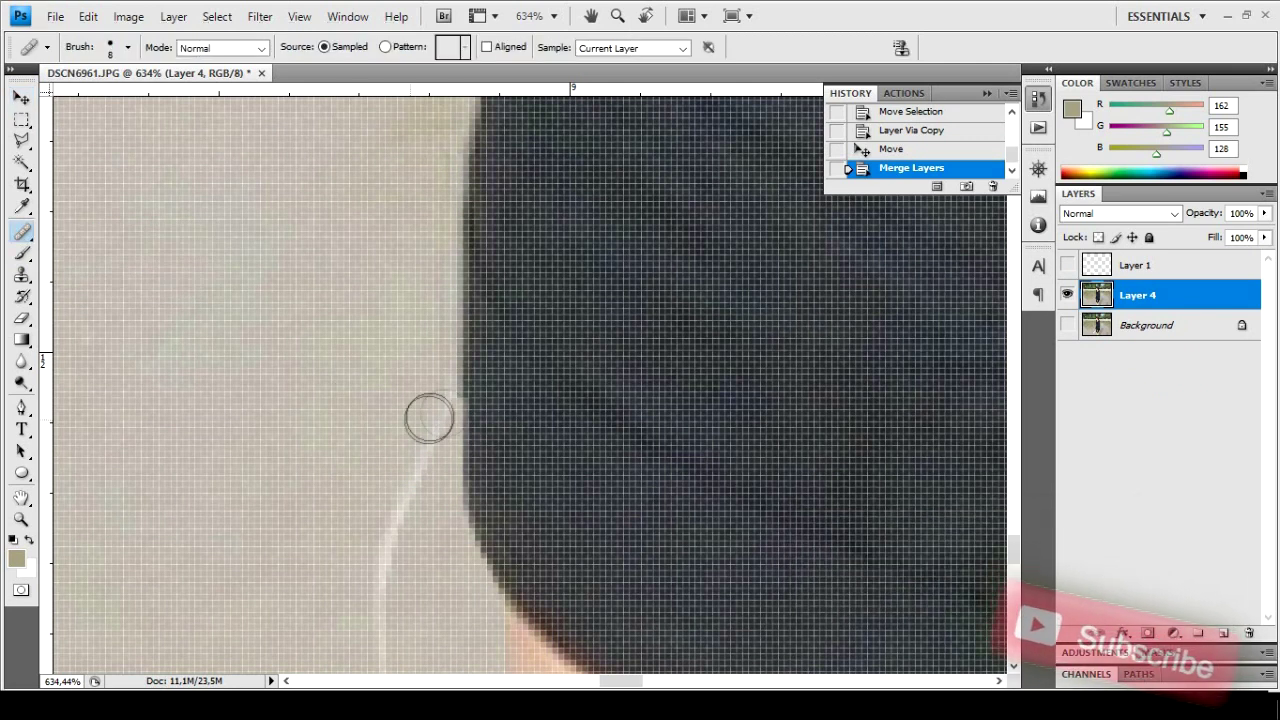
# Heal the leftover white outline beside the skirt and thigh, undoing unsuitable Healing Brush strokes along the way
pyautogui.click(434, 406)
pyautogui.hotkey('ctrl', 'alt', 'z')
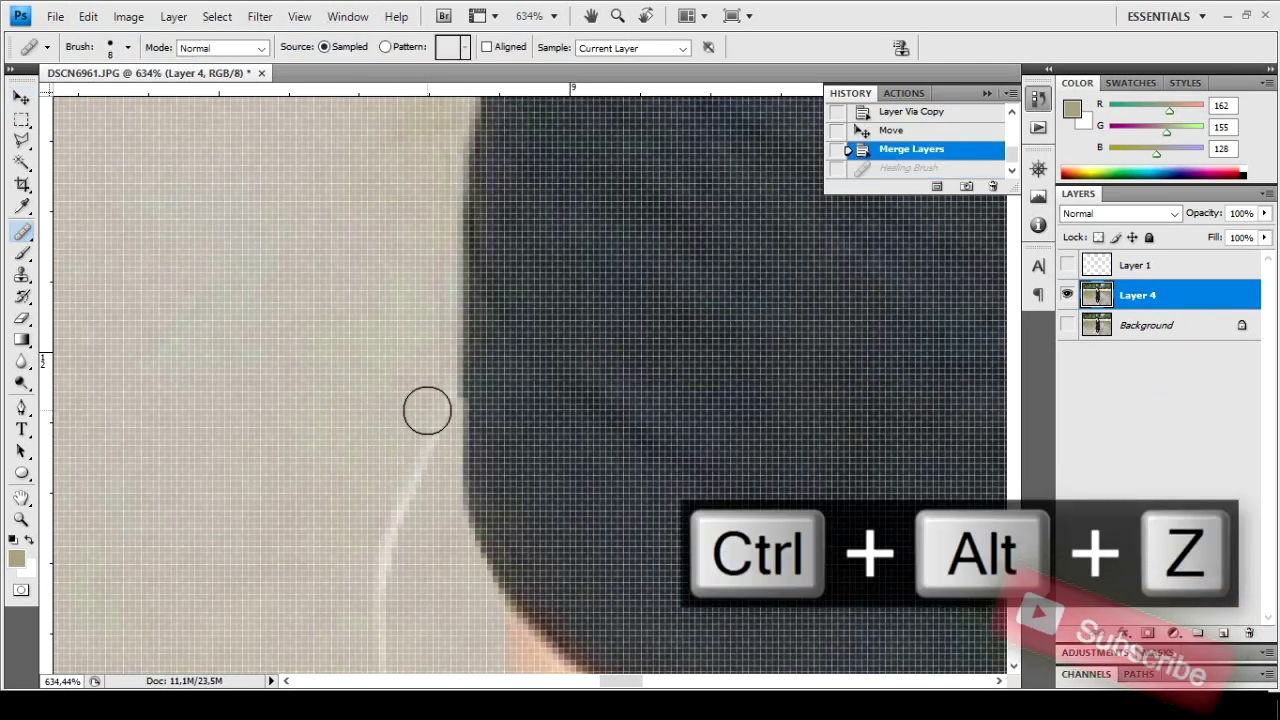
pyautogui.click(415, 430)
pyautogui.click(422, 420)
pyautogui.hotkey('ctrl', 'alt', 'z')
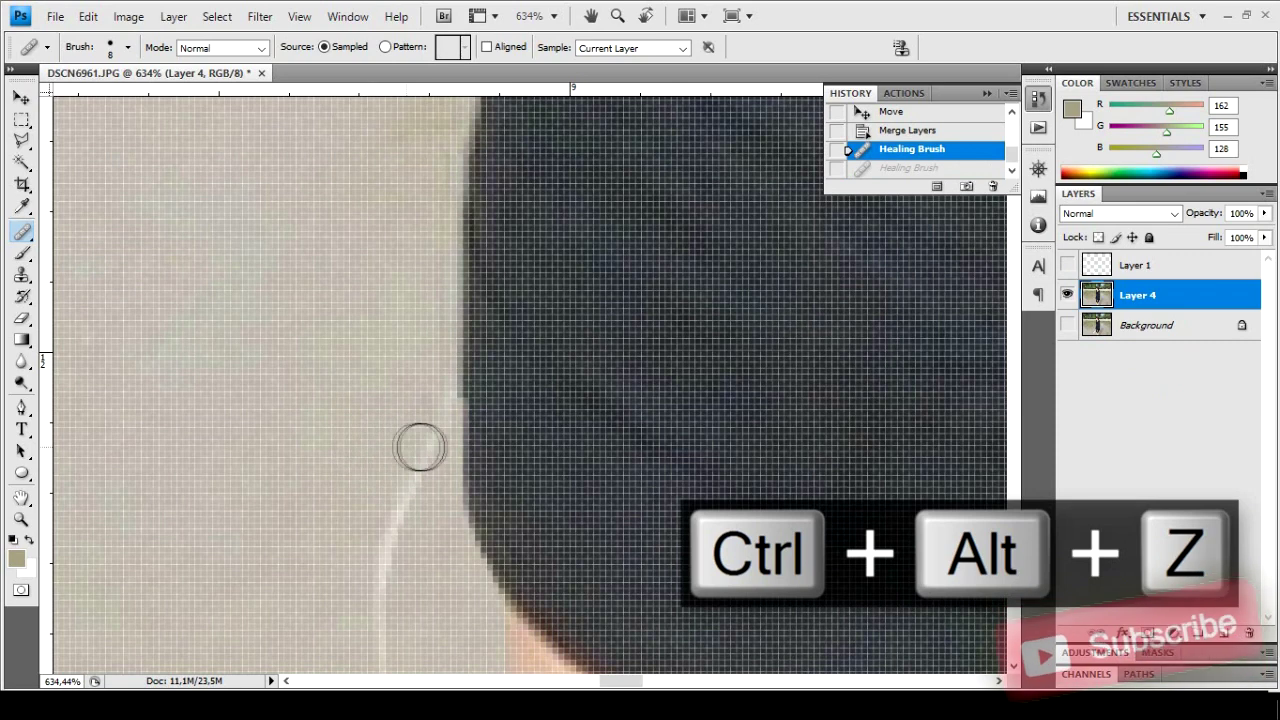
pyautogui.click(415, 448)
pyautogui.click(378, 580)
pyautogui.scroll(-3, 294, 443)
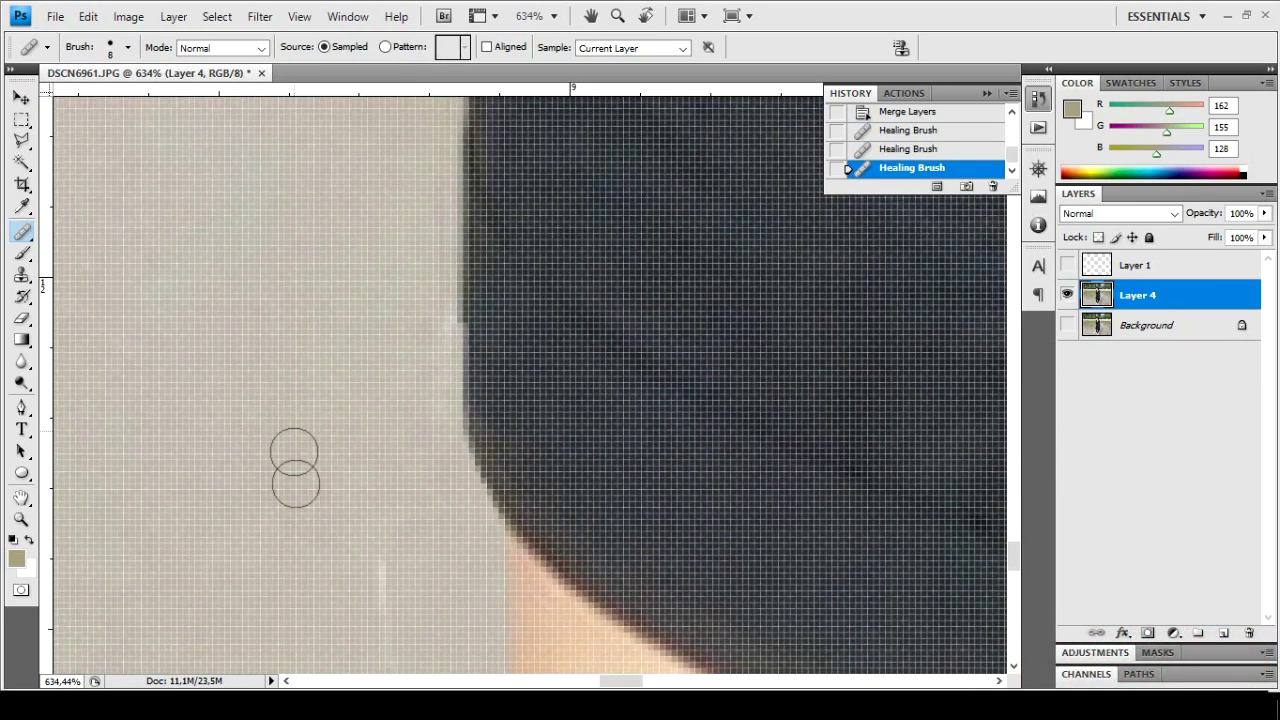
pyautogui.scroll(-3, 290, 462)
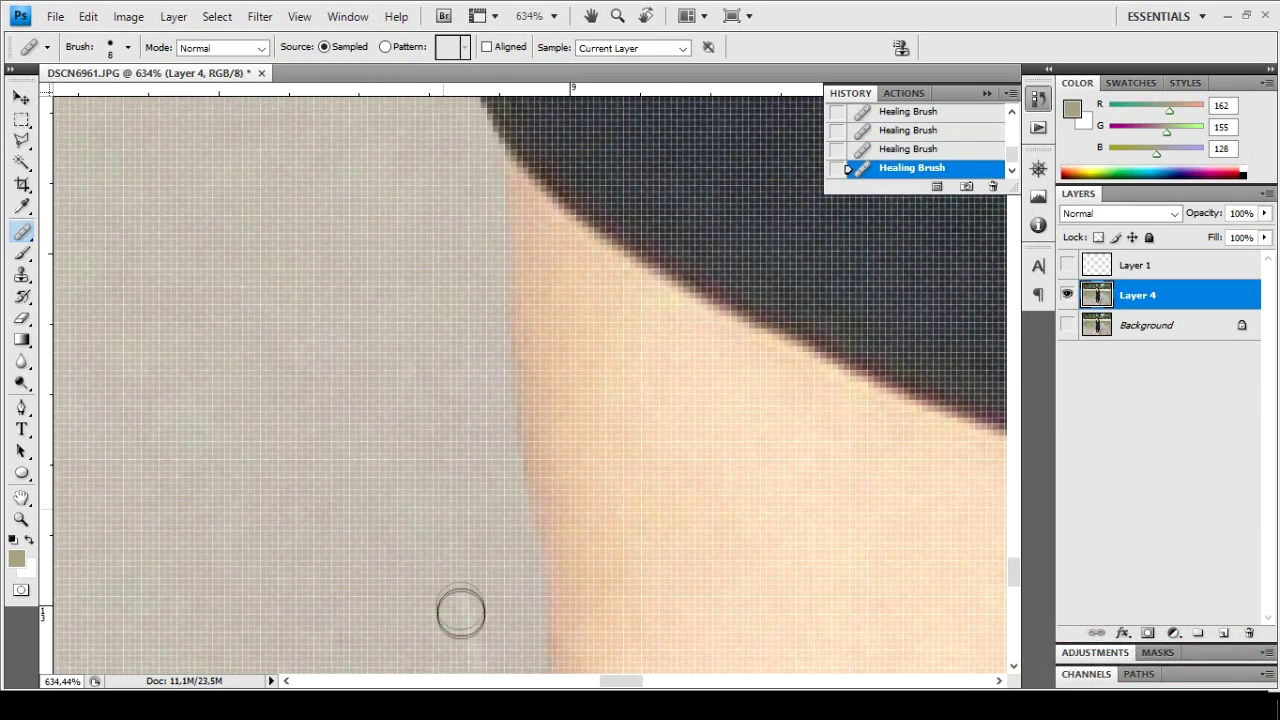
pyautogui.scroll(-3, 457, 590)
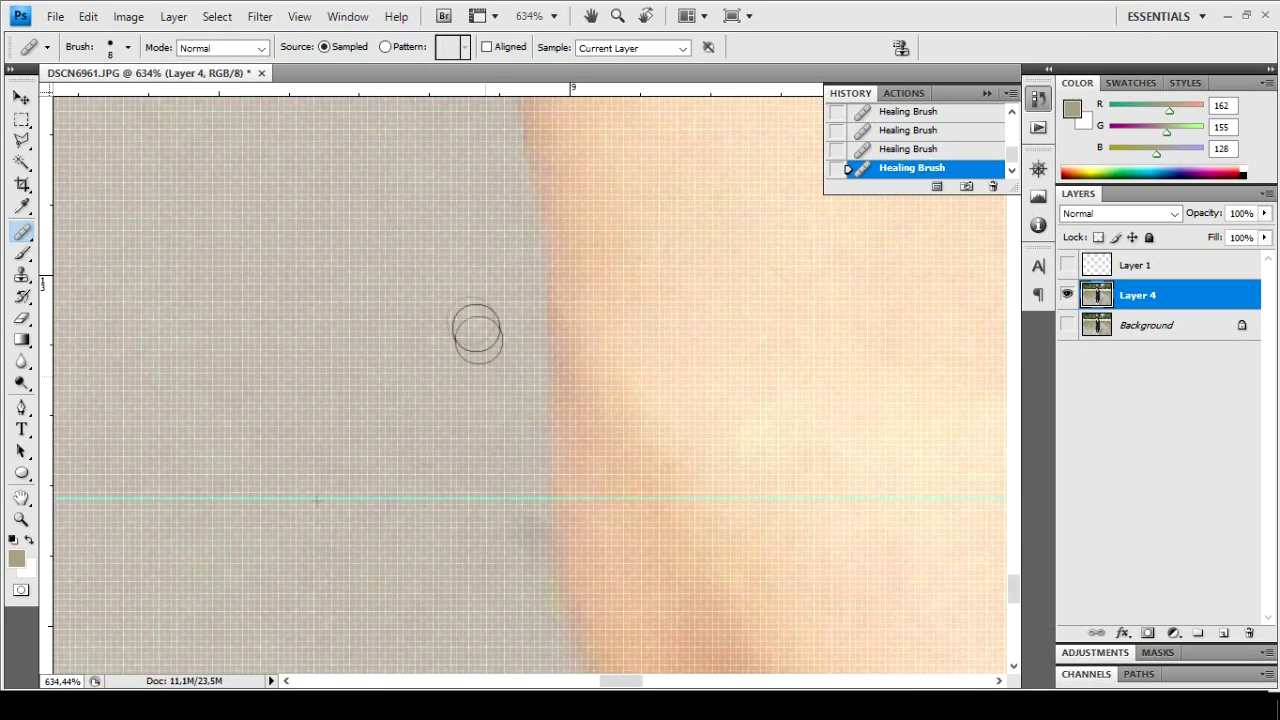
# Select the shirtless man standing on the beach in the background with the Polygonal Lasso
pyautogui.scroll(-10, 386, 340)
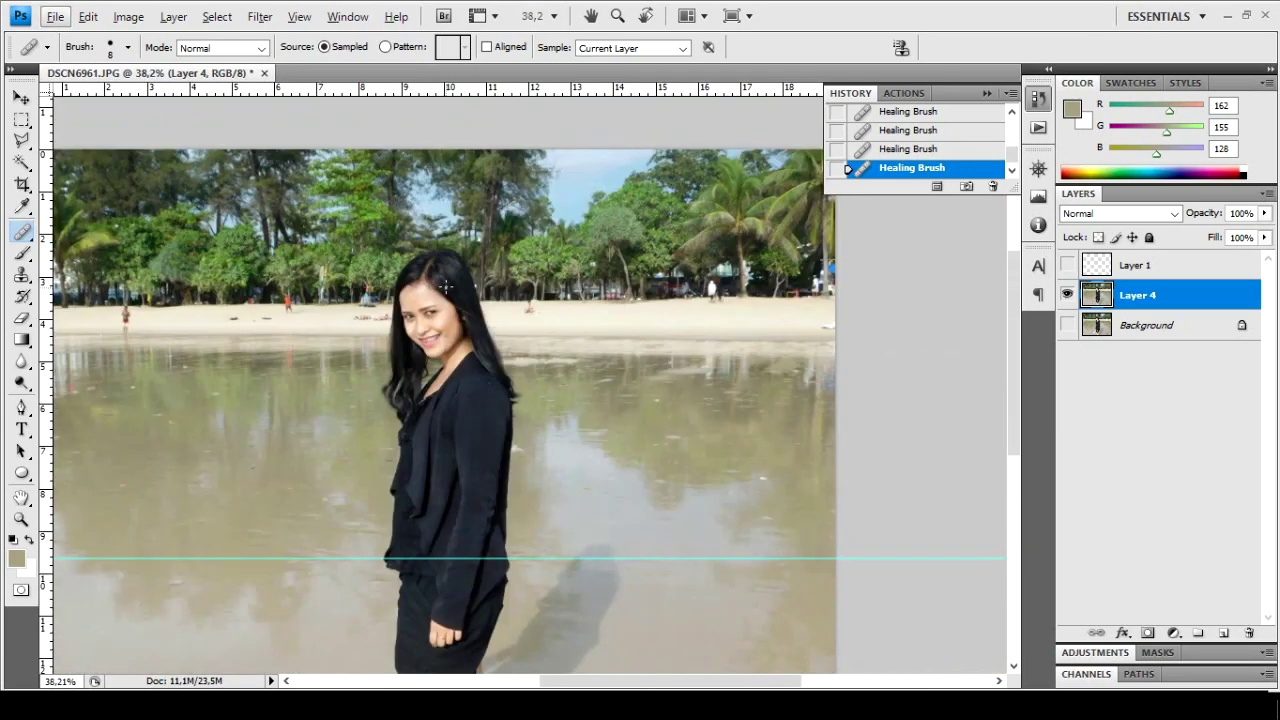
pyautogui.scroll(2, 445, 287)
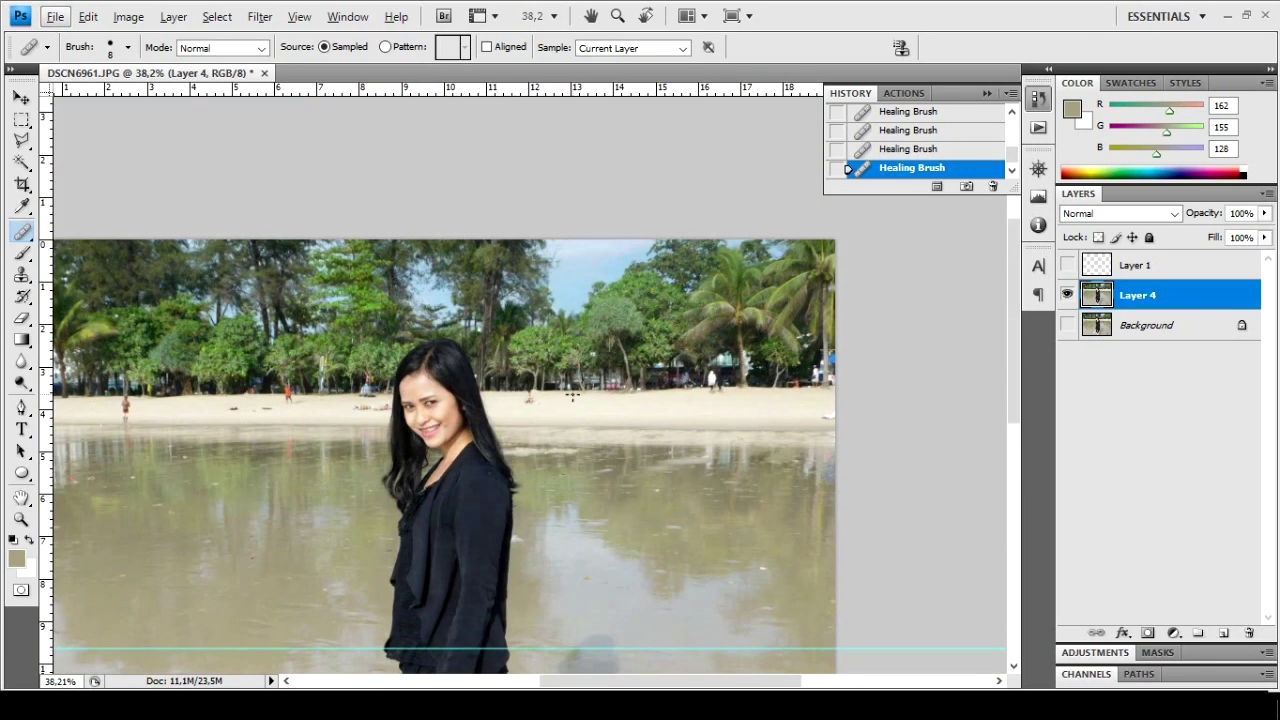
pyautogui.scroll(-2, 572, 395)
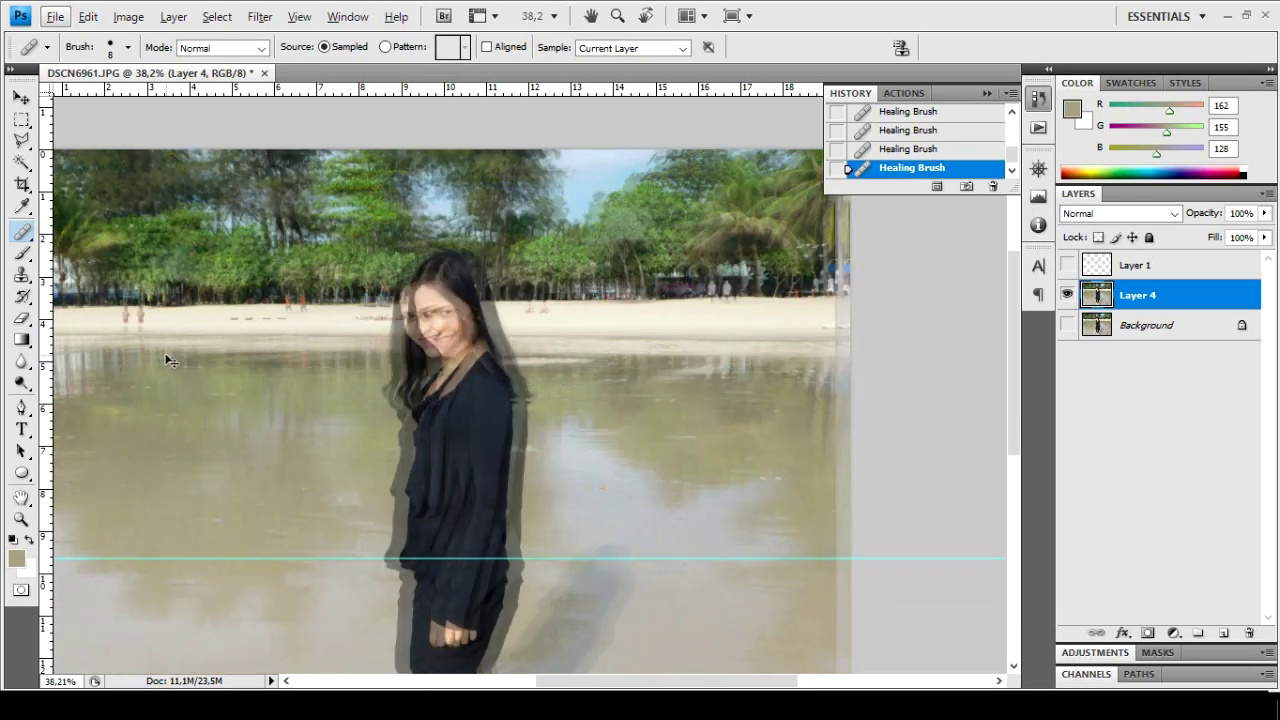
pyautogui.scroll(10, 170, 360)
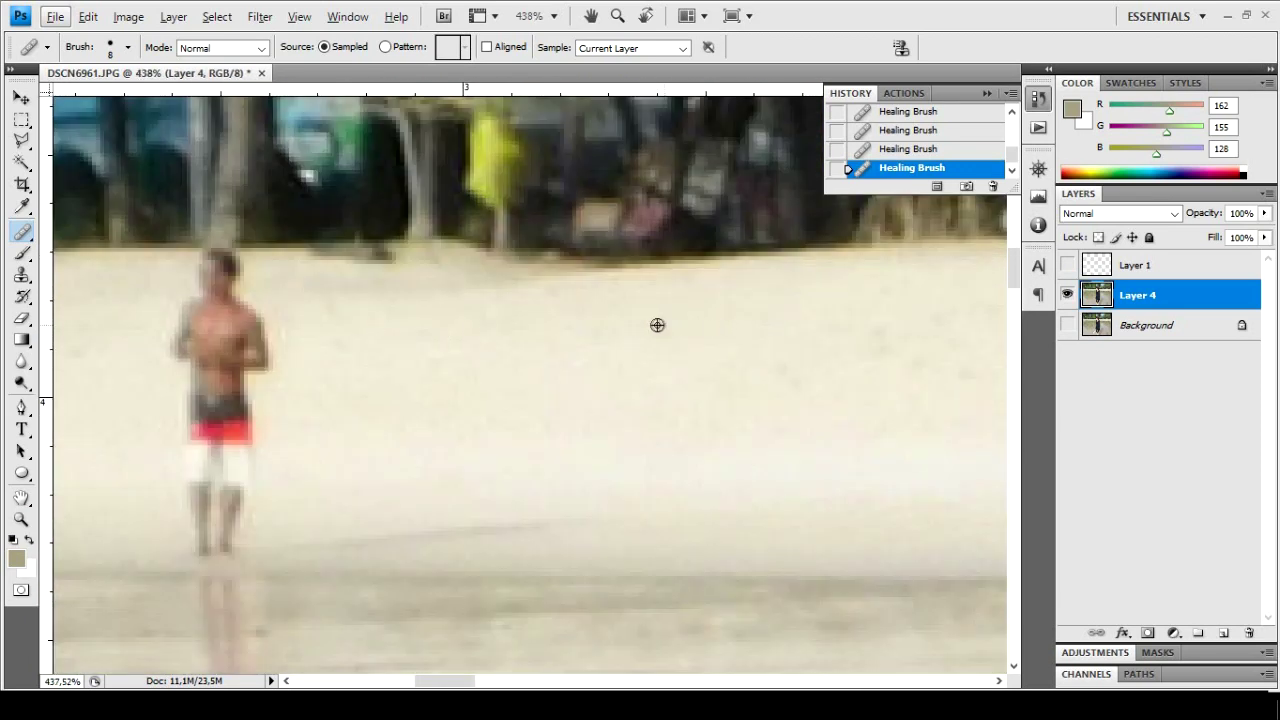
pyautogui.scroll(-2, 657, 325)
pyautogui.hscroll(-4, 540, 325)
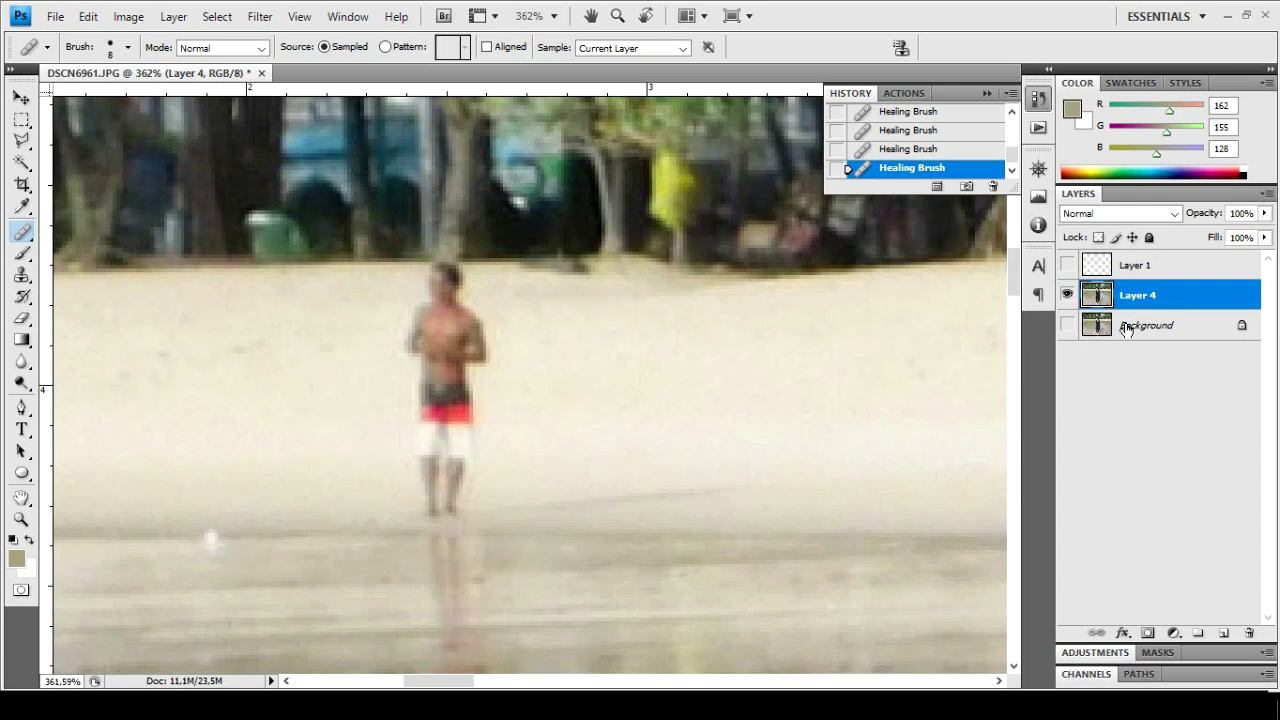
pyautogui.press('l')
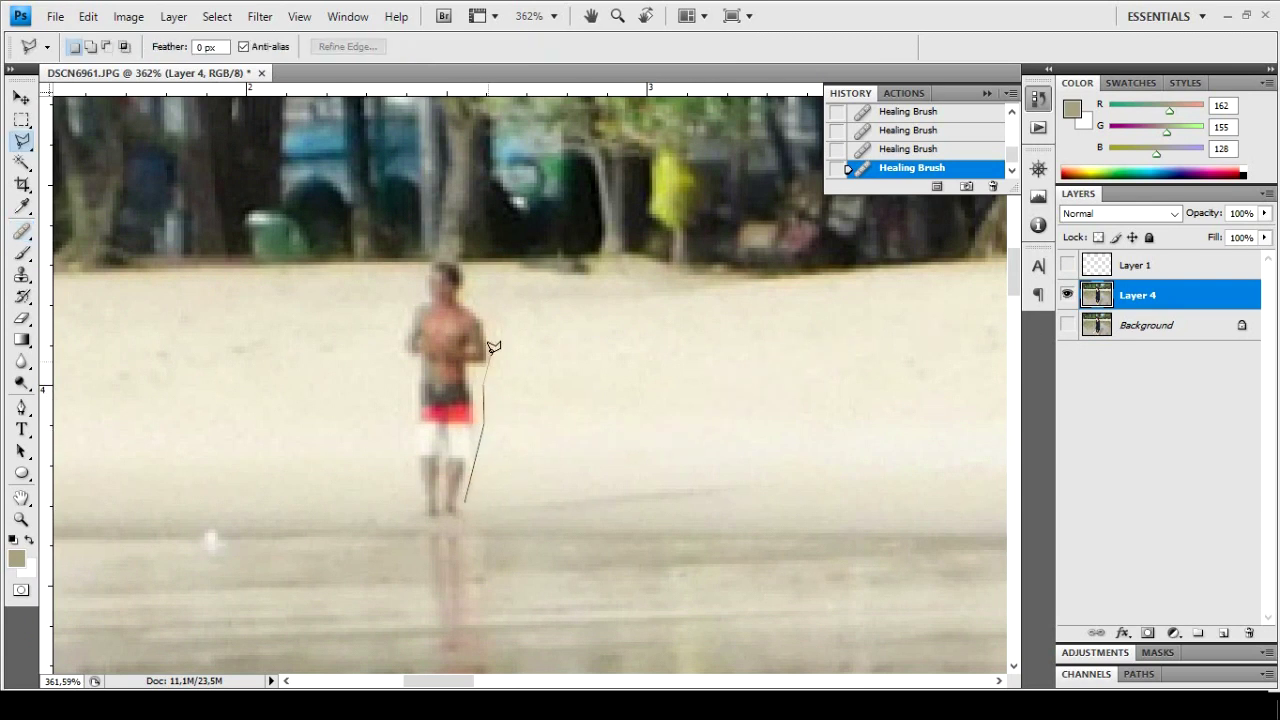
pyautogui.click(433, 261)
pyautogui.click(408, 304)
pyautogui.click(391, 351)
pyautogui.click(409, 457)
pyautogui.click(408, 523)
pyautogui.doubleClick(461, 517)
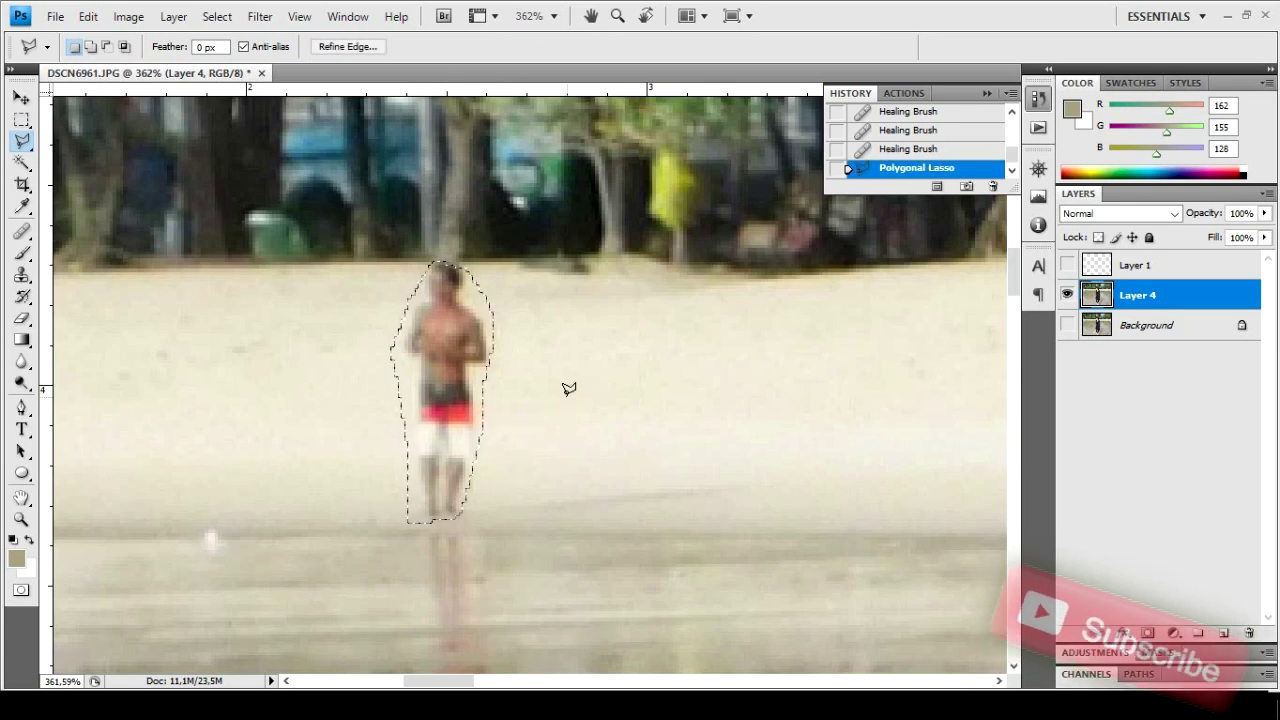
# Shift the selection onto neighbouring clean sand, copy it to a new layer and place the patch over the man
pyautogui.press('m')
pyautogui.moveTo(455, 380)
pyautogui.mouseDown()
pyautogui.moveTo(343, 371)
pyautogui.moveTo(457, 370)
pyautogui.mouseUp()
pyautogui.hotkey('ctrl', 'j')
pyautogui.press('v')
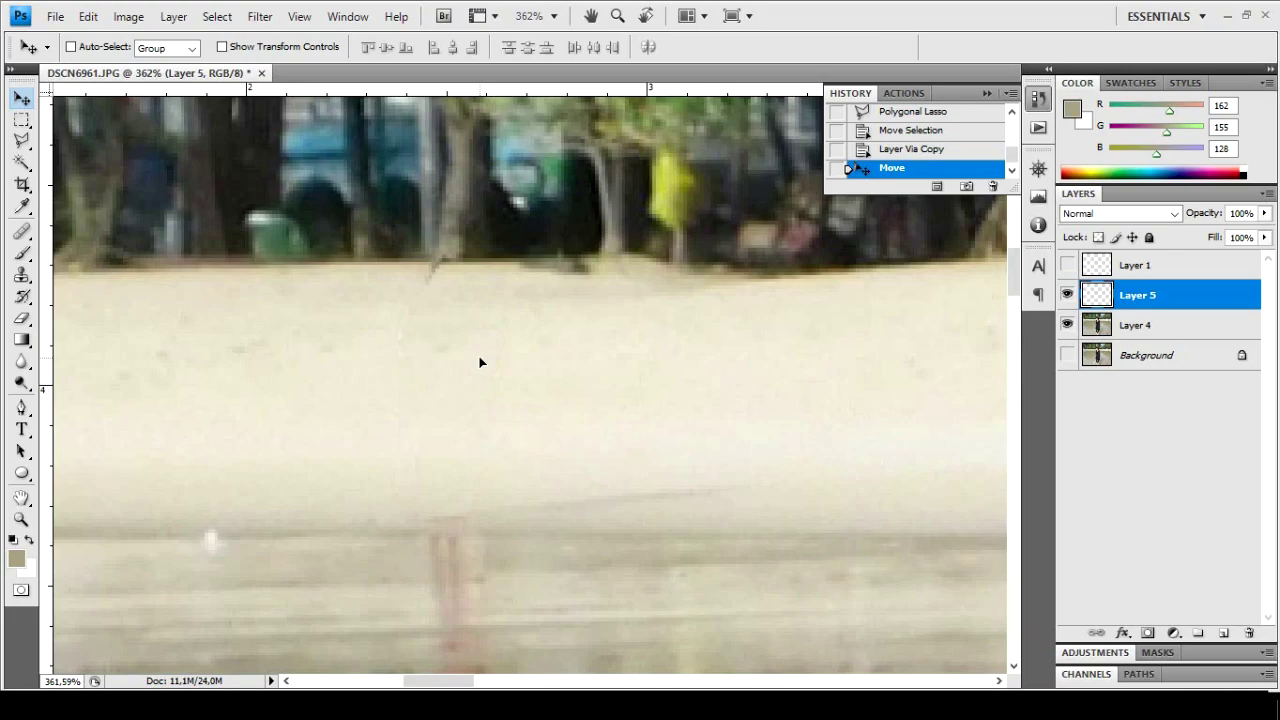
# Remove the dark debris from the open sand on Layer 4 with the Patch tool, using clean sand as the replacement
pyautogui.scroll(-6, 764, 412)
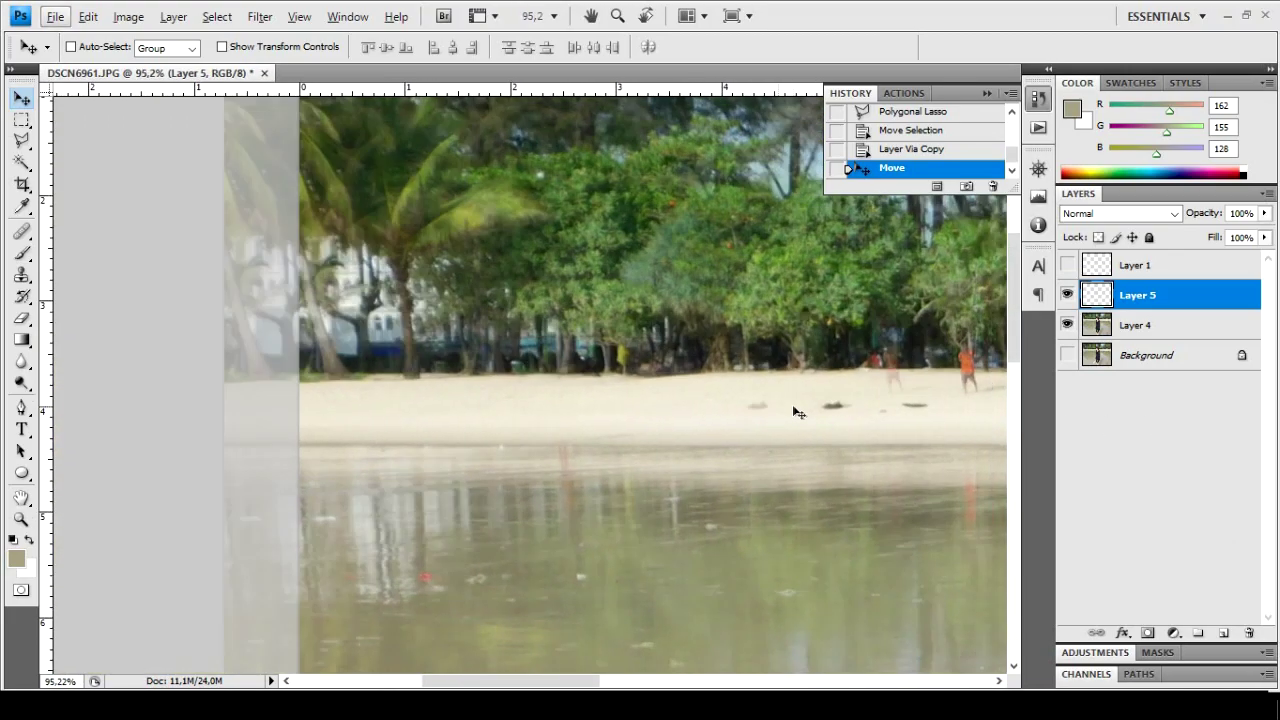
pyautogui.hscroll(10, 800, 418)
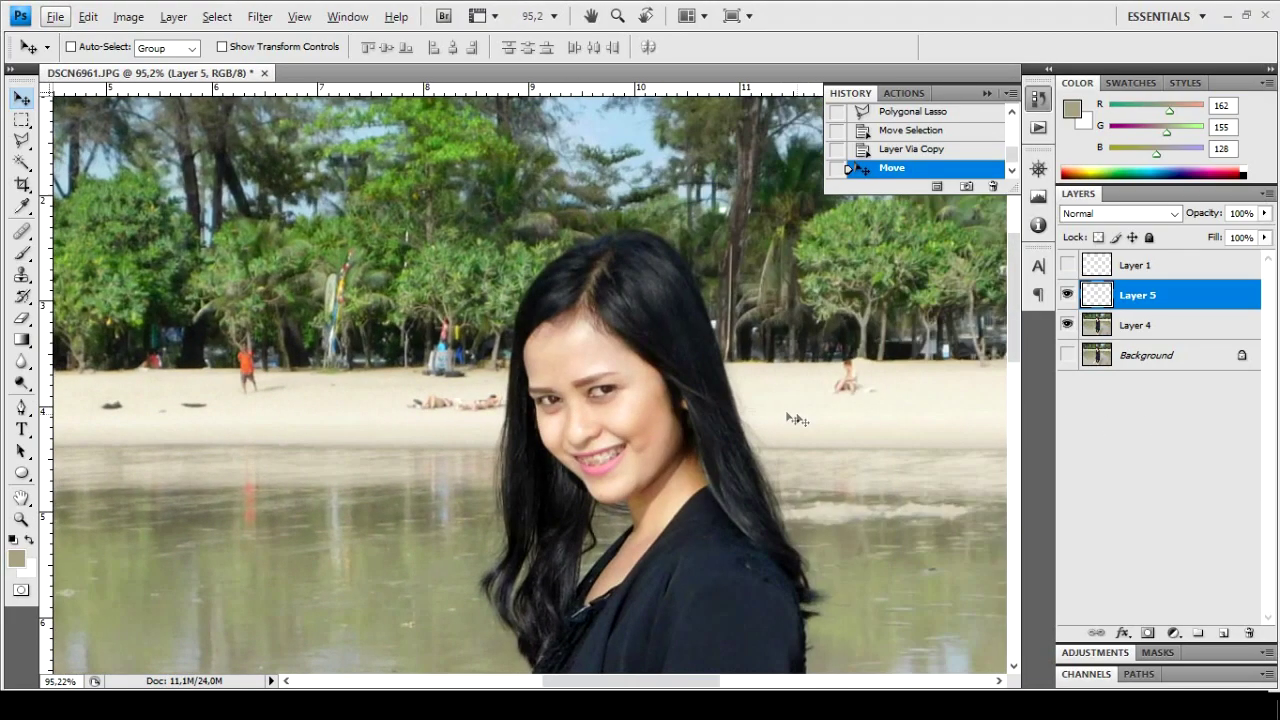
pyautogui.scroll(5, 170, 357)
pyautogui.hscroll(-8, 306, 434)
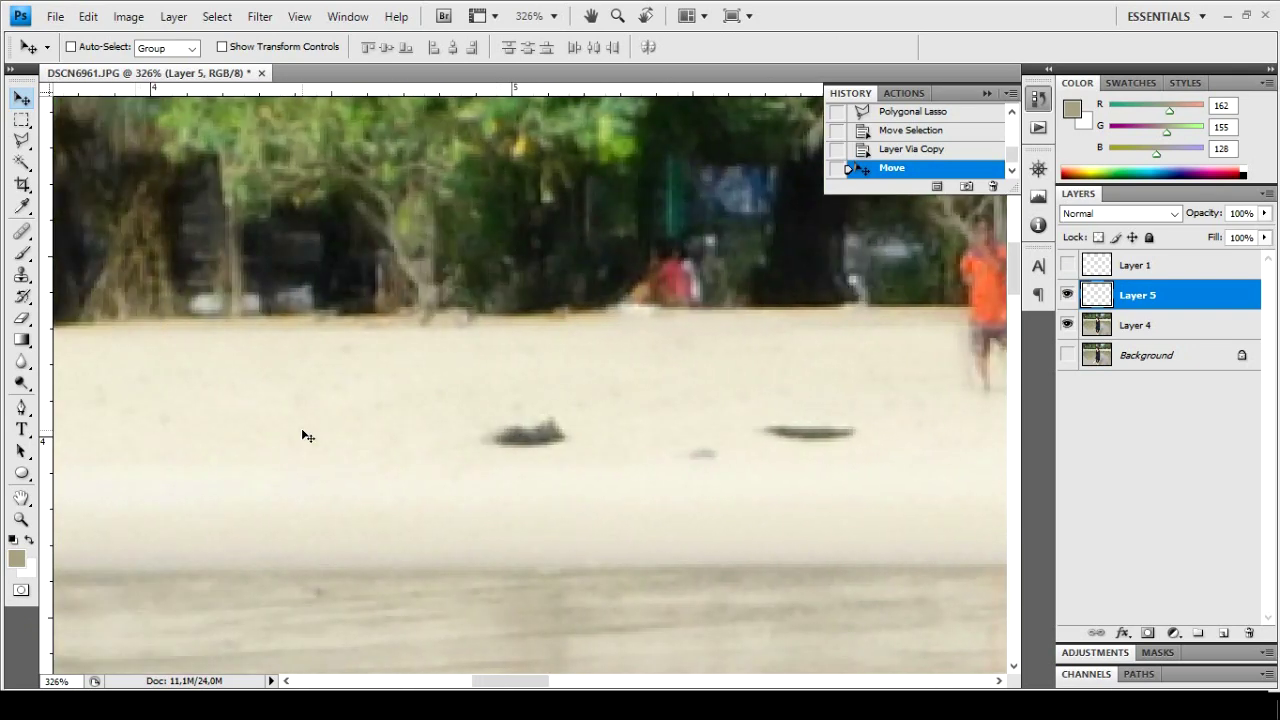
pyautogui.click(1200, 330)
pyautogui.moveTo(21, 231); pyautogui.dragTo(90, 265)
pyautogui.moveTo(539, 456); pyautogui.dragTo(546, 440)
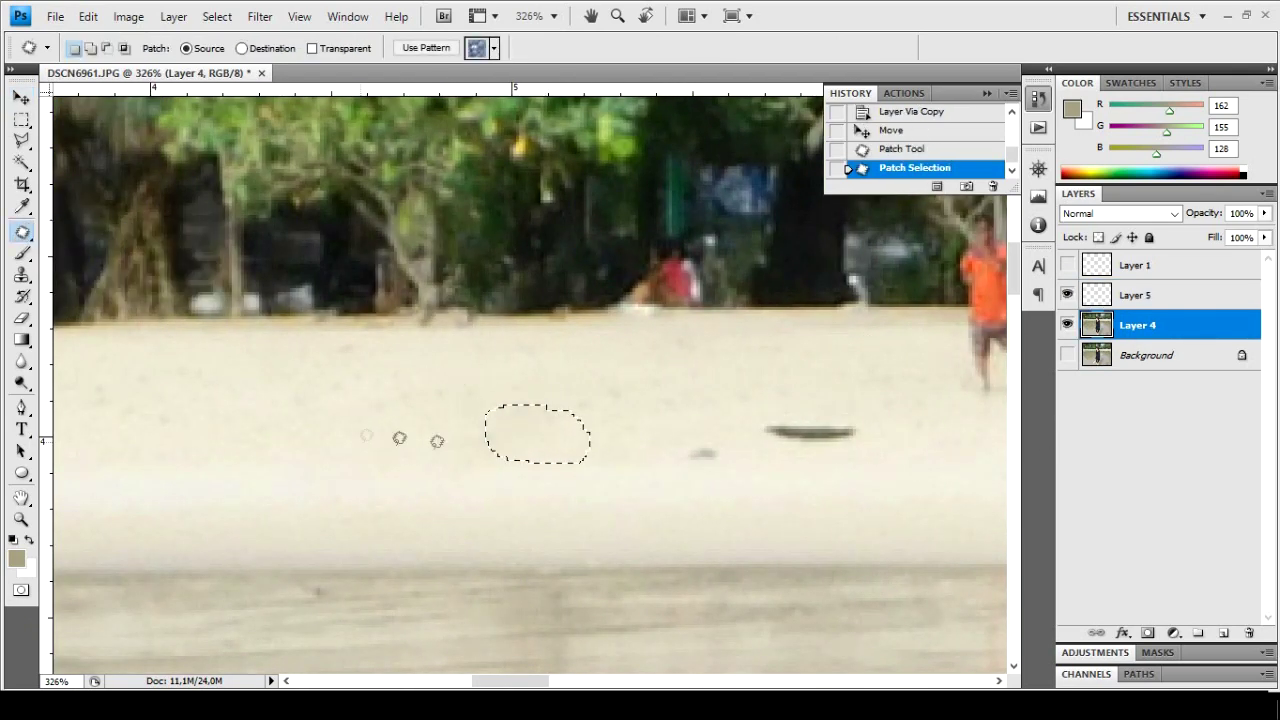
pyautogui.moveTo(868, 418); pyautogui.dragTo(842, 369)
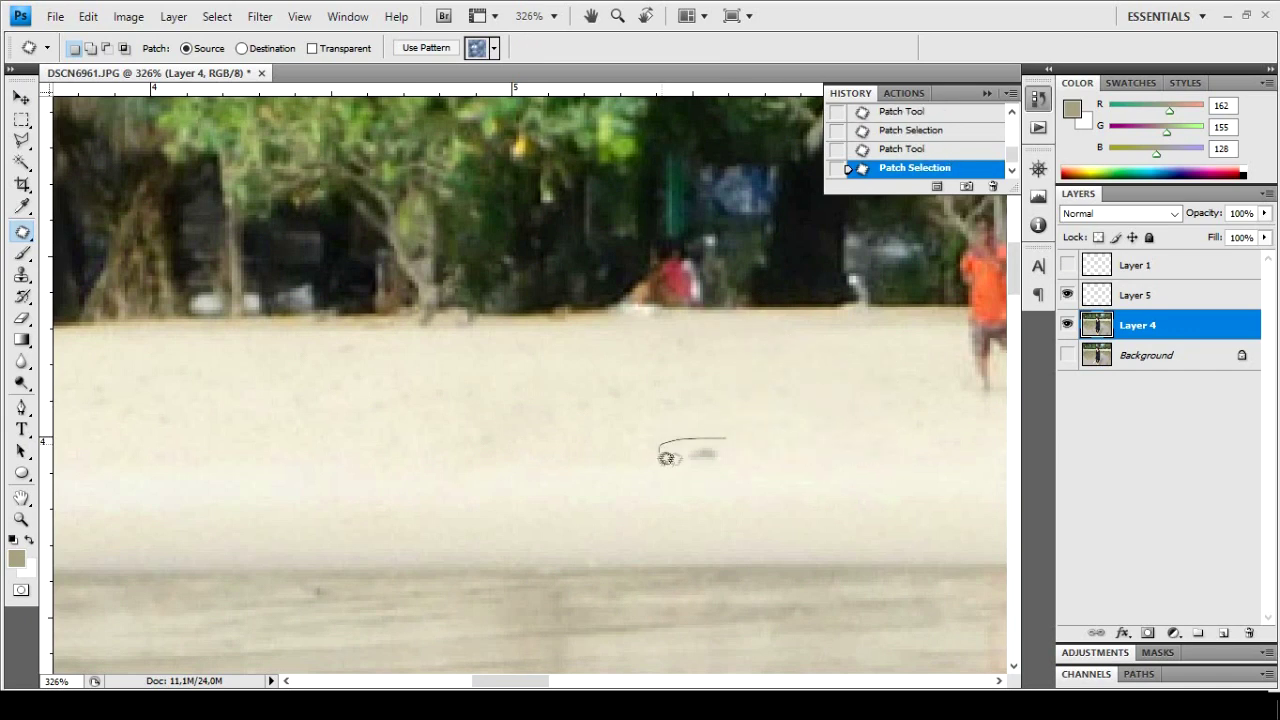
# Patch the two sunbathers lying beside the woman's hair with clean sand and clear the selection
pyautogui.hscroll(10, 590, 430)
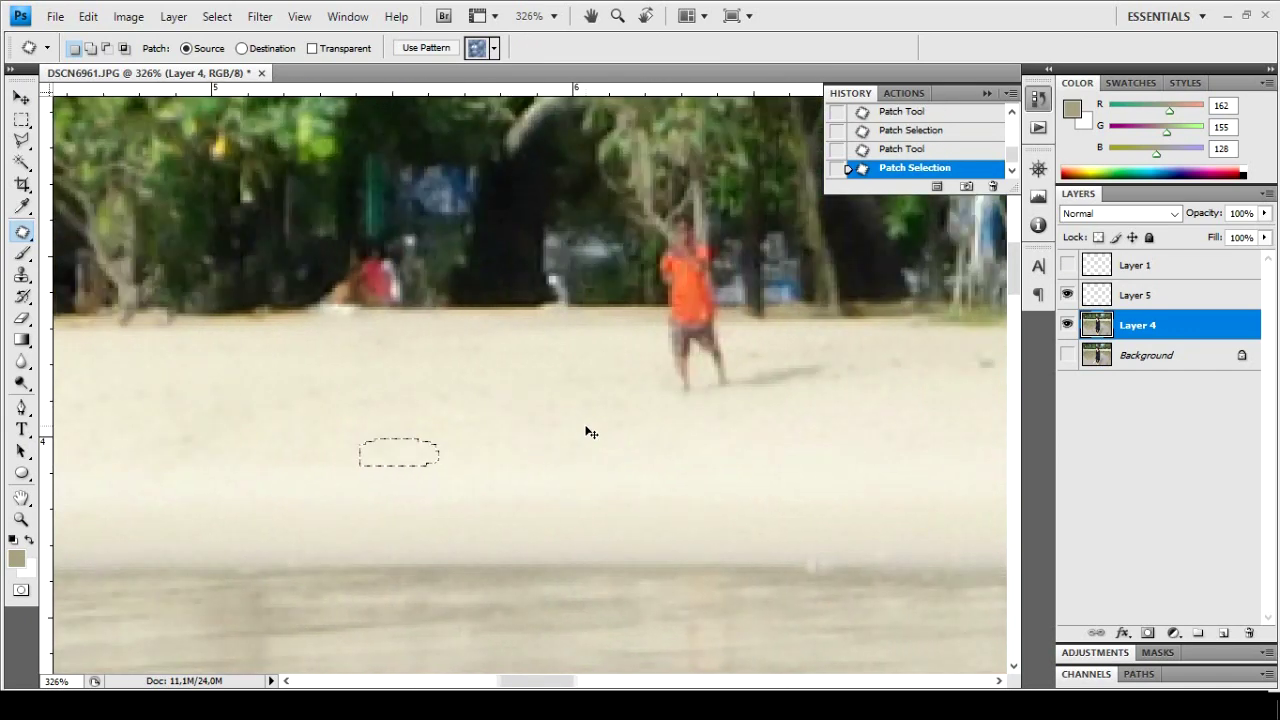
pyautogui.hscroll(3, 597, 435)
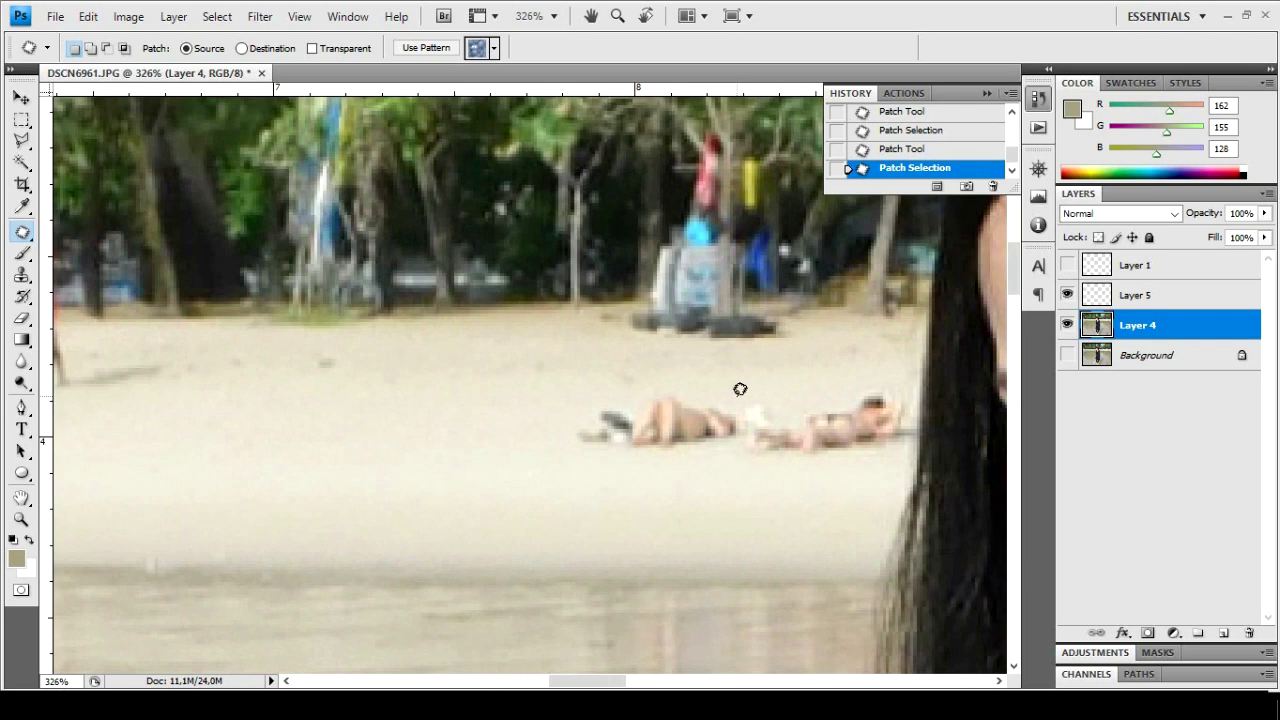
pyautogui.moveTo(721, 382); pyautogui.dragTo(722, 386)
pyautogui.moveTo(705, 437); pyautogui.dragTo(310, 433)
pyautogui.hotkey('ctrl', 'd')
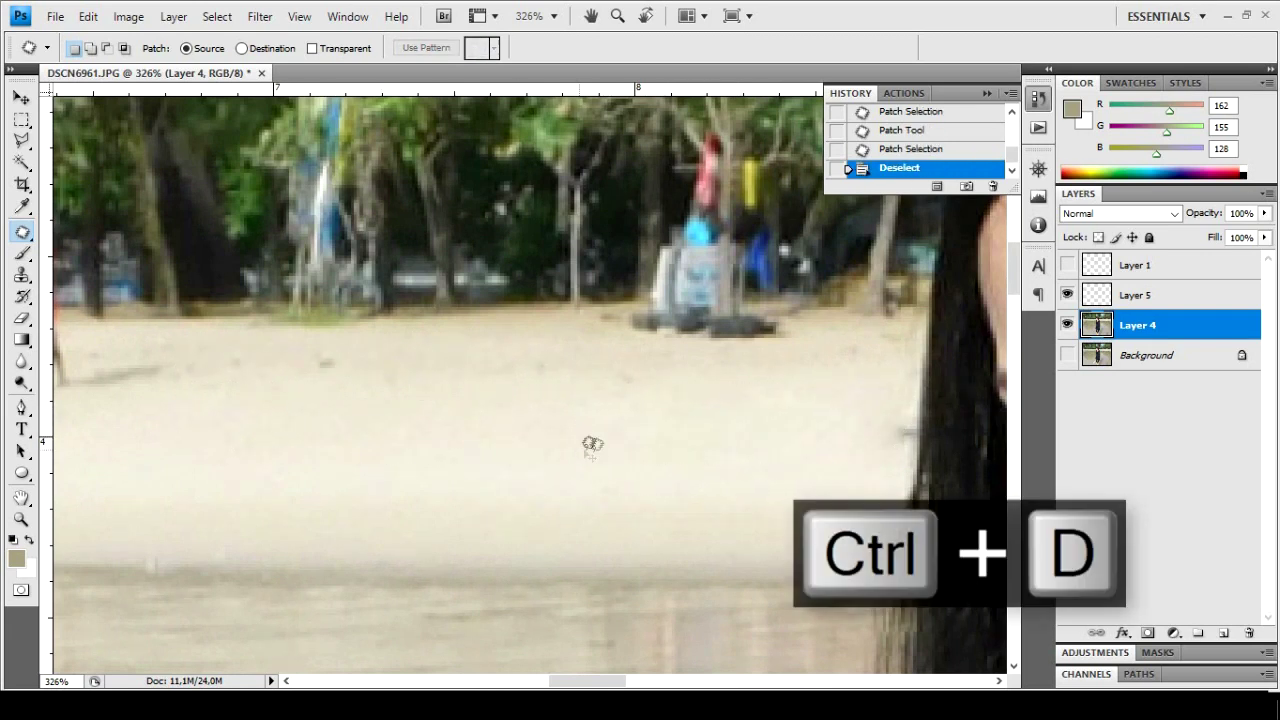
# Patch out the person seated on the sand on the other side of the woman's hair
pyautogui.hscroll(15, 770, 362)
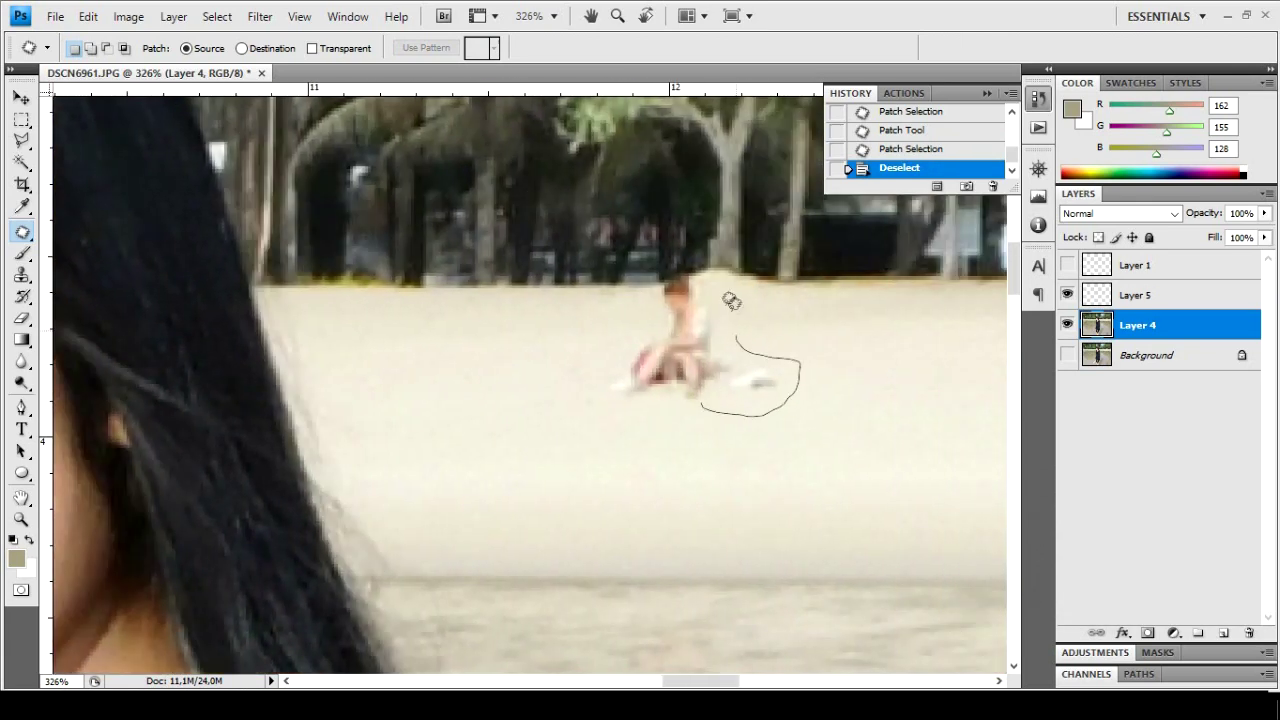
pyautogui.moveTo(609, 376); pyautogui.dragTo(519, 385)
pyautogui.click(519, 385)
pyautogui.click(646, 280)
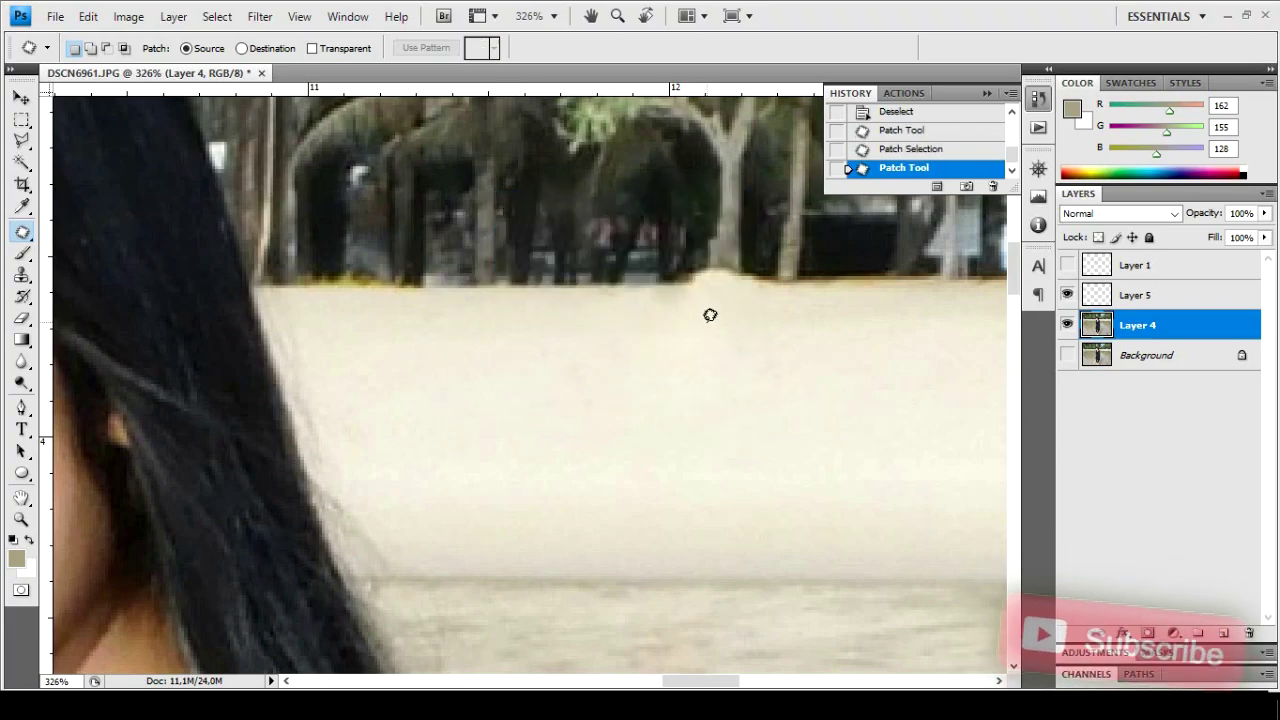
# Outline the white and blue object at the photo's outer sand edge, patch it with clean sand and deselect
pyautogui.scroll(-5, 709, 314)
pyautogui.scroll(5, 718, 323)
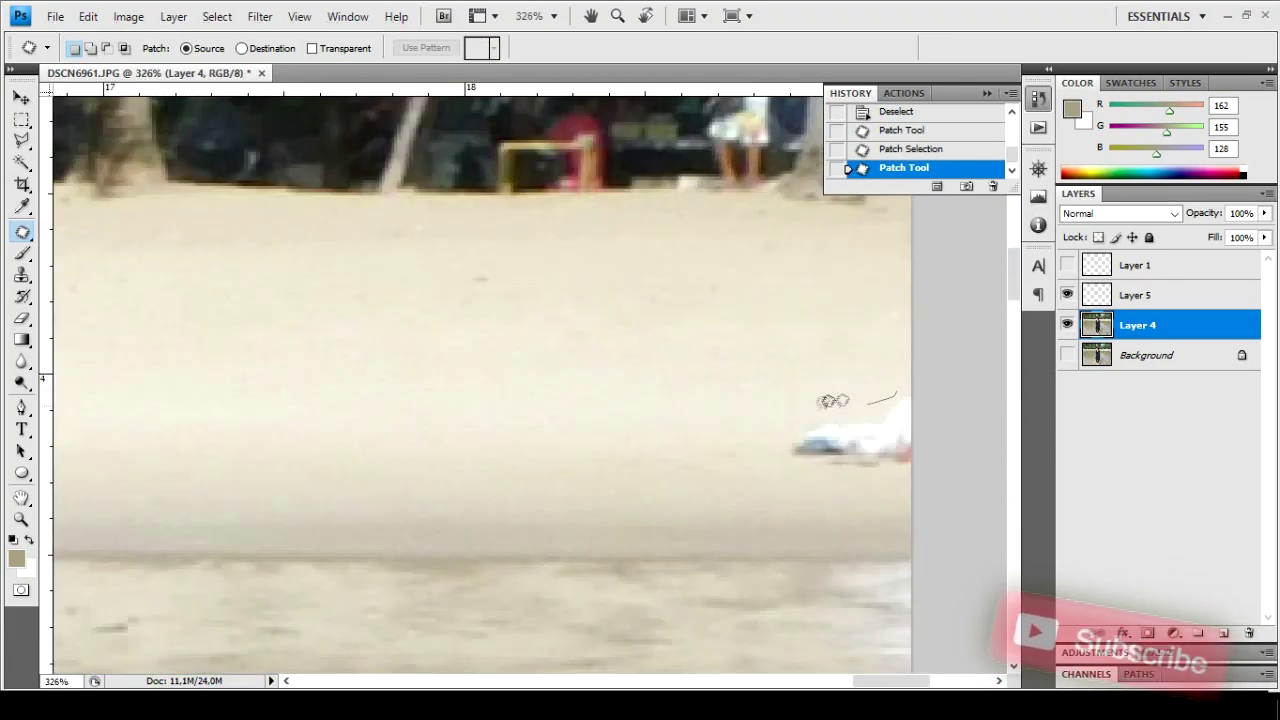
pyautogui.moveTo(832, 401); pyautogui.dragTo(874, 403)
pyautogui.press('Return')
pyautogui.moveTo(776, 481); pyautogui.dragTo(915, 481)
pyautogui.moveTo(824, 376)
pyautogui.mouseDown()
pyautogui.moveTo(757, 463)
pyautogui.moveTo(888, 360)
pyautogui.mouseUp()
pyautogui.moveTo(850, 430); pyautogui.dragTo(614, 406)
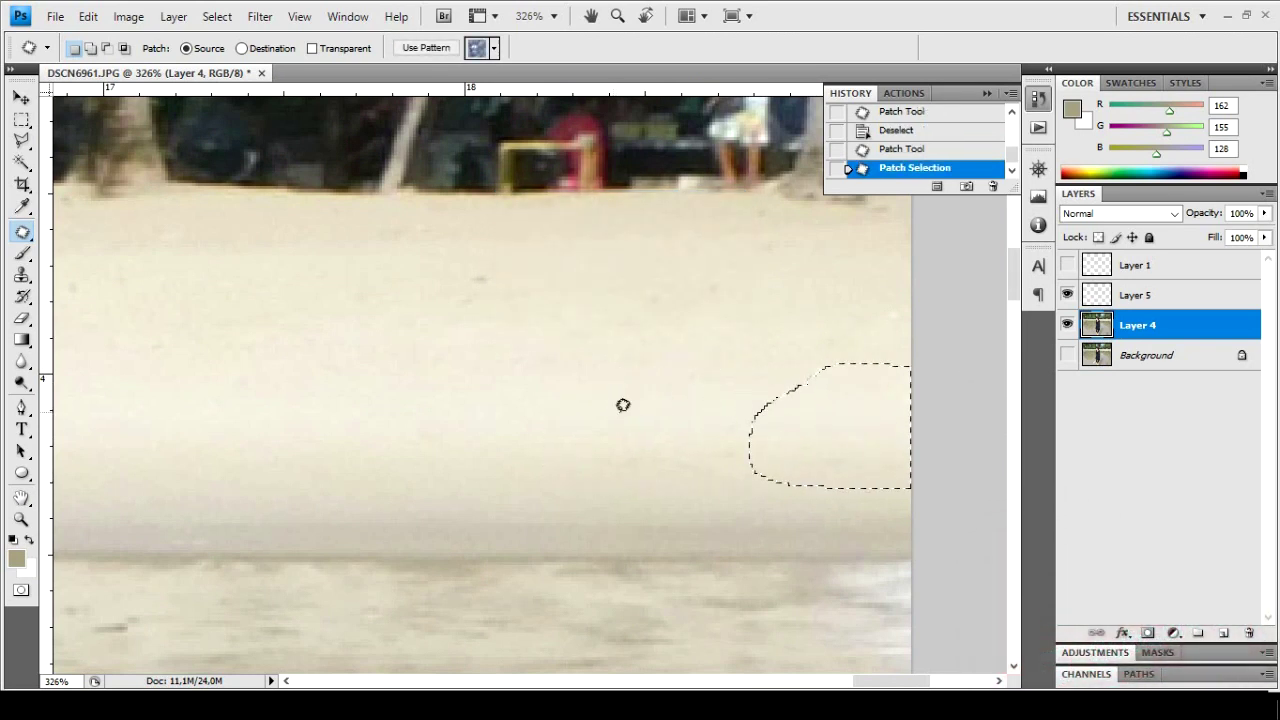
pyautogui.hotkey('ctrl', 'd')
# Patch the dark base of the stacked boards under the trees beside the woman's face with sand and deselect
pyautogui.scroll(3, 651, 281)
pyautogui.scroll(-10, 651, 281)
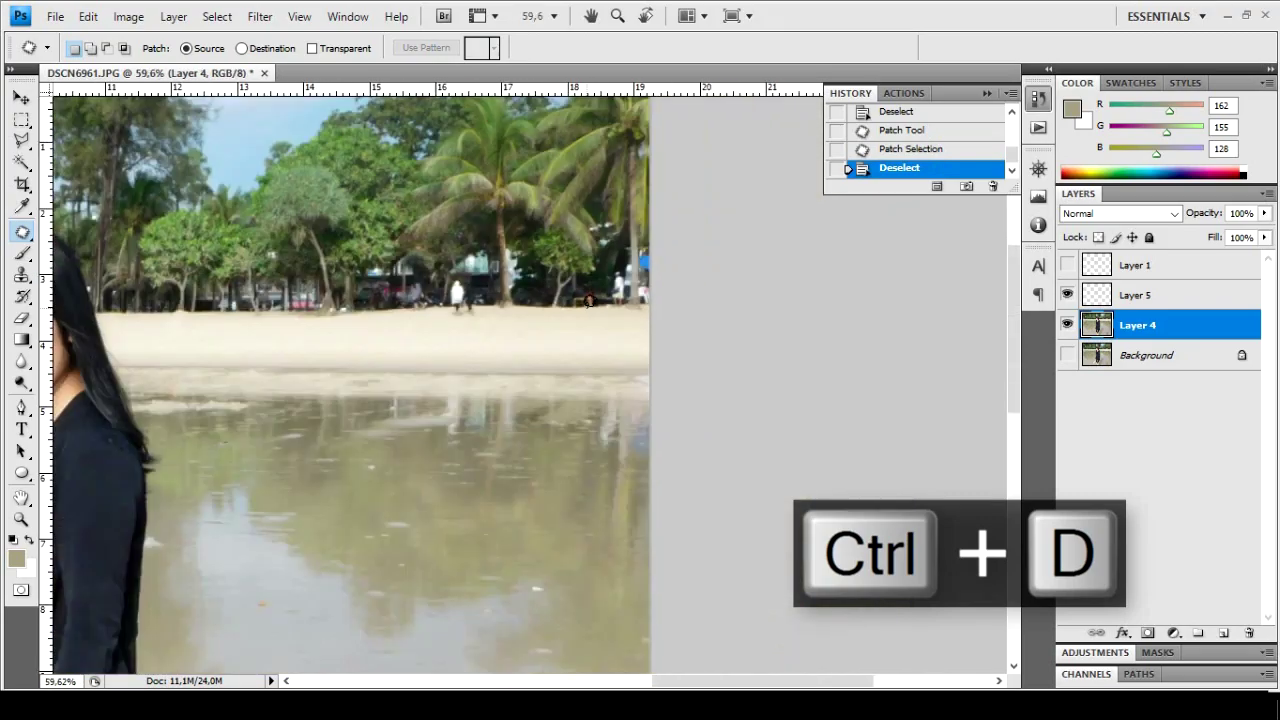
pyautogui.scroll(10, 438, 301)
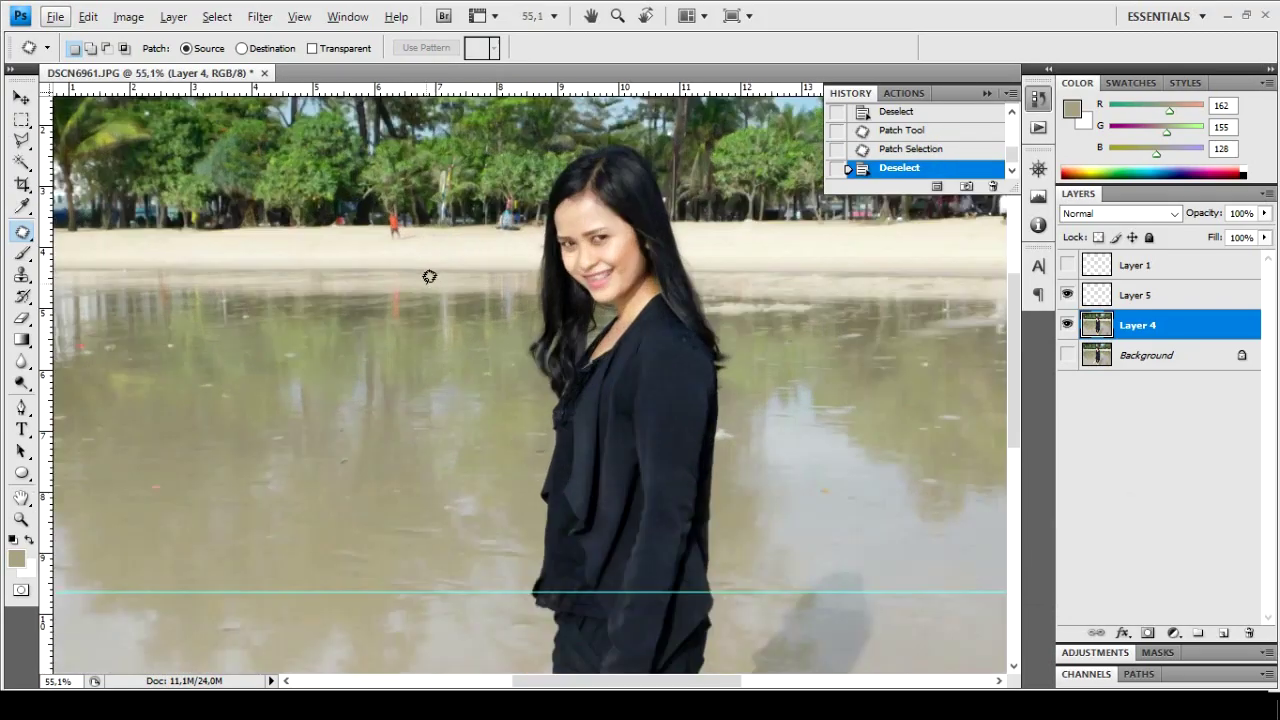
pyautogui.scroll(-7, 535, 233)
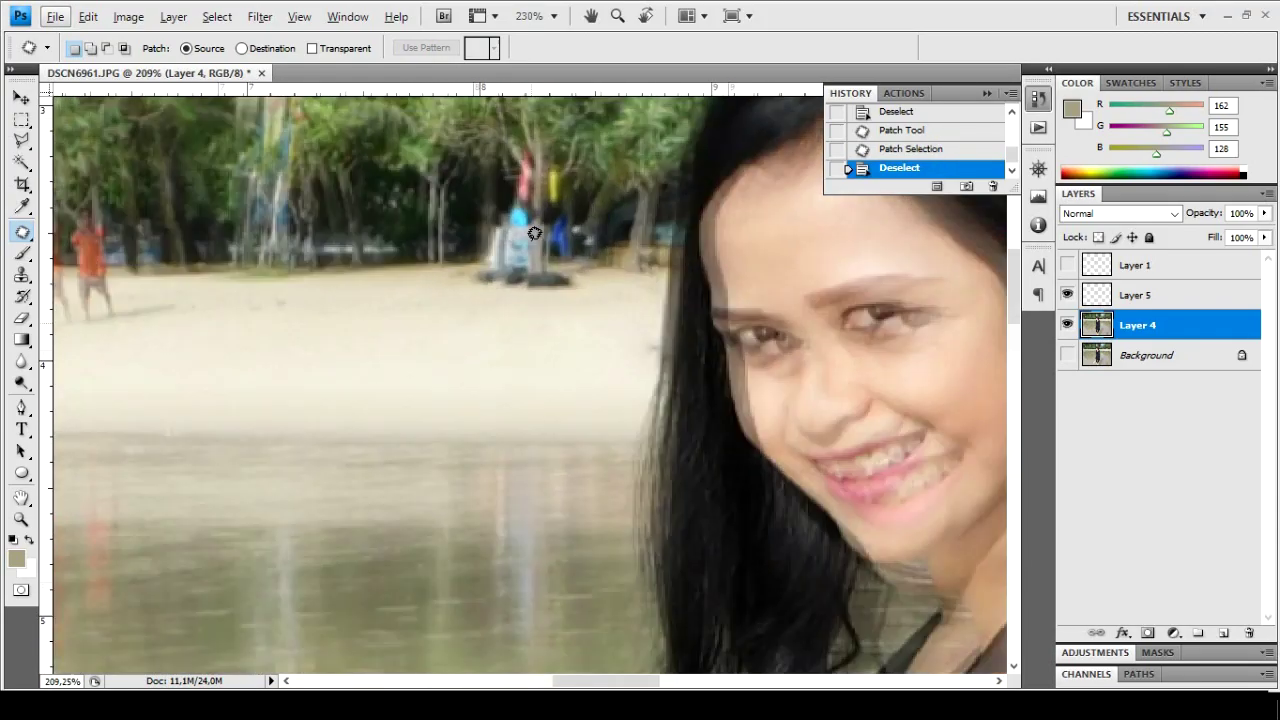
pyautogui.scroll(-1, 535, 240)
pyautogui.scroll(12, 535, 240)
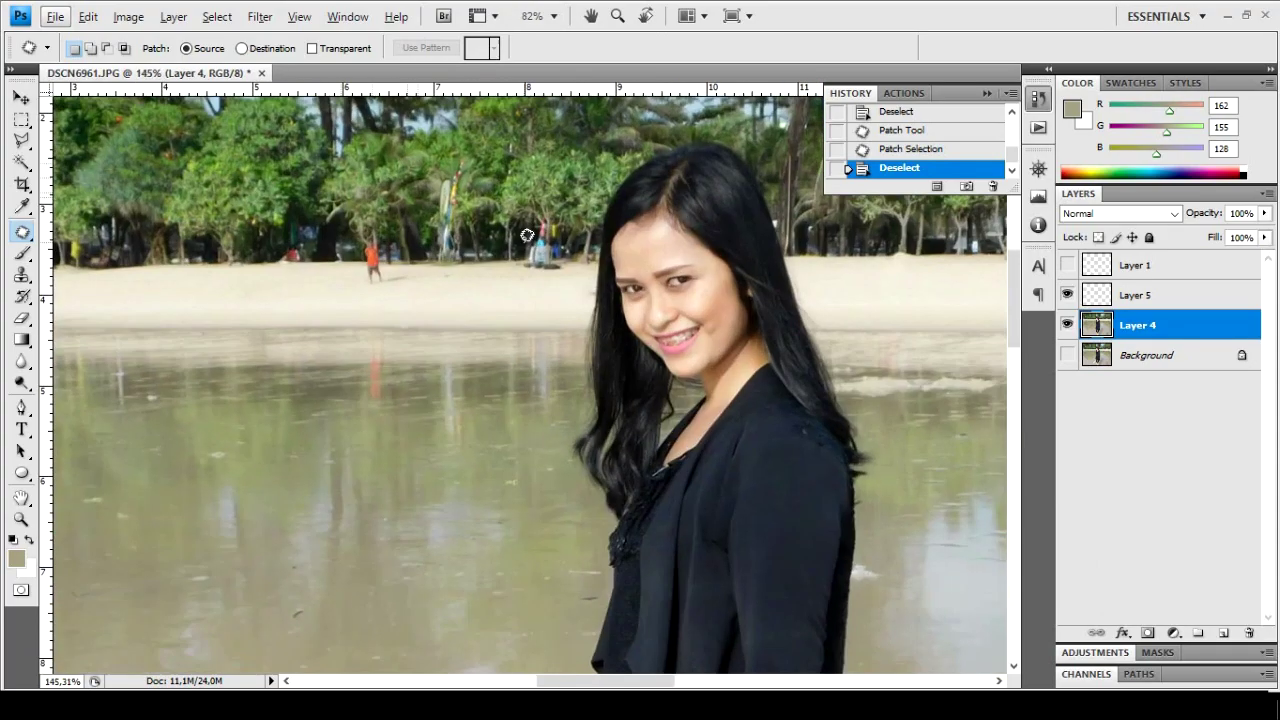
pyautogui.scroll(3, 600, 234)
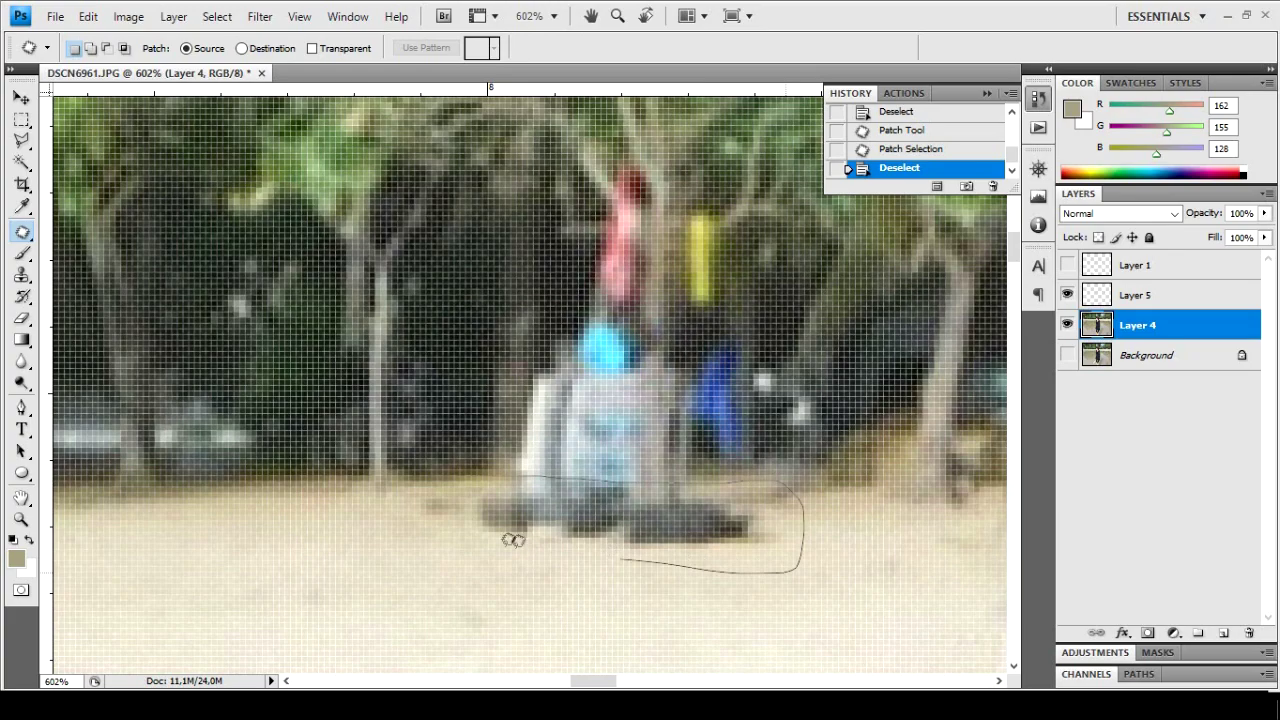
pyautogui.moveTo(540, 487); pyautogui.dragTo(536, 481)
pyautogui.moveTo(531, 548)
pyautogui.mouseDown()
pyautogui.moveTo(557, 611)
pyautogui.moveTo(563, 551)
pyautogui.moveTo(305, 594)
pyautogui.moveTo(306, 580)
pyautogui.mouseUp()
pyautogui.hotkey('ctrl', 'd')
# Paint along the sand edge near the boards with a sampled sand colour, and reduce the brush to 8 px for dark touch-ups
pyautogui.scroll(-8, 563, 500)
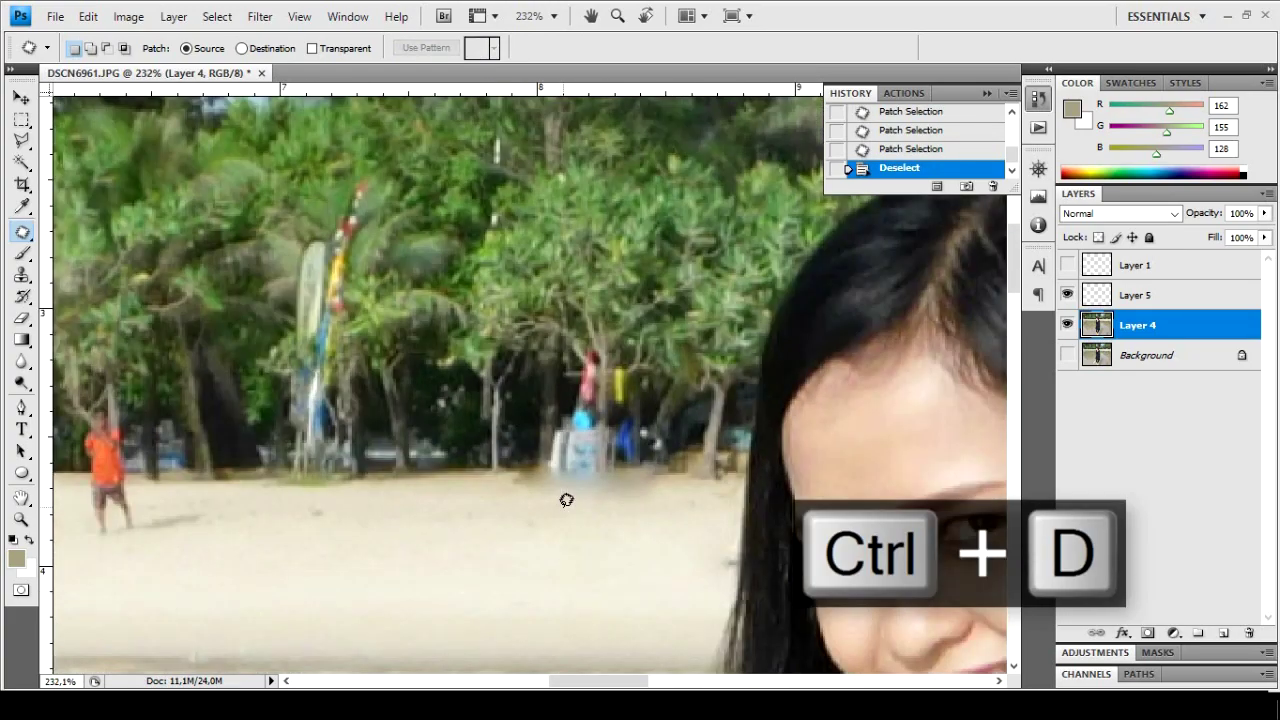
pyautogui.scroll(10, 573, 498)
pyautogui.press('b')
pyautogui.moveTo(378, 438)
pyautogui.mouseDown()
pyautogui.moveTo(357, 457)
pyautogui.moveTo(982, 466)
pyautogui.moveTo(422, 443)
pyautogui.mouseUp()
pyautogui.click(442, 445)
pyautogui.scroll(3, 586, 400)
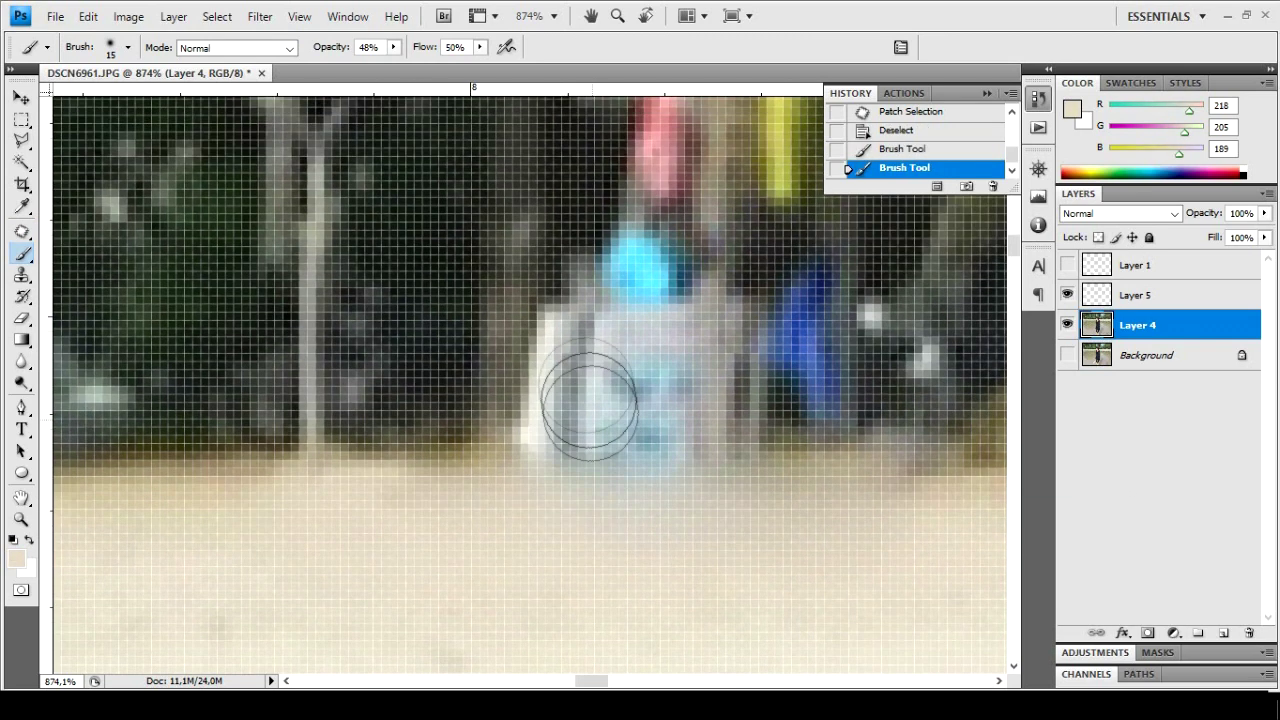
pyautogui.moveTo(583, 325); pyautogui.dragTo(580, 360)
pyautogui.press('[')
pyautogui.click(577, 467)
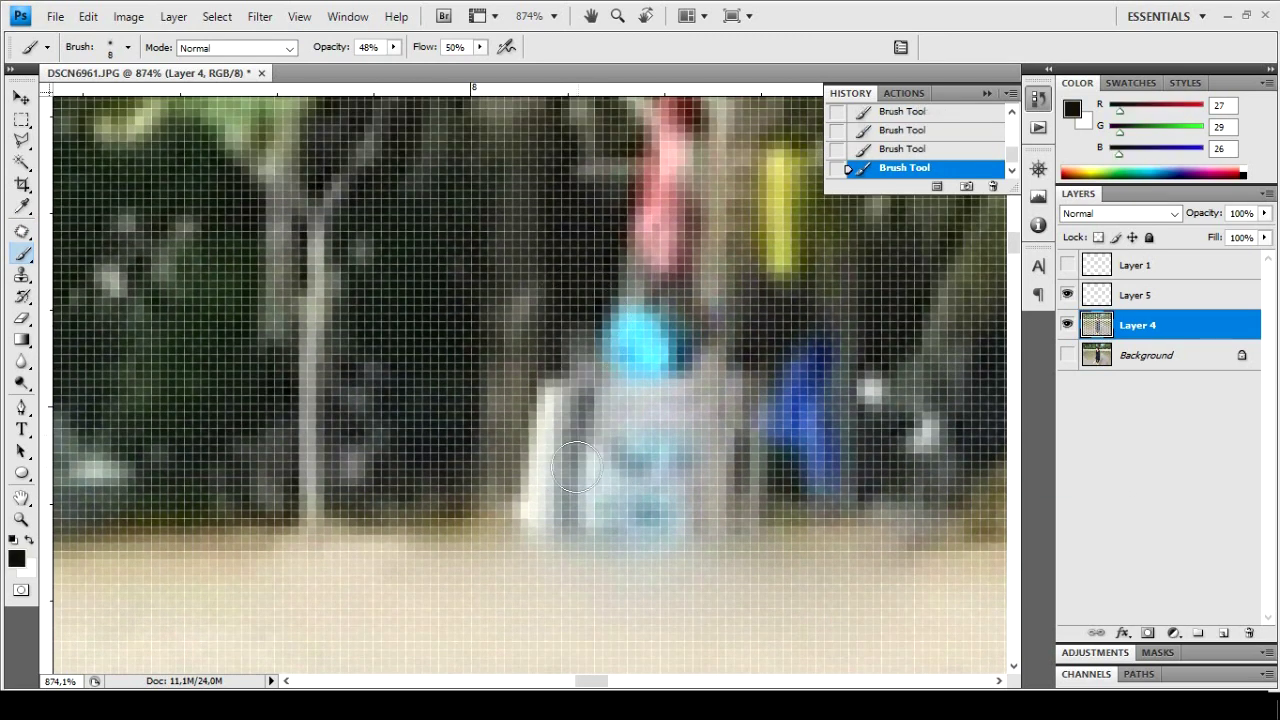
pyautogui.press('super')
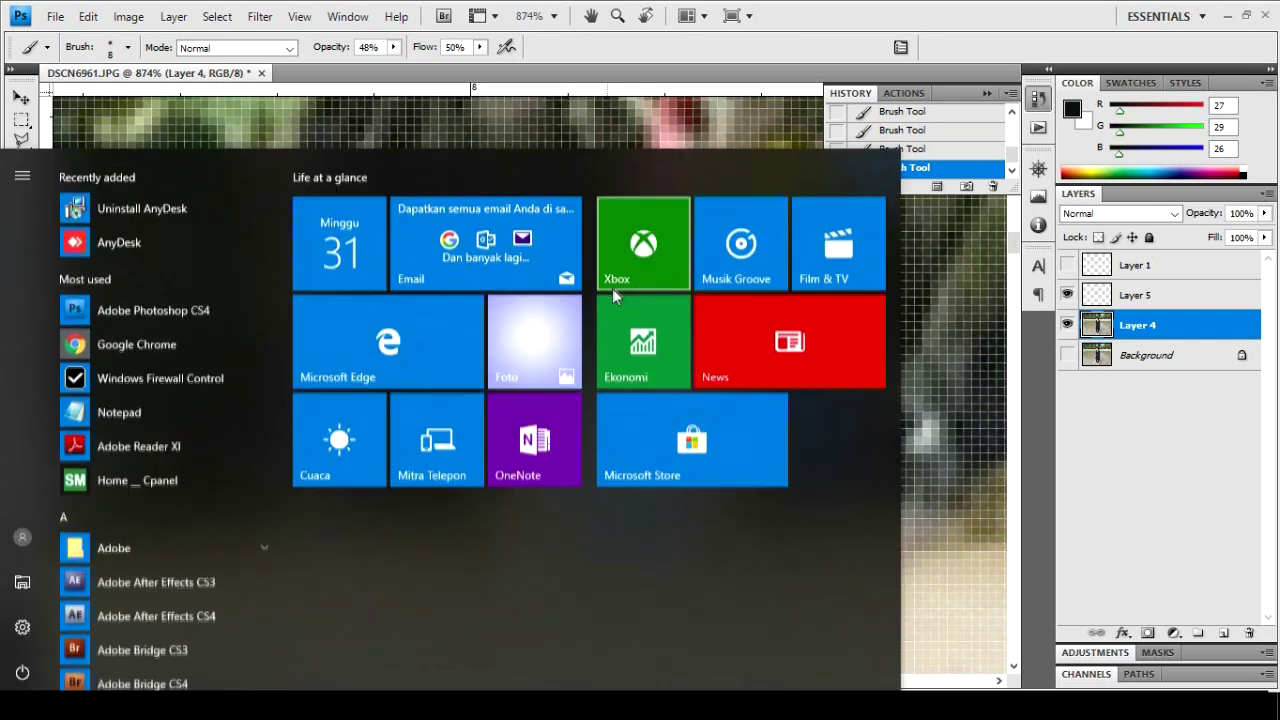
pyautogui.press('super')
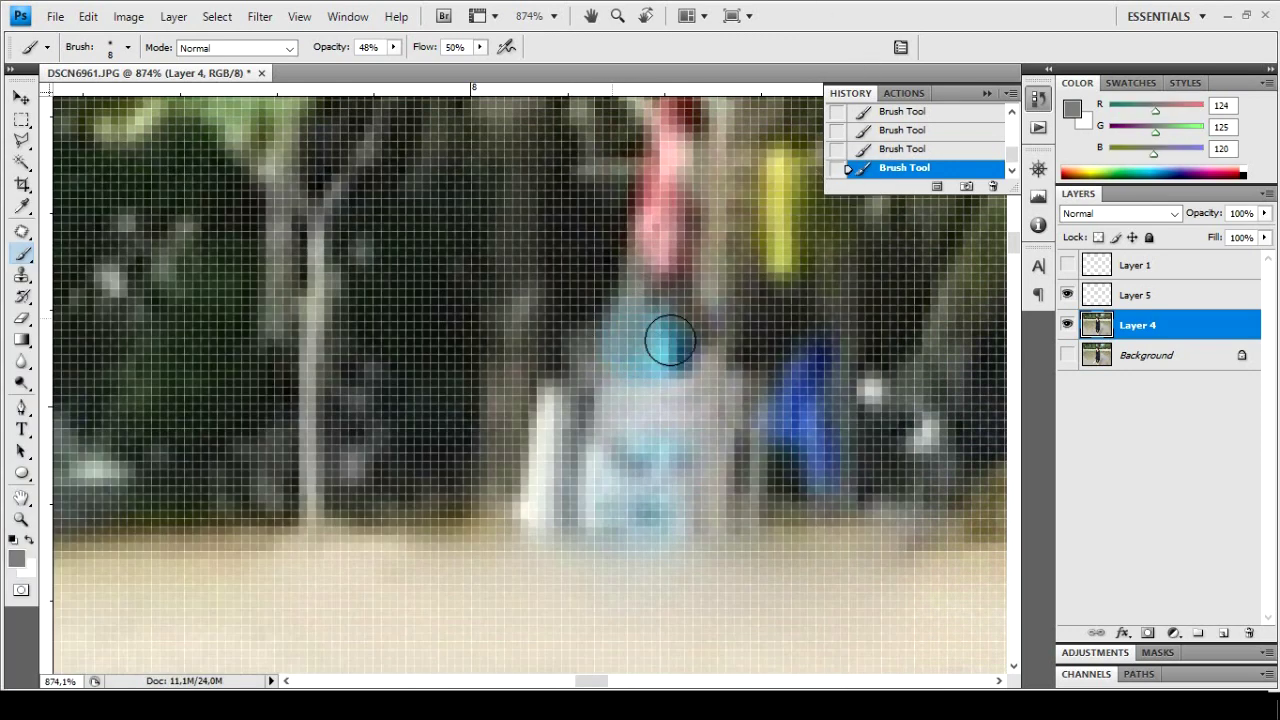
# Tone down the bright cyan and red objects above the boards by painting with colours sampled nearby
pyautogui.keyDown('alt'); pyautogui.click(663, 330); pyautogui.keyUp('alt')
pyautogui.scroll(3, 680, 296)
pyautogui.keyDown('alt'); pyautogui.click(698, 292); pyautogui.keyUp('alt')
pyautogui.moveTo(685, 291)
pyautogui.mouseDown()
pyautogui.moveTo(669, 368)
pyautogui.moveTo(644, 382)
pyautogui.moveTo(665, 266)
pyautogui.mouseUp()
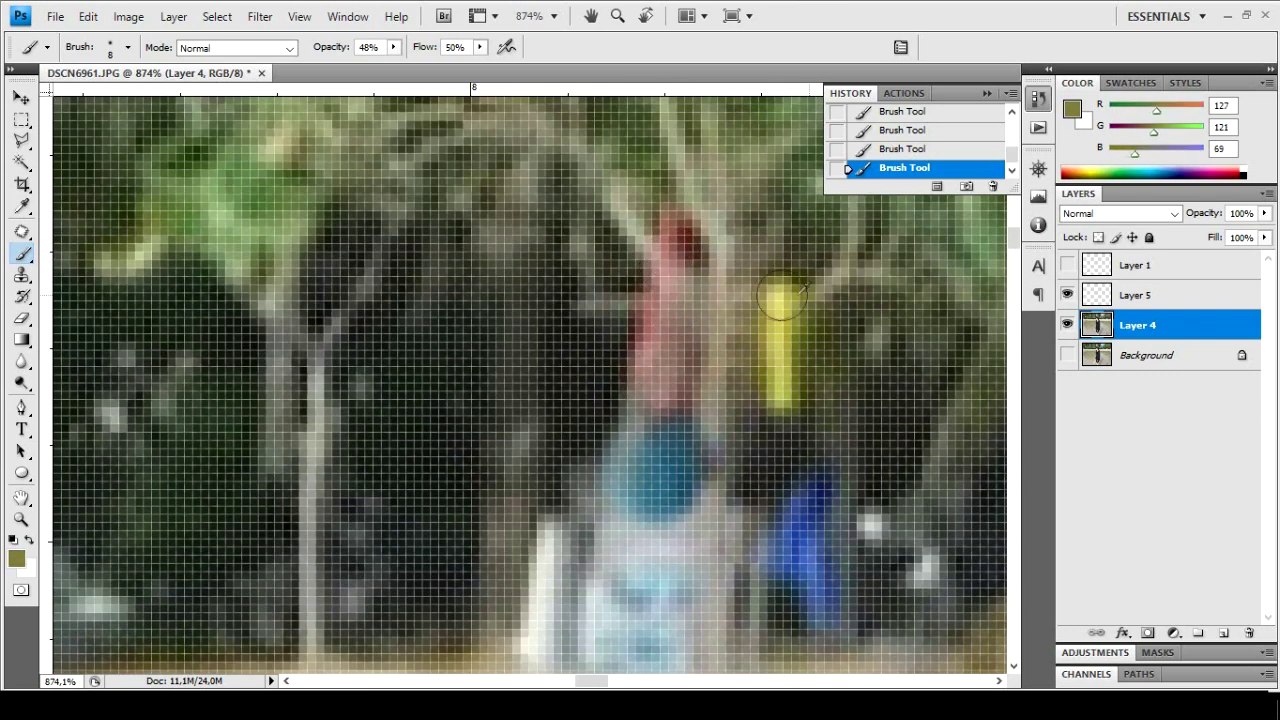
# Paint over the yellow object hanging beside the tree trunk with sampled olive and dark tones
pyautogui.keyDown('alt'); pyautogui.click(813, 291); pyautogui.keyUp('alt')
pyautogui.moveTo(779, 400); pyautogui.dragTo(778, 289)
pyautogui.keyDown('alt'); pyautogui.click(797, 456); pyautogui.keyUp('alt')
pyautogui.moveTo(785, 438); pyautogui.dragTo(750, 290)
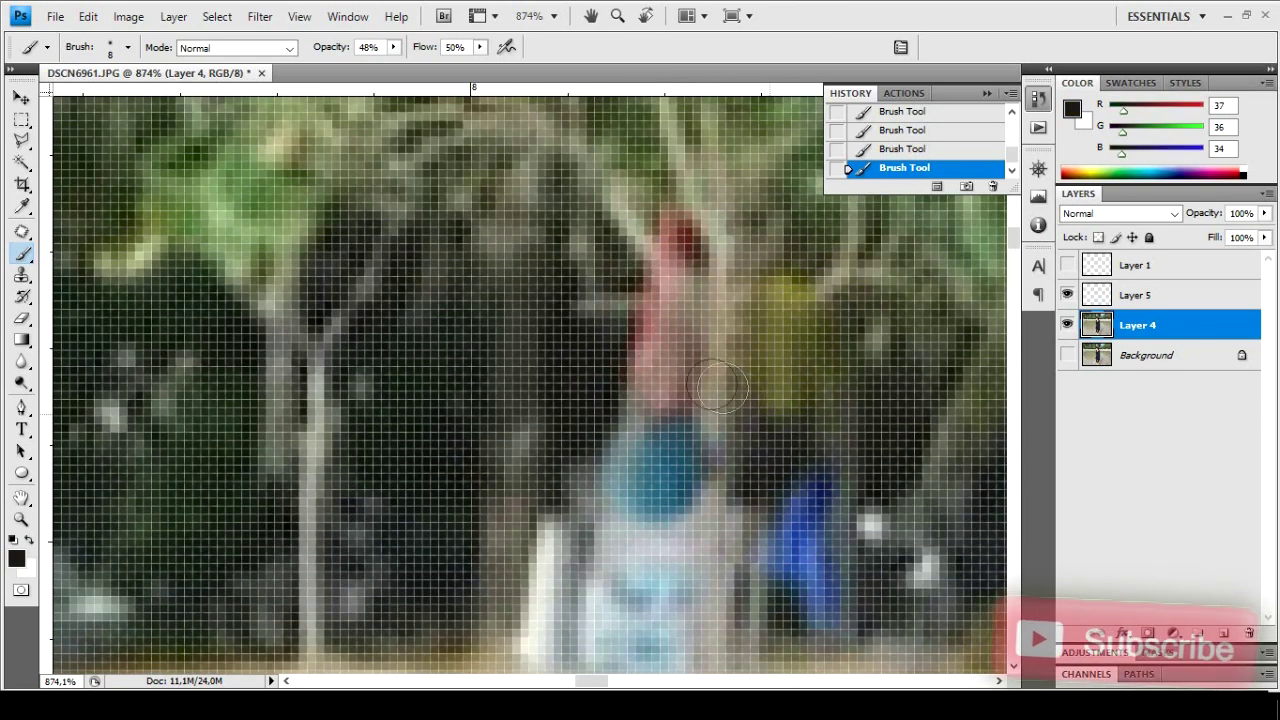
# Darken the red object, the yellow remnant and the blue object around the trunk with sampled background colours
pyautogui.moveTo(651, 366)
pyautogui.mouseDown()
pyautogui.moveTo(660, 276)
pyautogui.moveTo(694, 251)
pyautogui.moveTo(656, 225)
pyautogui.moveTo(676, 235)
pyautogui.moveTo(656, 333)
pyautogui.moveTo(676, 240)
pyautogui.mouseUp()
pyautogui.keyDown('alt'); pyautogui.click(694, 251); pyautogui.keyUp('alt')
pyautogui.moveTo(780, 392)
pyautogui.mouseDown()
pyautogui.moveTo(780, 269)
pyautogui.moveTo(825, 292)
pyautogui.mouseUp()
pyautogui.keyDown('alt'); pyautogui.click(835, 450); pyautogui.keyUp('alt')
pyautogui.moveTo(823, 606)
pyautogui.mouseDown()
pyautogui.moveTo(800, 494)
pyautogui.moveTo(821, 510)
pyautogui.moveTo(808, 600)
pyautogui.moveTo(798, 493)
pyautogui.moveTo(781, 595)
pyautogui.moveTo(812, 455)
pyautogui.moveTo(794, 510)
pyautogui.mouseUp()
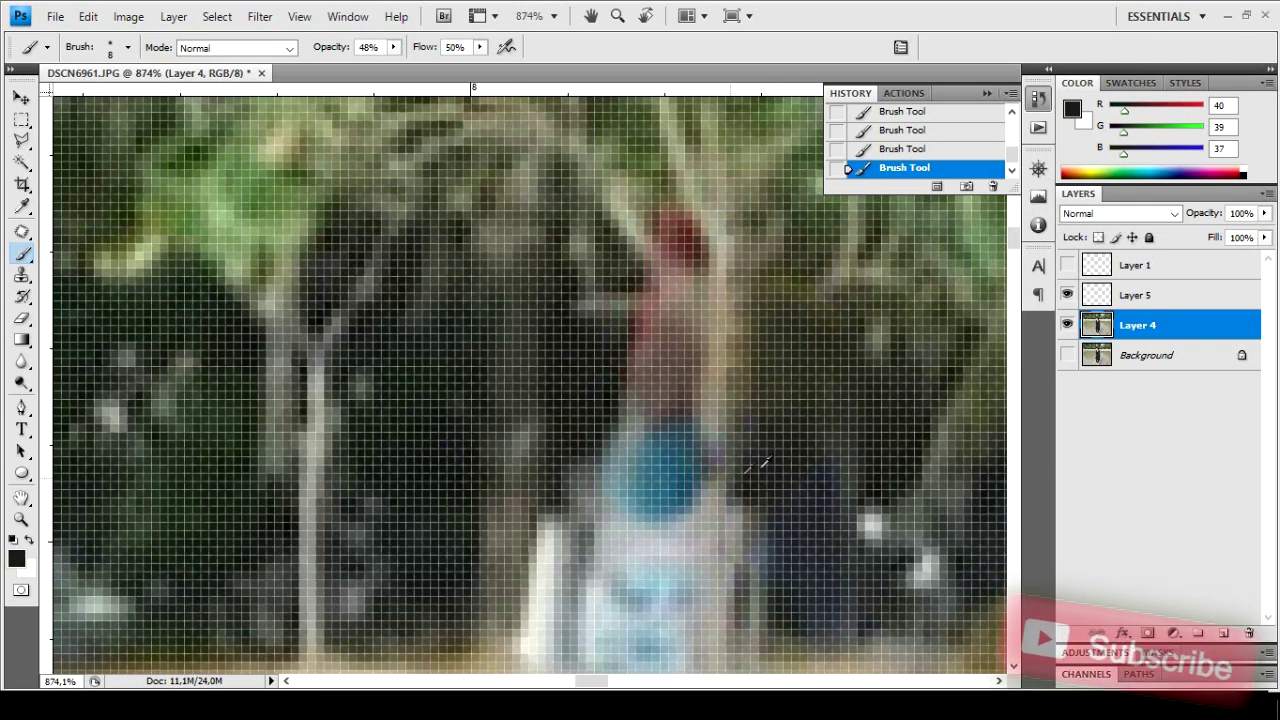
# Cover the blue round object above the boards with dark and grey tones sampled from its surroundings
pyautogui.keyDown('alt'); pyautogui.click(766, 457); pyautogui.keyUp('alt')
pyautogui.moveTo(688, 492); pyautogui.dragTo(679, 467)
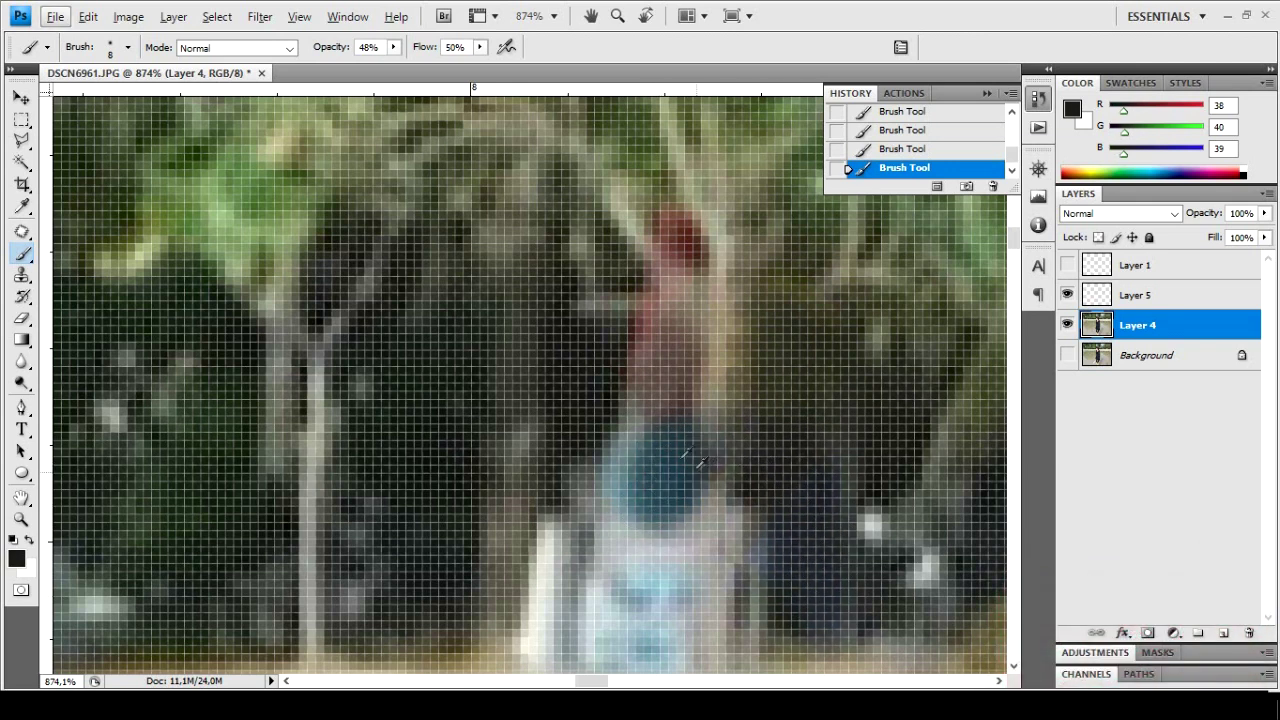
pyautogui.keyDown('alt'); pyautogui.click(638, 416); pyautogui.keyUp('alt')
pyautogui.moveTo(638, 416)
pyautogui.mouseDown()
pyautogui.moveTo(608, 519)
pyautogui.moveTo(613, 467)
pyautogui.moveTo(637, 519)
pyautogui.mouseUp()
pyautogui.scroll(-4, 640, 525)
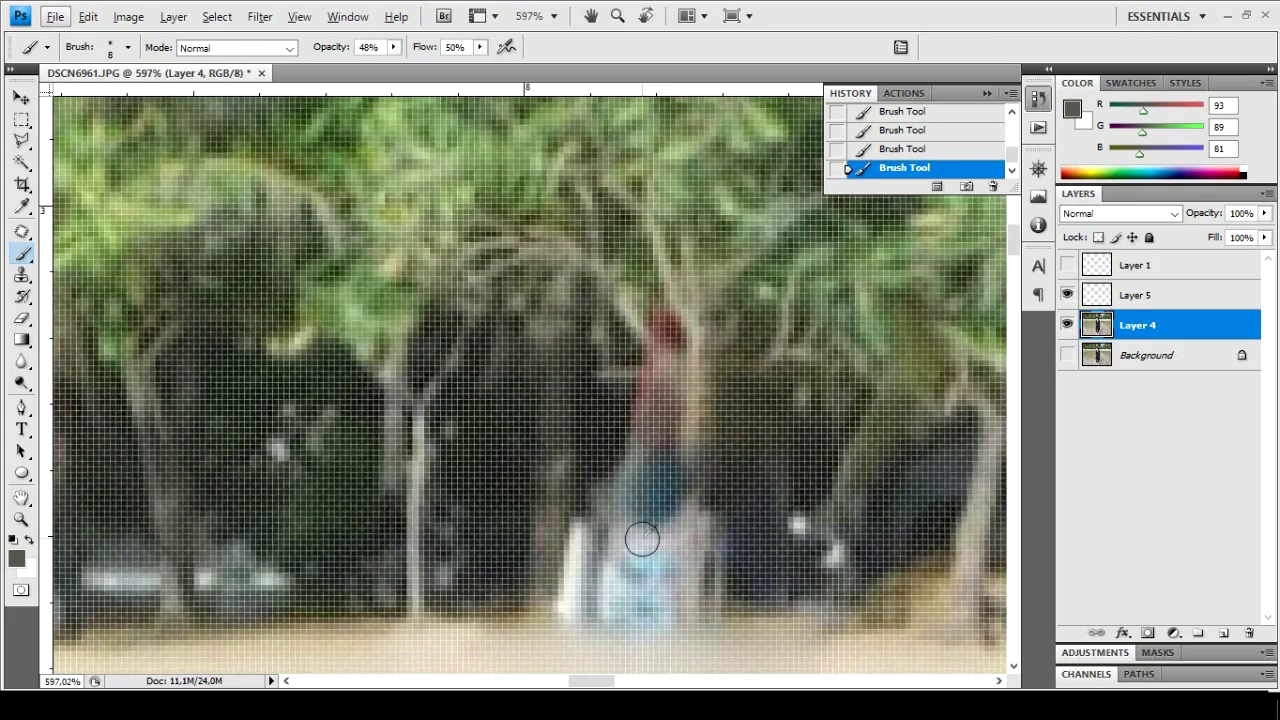
pyautogui.scroll(-5, 649, 535)
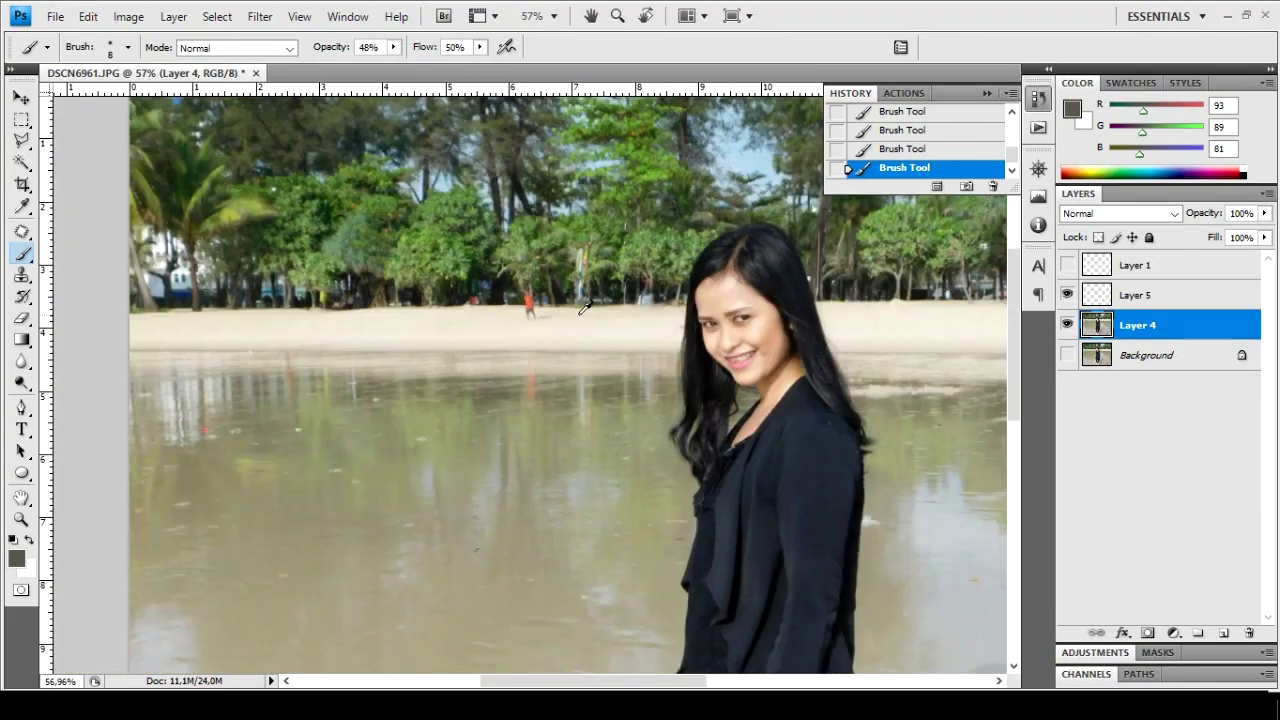
# Copy a lassoed sand patch to a new layer, place it over the orange-shirted person's legs and merge it with Layer 4
pyautogui.scroll(8, 585, 308)
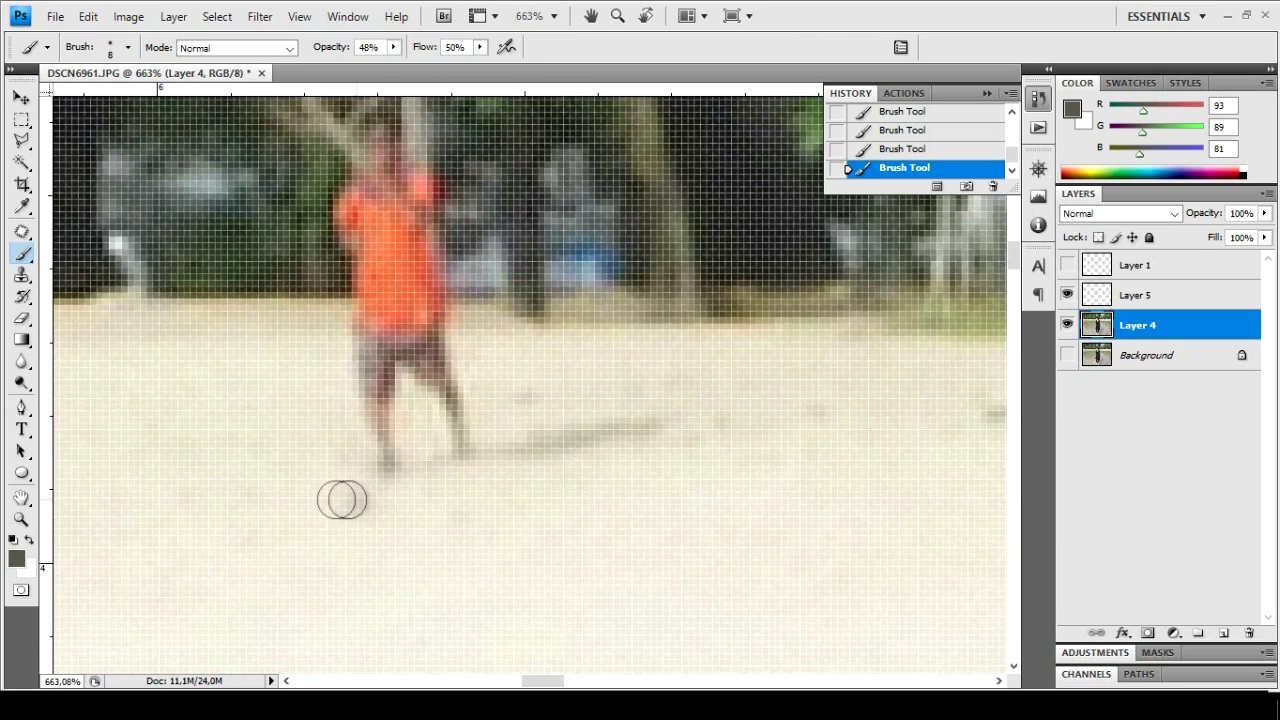
pyautogui.press('l')
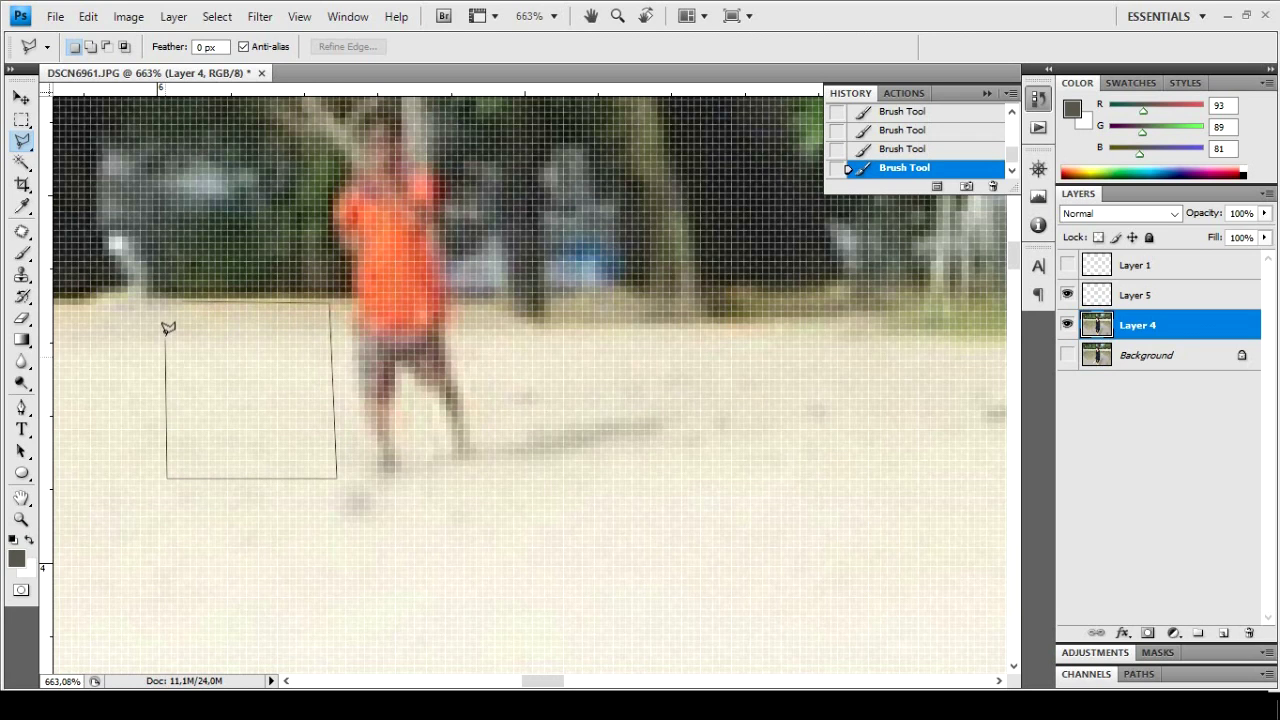
pyautogui.click(168, 327)
pyautogui.hotkey('ctrl', 'j')
pyautogui.moveTo(288, 380); pyautogui.dragTo(437, 383)
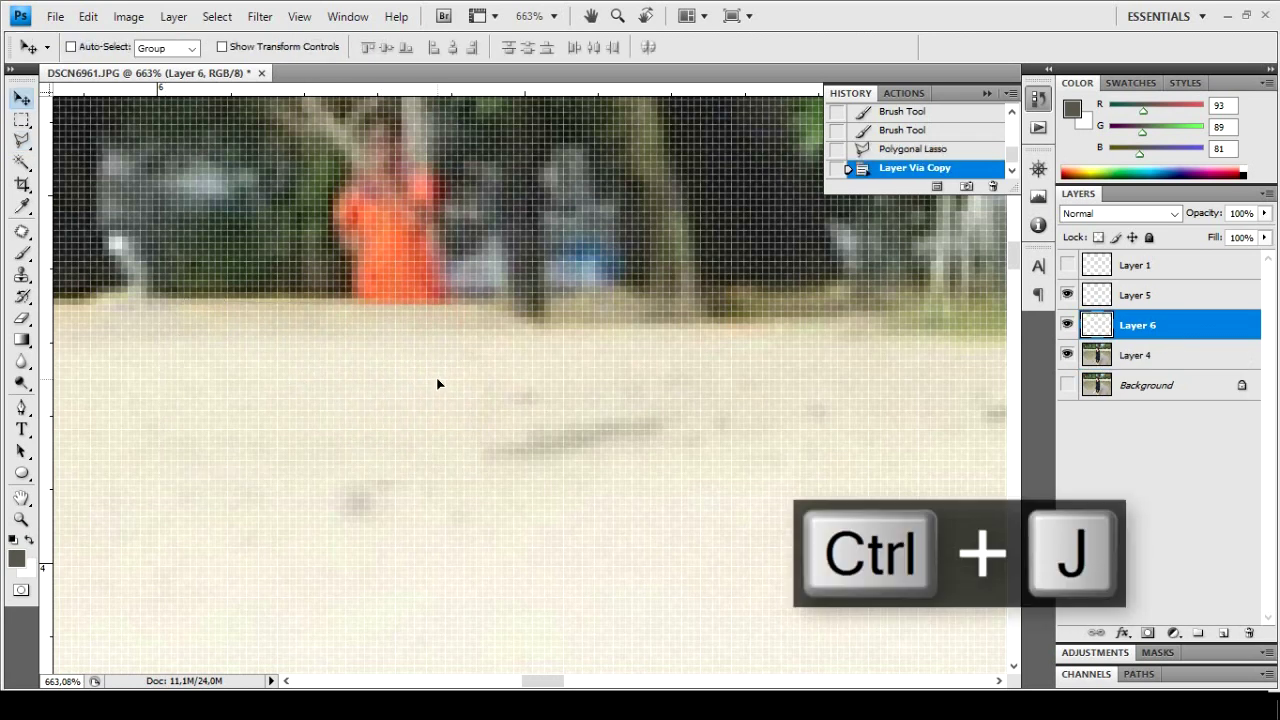
pyautogui.hotkey('shift', 'alt', '[')
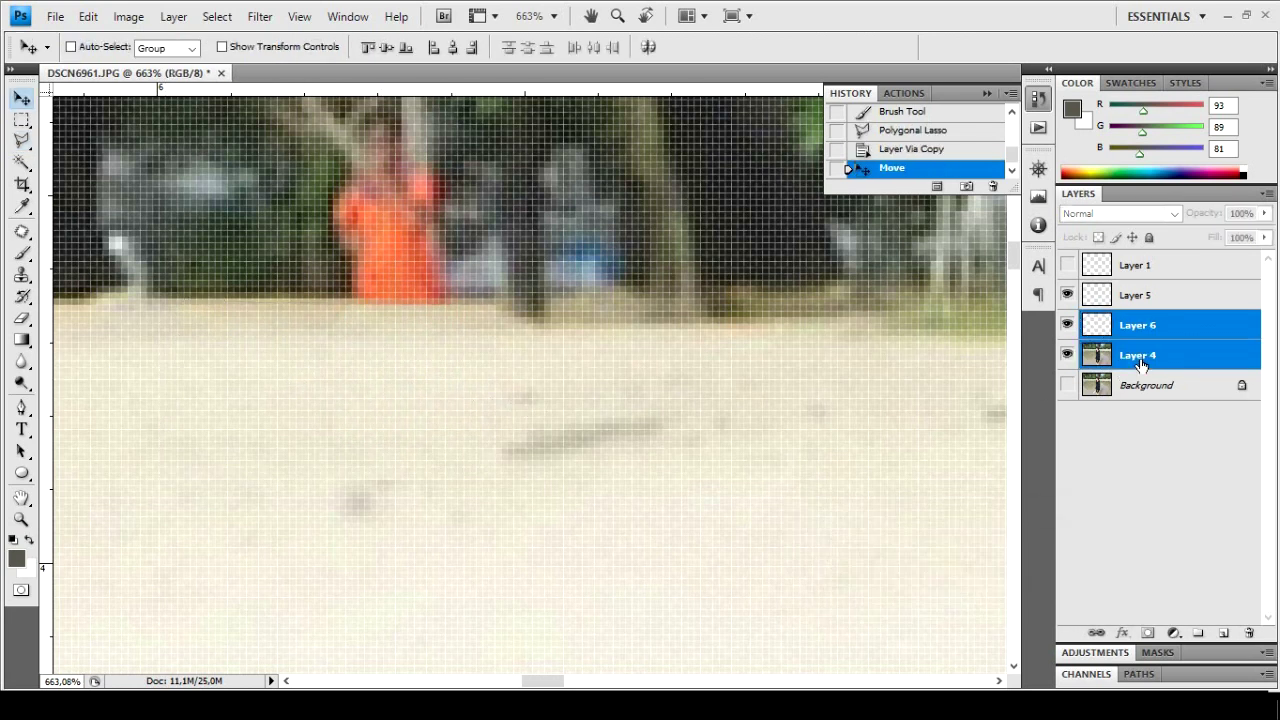
pyautogui.hotkey('ctrl', 'e')
# Patch out the person's leftover shadow and small marks on the sand with clean sand, clearing the selection each time
pyautogui.press('j')
pyautogui.moveTo(761, 416); pyautogui.dragTo(560, 386)
pyautogui.moveTo(600, 435); pyautogui.dragTo(648, 614)
pyautogui.hotkey('ctrl', 'd')
pyautogui.moveTo(506, 363)
pyautogui.mouseDown()
pyautogui.moveTo(631, 397)
pyautogui.moveTo(505, 362)
pyautogui.mouseUp()
pyautogui.moveTo(556, 415); pyautogui.dragTo(778, 567)
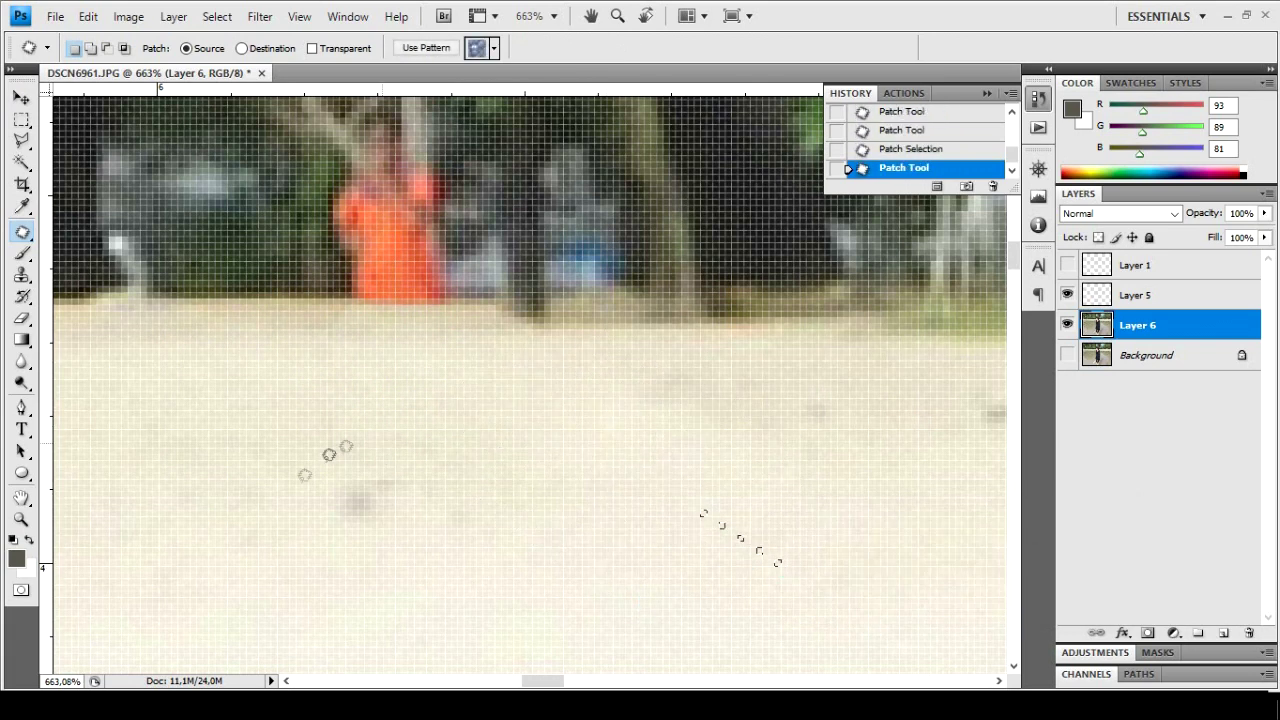
pyautogui.hotkey('ctrl', 'd')
# Outline the orange-shirted person with the Polygonal Lasso, lower the area's saturation strongly with Hue/Saturation, and clear the selection
pyautogui.scroll(3, 412, 350)
pyautogui.scroll(2, 431, 316)
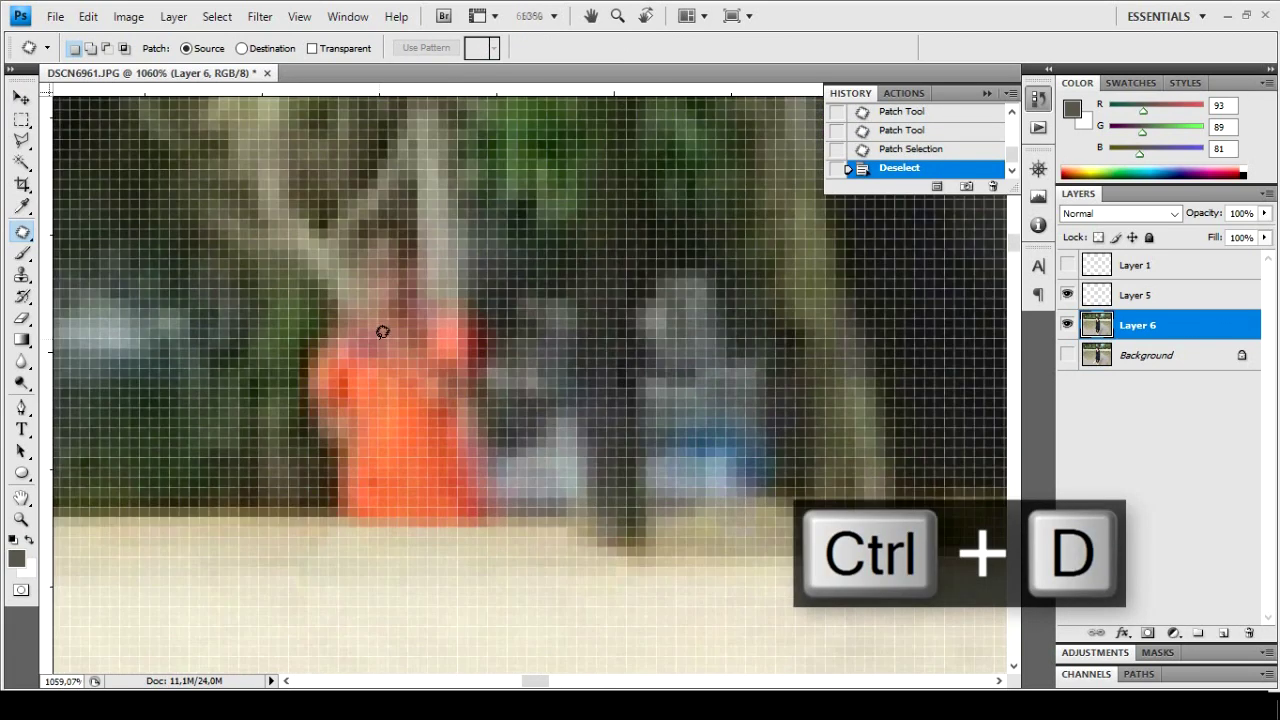
pyautogui.hotkey('alt', 'l')
pyautogui.press('Escape')
pyautogui.press('l')
pyautogui.click(483, 326)
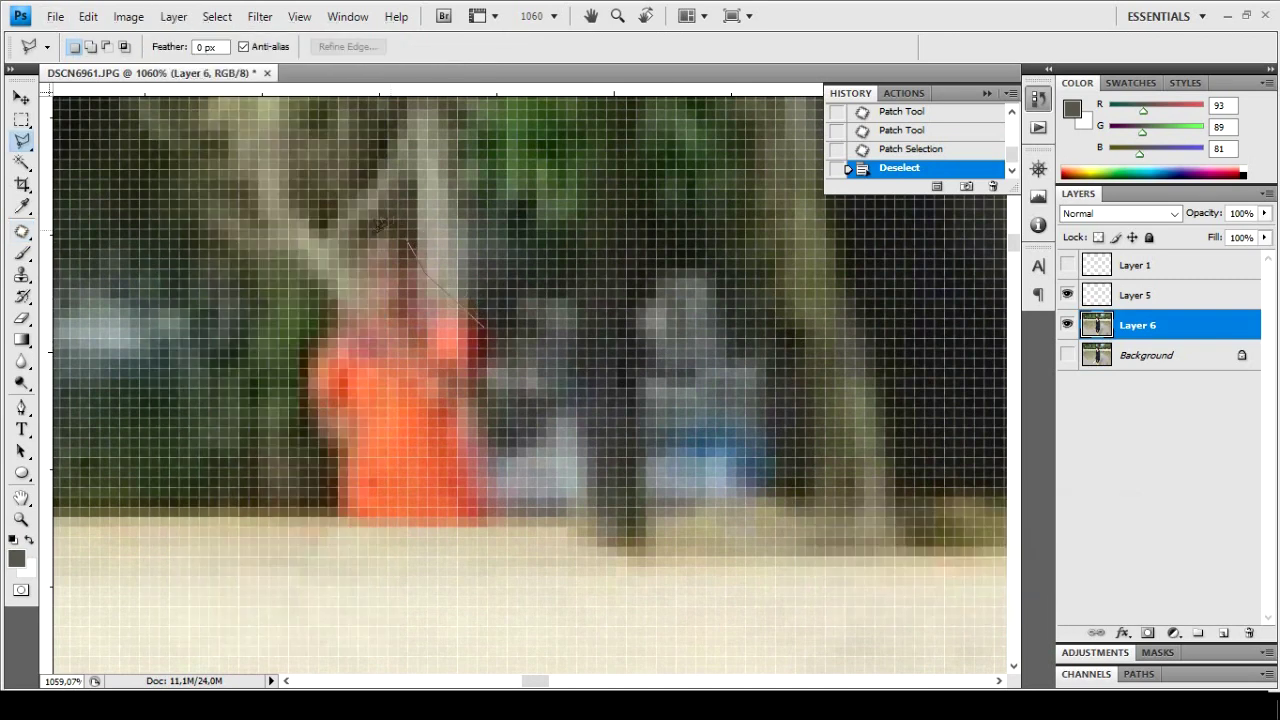
pyautogui.doubleClick(500, 522)
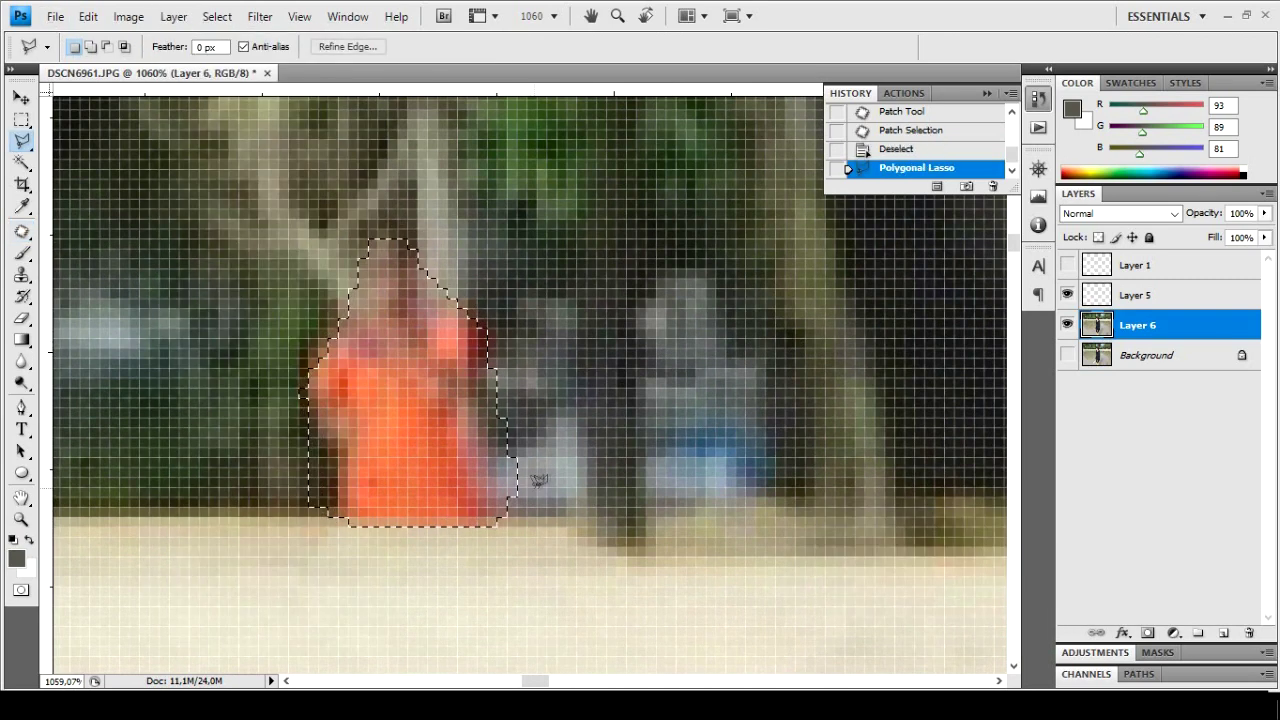
pyautogui.hotkey('ctrl', 'u')
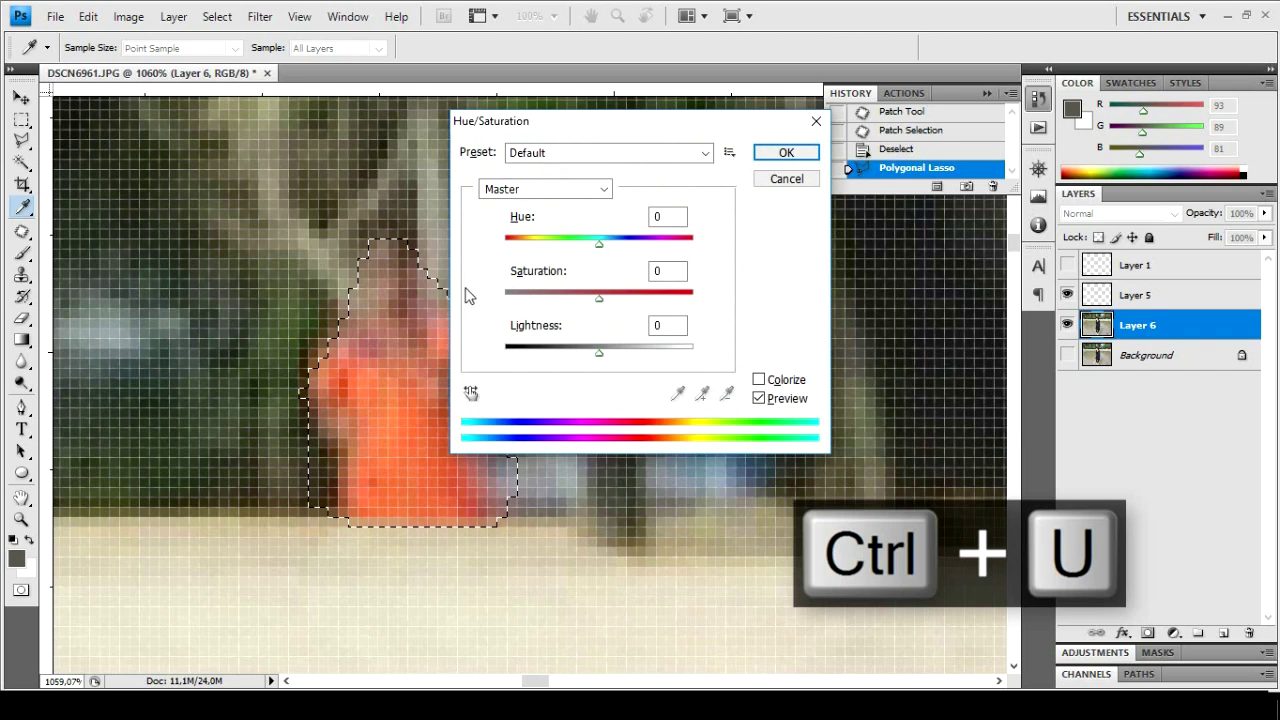
pyautogui.moveTo(599, 298); pyautogui.dragTo(540, 298)
pyautogui.click(786, 152)
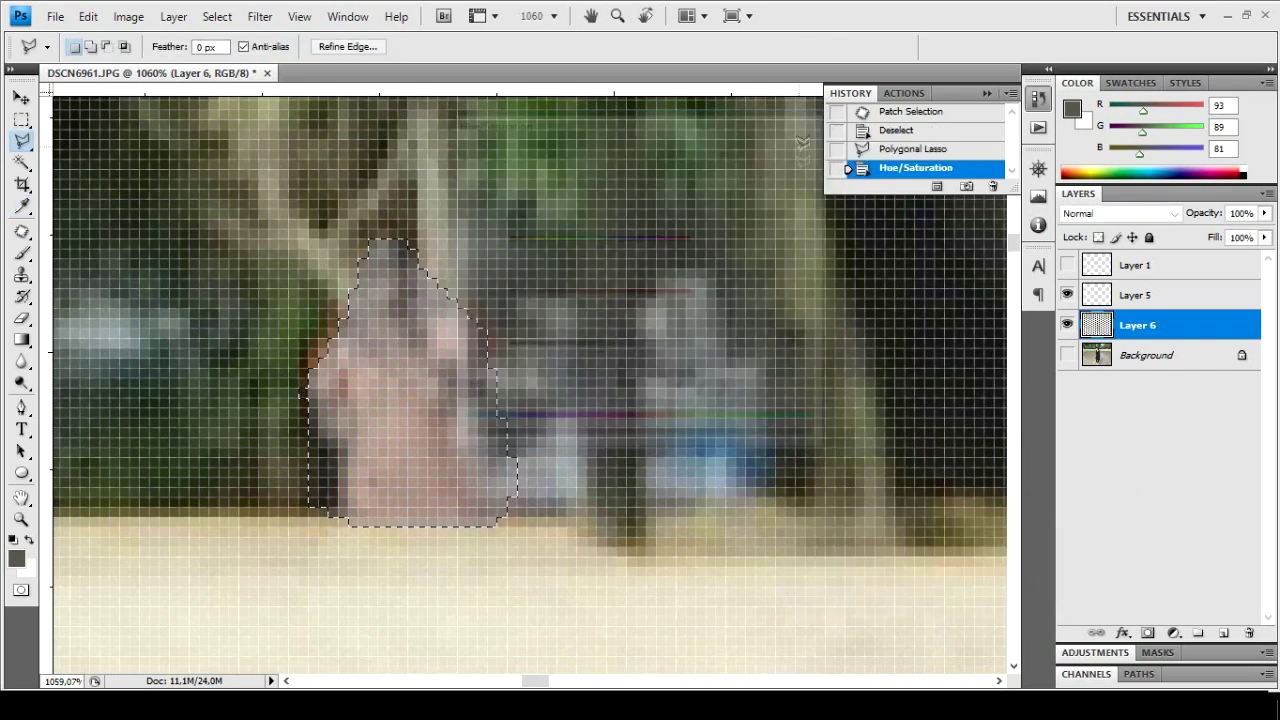
pyautogui.hotkey('ctrl', 'd')
# Remove the white specks and small debris from the water near the photo's left side with the Spot Healing Brush at size 25
pyautogui.press('j')
pyautogui.scroll(-10, 443, 380)
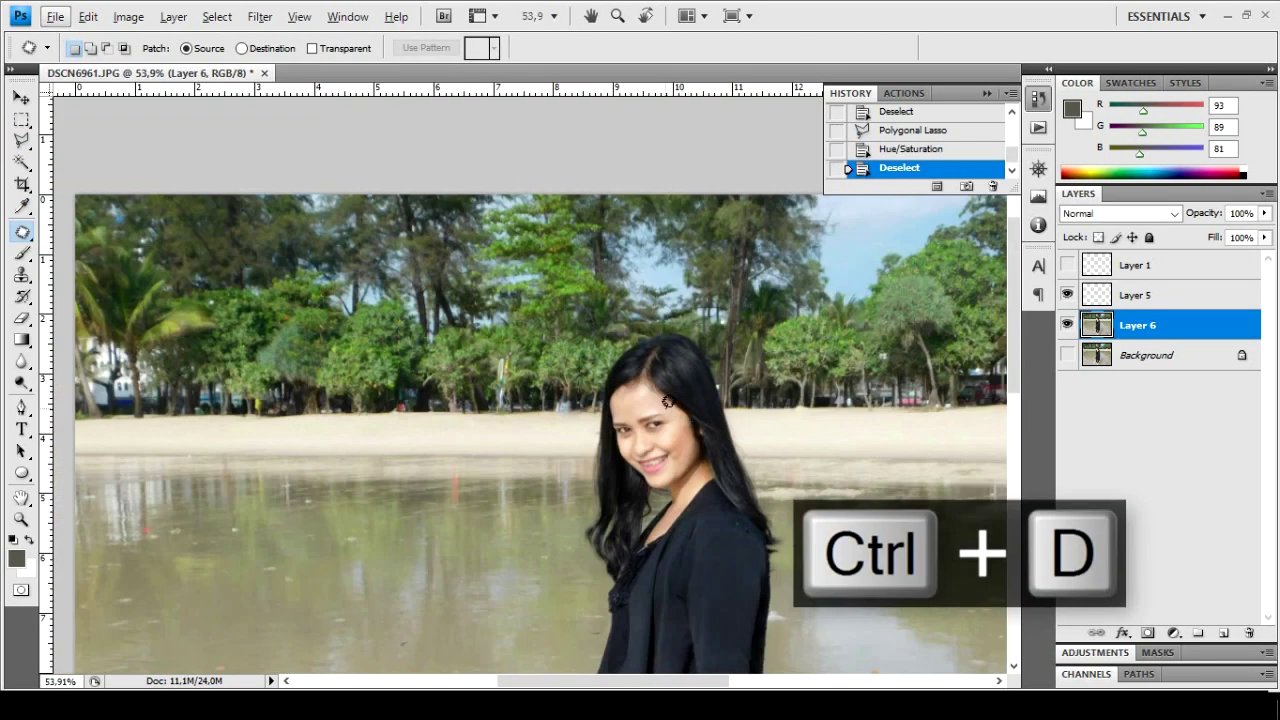
pyautogui.scroll(-3, 440, 375)
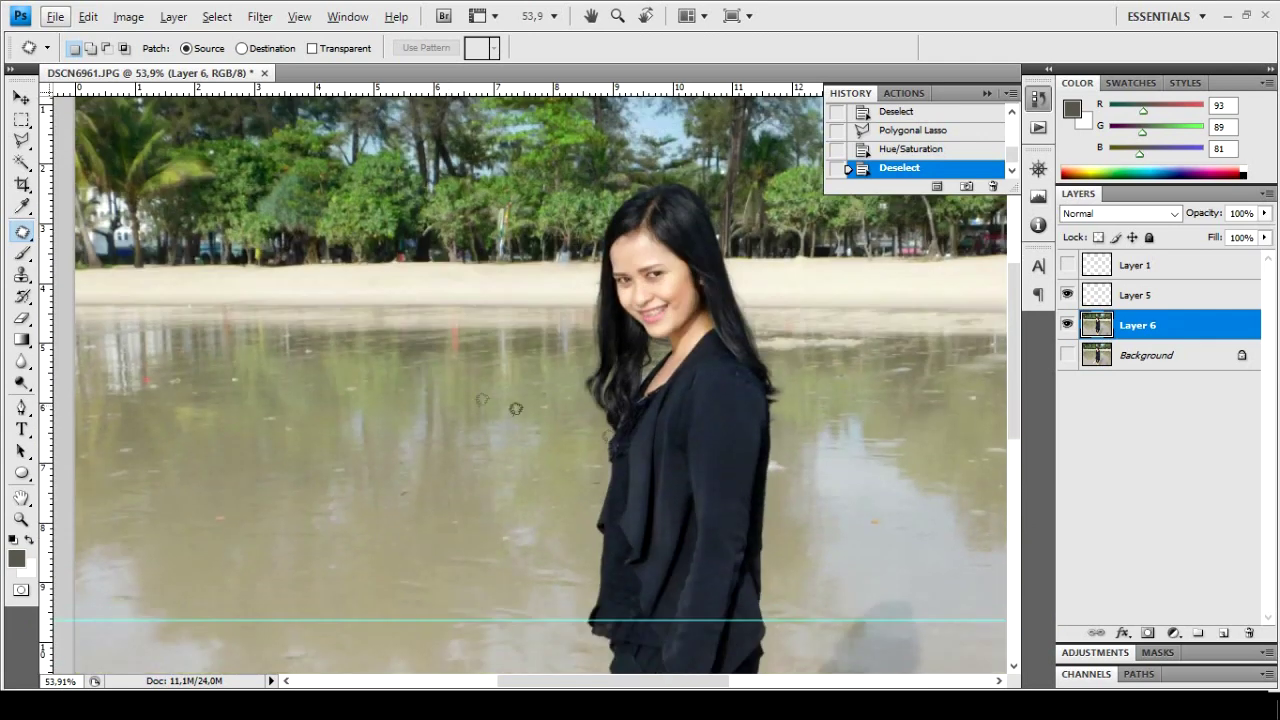
pyautogui.scroll(-2, 534, 457)
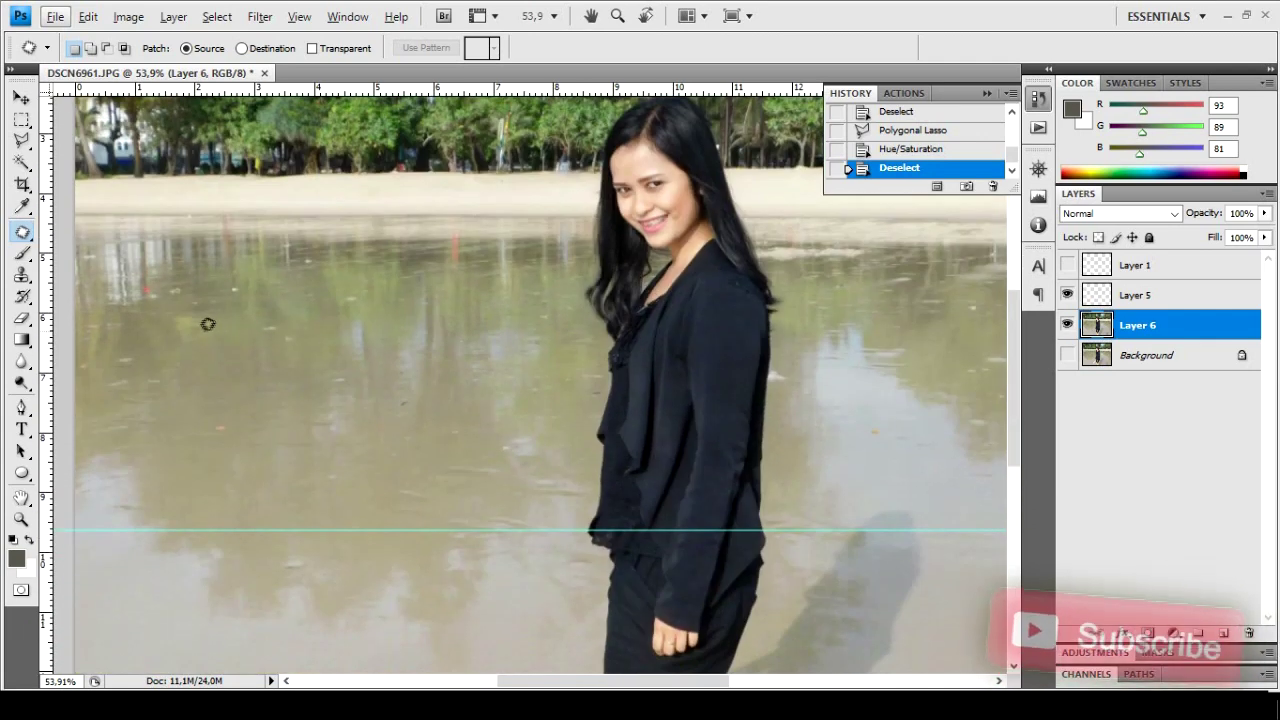
pyautogui.scroll(3, 243, 283)
pyautogui.scroll(1, 243, 283)
pyautogui.rightClick(21, 231)
pyautogui.click(100, 226)
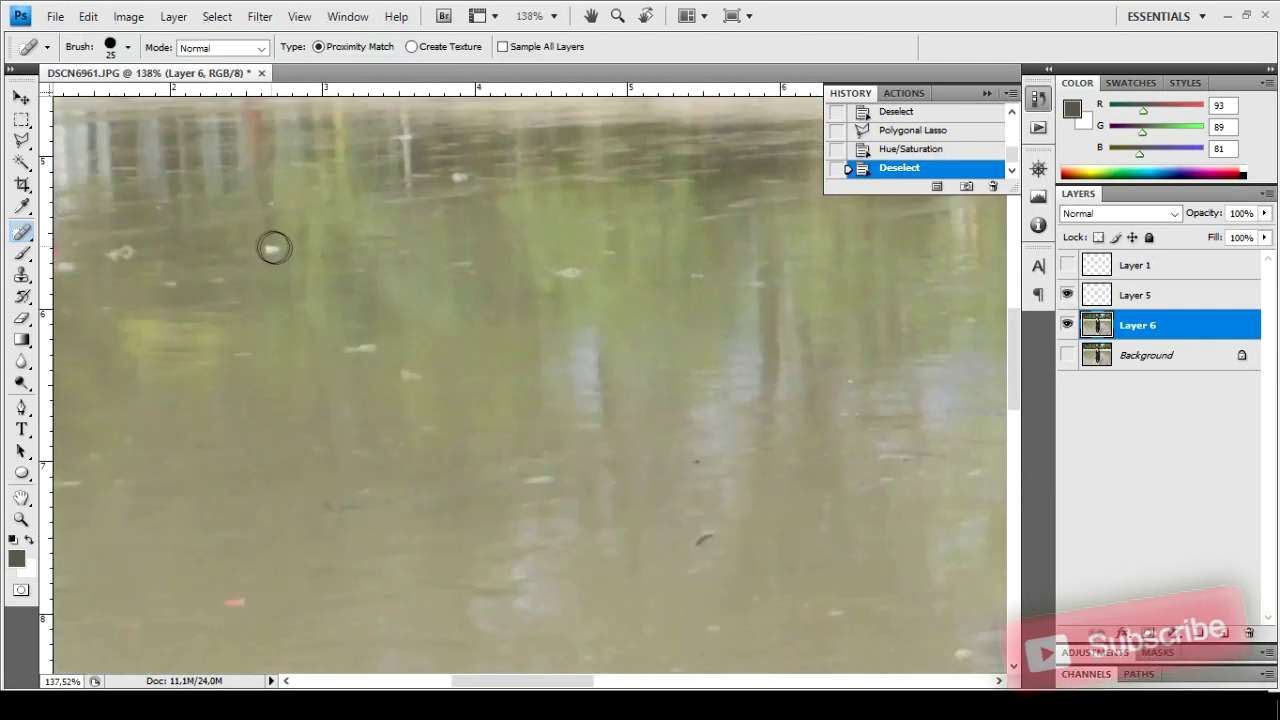
pyautogui.click(271, 247)
pyautogui.click(405, 373)
pyautogui.click(366, 323)
pyautogui.click(570, 273)
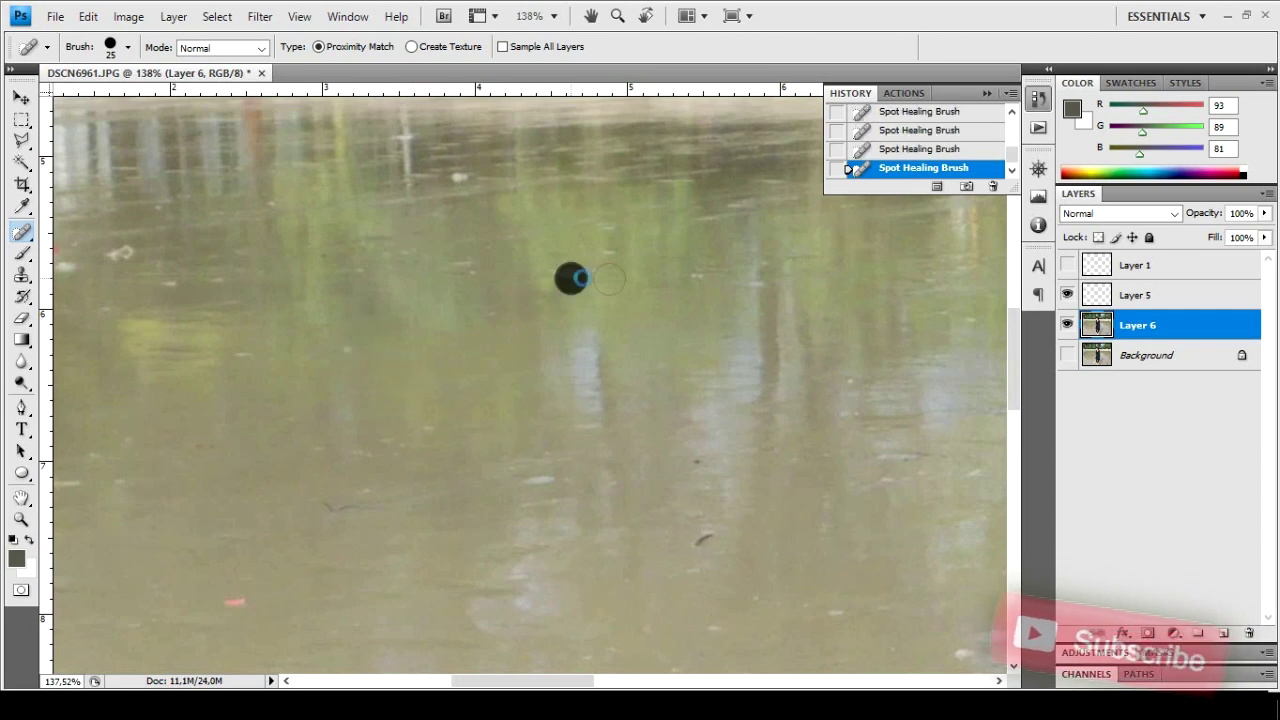
pyautogui.click(768, 258)
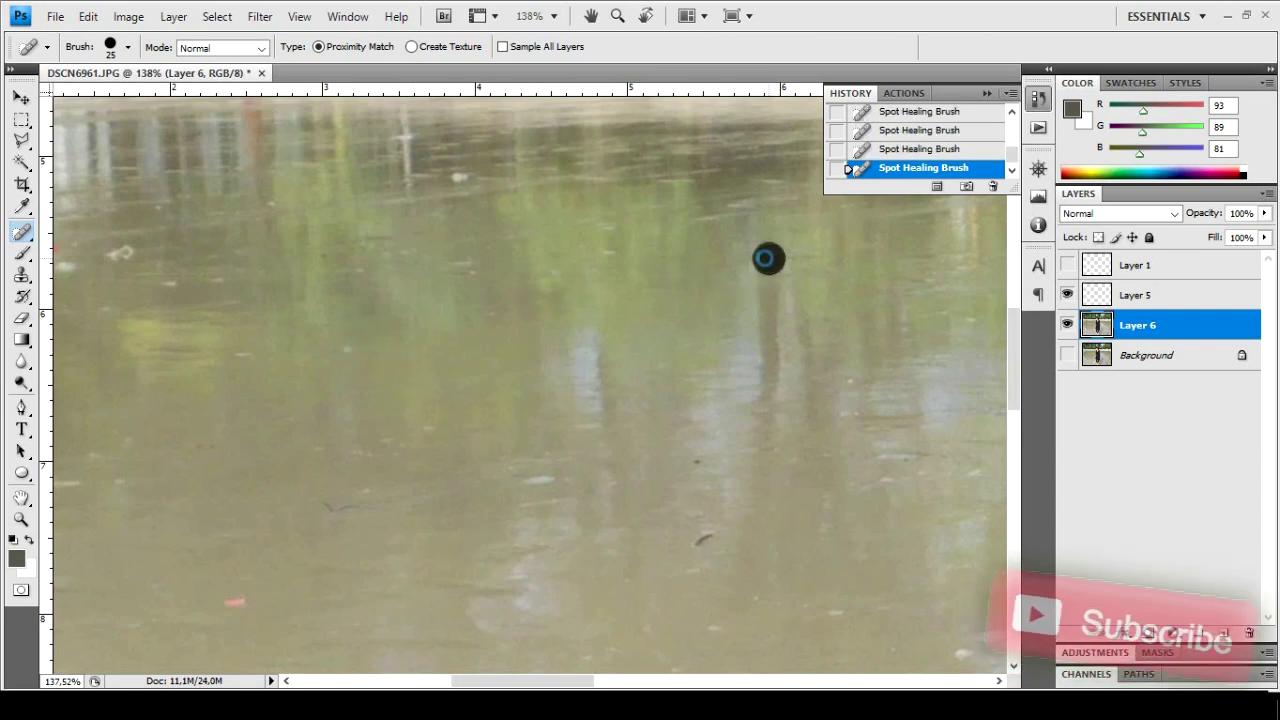
pyautogui.click(462, 174)
pyautogui.click(216, 280)
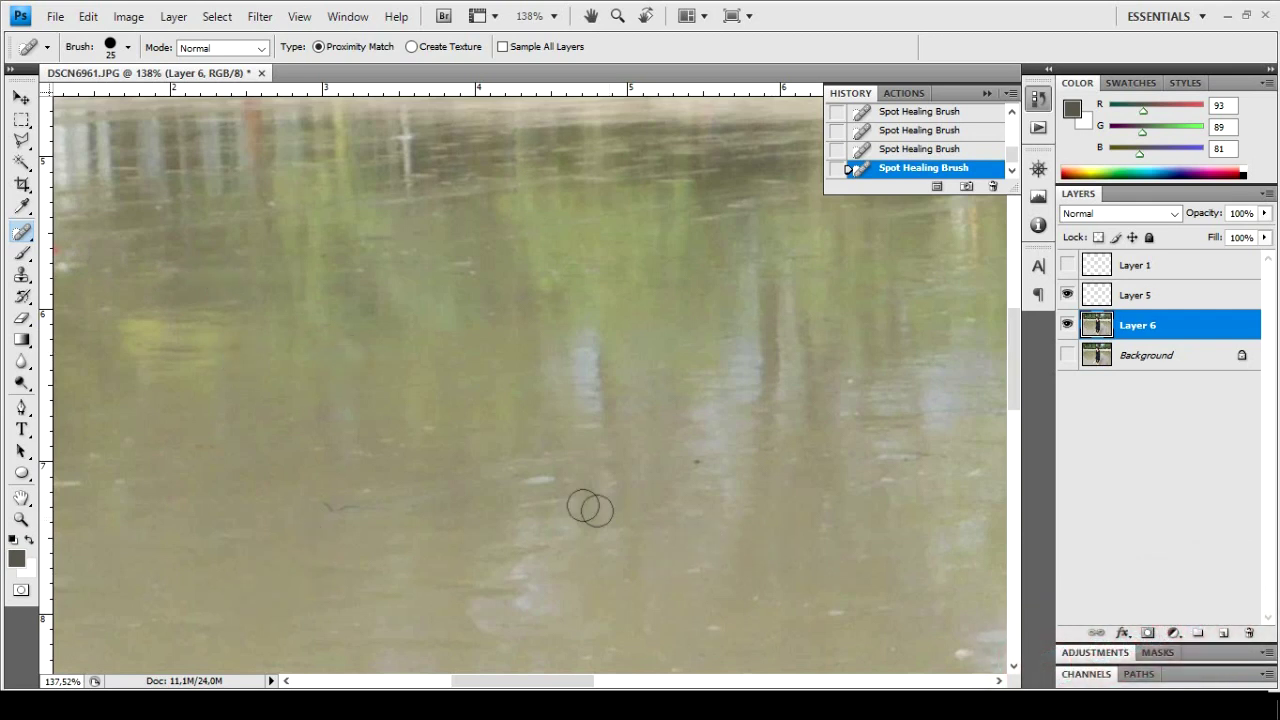
# Spot-heal the small yellowish marks on the water just beside the woman's hair
pyautogui.hscroll(-4, 142, 455)
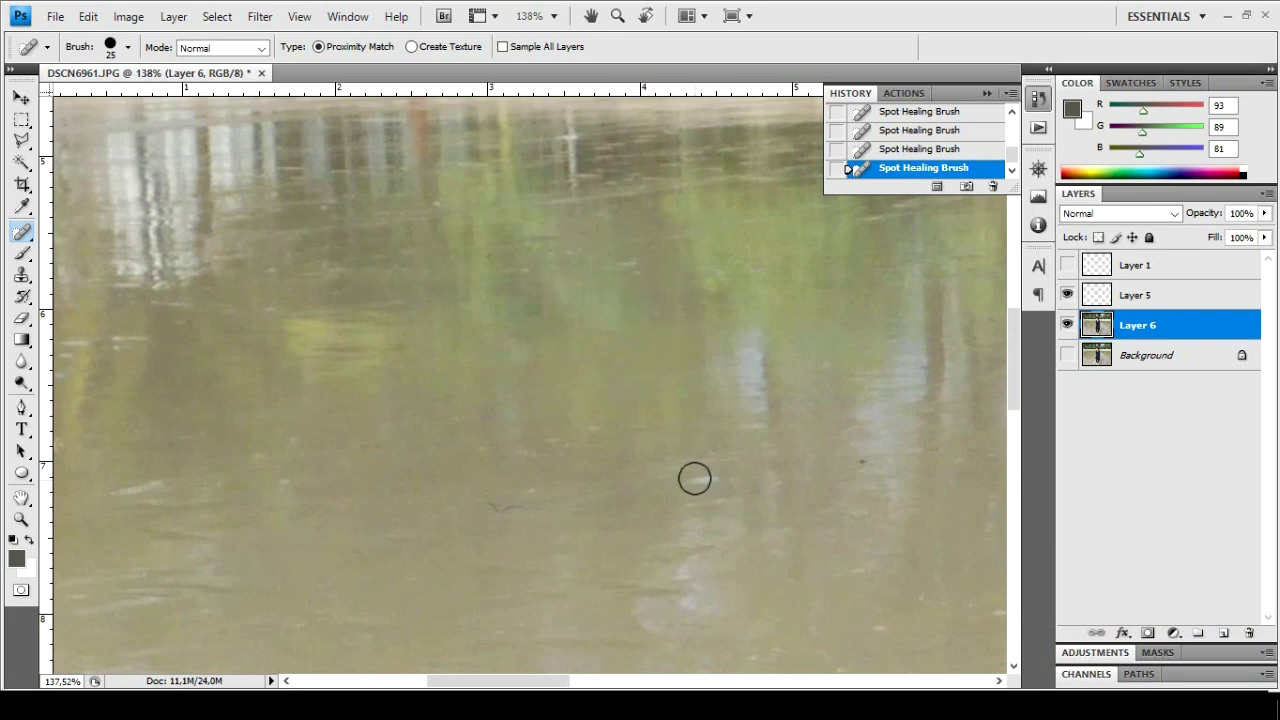
pyautogui.hscroll(2, 770, 580)
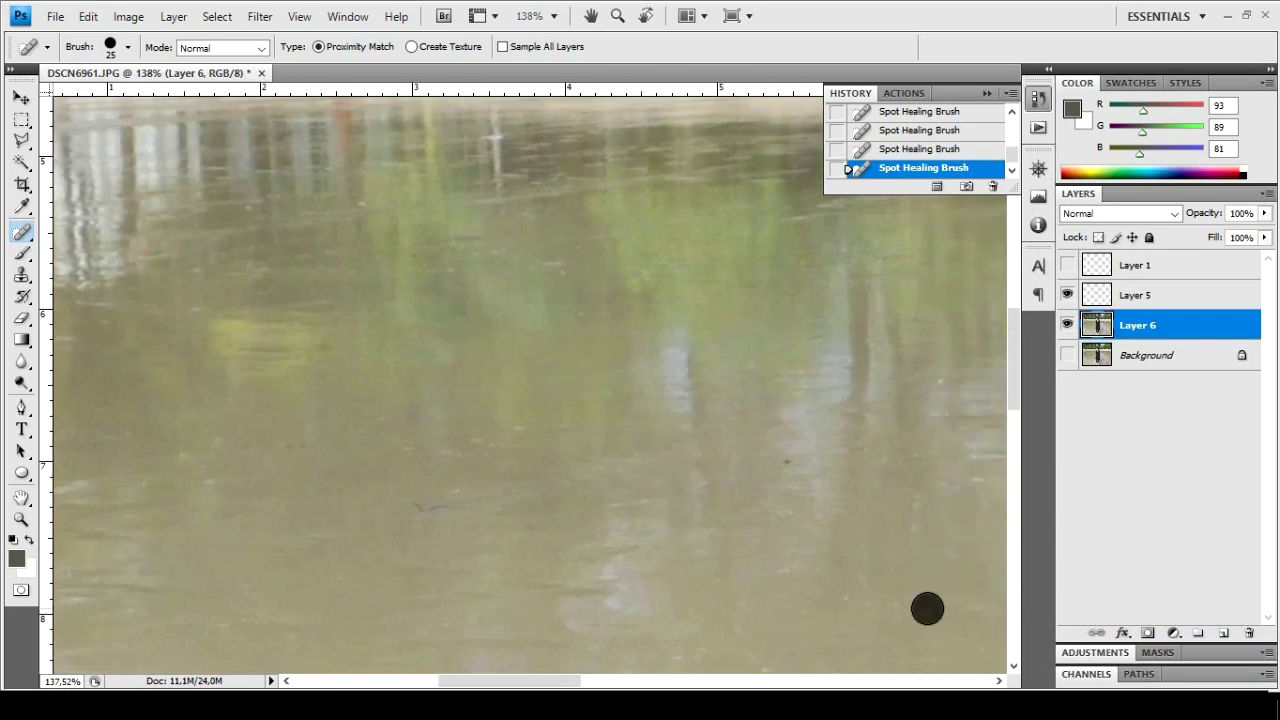
pyautogui.hscroll(9, 861, 589)
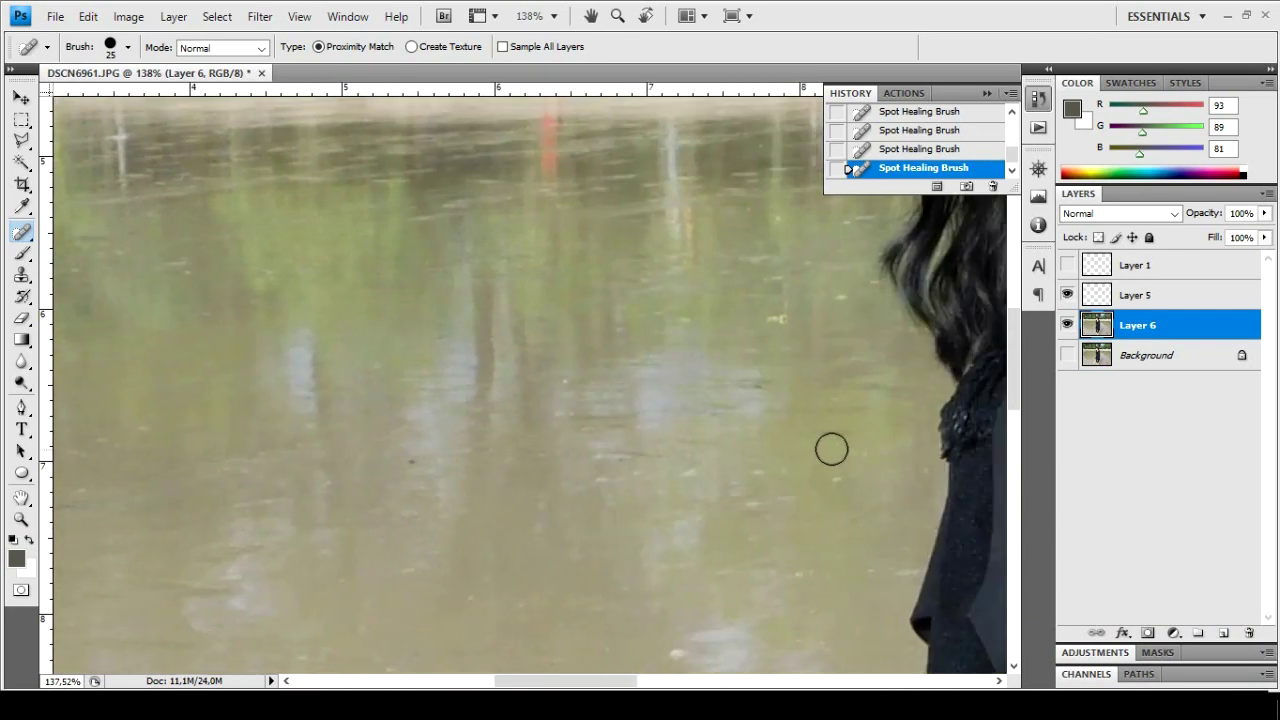
pyautogui.click(782, 318)
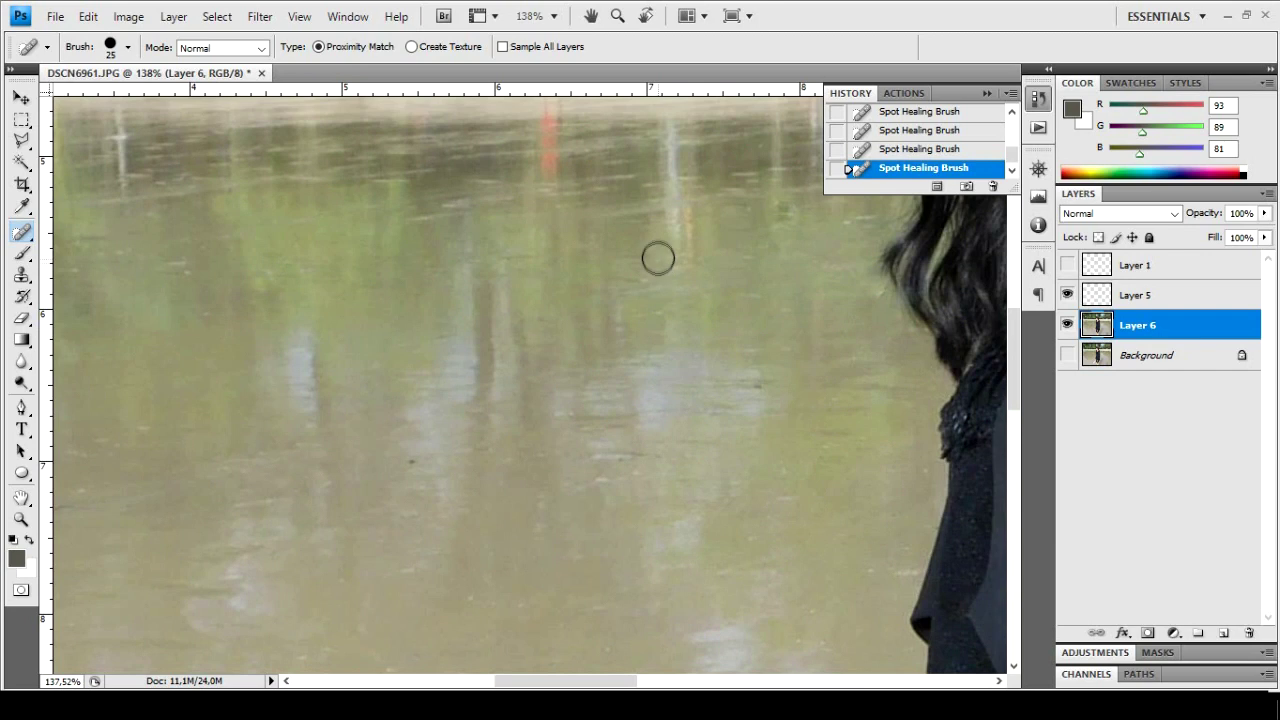
# Copy a lassoed patch of clean water beside the black jacket to a new layer and place it over the bright white spot
pyautogui.hscroll(15, 768, 309)
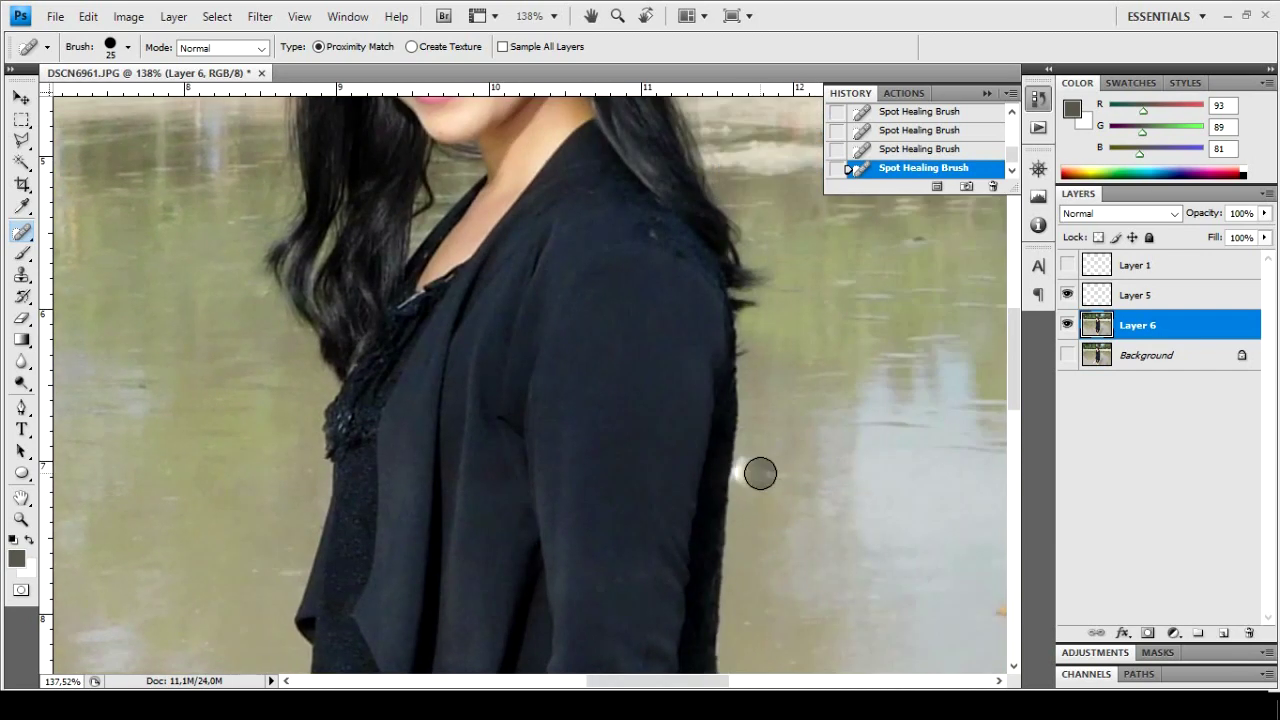
pyautogui.scroll(6, 807, 505)
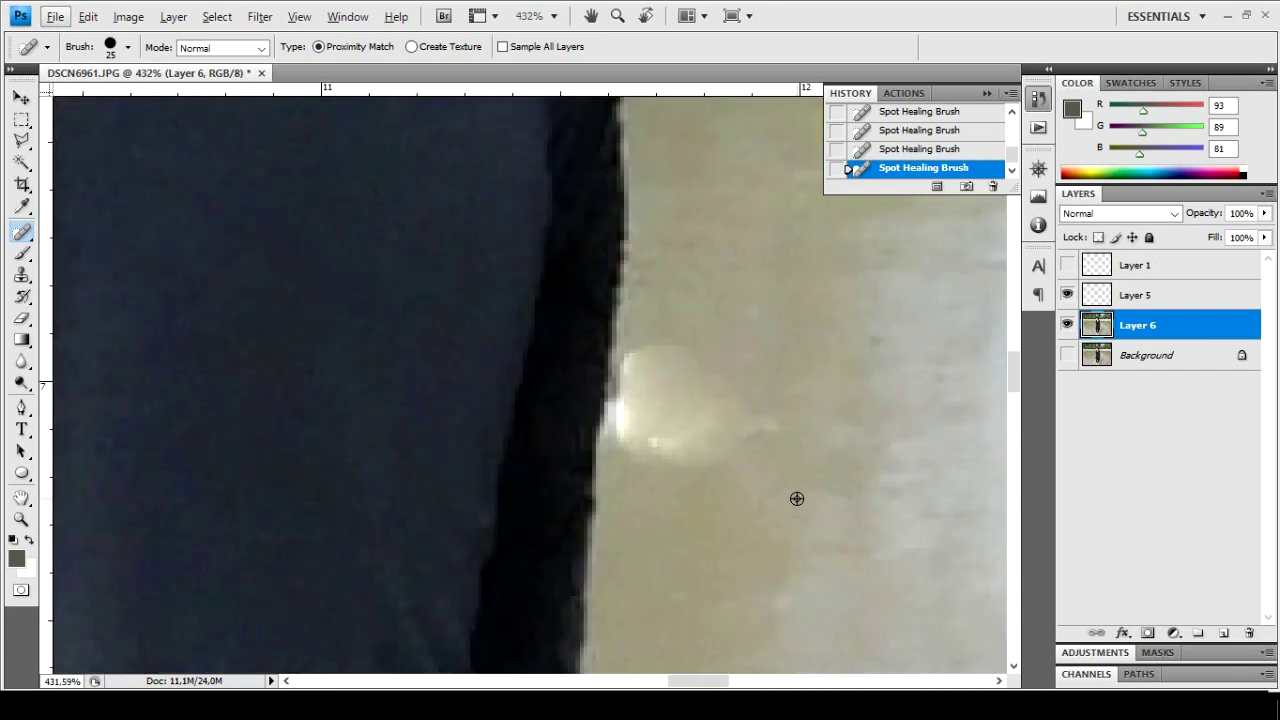
pyautogui.press('l')
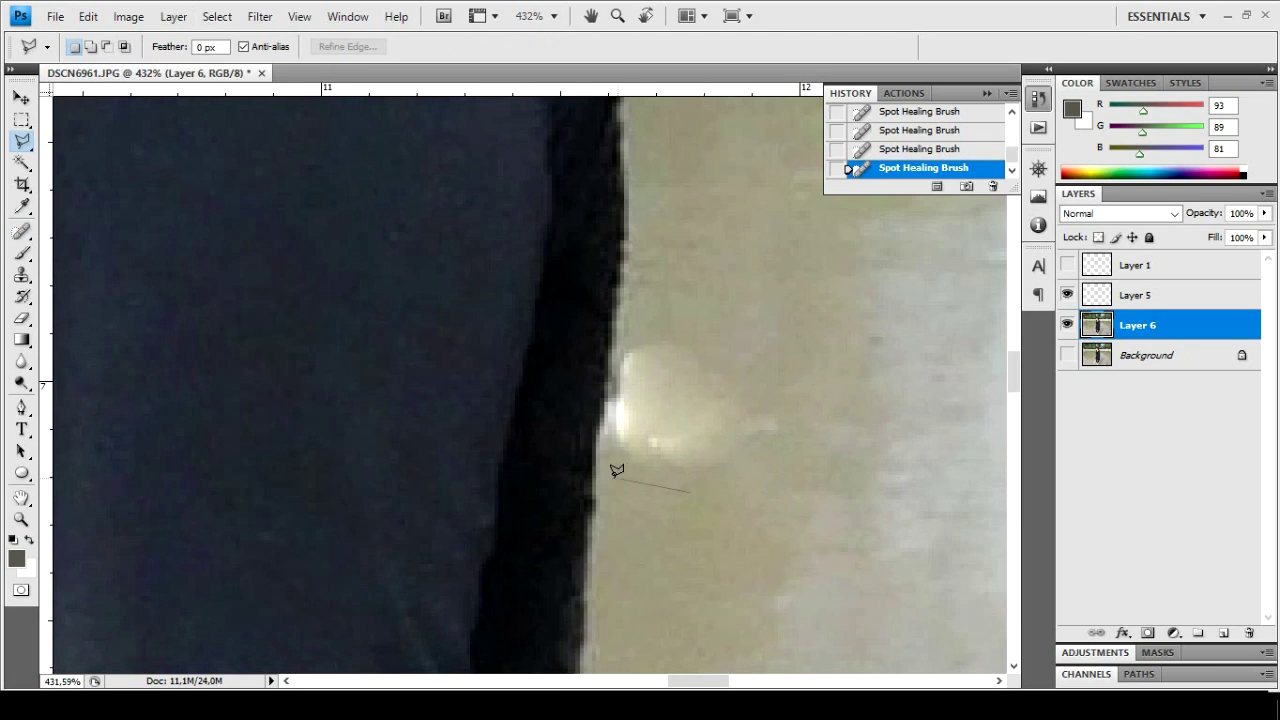
pyautogui.doubleClick(738, 527)
pyautogui.press('j')
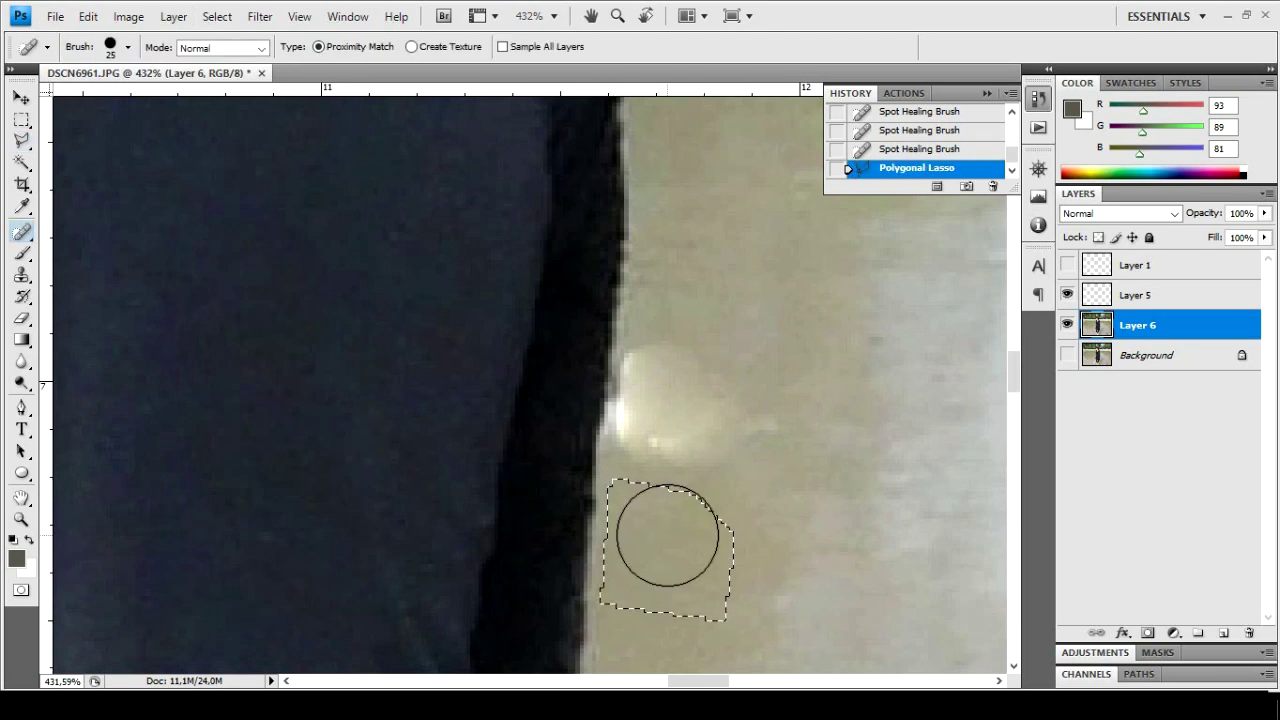
pyautogui.press('v')
pyautogui.hotkey('ctrl', 'j')
pyautogui.moveTo(672, 541); pyautogui.dragTo(675, 400)
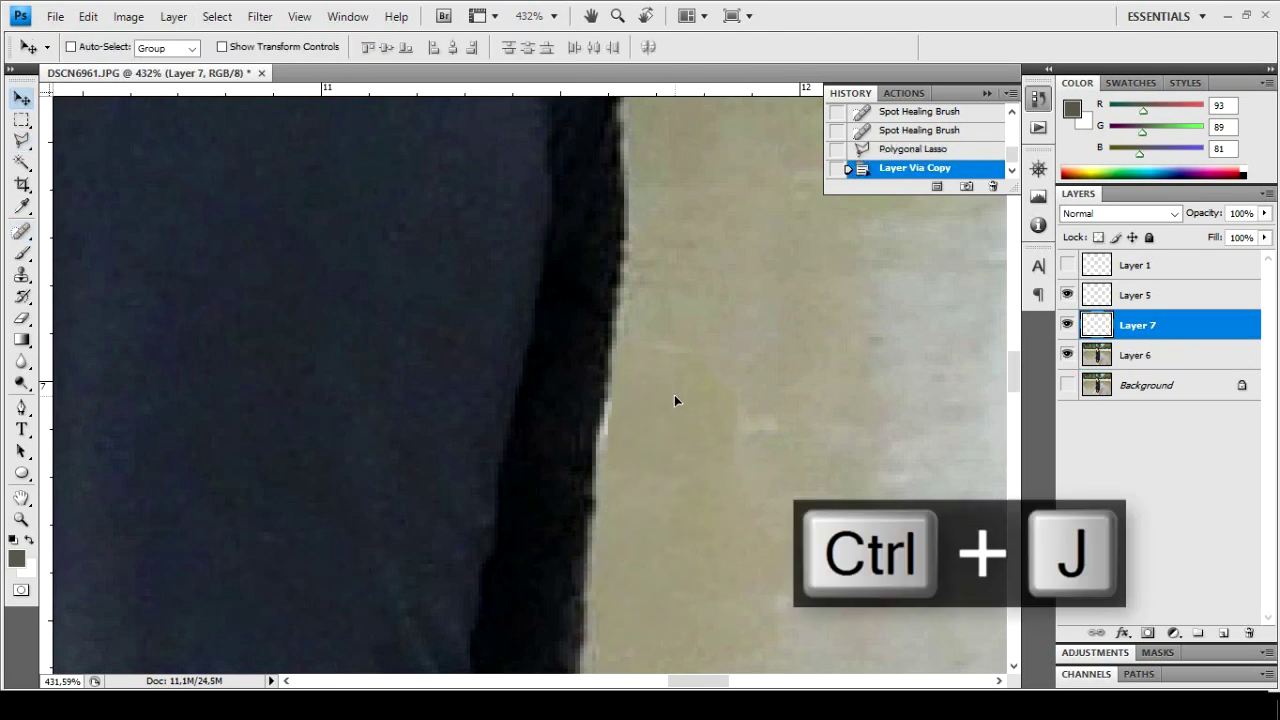
# Enlarge the water patch to 137% in width and height and merge it with Layer 6
pyautogui.hotkey('ctrl', 't')
pyautogui.moveTo(743, 471); pyautogui.dragTo(793, 534)
pyautogui.press('Return')
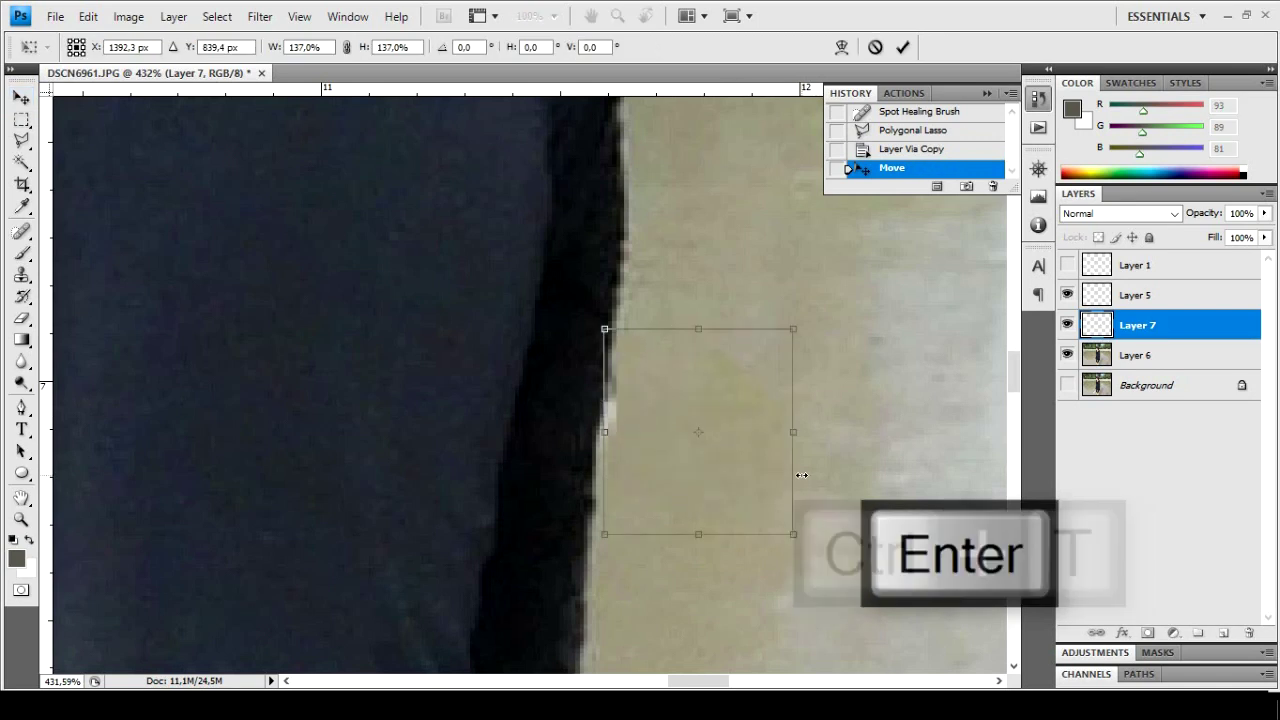
pyautogui.keyDown('shift'); pyautogui.click(1137, 358); pyautogui.keyUp('shift')
pyautogui.hotkey('ctrl', 'e')
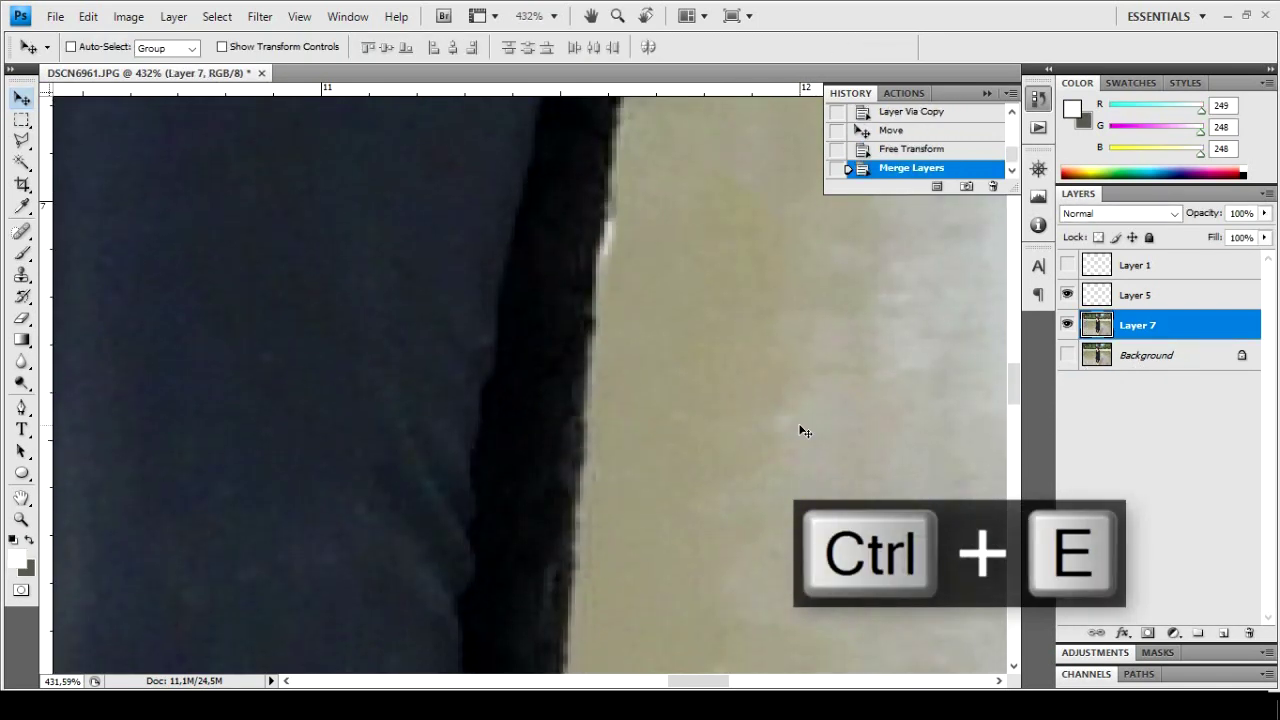
# Remove the orange speck and other small marks from the water behind the woman with the Spot Healing Brush
pyautogui.scroll(-5, 805, 431)
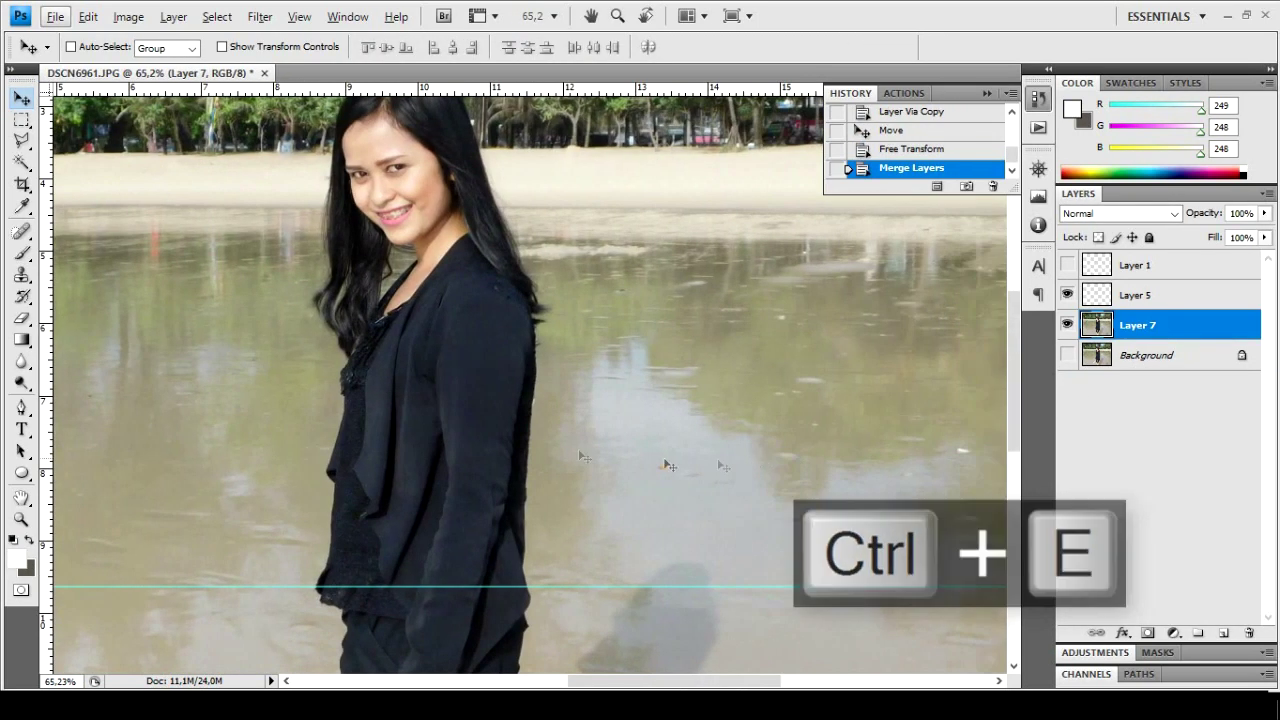
pyautogui.click(22, 253)
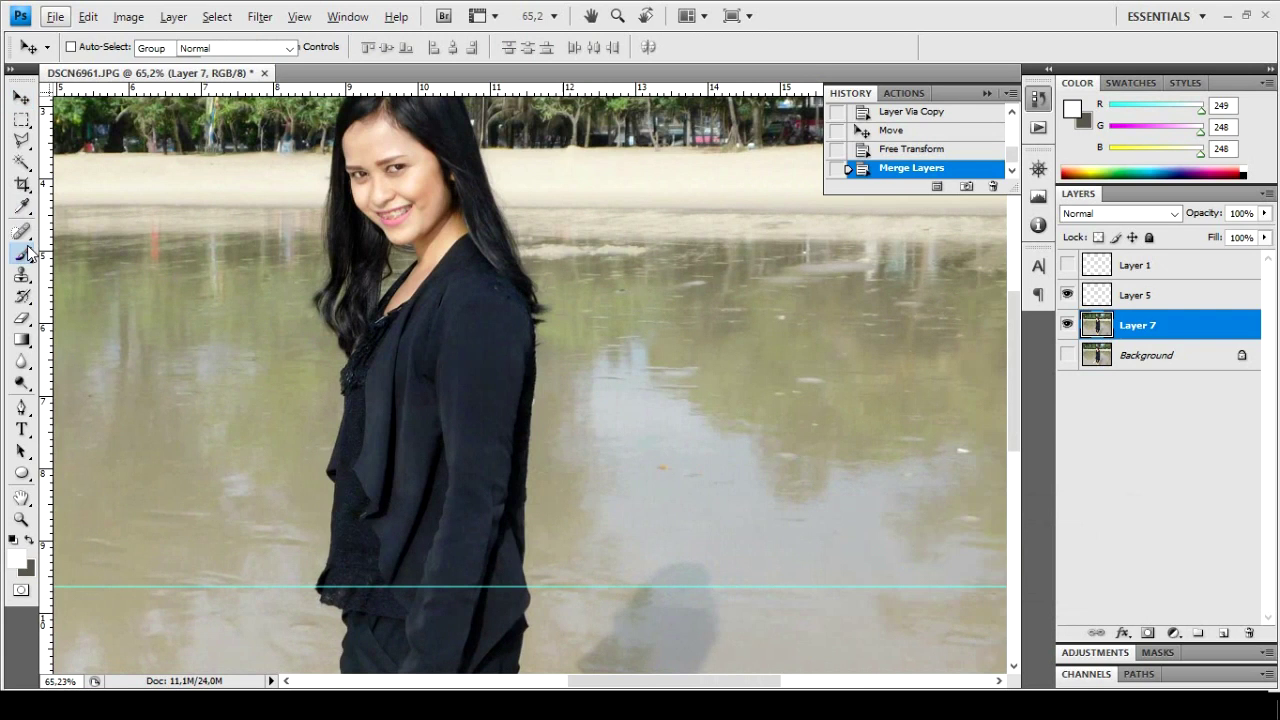
pyautogui.click(22, 231)
pyautogui.click(663, 468)
pyautogui.click(689, 471)
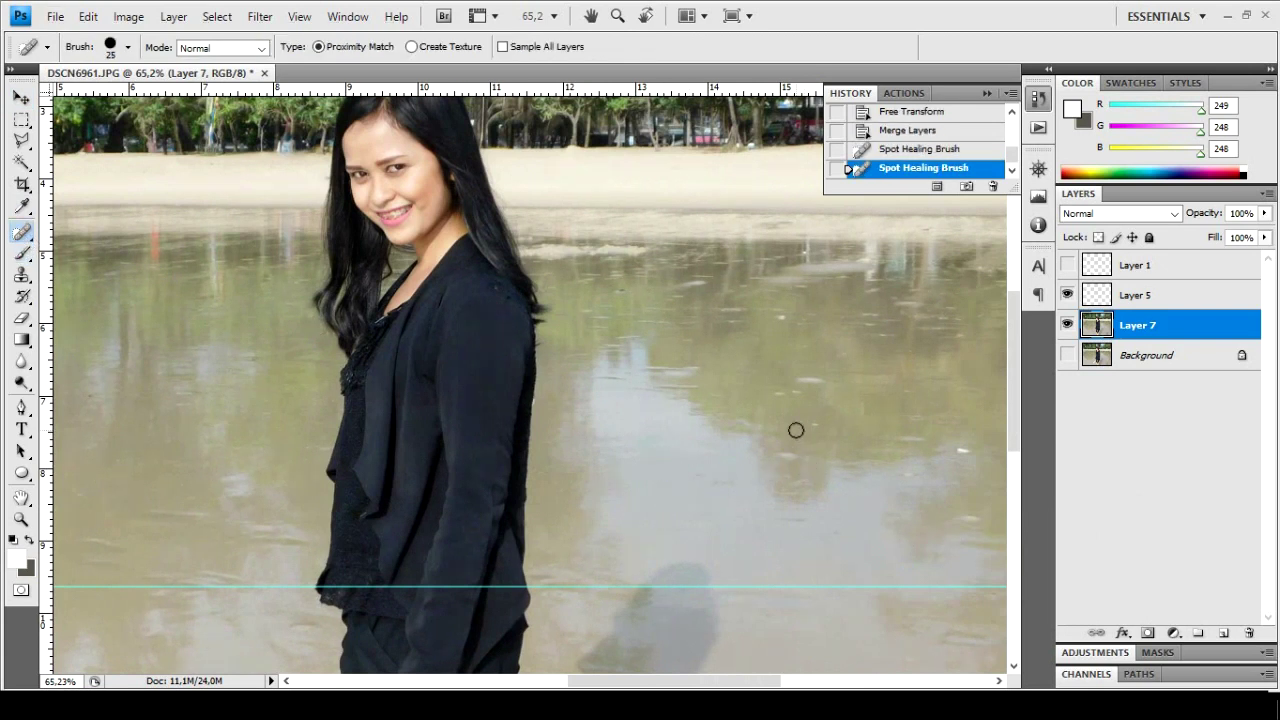
pyautogui.click(788, 455)
pyautogui.click(812, 430)
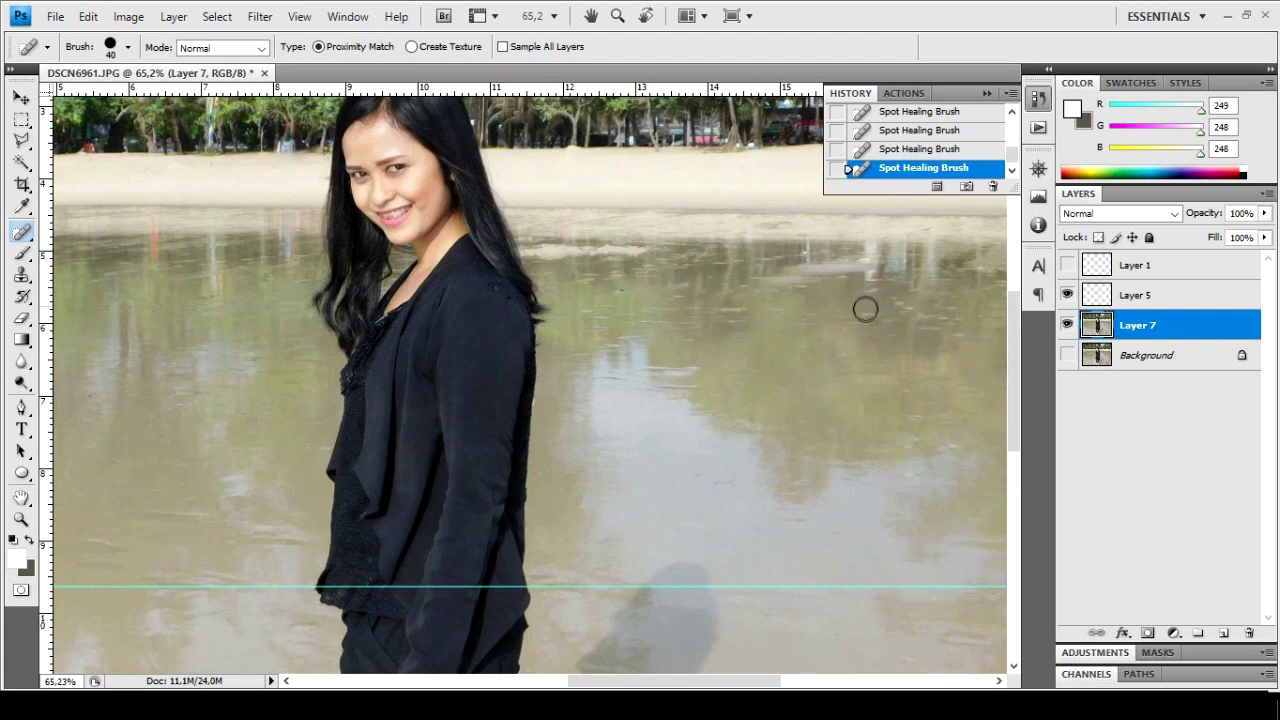
# Copy a lassoed strip of sand below the tree line to a new layer and fit it over the grey-shirted walker's feet
pyautogui.scroll(-4, 898, 305)
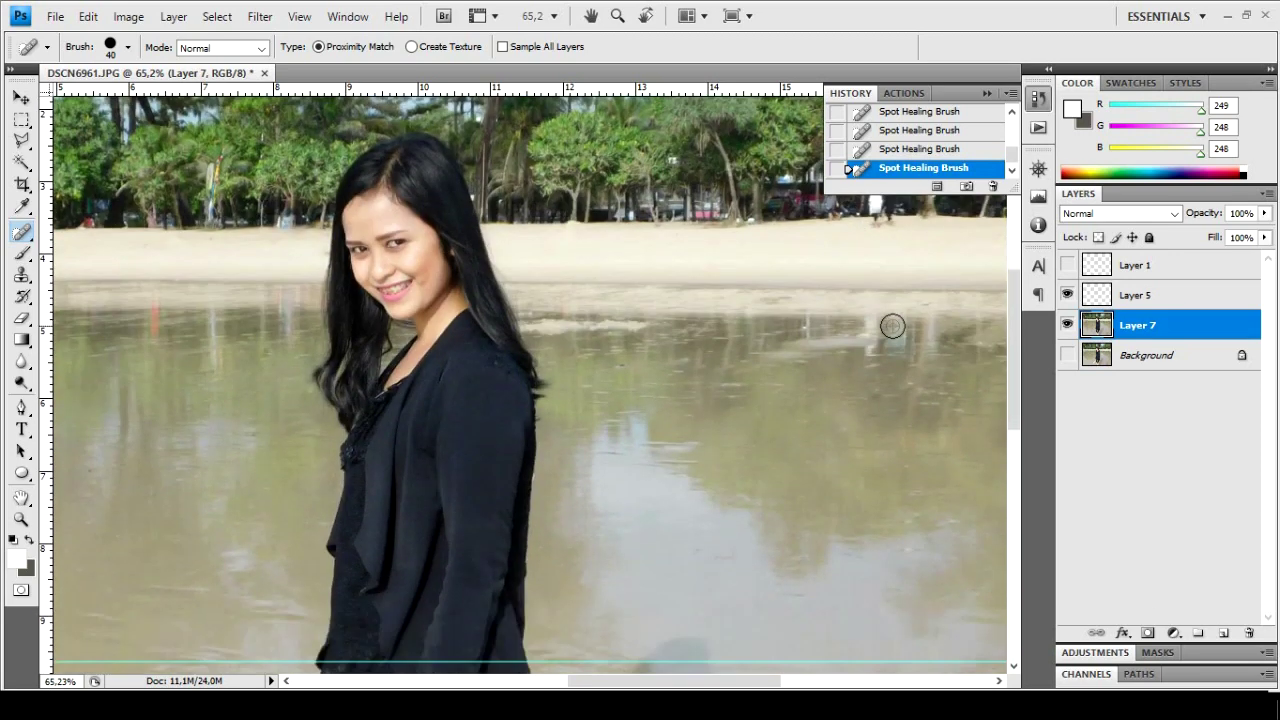
pyautogui.scroll(8, 811, 244)
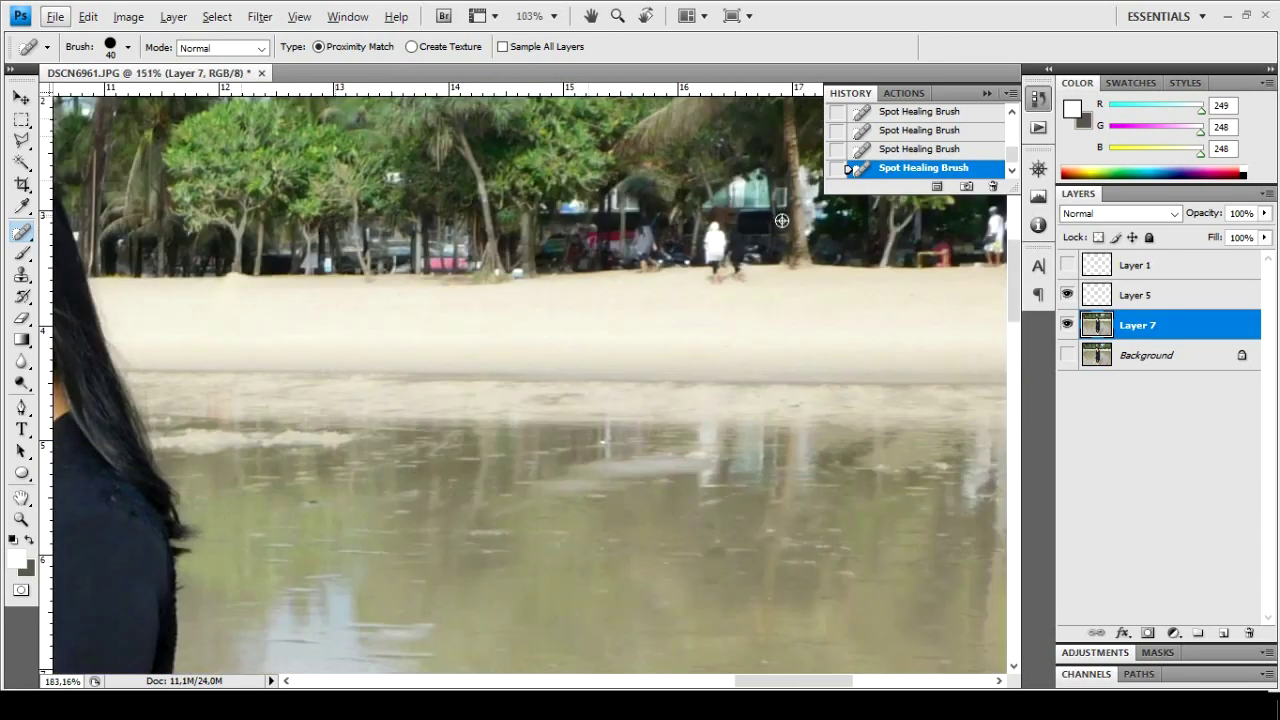
pyautogui.press('l')
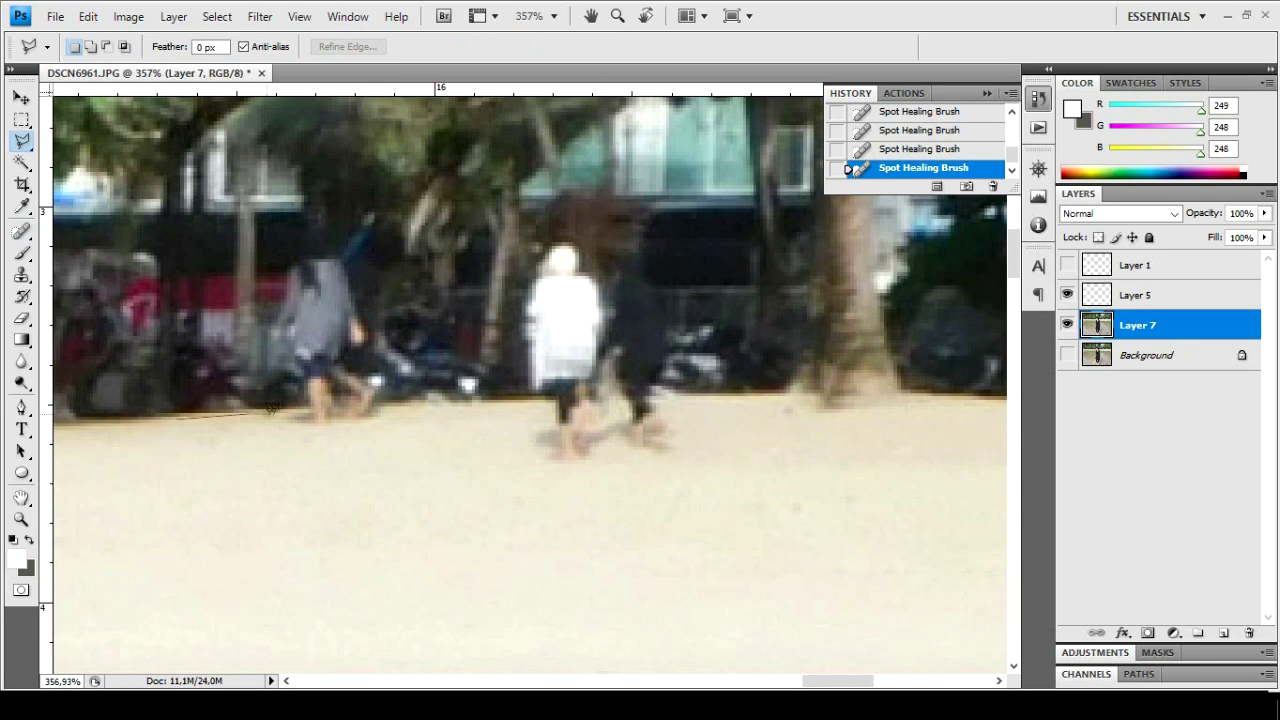
pyautogui.doubleClick(163, 440)
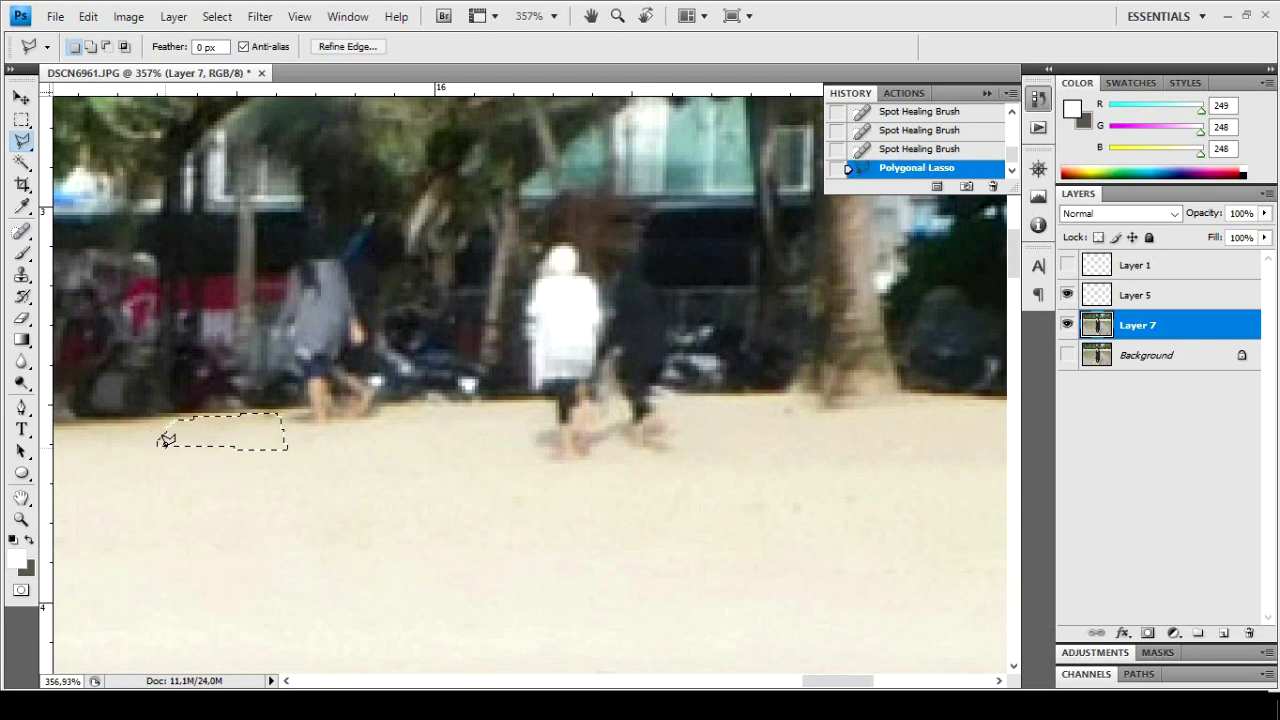
pyautogui.hotkey('ctrl', 'j')
pyautogui.press('v')
pyautogui.moveTo(229, 437); pyautogui.dragTo(434, 426)
pyautogui.hotkey('ctrl', 't')
pyautogui.press('Return')
pyautogui.moveTo(360, 410); pyautogui.dragTo(353, 406)
# Copy a rectangle of sand from Layer 7 to a new layer, cover the white- and black-clothed walkers' feet, and duplicate the patch
pyautogui.click(1138, 356)
pyautogui.press('m')
pyautogui.moveTo(698, 391)
pyautogui.mouseDown()
pyautogui.moveTo(743, 396)
pyautogui.moveTo(704, 396)
pyautogui.moveTo(786, 457)
pyautogui.moveTo(686, 429)
pyautogui.moveTo(673, 440)
pyautogui.moveTo(639, 424)
pyautogui.moveTo(575, 427)
pyautogui.mouseUp()
pyautogui.hotkey('ctrl', 'j')
pyautogui.press('v')
pyautogui.hotkey('ctrl', 'd')
pyautogui.hotkey('ctrl', 'j')
# Merge Layer 9 and its copy with each other and with Layer 7
pyautogui.keyDown('ctrl'); pyautogui.click(1150, 386); pyautogui.keyUp('ctrl')
pyautogui.hotkey('ctrl', 'e')
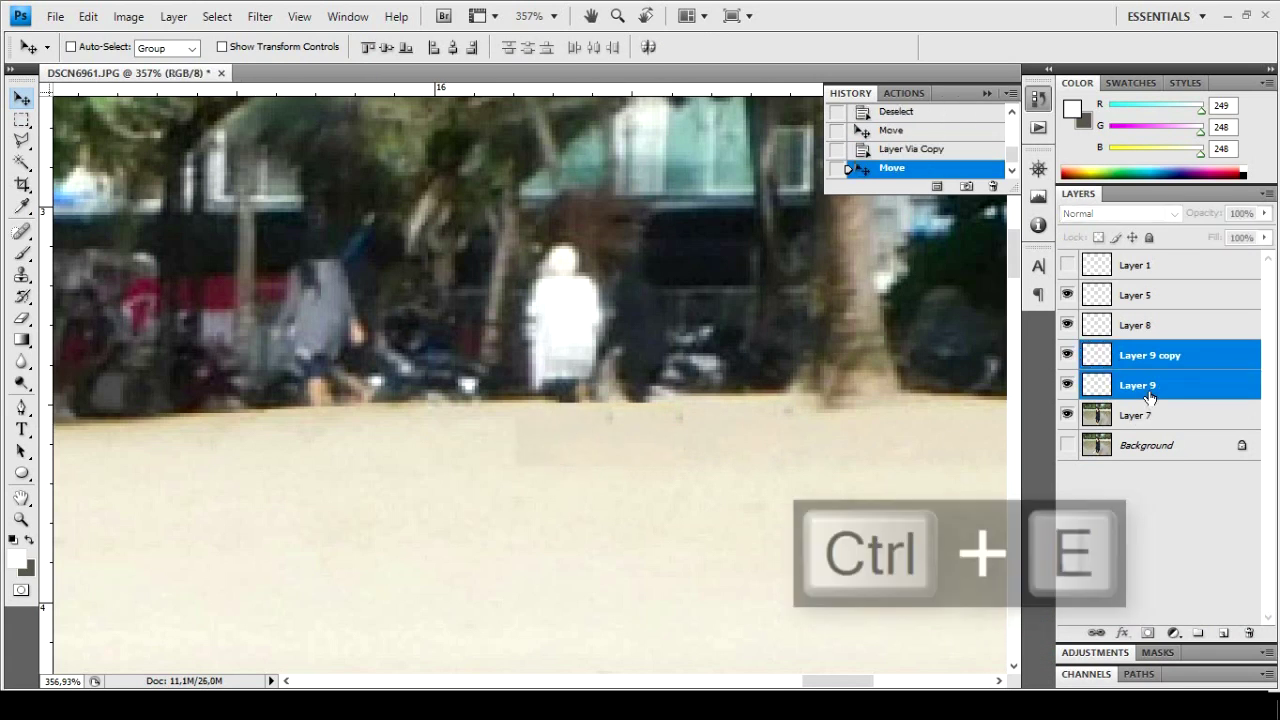
pyautogui.keyDown('ctrl'); pyautogui.click(1175, 388); pyautogui.keyUp('ctrl')
pyautogui.hotkey('ctrl', 'e')
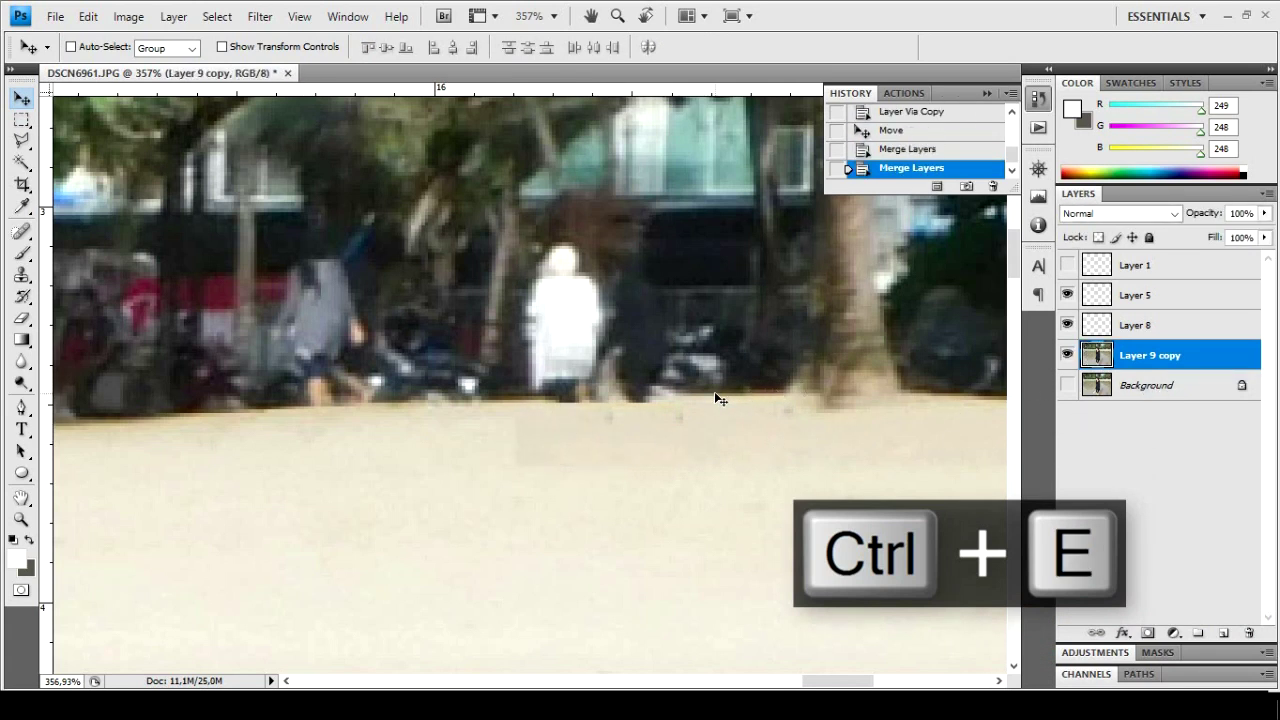
# Blend the visible edge of the pasted sand patch below the walkers into the beach with the Healing Brush
pyautogui.click(21, 231)
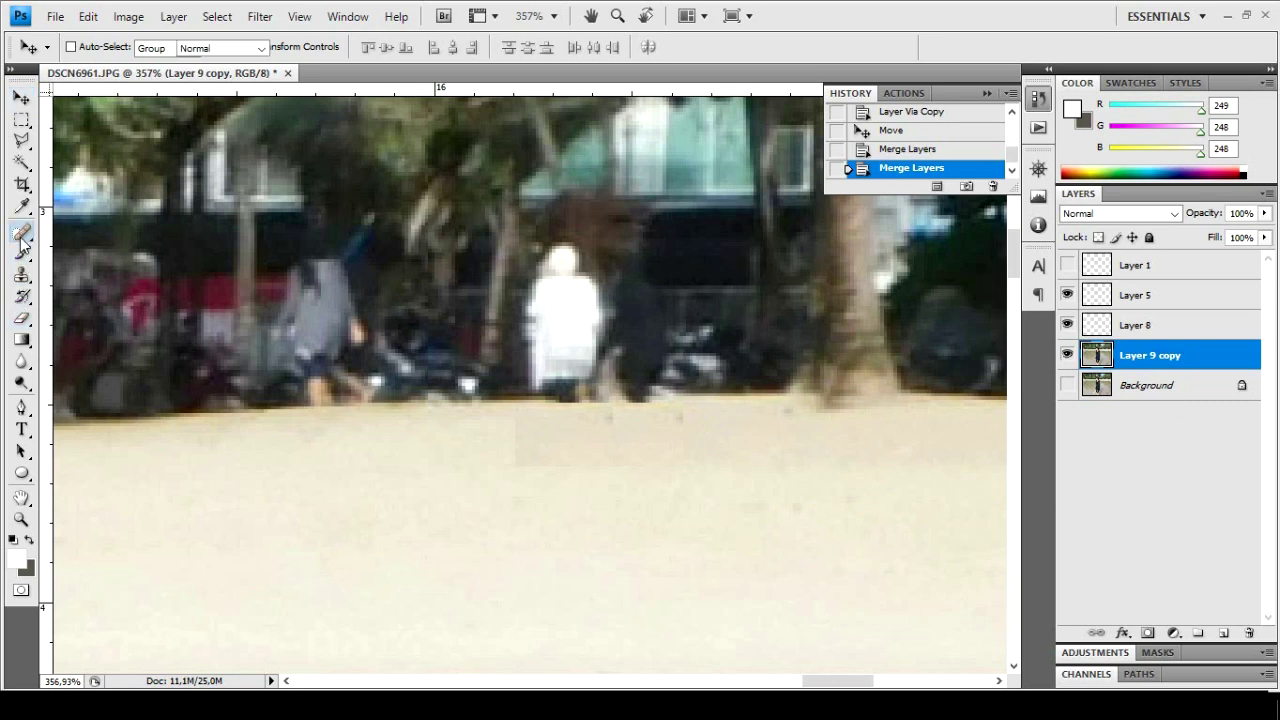
pyautogui.click(483, 441)
pyautogui.click(515, 457)
pyautogui.scroll(-6, 667, 487)
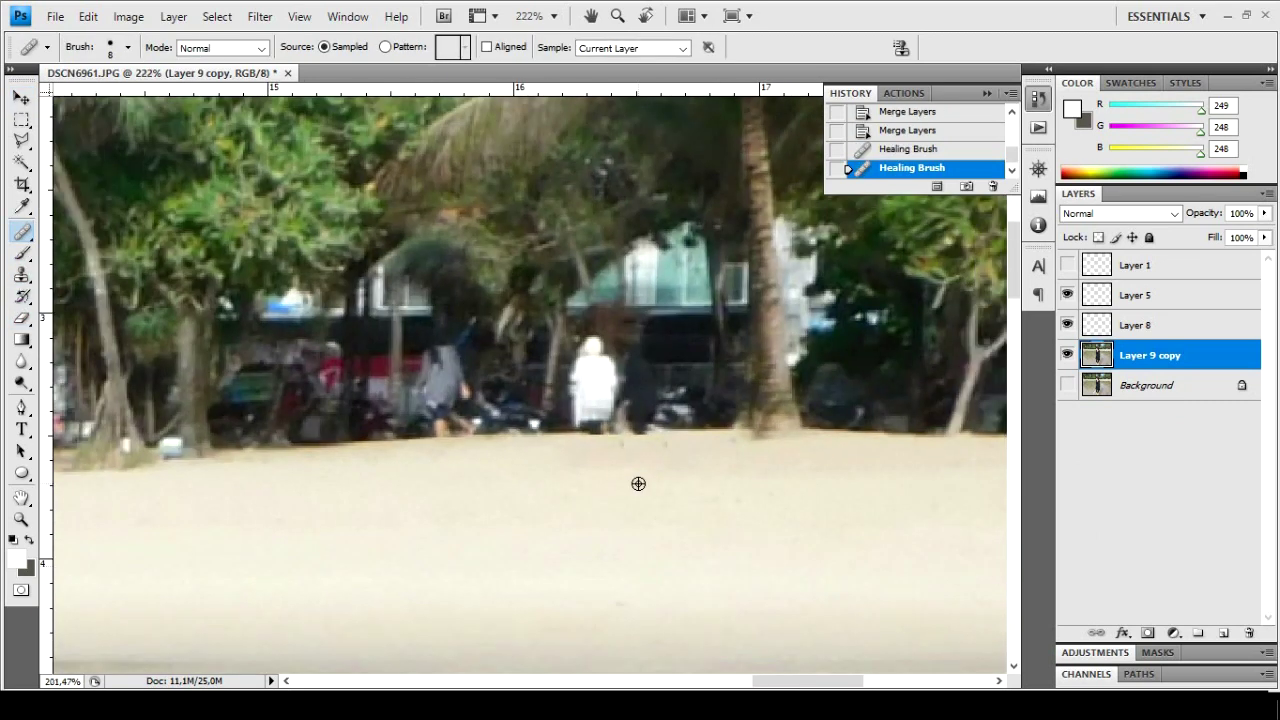
pyautogui.scroll(6, 635, 481)
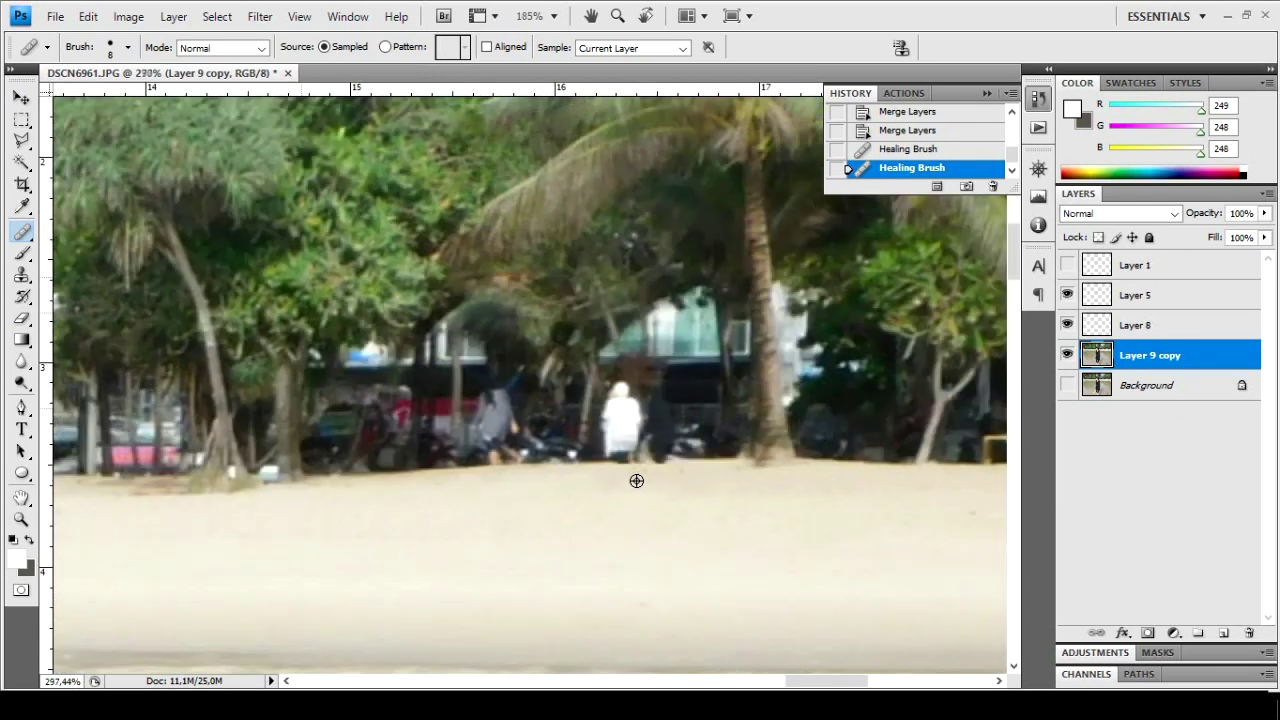
pyautogui.press('m')
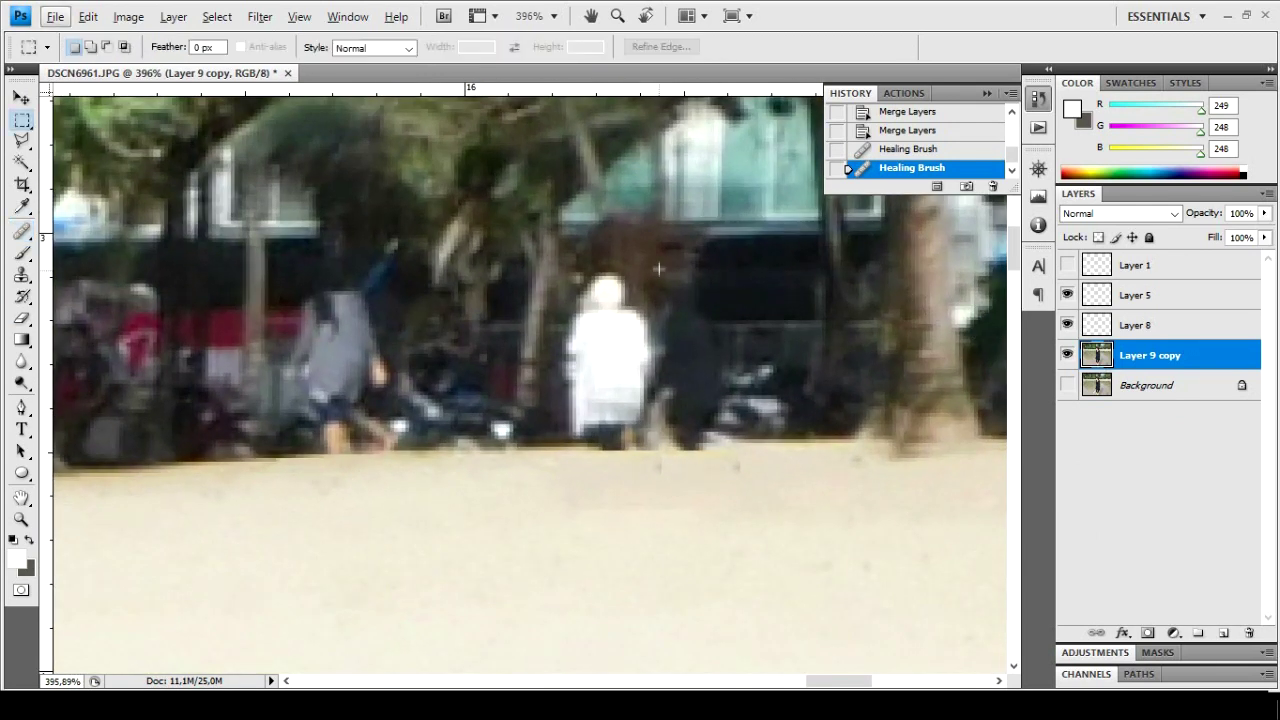
pyautogui.hotkey('ctrl', 'd')
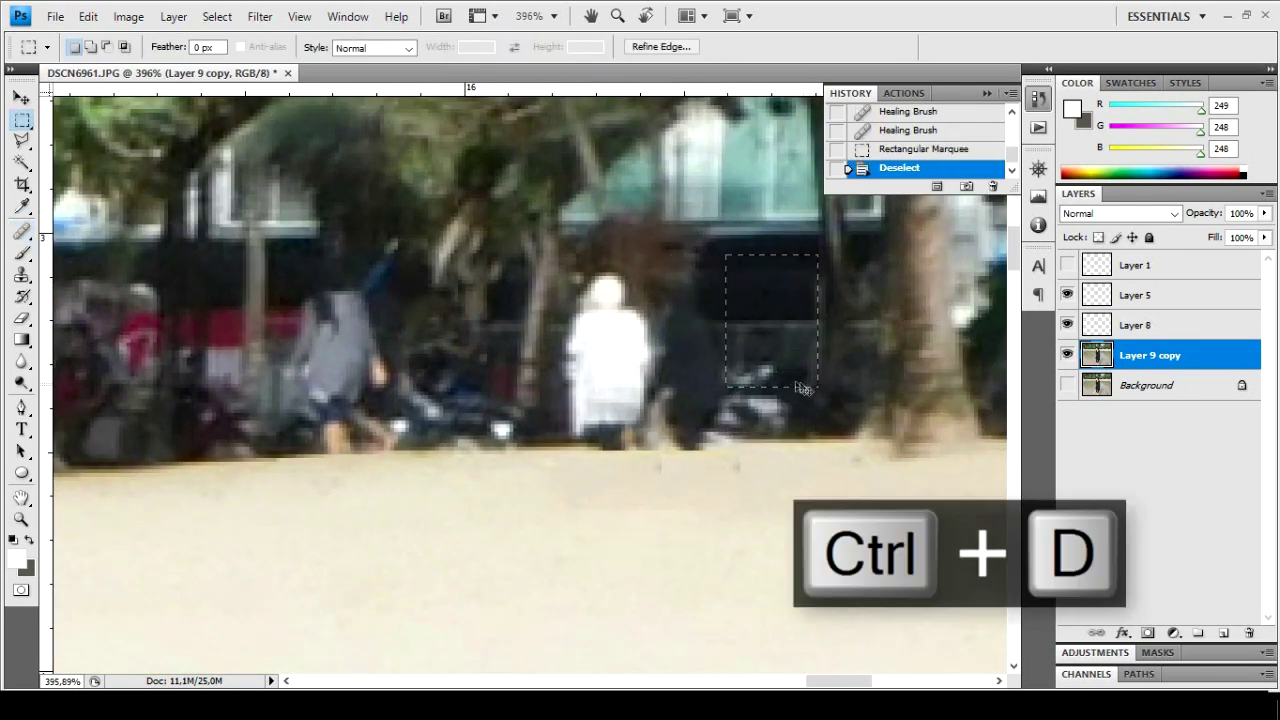
# Try a Curves adjustment on a rectangular selection around the white-clothed walker, then clear the selection
pyautogui.scroll(-2, 737, 379)
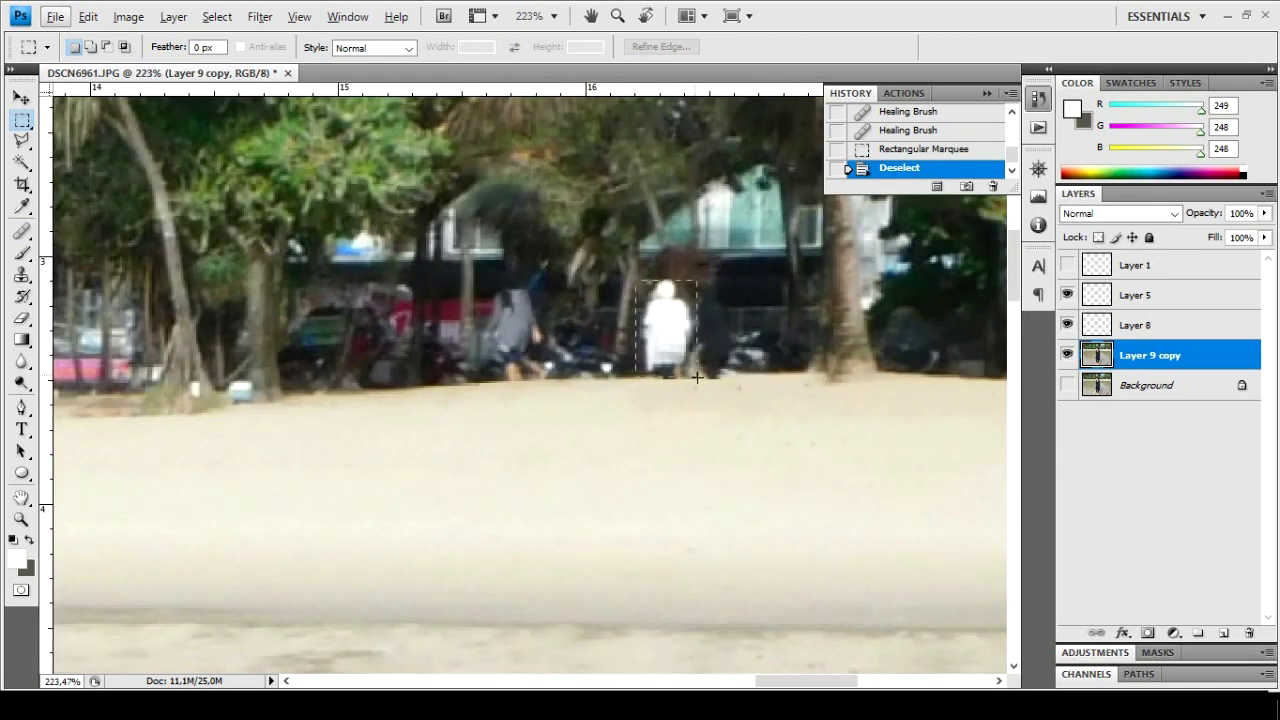
pyautogui.moveTo(697, 377); pyautogui.dragTo(699, 378)
pyautogui.hotkey('ctrl', 'm')
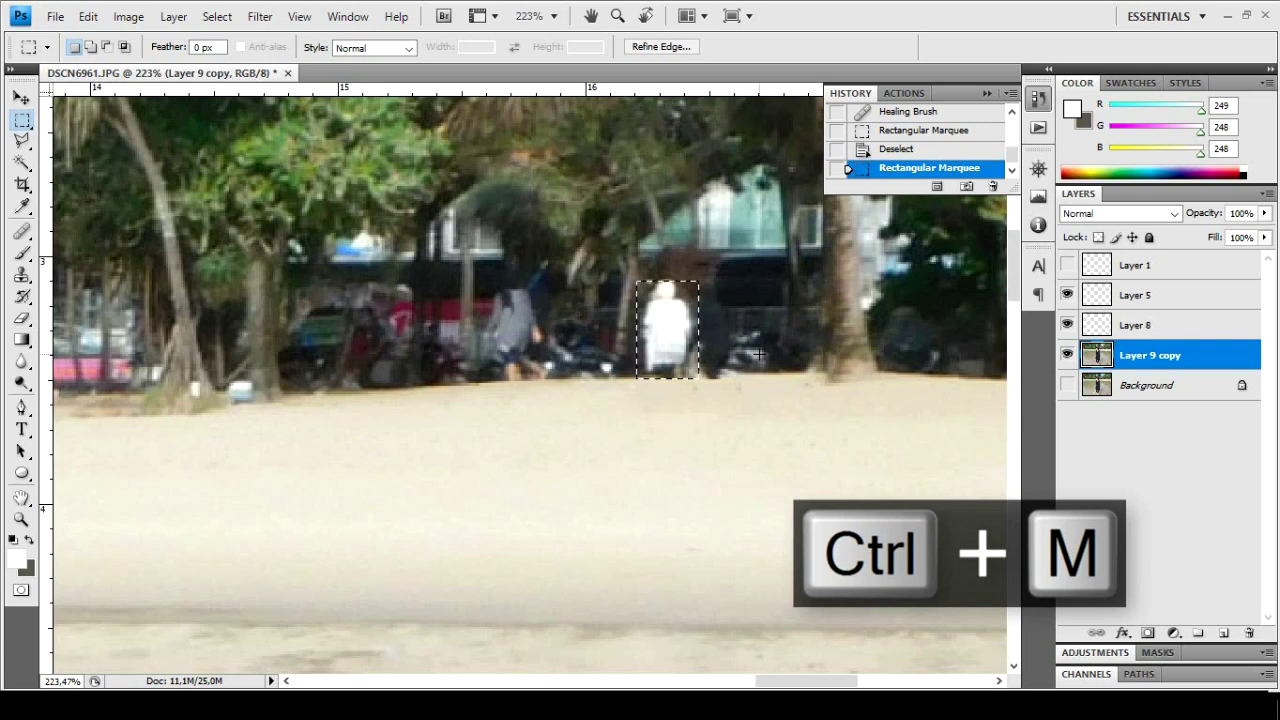
pyautogui.click(128, 16)
pyautogui.moveTo(157, 65)
pyautogui.click(363, 100)
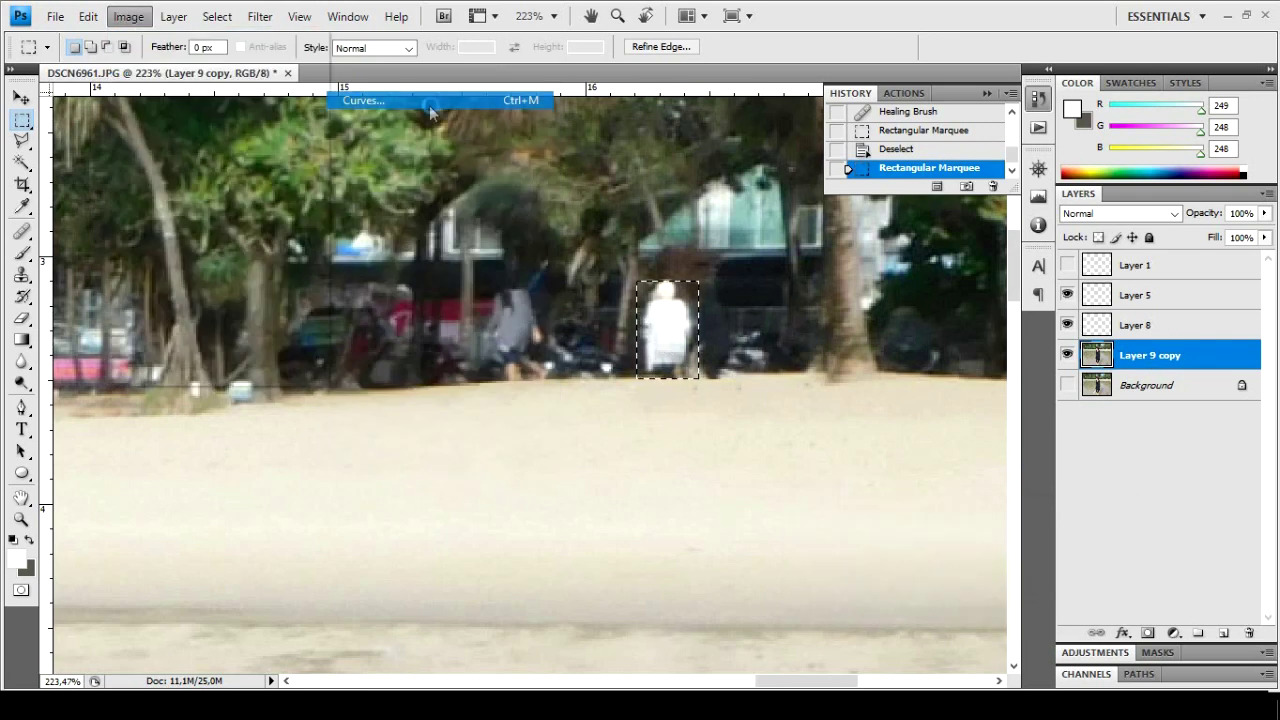
pyautogui.moveTo(886, 277); pyautogui.dragTo(923, 271)
pyautogui.press('Escape')
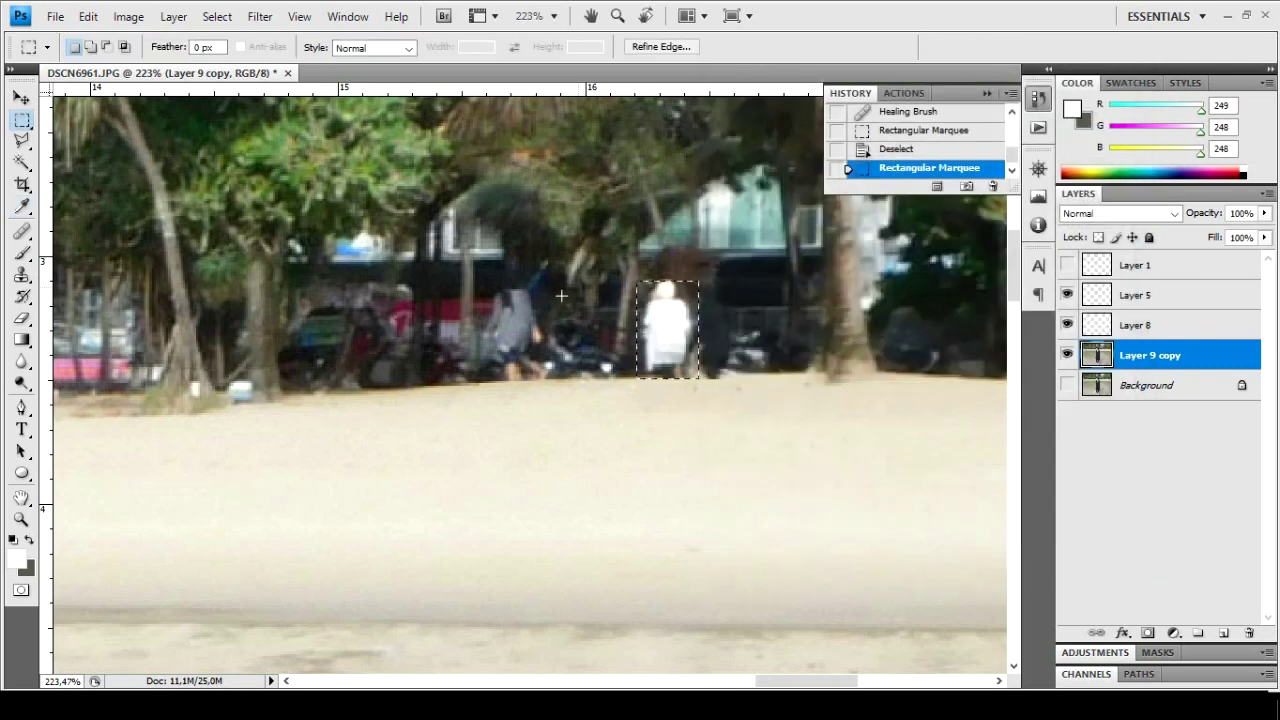
pyautogui.scroll(-4, 549, 299)
pyautogui.hotkey('ctrl', 'd')
# Create a new layer above Layer 9 copy and paint over the white-clothed walker with dark grey sampled from the neighbouring figure
pyautogui.scroll(7, 549, 299)
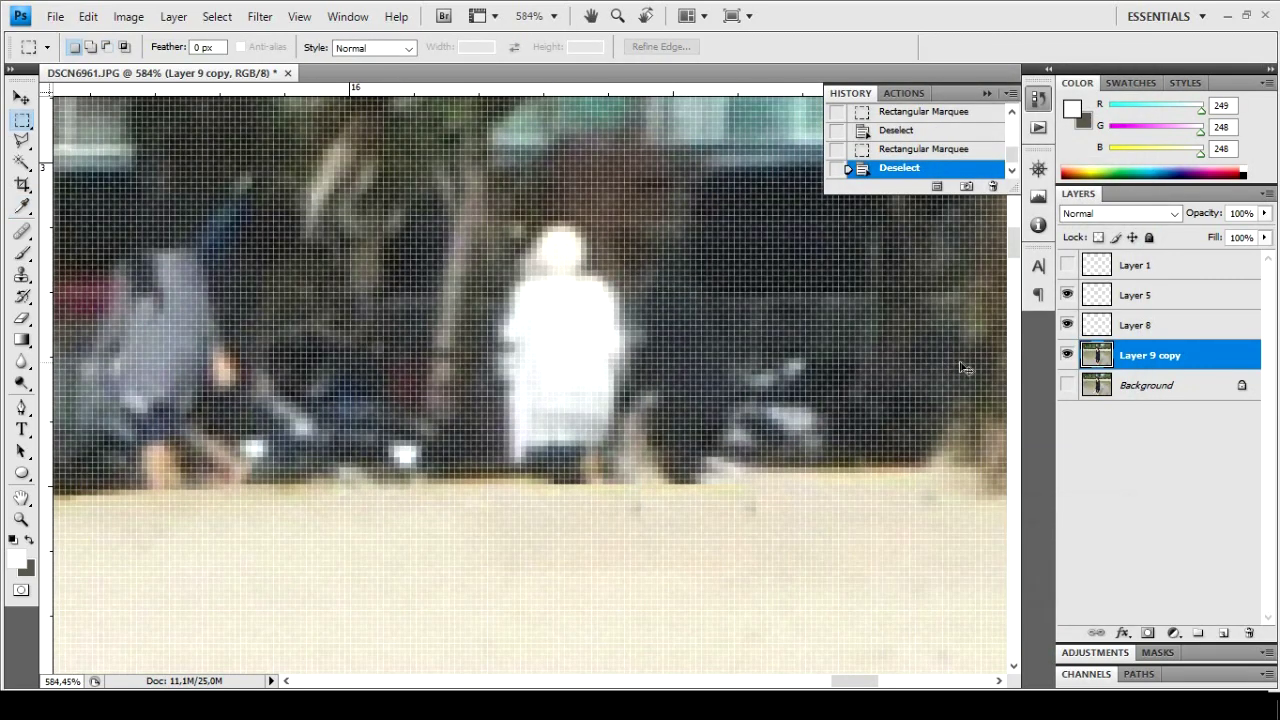
pyautogui.hotkey('ctrl', 'shift', 'n')
pyautogui.click(790, 219)
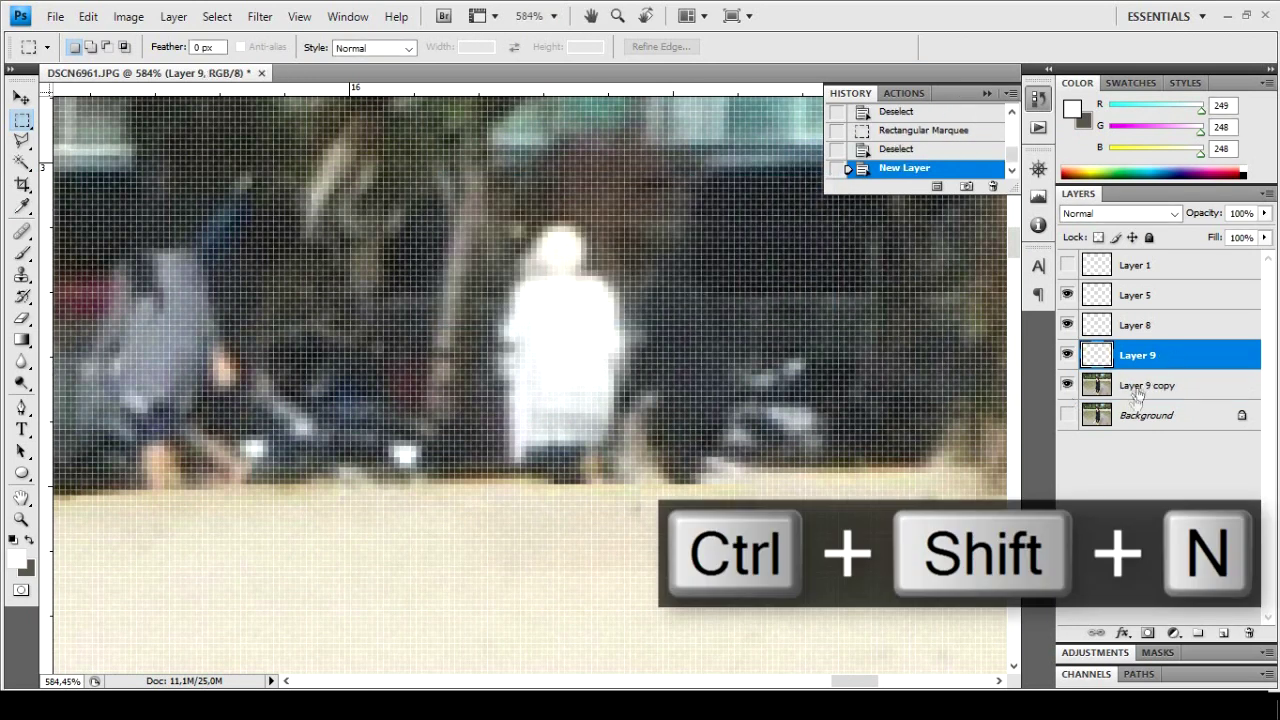
pyautogui.press('b')
pyautogui.keyDown('alt'); pyautogui.click(682, 312); pyautogui.keyUp('alt')
pyautogui.moveTo(554, 248)
pyautogui.mouseDown()
pyautogui.moveTo(528, 302)
pyautogui.moveTo(532, 350)
pyautogui.mouseUp()
pyautogui.moveTo(565, 245); pyautogui.dragTo(602, 360)
pyautogui.moveTo(590, 300); pyautogui.dragTo(575, 390)
pyautogui.moveTo(548, 270)
pyautogui.mouseDown()
pyautogui.moveTo(558, 316)
pyautogui.moveTo(514, 444)
pyautogui.mouseUp()
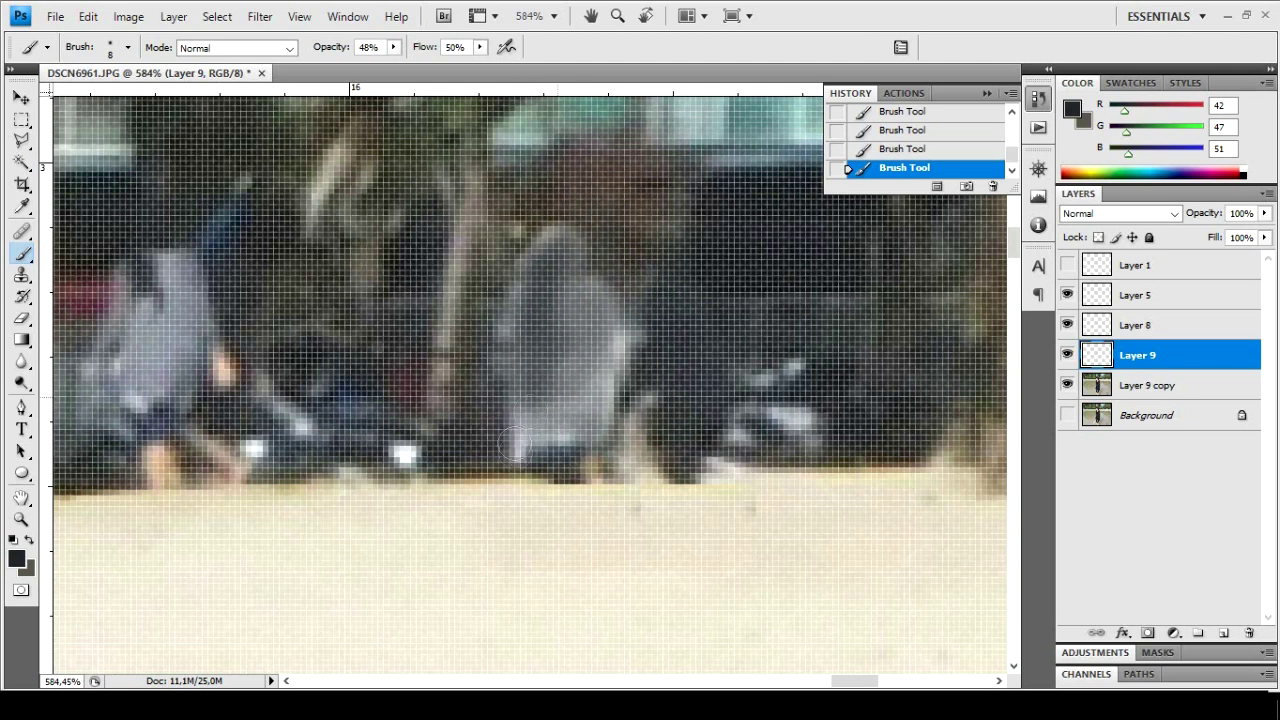
pyautogui.moveTo(563, 385); pyautogui.dragTo(600, 311)
pyautogui.moveTo(571, 256)
pyautogui.mouseDown()
pyautogui.moveTo(530, 354)
pyautogui.moveTo(590, 314)
pyautogui.moveTo(564, 376)
pyautogui.moveTo(566, 276)
pyautogui.moveTo(516, 346)
pyautogui.moveTo(566, 428)
pyautogui.moveTo(514, 437)
pyautogui.moveTo(539, 444)
pyautogui.moveTo(595, 330)
pyautogui.moveTo(551, 354)
pyautogui.moveTo(522, 429)
pyautogui.mouseUp()
pyautogui.press(']')
pyautogui.press(']')
pyautogui.scroll(-3, 620, 425)
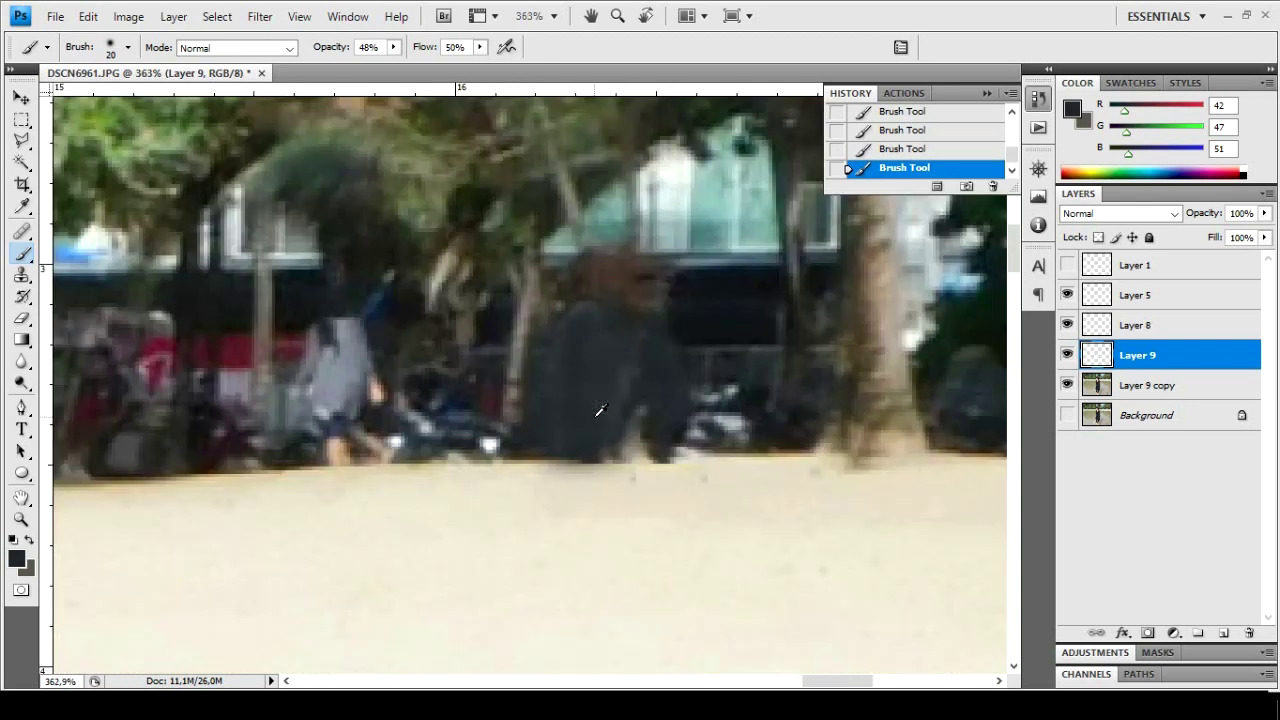
# Copy a rectangle of motorbikes beside the grey-shirted walker from Layer 9 copy to a new layer and move it over the walker
pyautogui.scroll(1, 590, 418)
pyautogui.hotkey('alt', '[')
pyautogui.press('m')
pyautogui.moveTo(414, 330); pyautogui.dragTo(515, 456)
pyautogui.hotkey('ctrl', 'j')
pyautogui.press('v')
pyautogui.moveTo(538, 403); pyautogui.dragTo(641, 388)
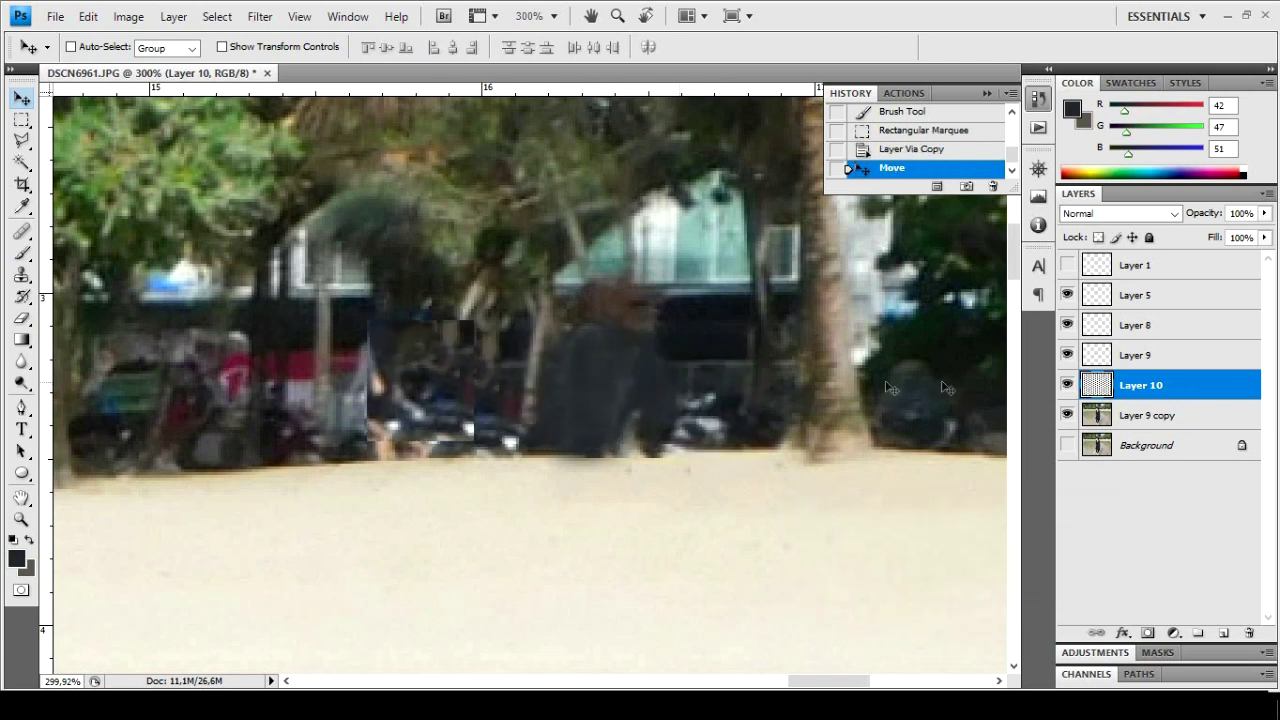
# Delete the pasted motorbike patch layer and the painted Layer 9
pyautogui.press('Delete')
pyautogui.click(1165, 355)
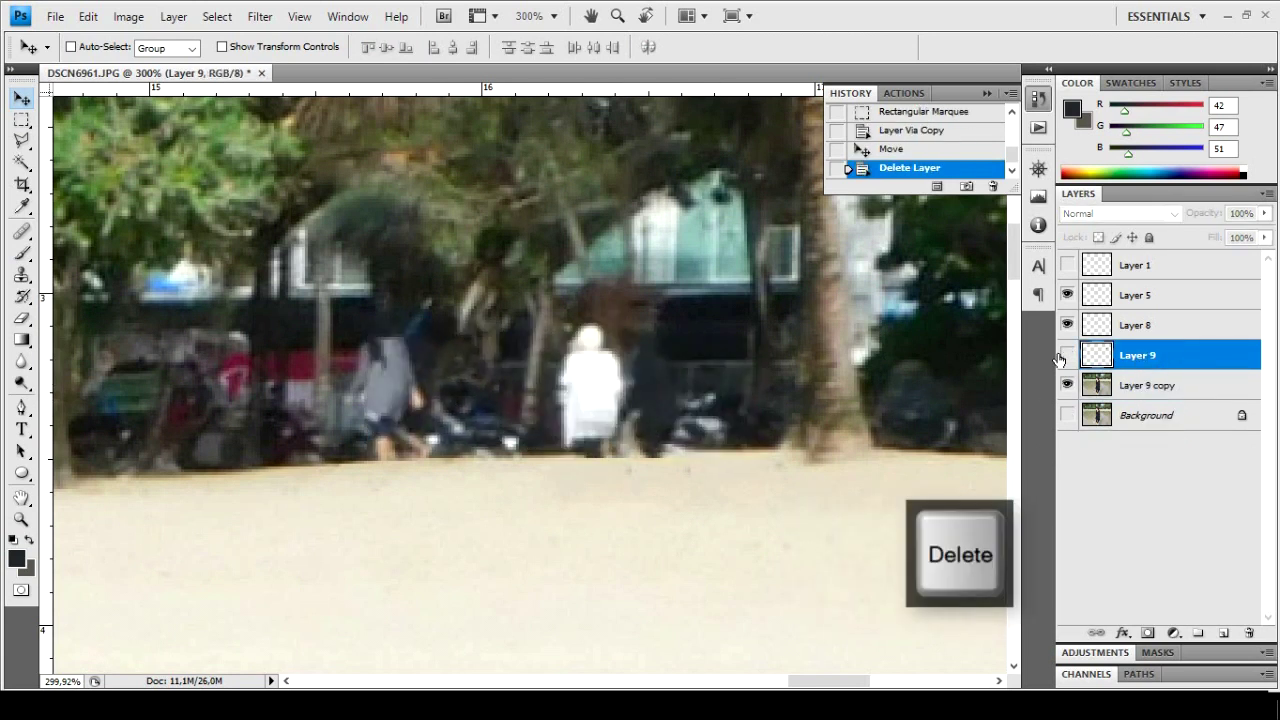
pyautogui.press('Delete')
# Copy a rectangle of motorbikes near the palm trunk to a new layer, move it over the white- and black-clothed walkers and enlarge it
pyautogui.press('m')
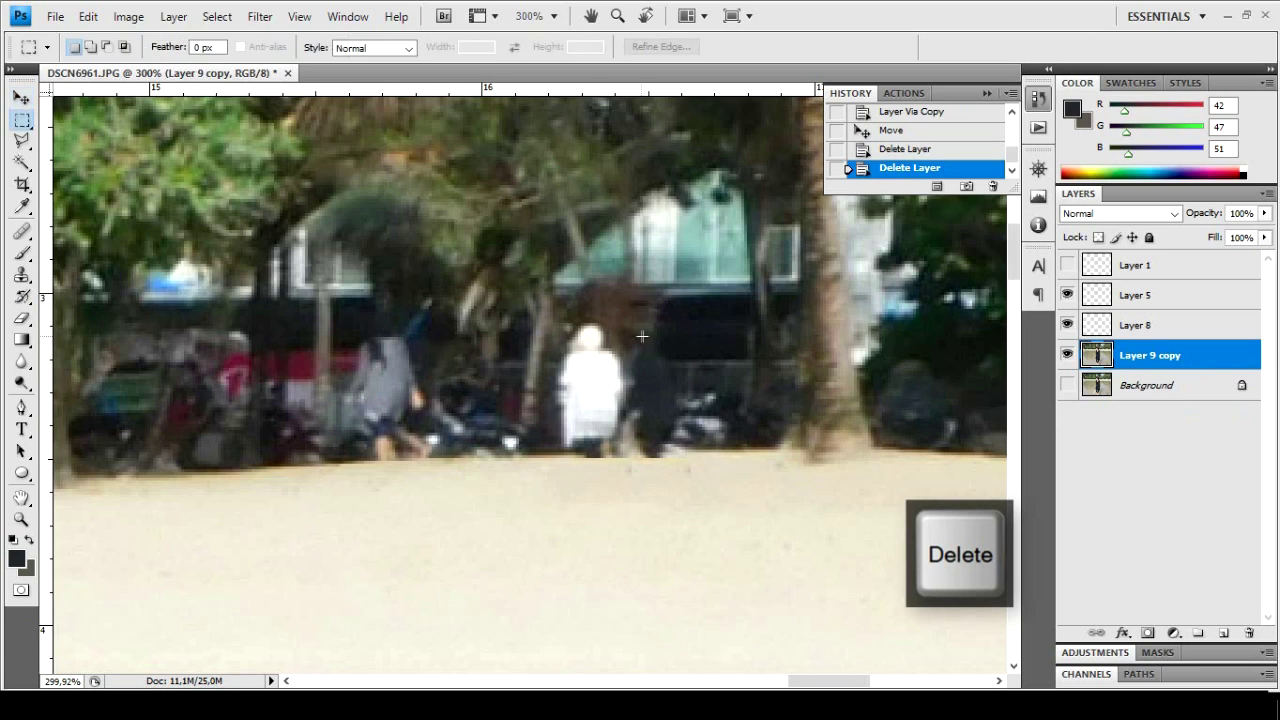
pyautogui.moveTo(775, 454); pyautogui.dragTo(775, 454)
pyautogui.hotkey('ctrl', 'j')
pyautogui.press('v')
pyautogui.moveTo(700, 405); pyautogui.dragTo(590, 410)
pyautogui.hotkey('ctrl', 't')
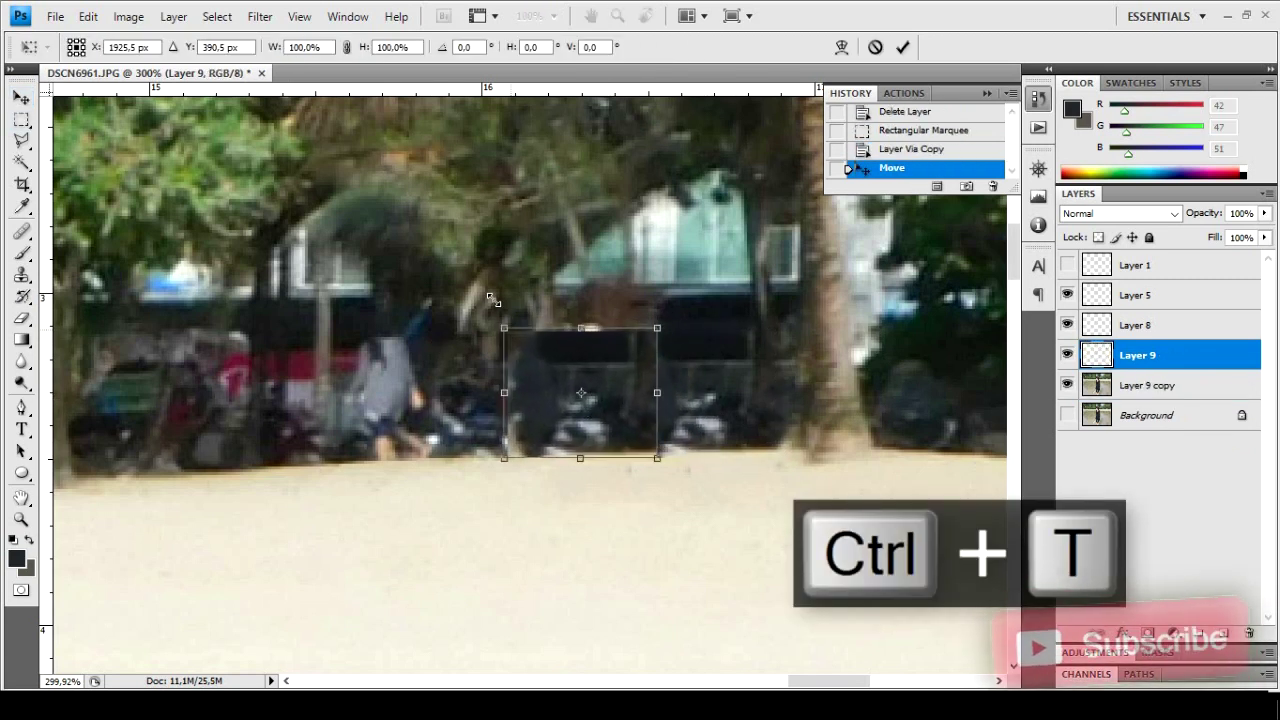
pyautogui.moveTo(508, 331); pyautogui.dragTo(482, 312)
pyautogui.press('Return')
# Merge the motorbike patch with Layer 9 copy and blend its upper and left edges into the background with the Healing Brush
pyautogui.keyDown('shift'); pyautogui.click(1145, 385); pyautogui.keyUp('shift')
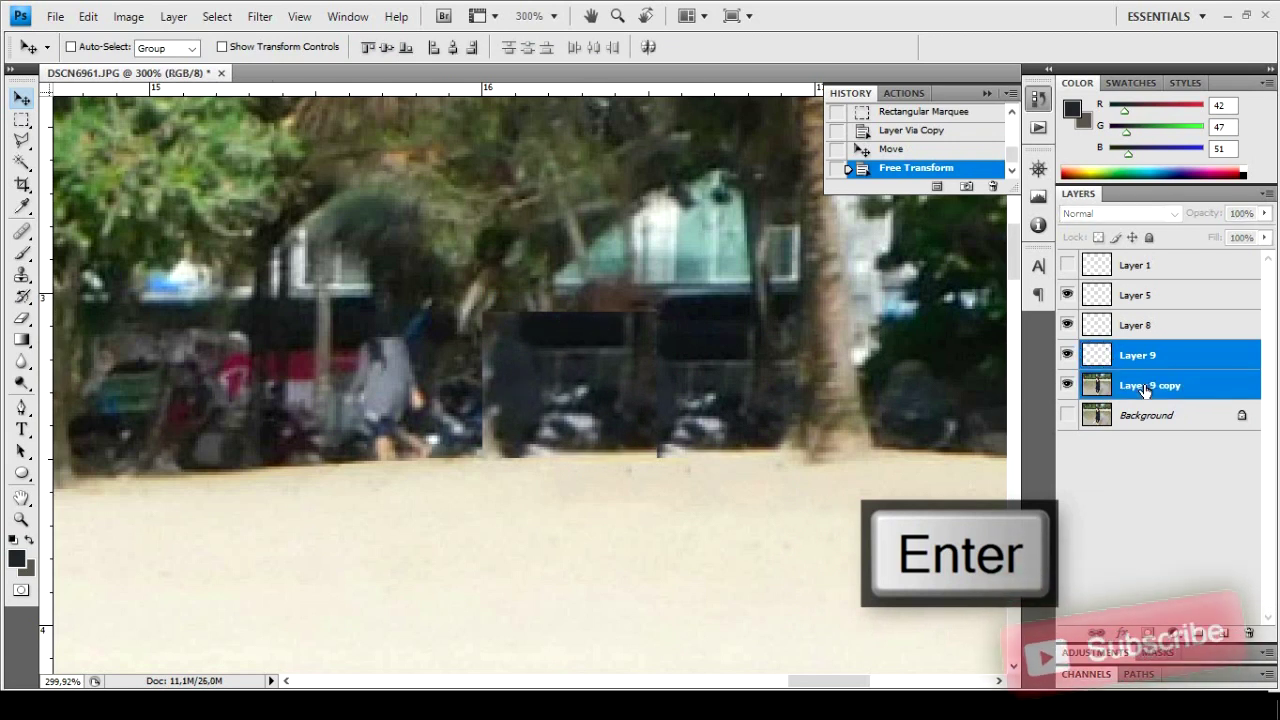
pyautogui.hotkey('ctrl', 'e')
pyautogui.press('j')
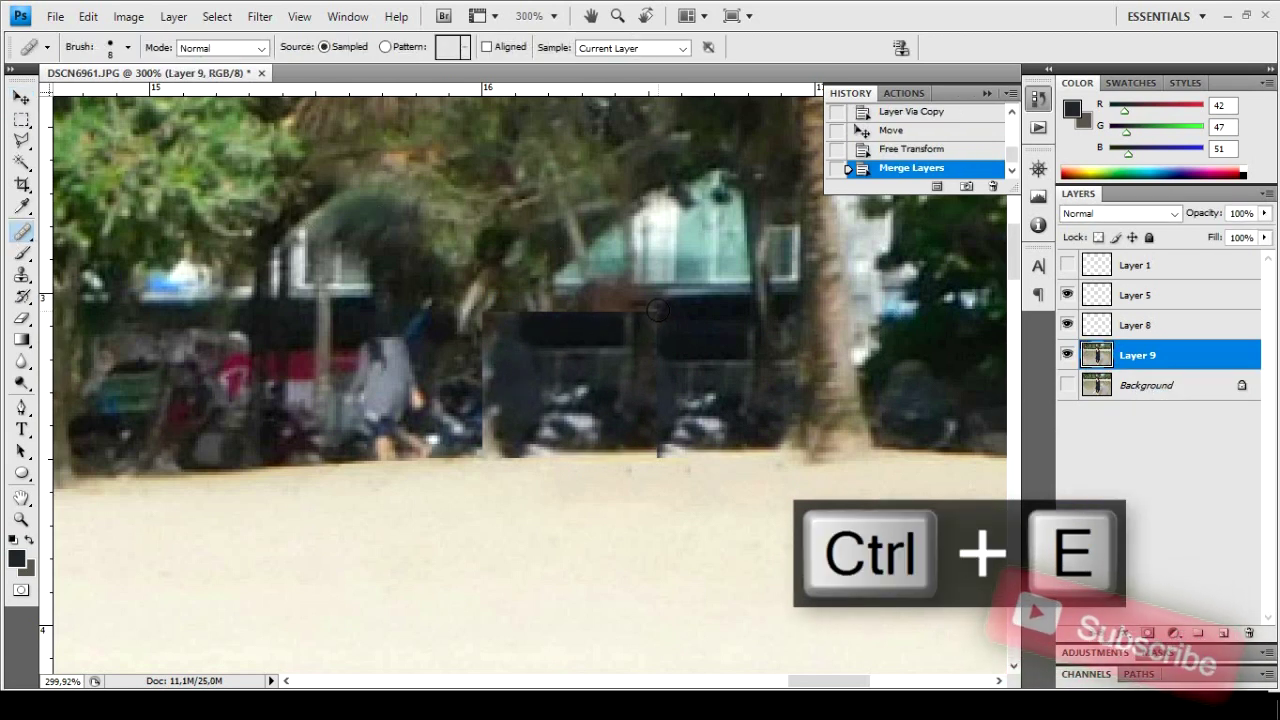
pyautogui.moveTo(659, 298); pyautogui.dragTo(570, 320)
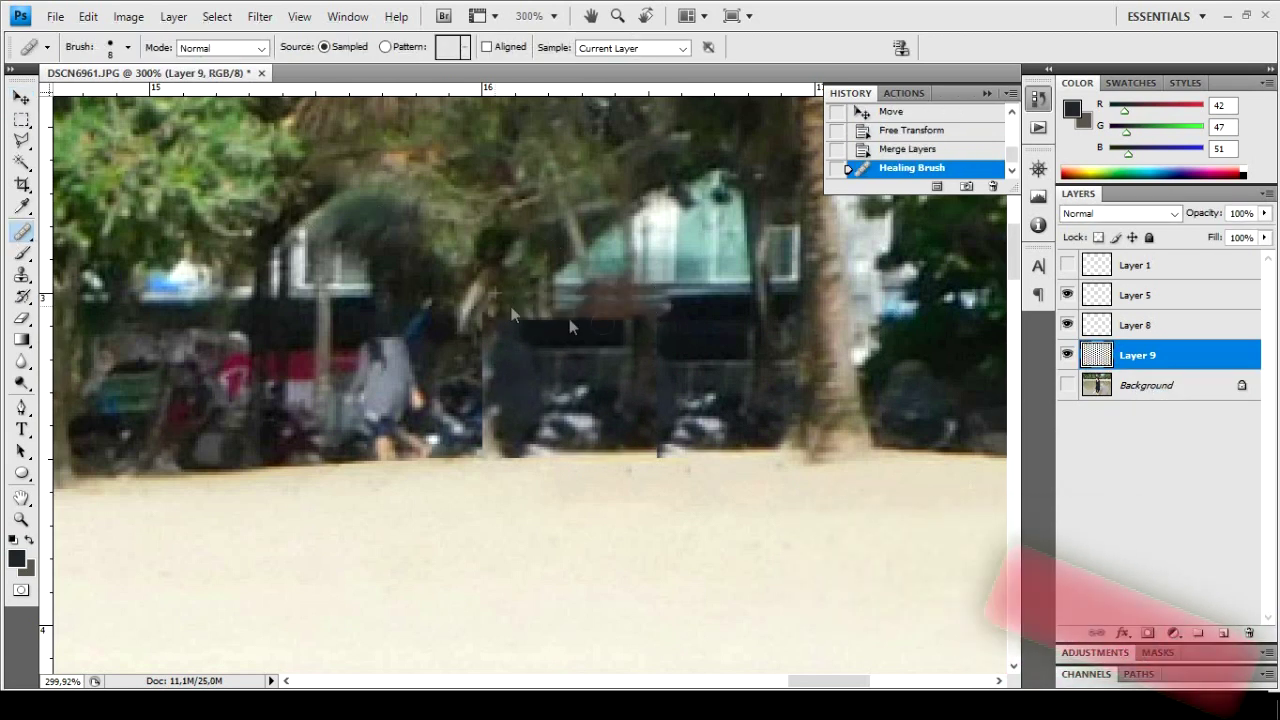
pyautogui.keyDown('alt'); pyautogui.click(419, 310); pyautogui.keyUp('alt')
pyautogui.moveTo(478, 316); pyautogui.dragTo(479, 425)
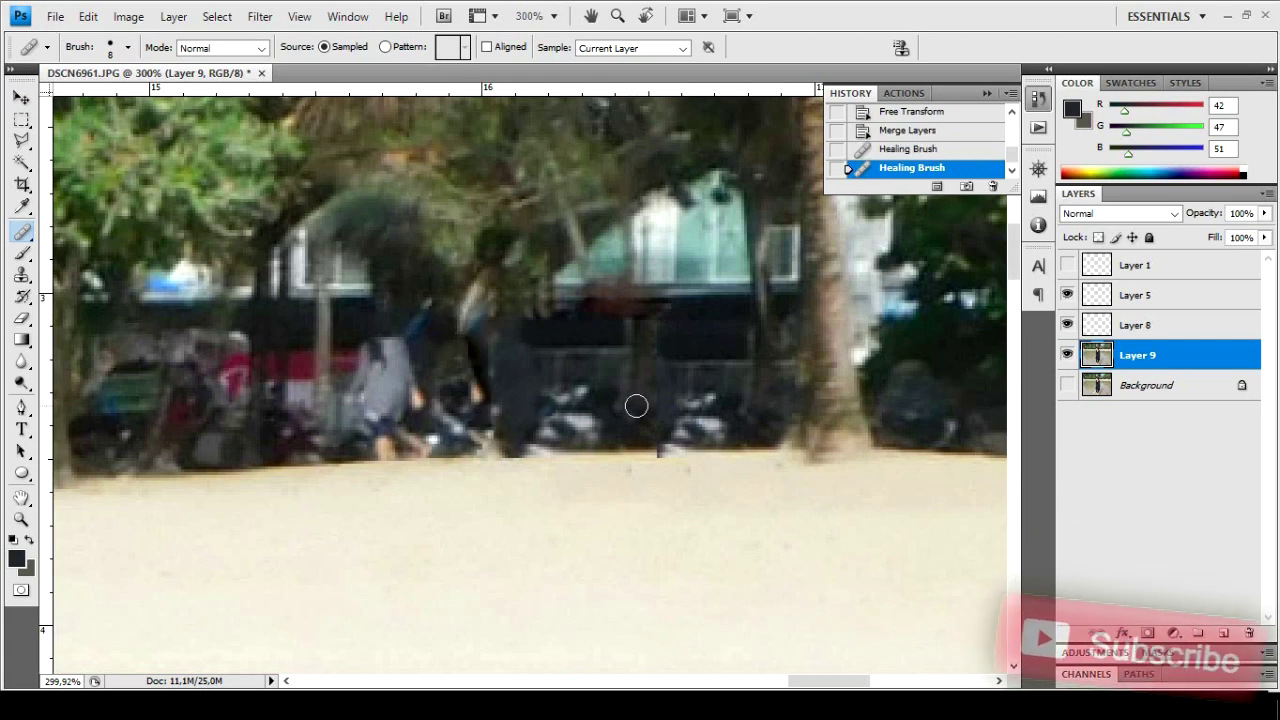
pyautogui.scroll(-5, 543, 377)
pyautogui.scroll(-2, 622, 398)
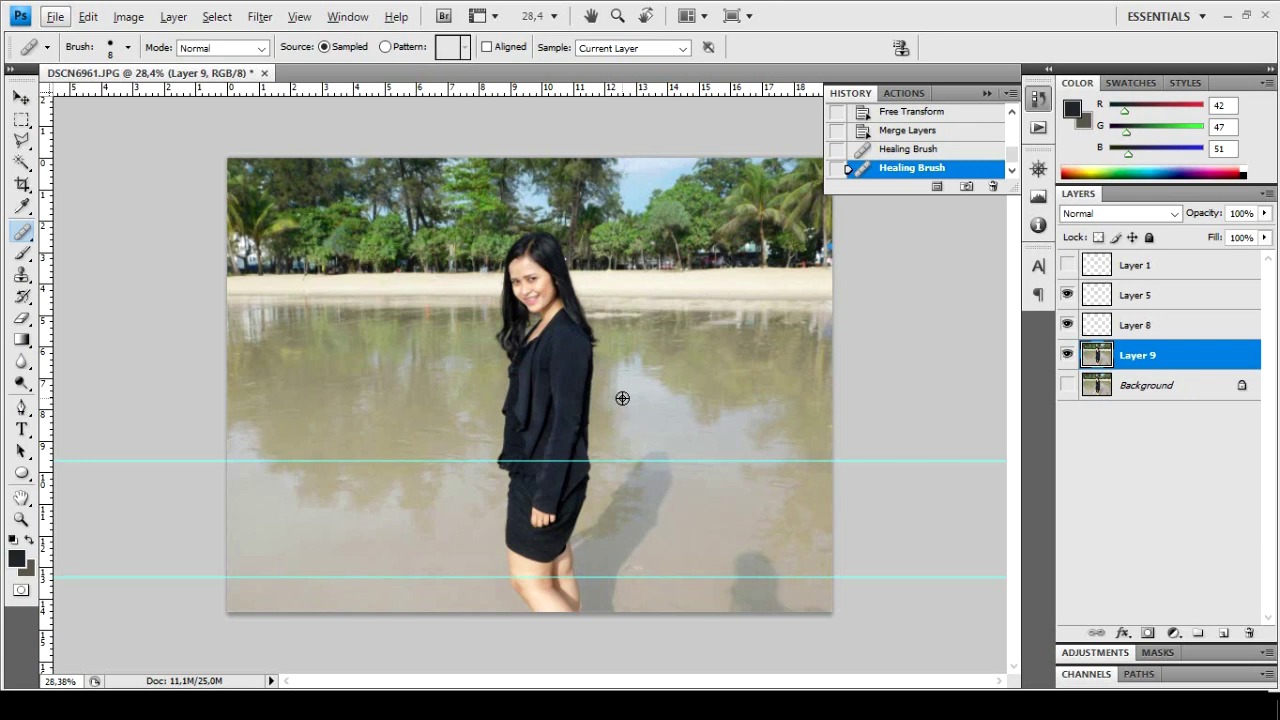
pyautogui.scroll(5, 586, 363)
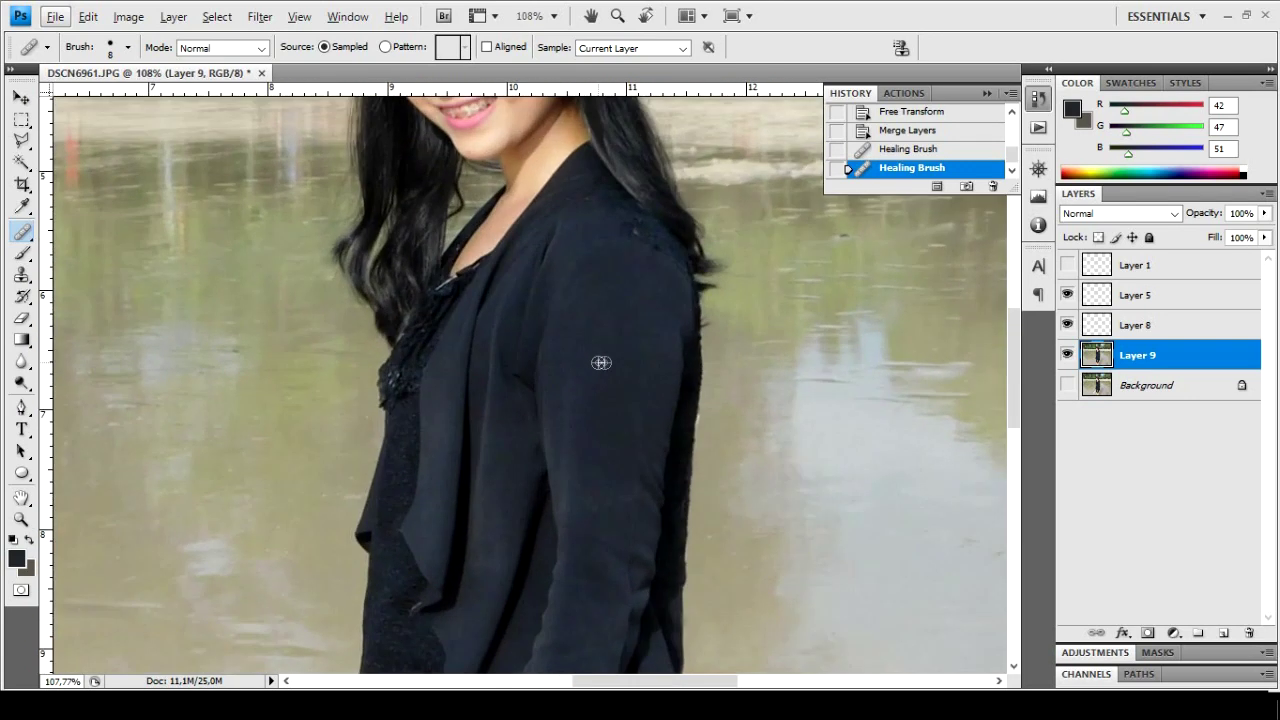
pyautogui.scroll(-4, 886, 350)
pyautogui.press('alt')
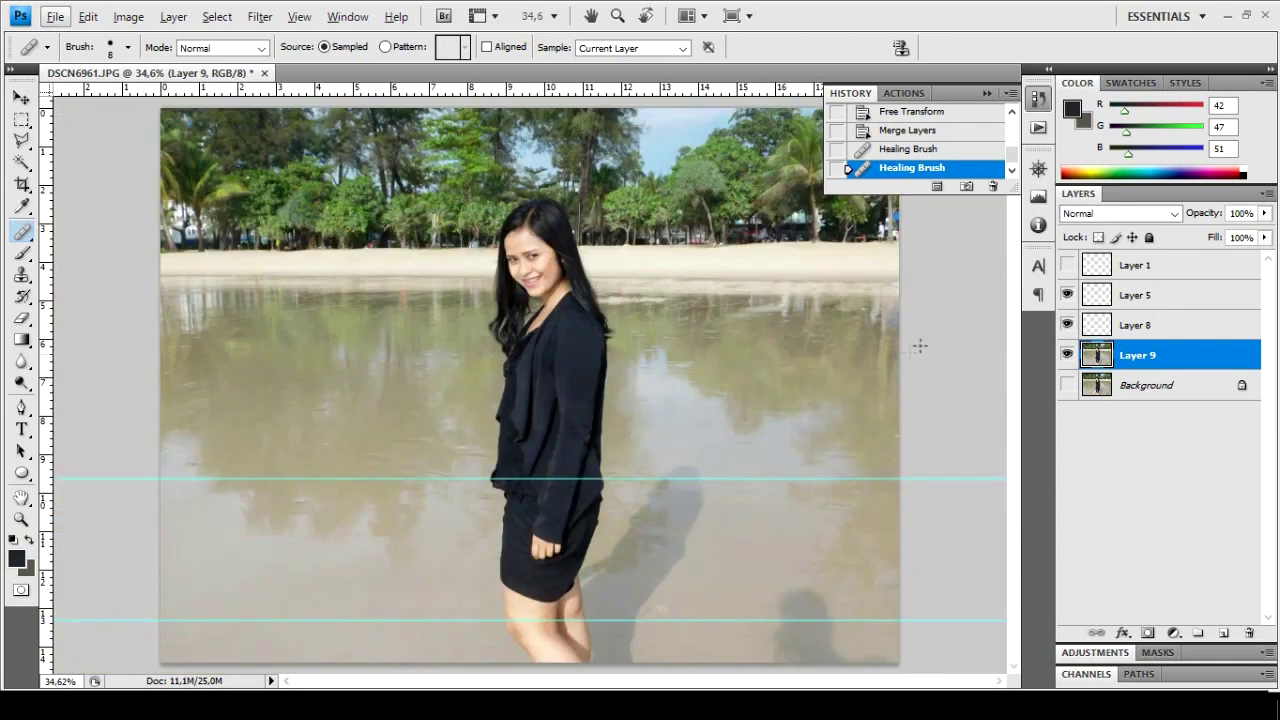
pyautogui.click(1154, 268)
pyautogui.keyDown('shift'); pyautogui.click(1160, 358); pyautogui.keyUp('shift')
pyautogui.click(1246, 268)
pyautogui.click(1243, 354)
pyautogui.rightClick(1248, 360)
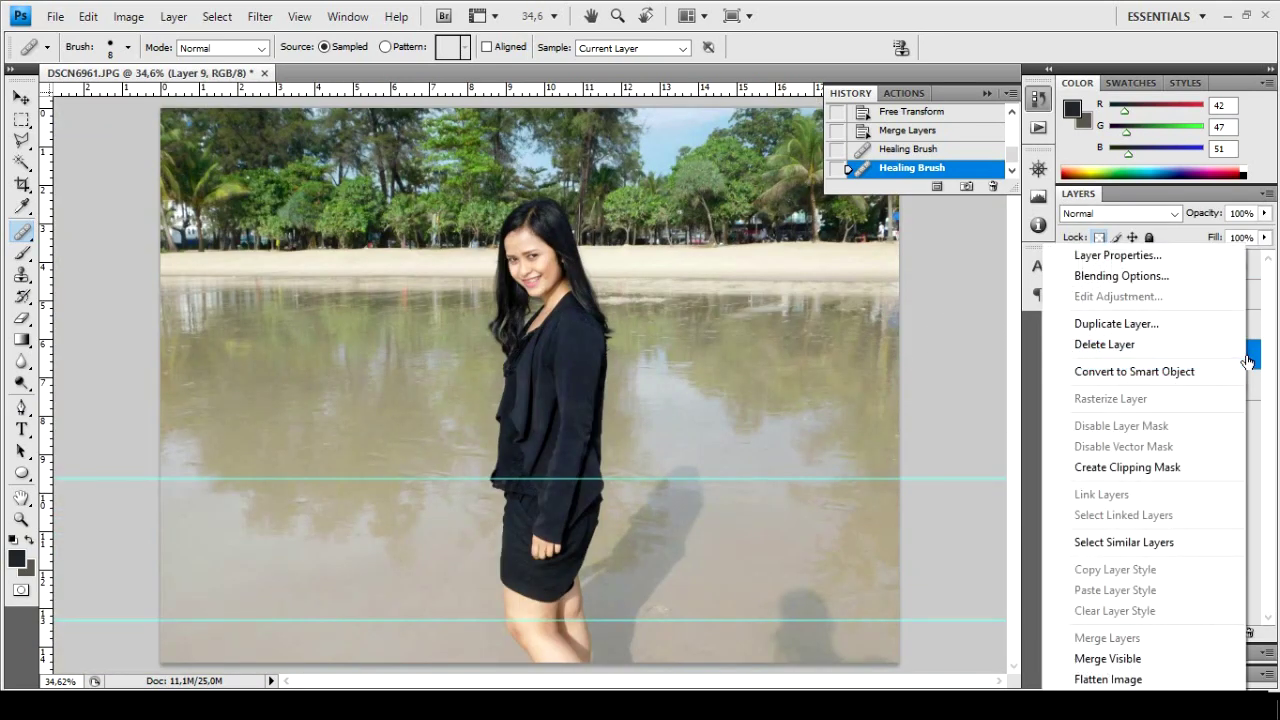
pyautogui.click(1263, 479)
# Merge Layer 1, Layer 5, Layer 8 and Layer 9 into one layer above the Background
pyautogui.click(1230, 272)
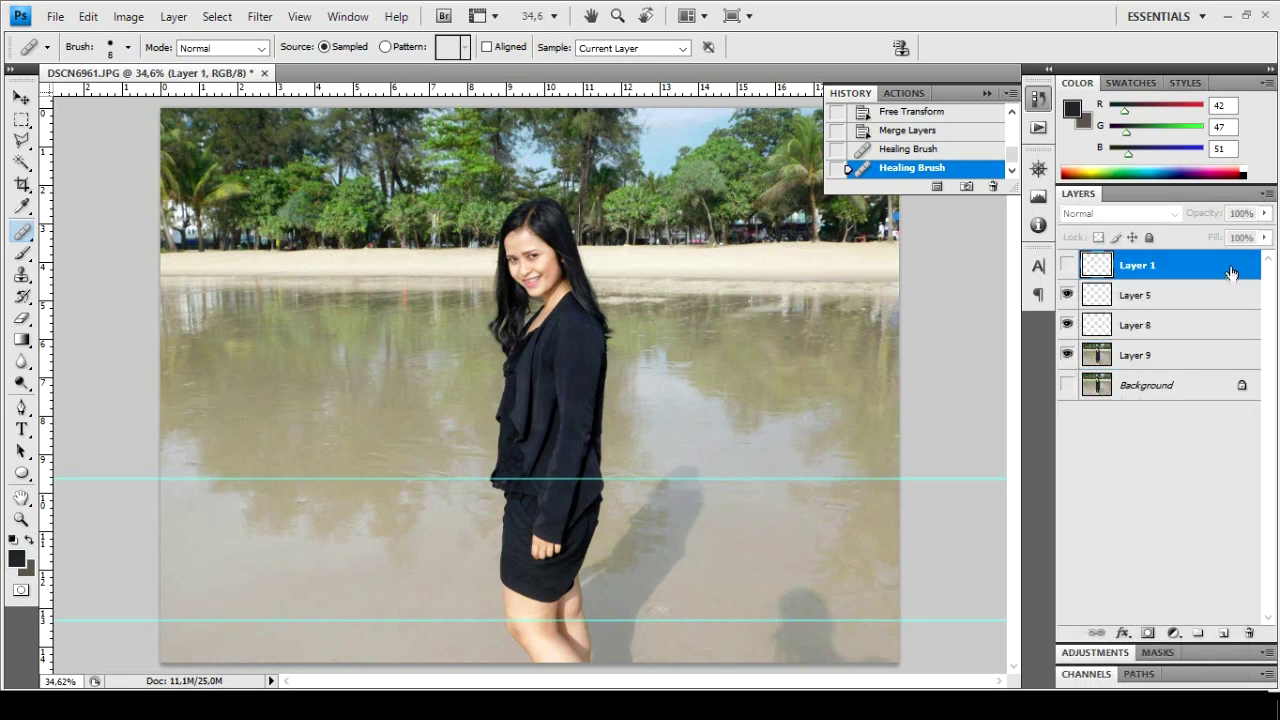
pyautogui.keyDown('shift'); pyautogui.click(1147, 358); pyautogui.keyUp('shift')
pyautogui.hotkey('ctrl', 'e')
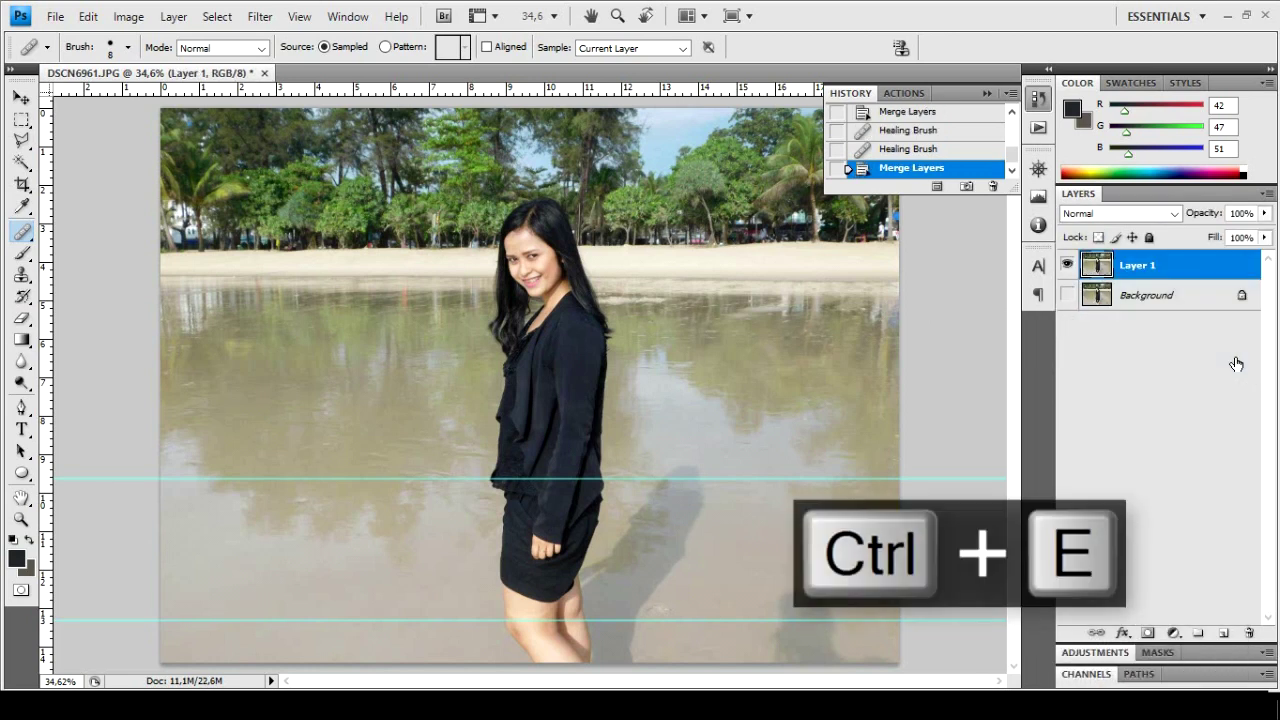
# Duplicate the merged Layer 1, hide the original, and open the copy in the Liquify filter
pyautogui.scroll(13, 649, 340)
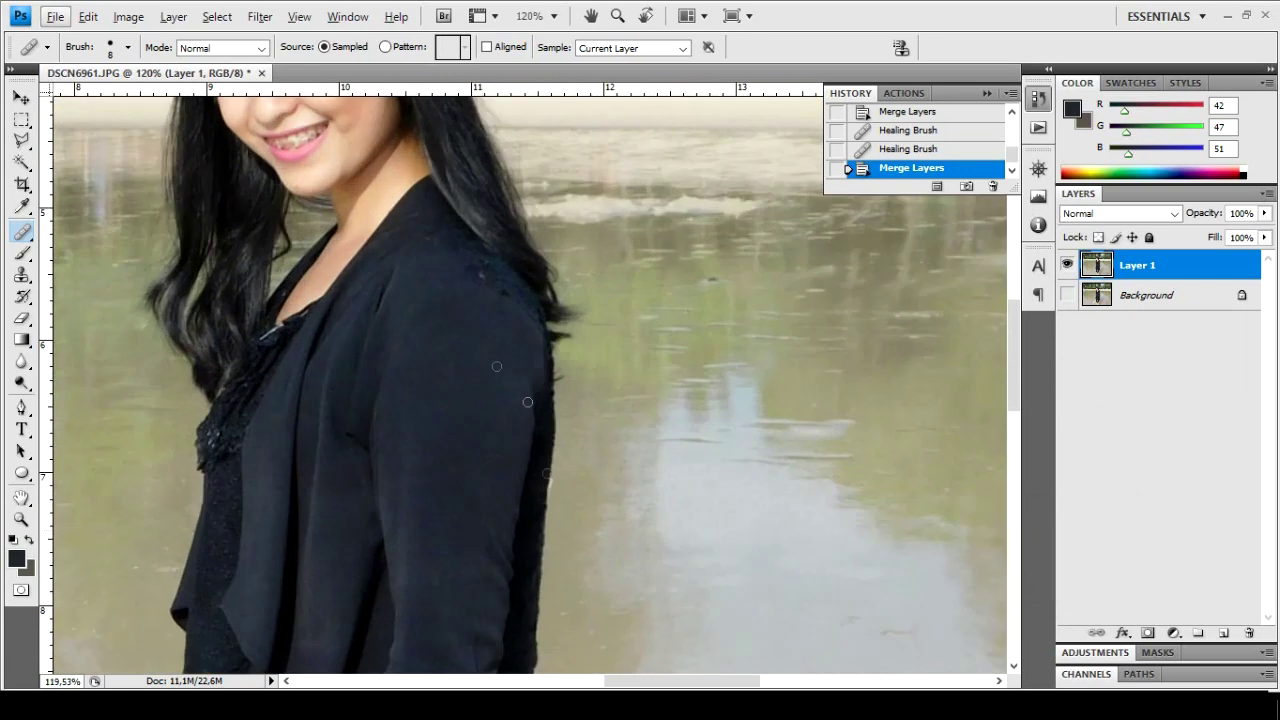
pyautogui.hotkey('ctrl', 'j')
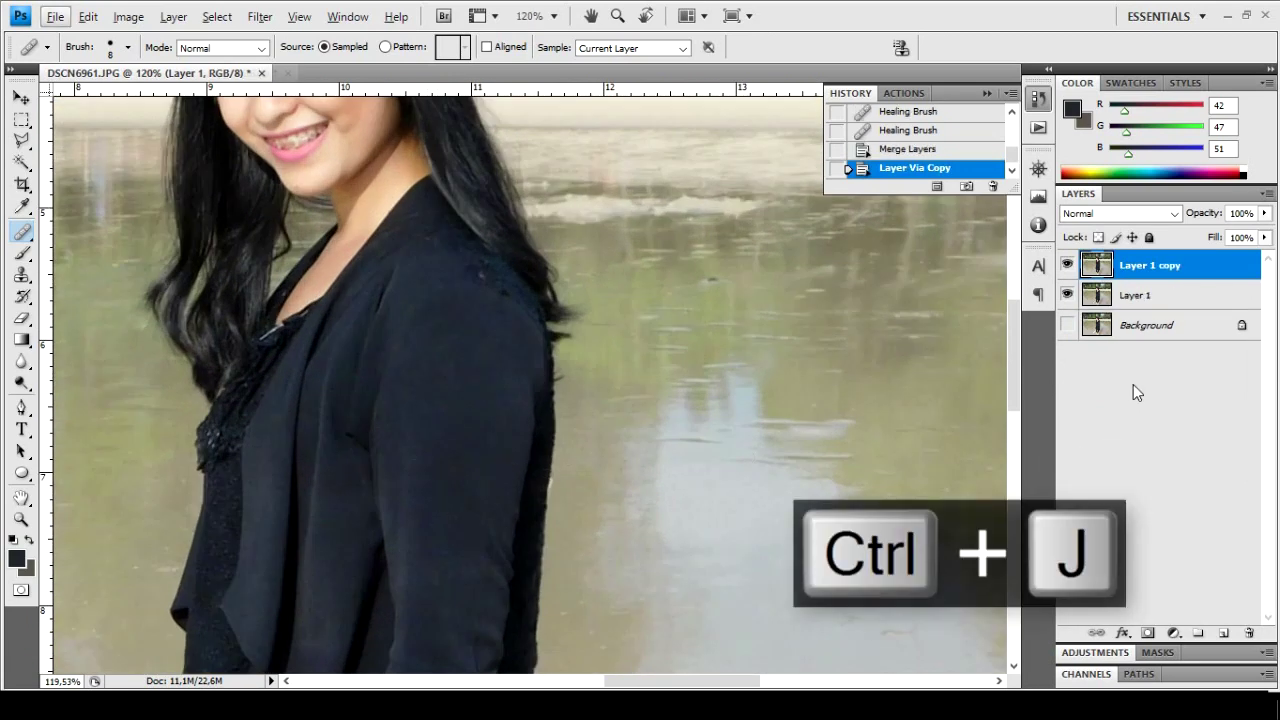
pyautogui.click(260, 17)
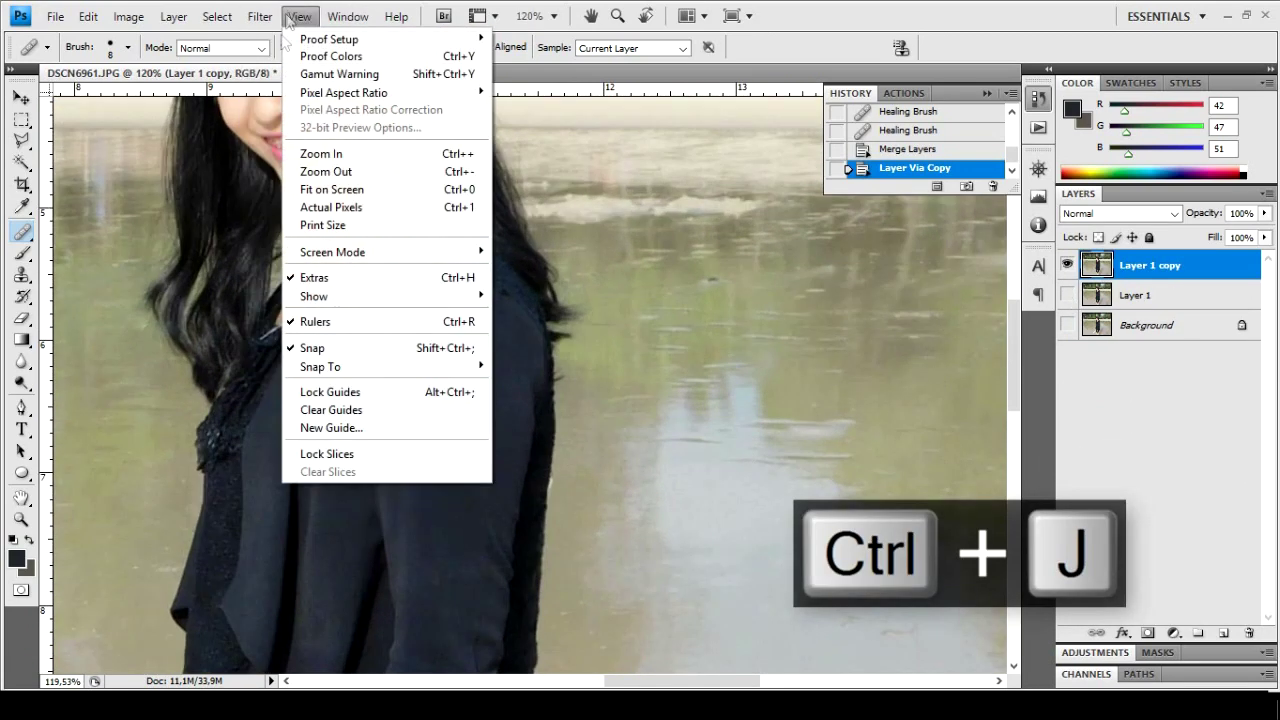
pyautogui.press('Escape')
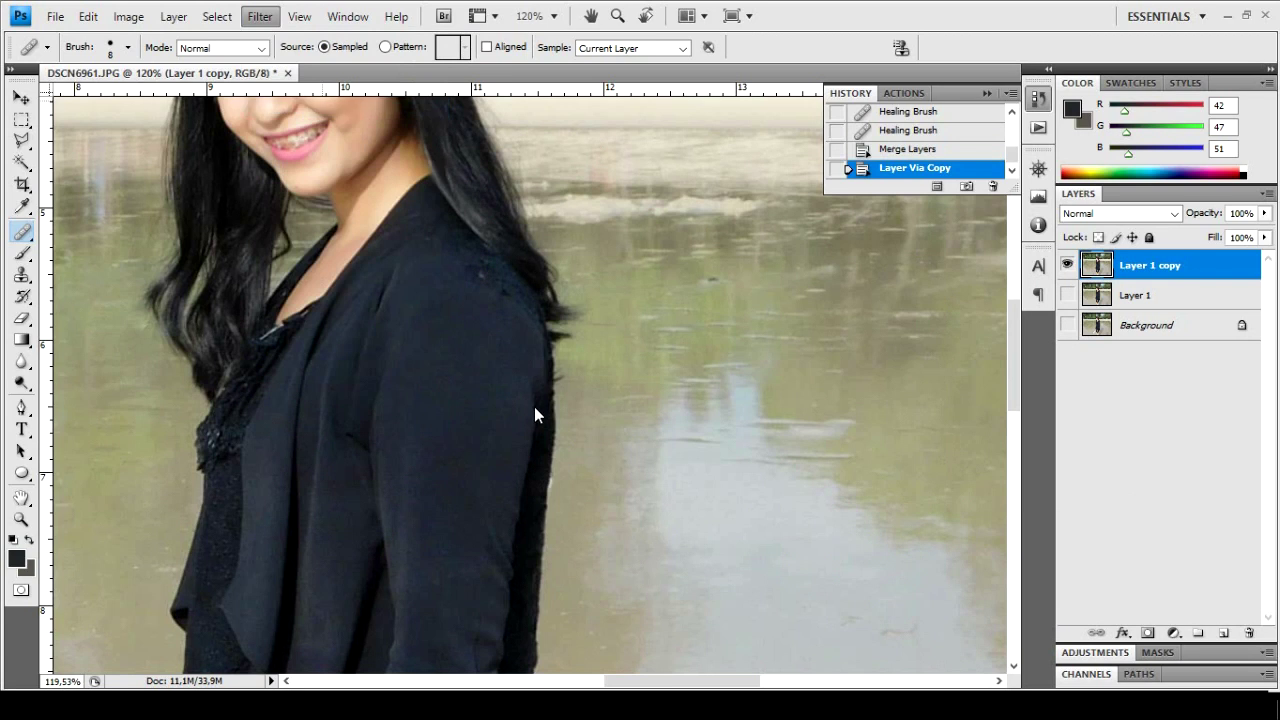
pyautogui.hotkey('shift', 'ctrl', 'x')
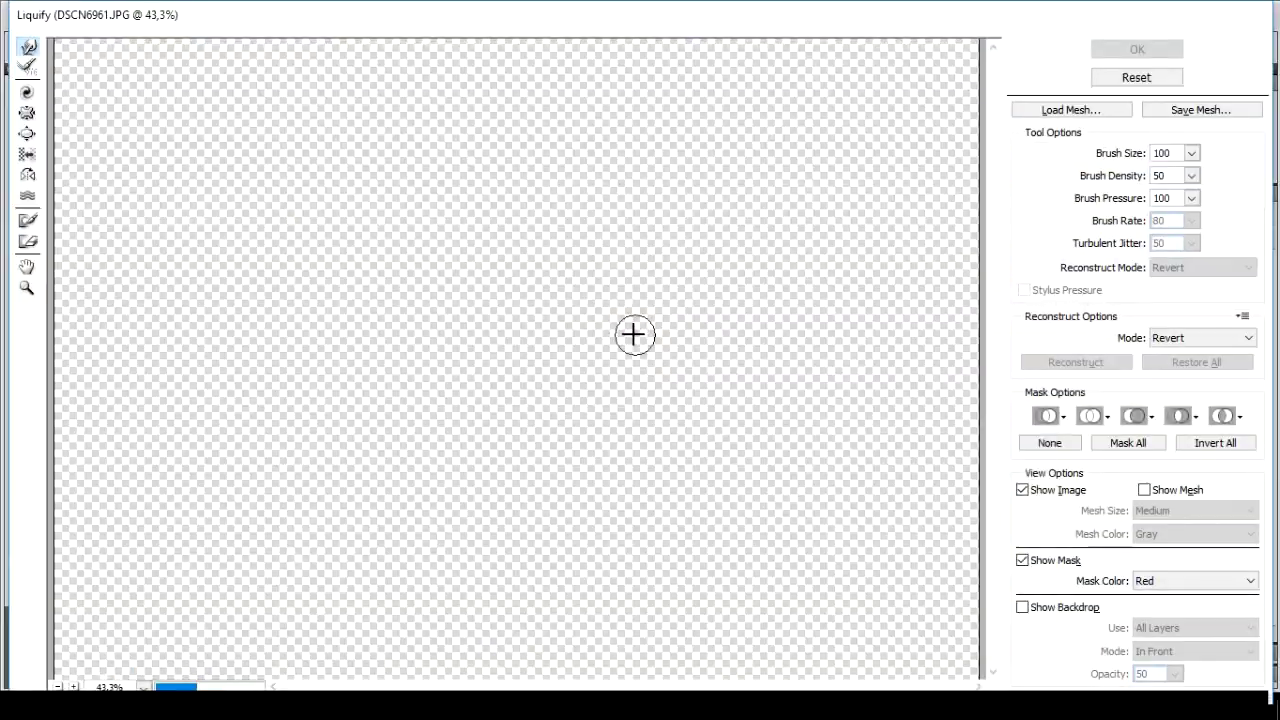
# Push the front and back edges of the woman's upper arm inward with the Forward Warp tool at brush size 100
pyautogui.scroll(-1, 630, 332)
pyautogui.scroll(6, 628, 331)
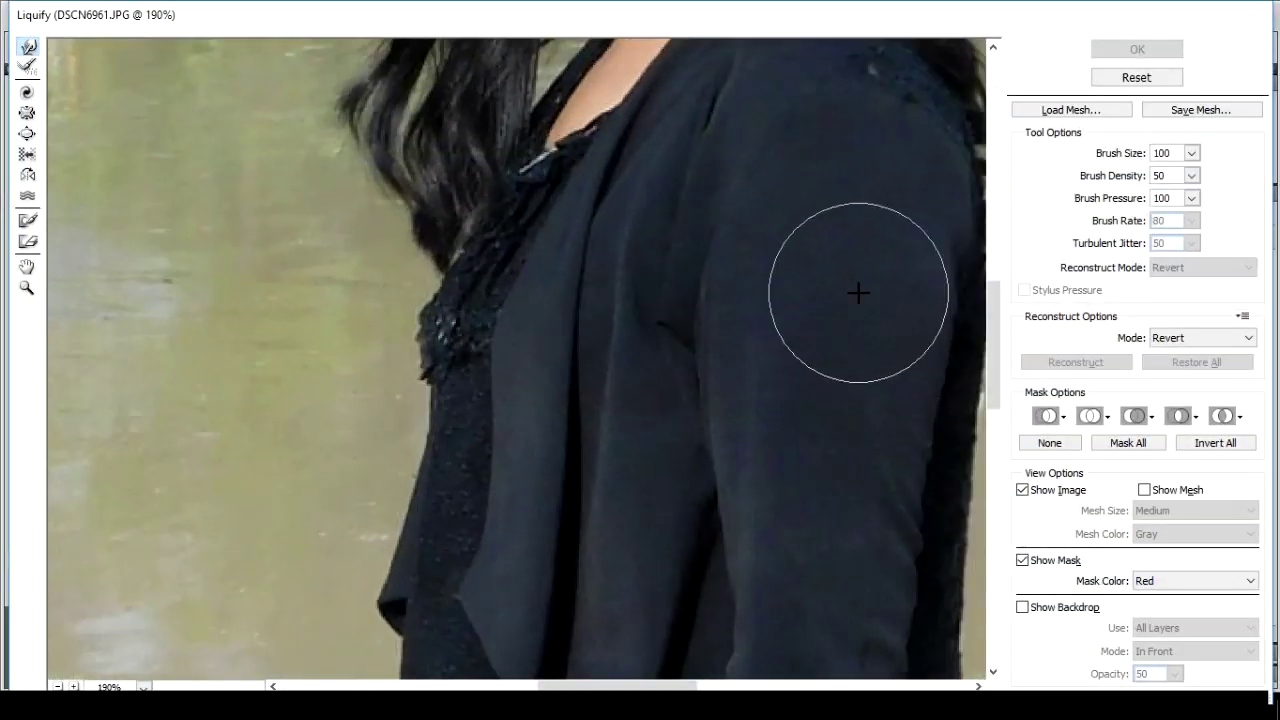
pyautogui.moveTo(643, 686)
pyautogui.mouseDown()
pyautogui.moveTo(735, 686)
pyautogui.moveTo(708, 686)
pyautogui.mouseUp()
pyautogui.moveTo(606, 219); pyautogui.dragTo(626, 229)
pyautogui.hotkey('ctrl', 'z')
pyautogui.moveTo(549, 251)
pyautogui.mouseDown()
pyautogui.moveTo(578, 278)
pyautogui.moveTo(514, 329)
pyautogui.moveTo(537, 286)
pyautogui.moveTo(537, 400)
pyautogui.mouseUp()
pyautogui.moveTo(308, 287)
pyautogui.mouseDown()
pyautogui.moveTo(319, 415)
pyautogui.moveTo(336, 433)
pyautogui.moveTo(346, 571)
pyautogui.mouseUp()
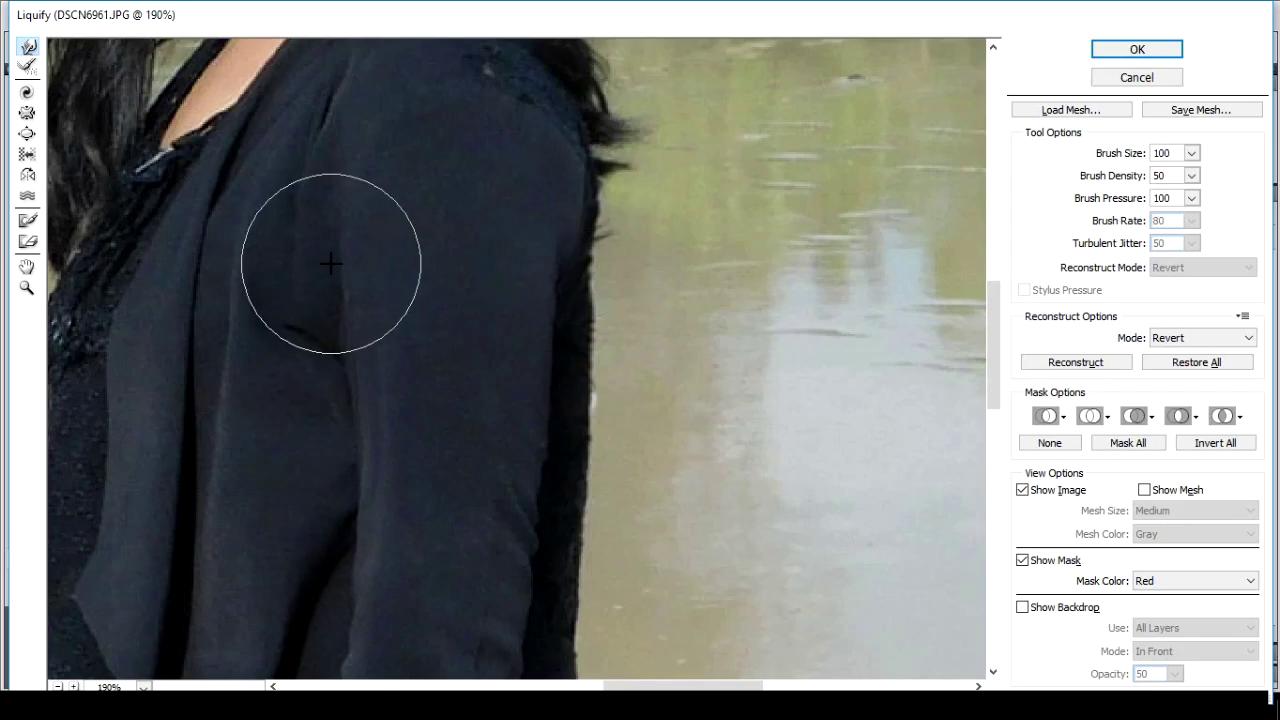
# Smooth the front and back edges of the woman's upper arm with the Forward Warp tool and apply the Liquify filter
pyautogui.scroll(-8, 626, 237)
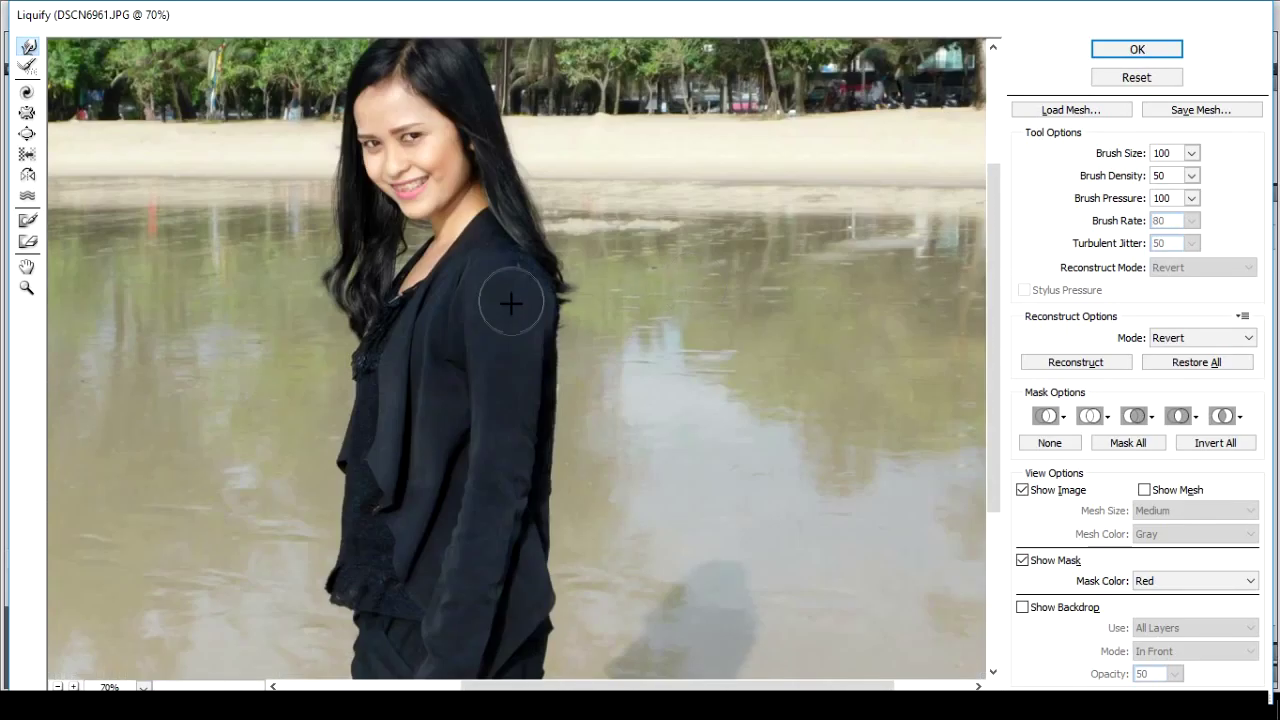
pyautogui.scroll(4, 510, 300)
pyautogui.moveTo(390, 328)
pyautogui.mouseDown()
pyautogui.moveTo(400, 334)
pyautogui.moveTo(396, 289)
pyautogui.moveTo(413, 490)
pyautogui.mouseUp()
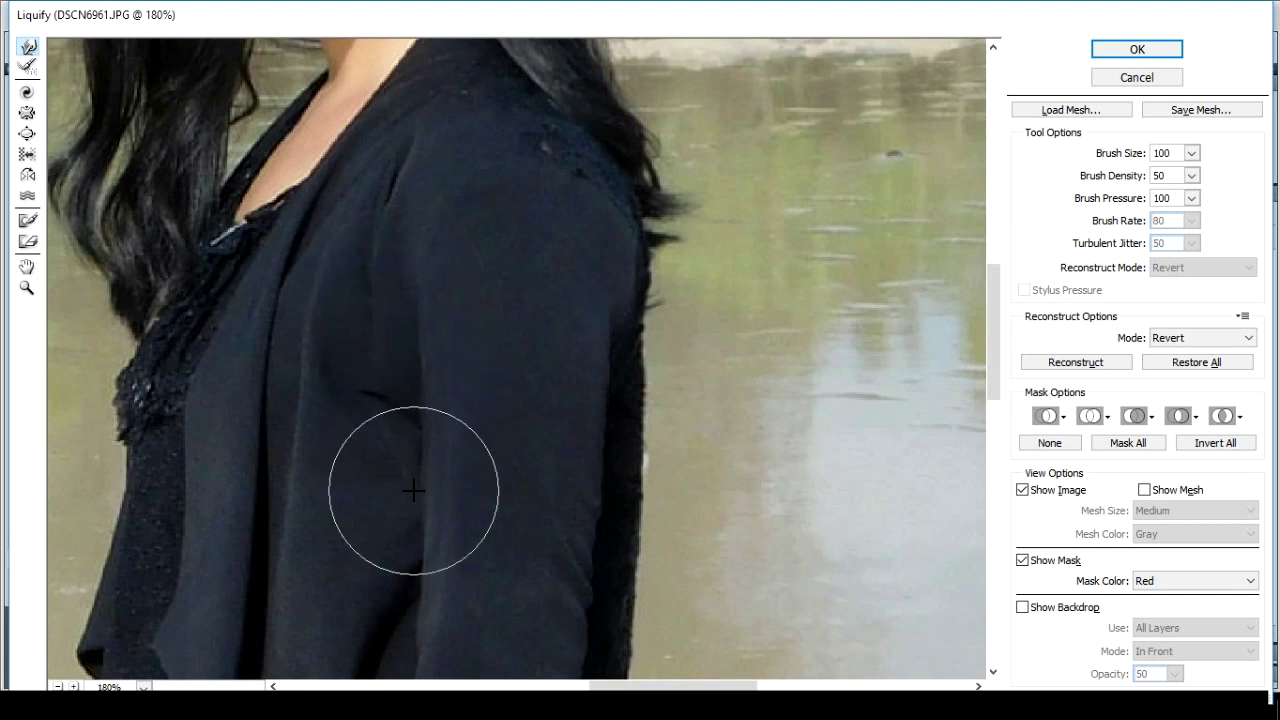
pyautogui.moveTo(606, 291)
pyautogui.mouseDown()
pyautogui.moveTo(623, 380)
pyautogui.moveTo(609, 391)
pyautogui.moveTo(614, 442)
pyautogui.mouseUp()
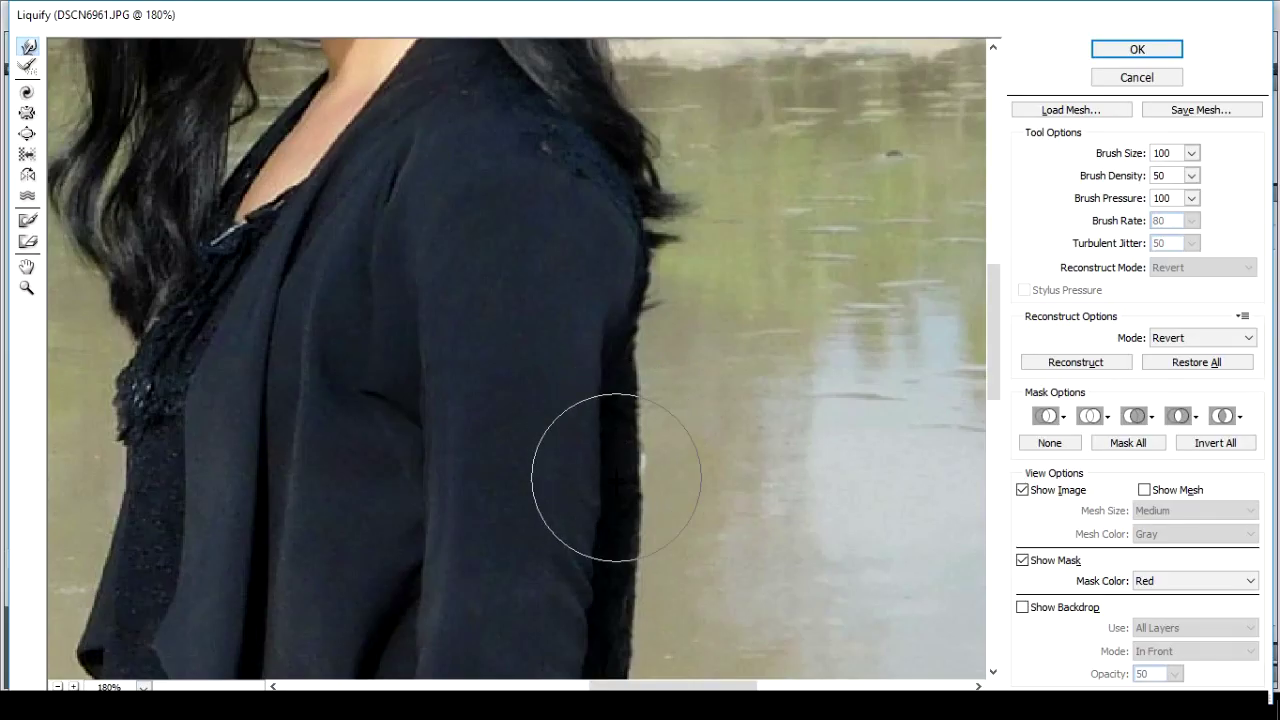
pyautogui.keyDown('alt'); pyautogui.scroll(-3, 591, 437); pyautogui.keyUp('alt')
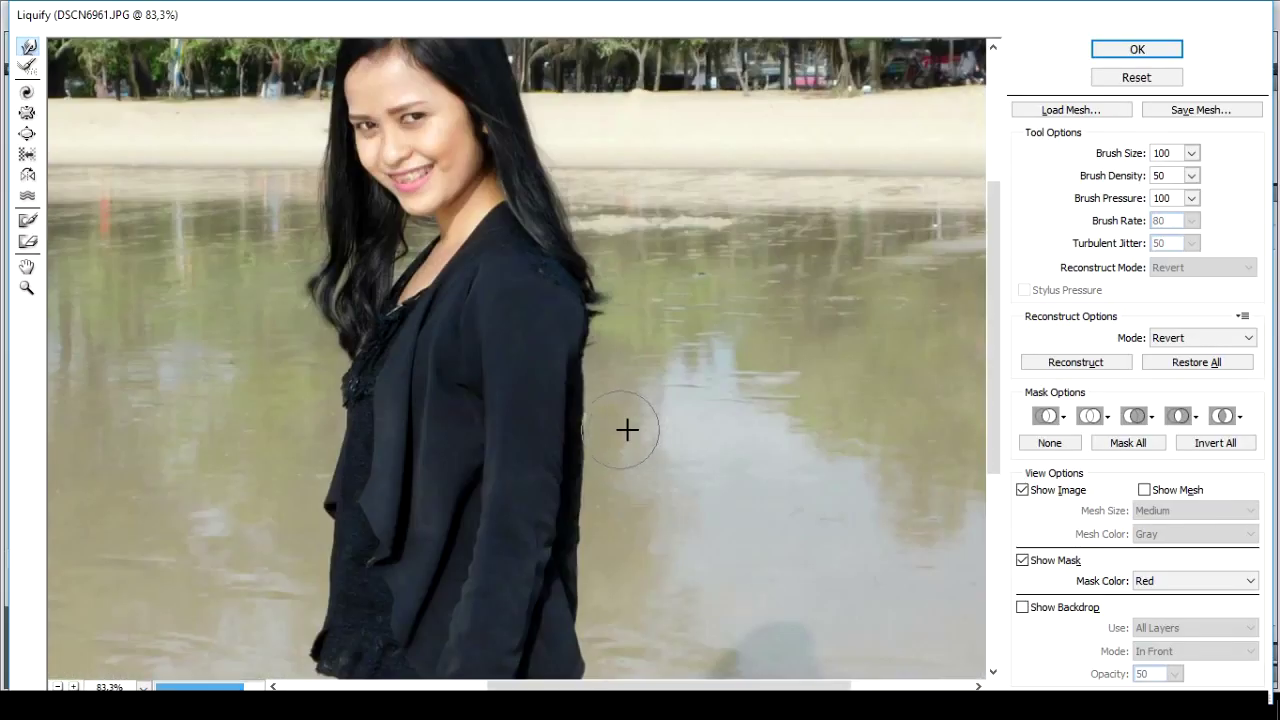
pyautogui.keyDown('alt'); pyautogui.scroll(-4, 623, 430); pyautogui.keyUp('alt')
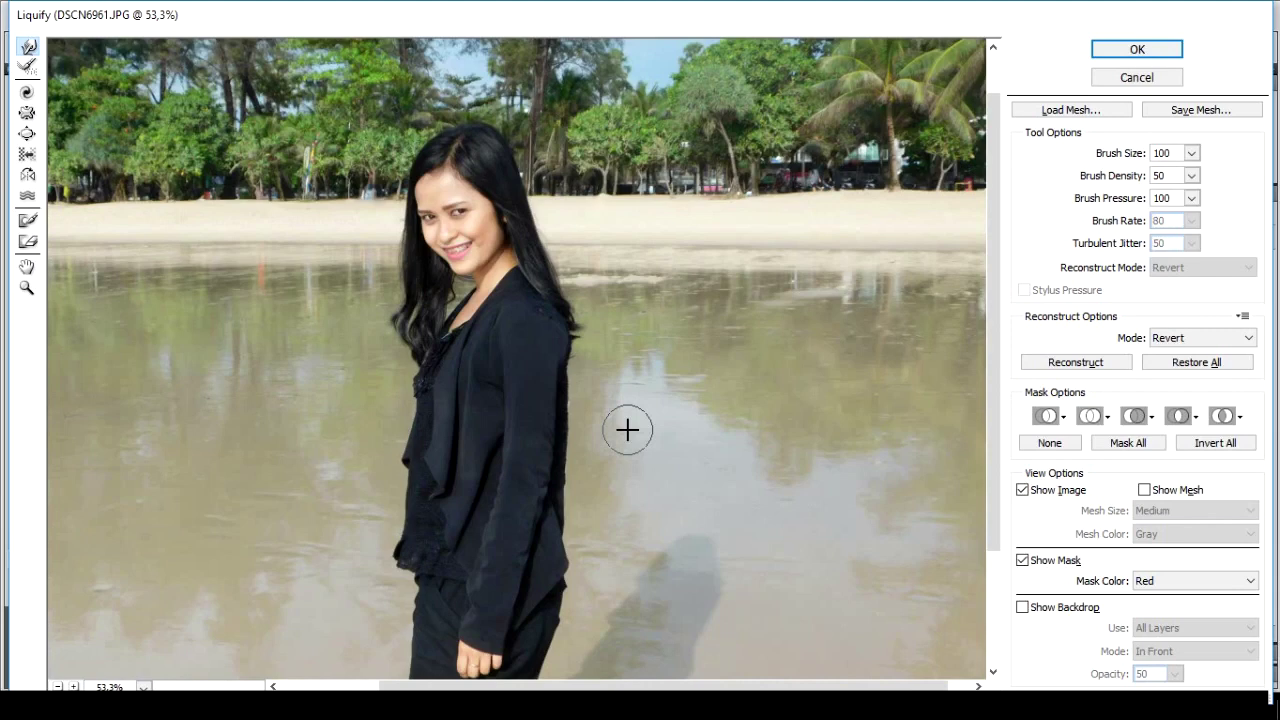
pyautogui.click(1137, 49)
# Paint over the stray dark strands beside the back of the sleeve with the Brush tool, using colour sampled at that edge
pyautogui.keyDown('alt'); pyautogui.scroll(4, 623, 380); pyautogui.keyUp('alt')
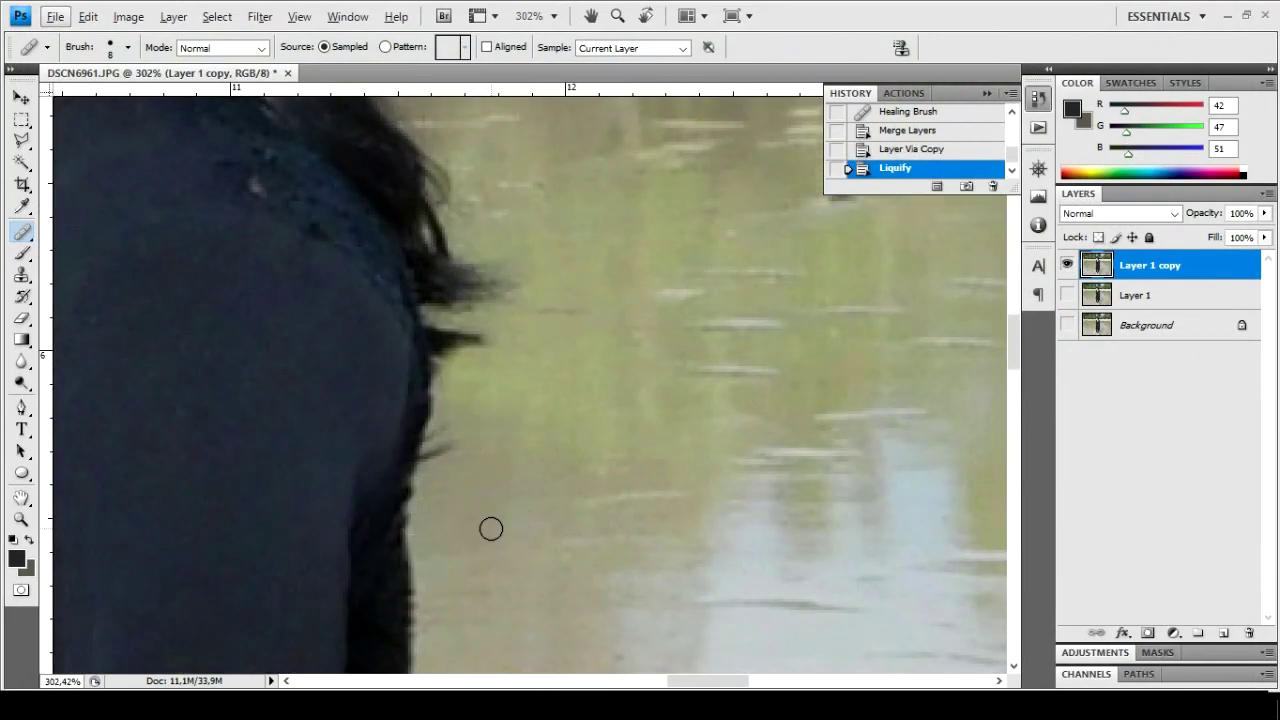
pyautogui.press('b')
pyautogui.keyDown('alt'); pyautogui.click(437, 450); pyautogui.keyUp('alt')
pyautogui.click(449, 446)
pyautogui.click(454, 426)
pyautogui.click(445, 446)
pyautogui.click(440, 451)
pyautogui.keyDown('alt'); pyautogui.scroll(-10, 669, 486); pyautogui.keyUp('alt')
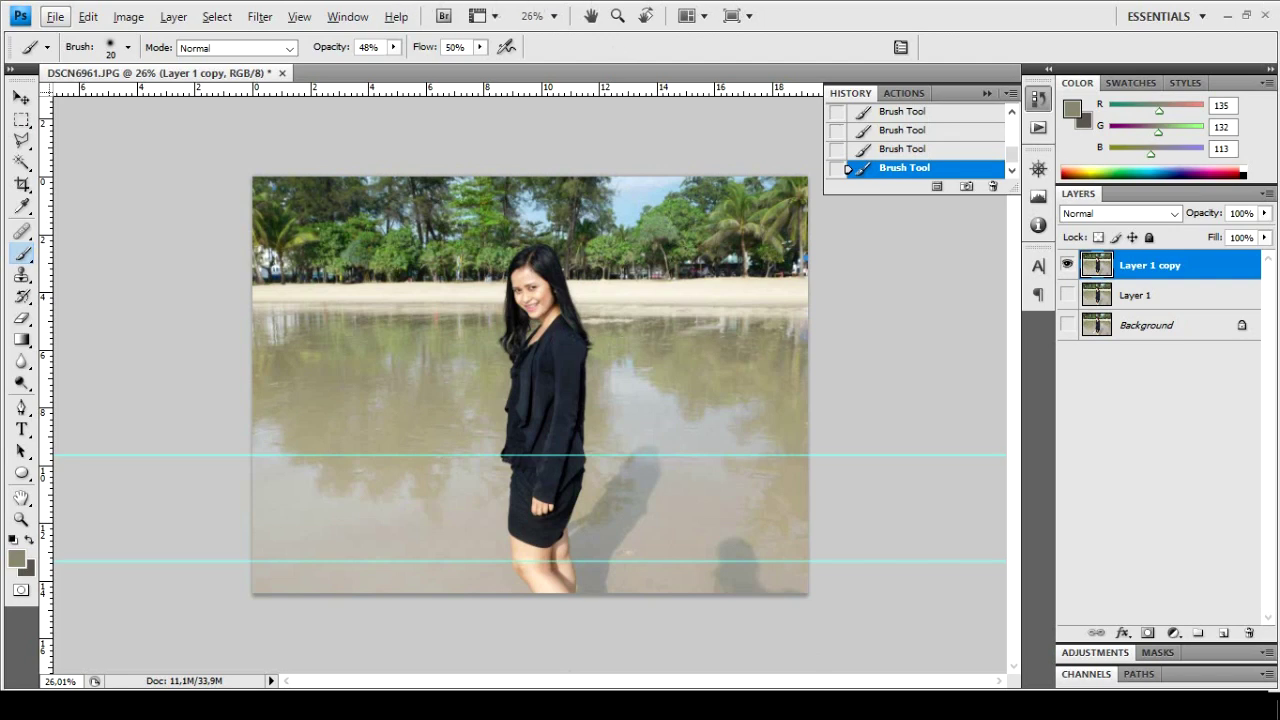
pyautogui.scroll(13, 556, 327)
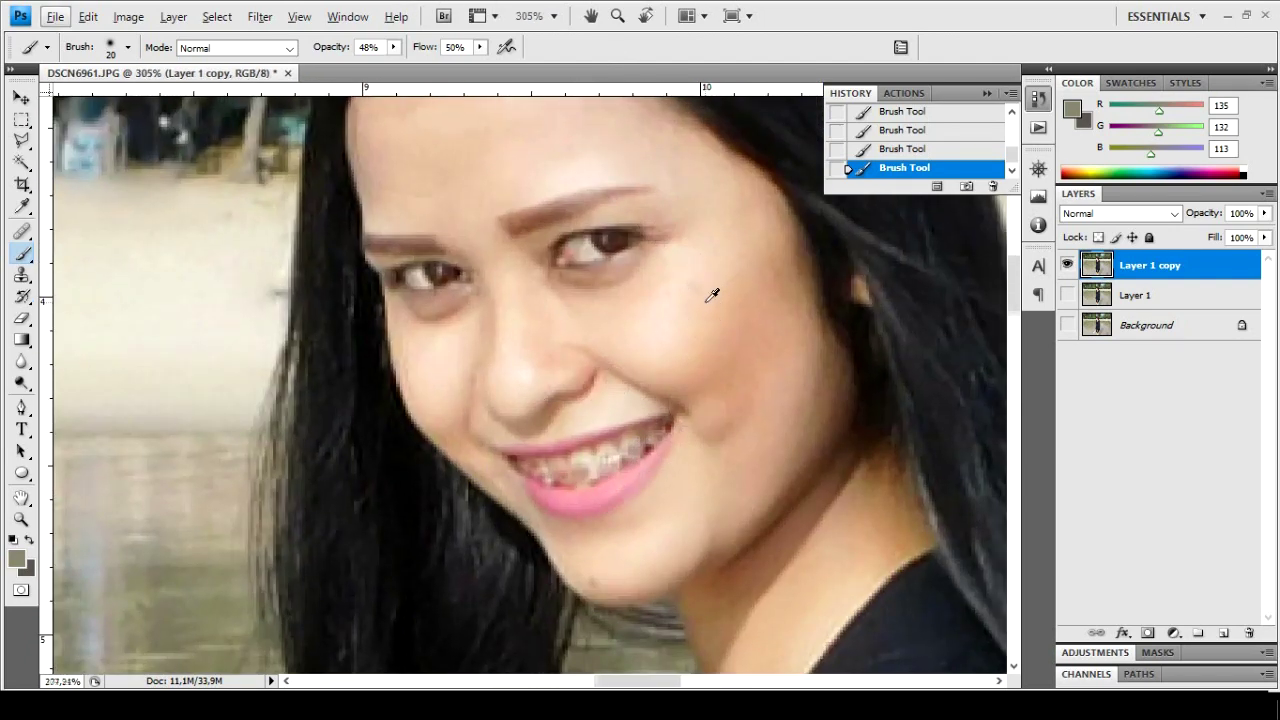
pyautogui.scroll(-5, 712, 296)
pyautogui.scroll(-6, 712, 296)
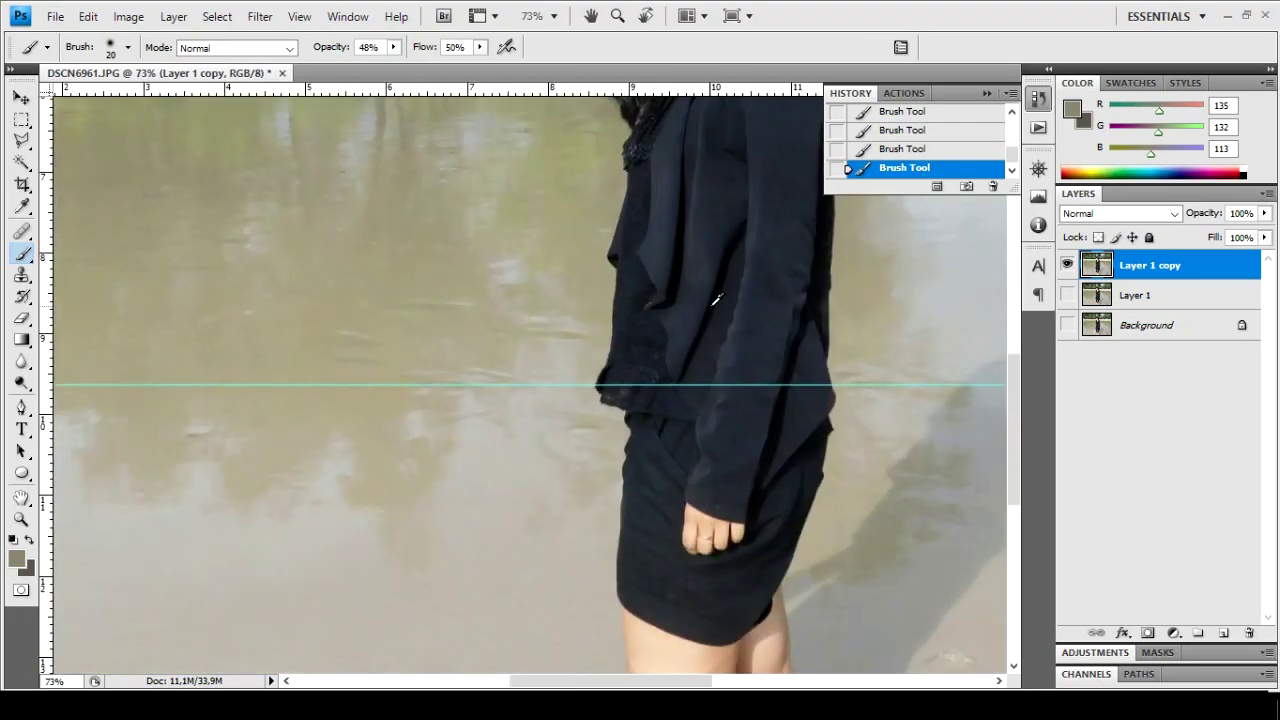
pyautogui.scroll(-2, 716, 298)
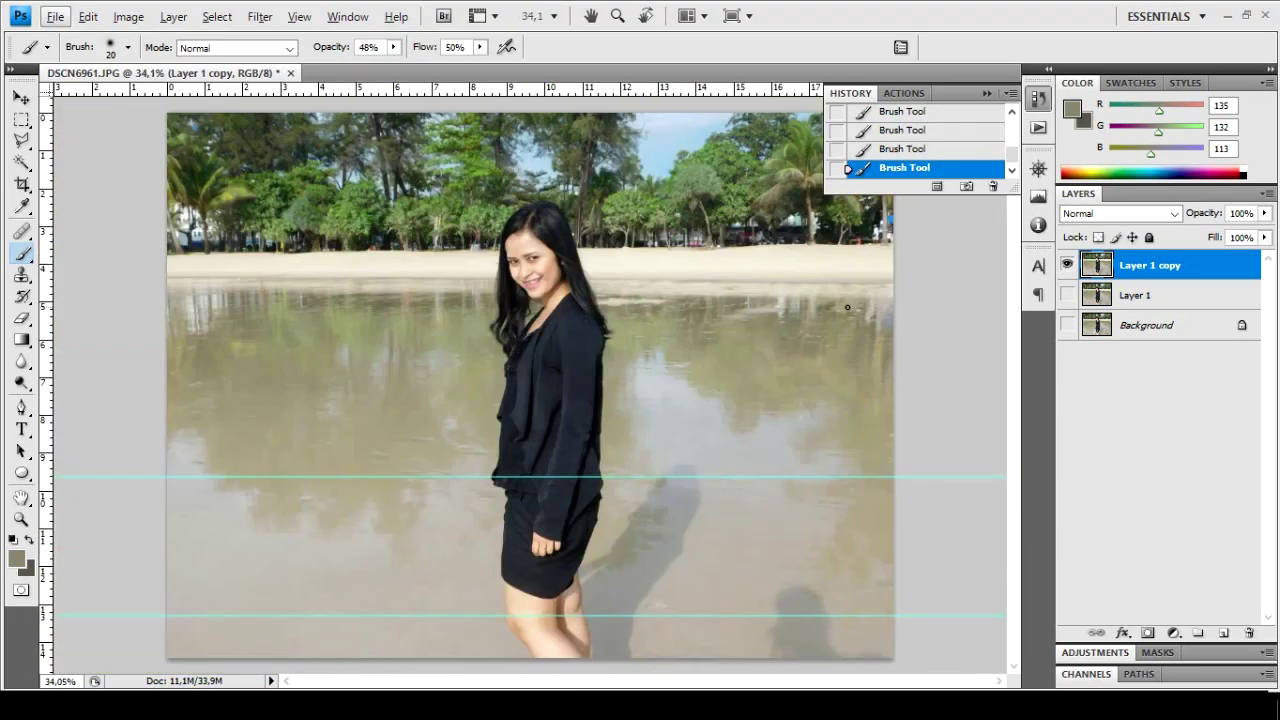
pyautogui.hotkey('ctrl', 'm')
pyautogui.click(1148, 633)
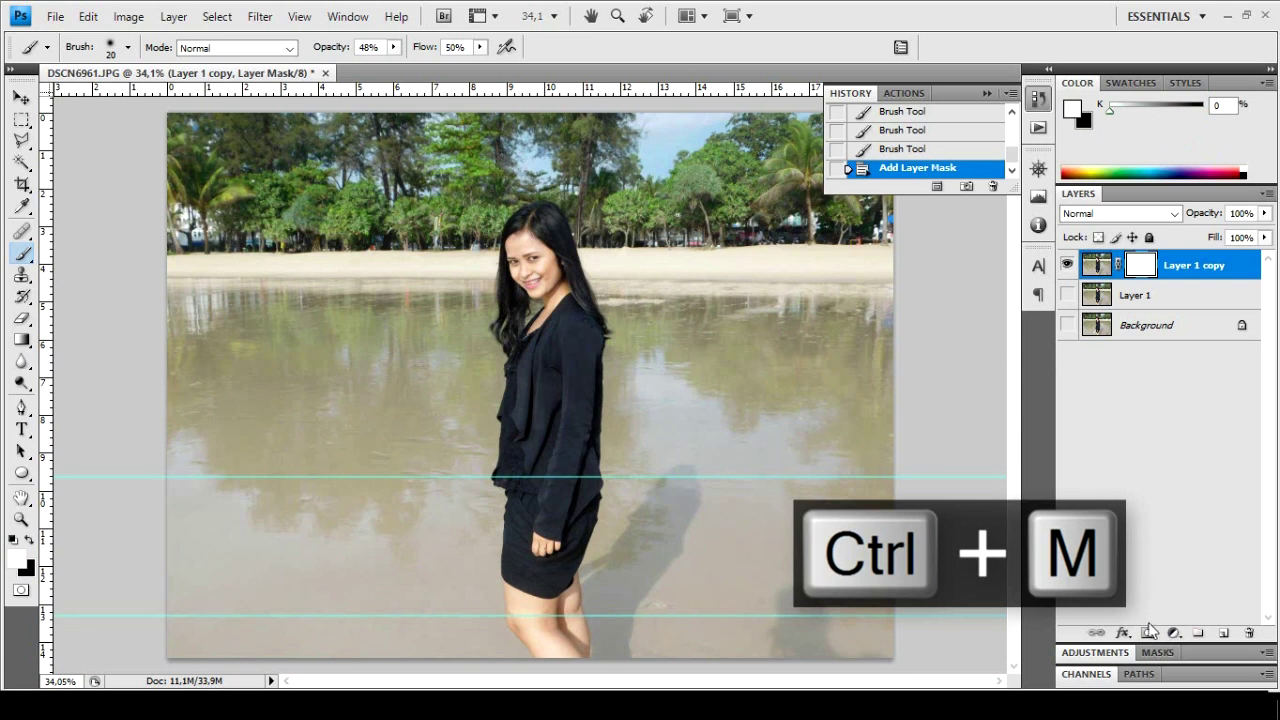
pyautogui.click(1148, 633)
pyautogui.hotkey('ctrl', 'z')
pyautogui.hotkey('ctrl', 'alt', 'z')
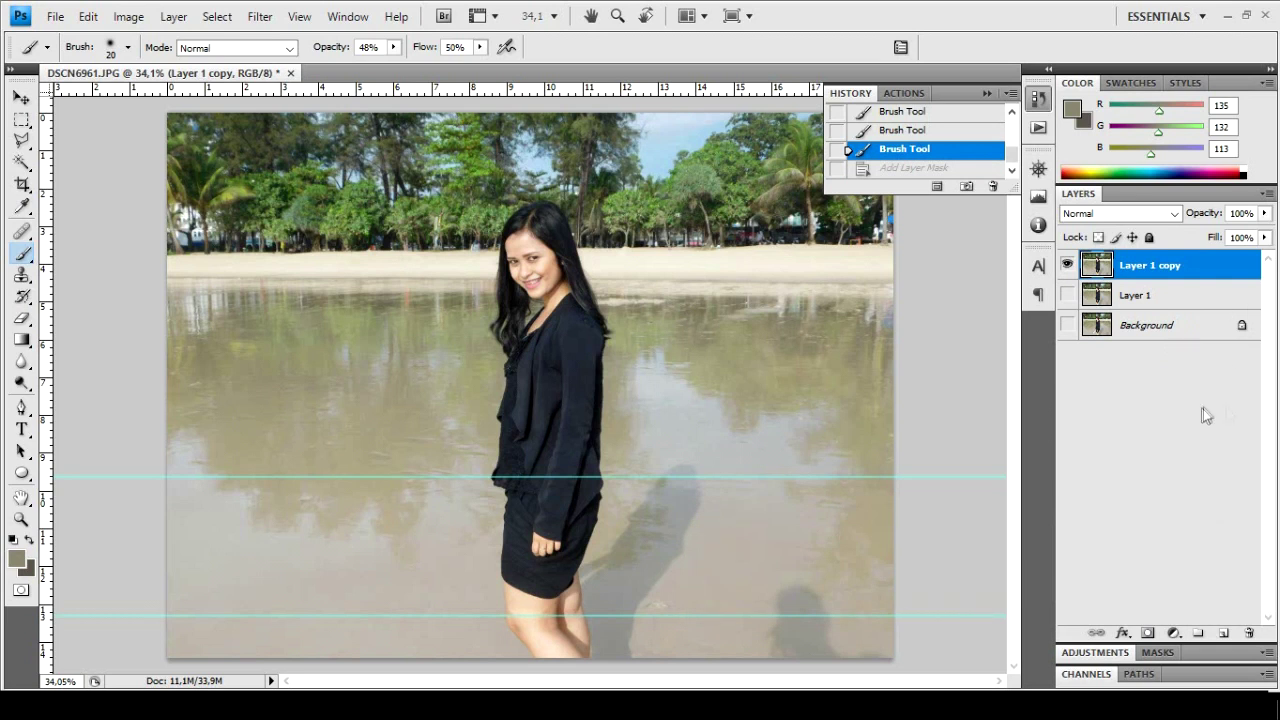
# Add a Curves adjustment layer with a slightly raised highlight point and a shadow point at input 100, output 88
pyautogui.click(1173, 633)
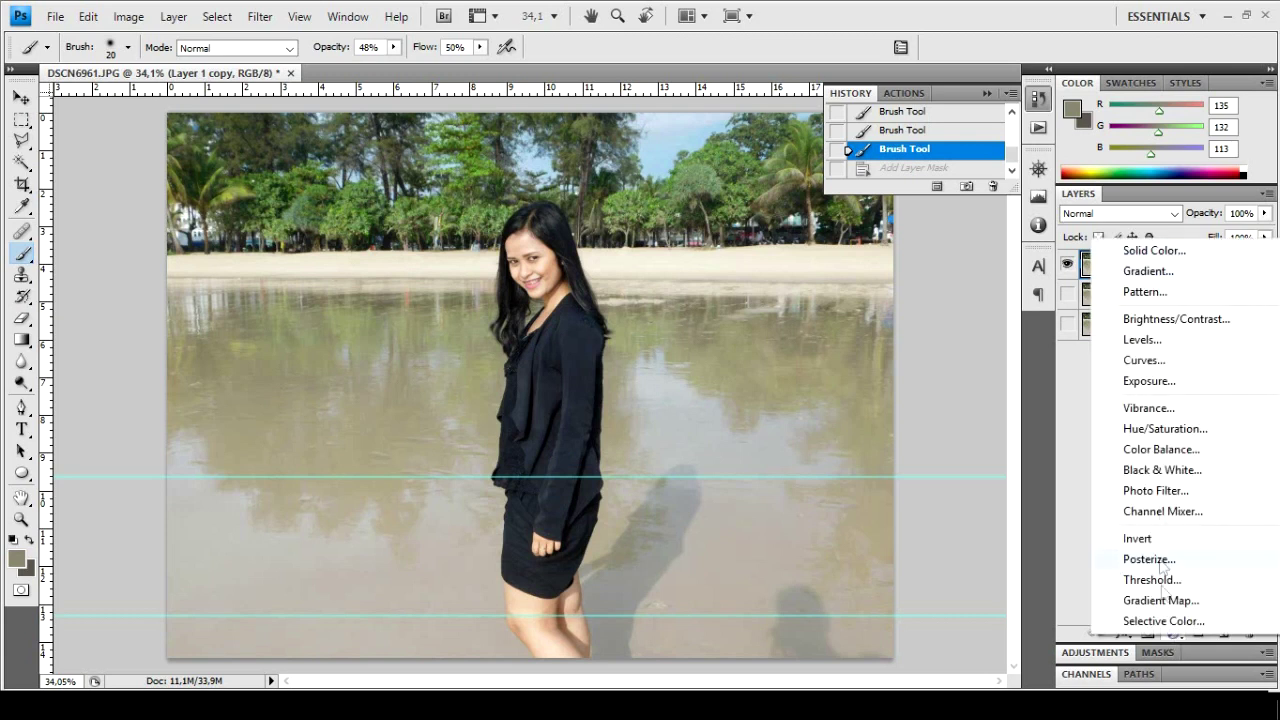
pyautogui.click(1160, 360)
pyautogui.moveTo(1200, 336); pyautogui.dragTo(1225, 319)
pyautogui.moveTo(1139, 400); pyautogui.dragTo(1183, 382)
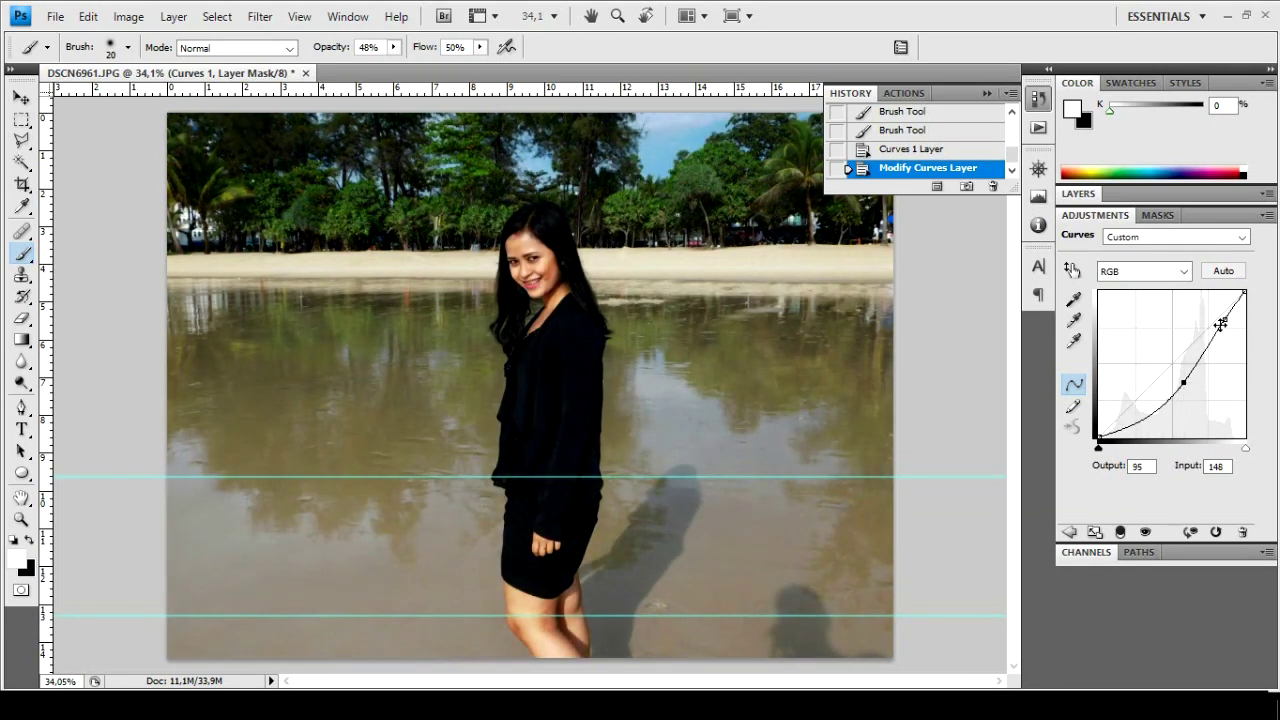
pyautogui.moveTo(1225, 319); pyautogui.dragTo(1215, 318)
pyautogui.moveTo(1183, 382); pyautogui.dragTo(1156, 384)
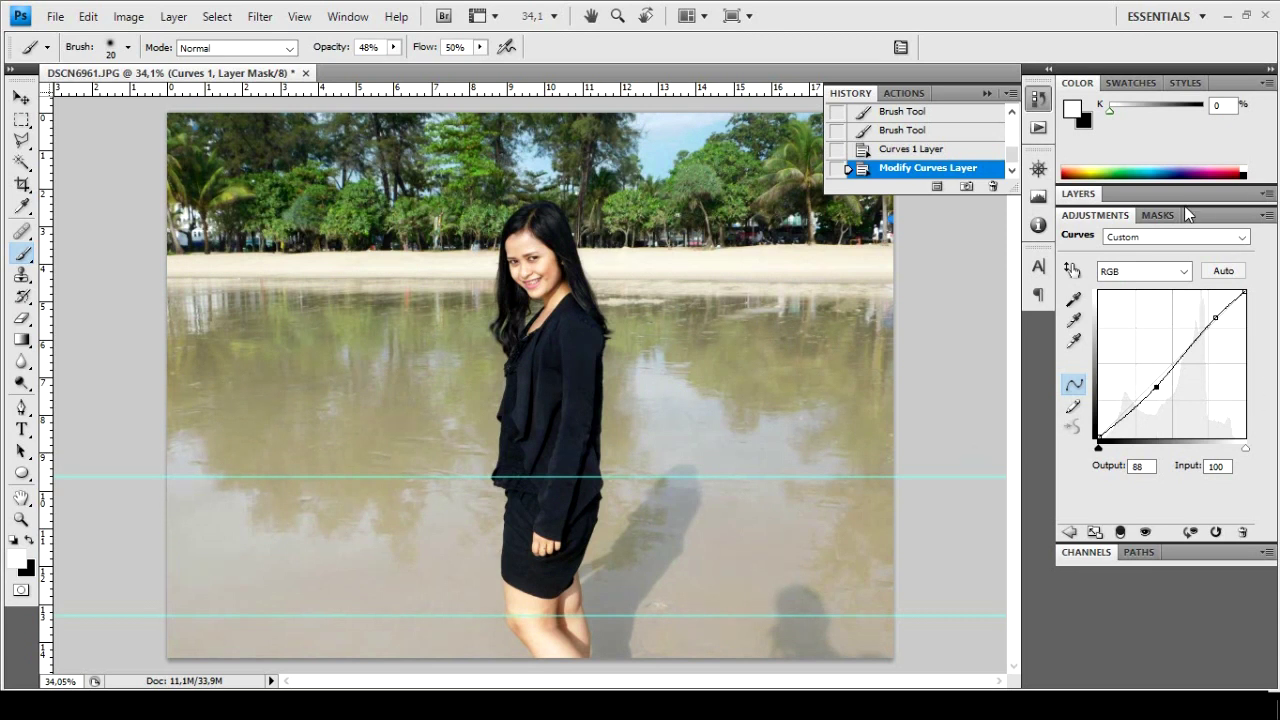
# Add a Vibrance adjustment layer above the curves with Vibrance +36 and Saturation -1
pyautogui.click(1149, 196)
pyautogui.click(1173, 633)
pyautogui.click(1122, 413)
pyautogui.moveTo(1156, 285)
pyautogui.mouseDown()
pyautogui.moveTo(1210, 286)
pyautogui.moveTo(1165, 293)
pyautogui.moveTo(1184, 321)
pyautogui.moveTo(1173, 292)
pyautogui.mouseUp()
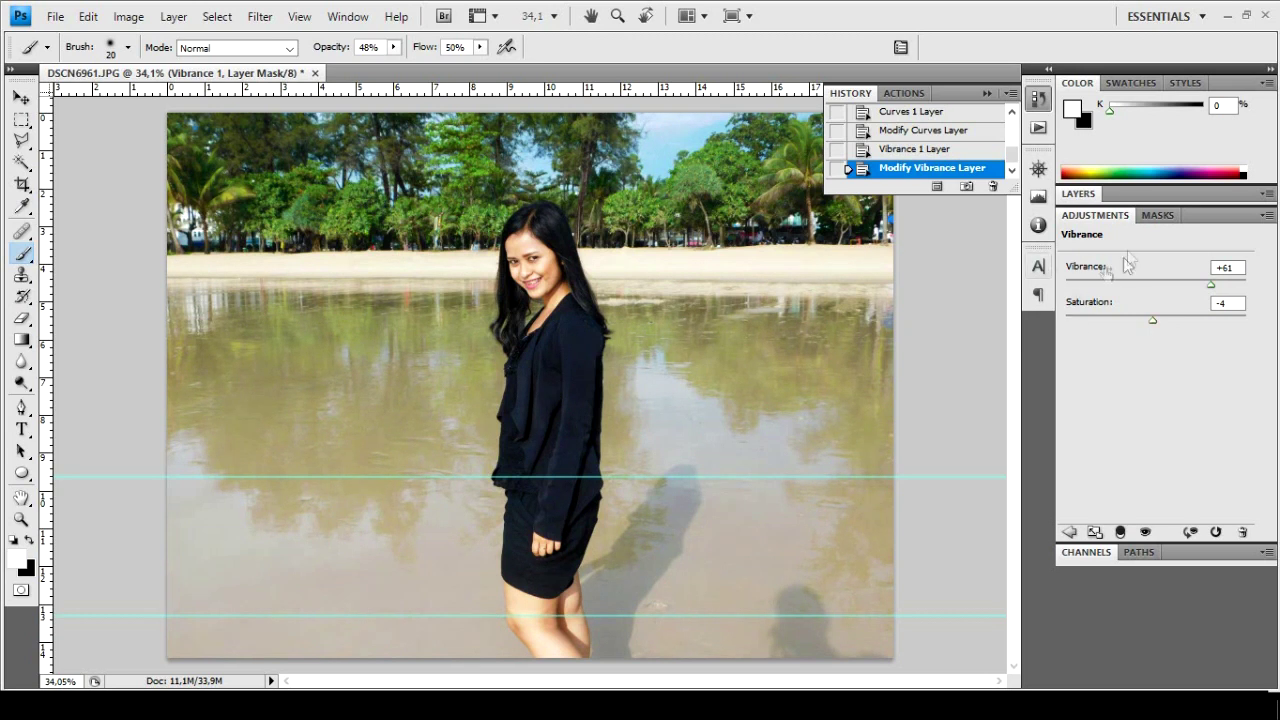
pyautogui.moveTo(1214, 285); pyautogui.dragTo(1263, 292)
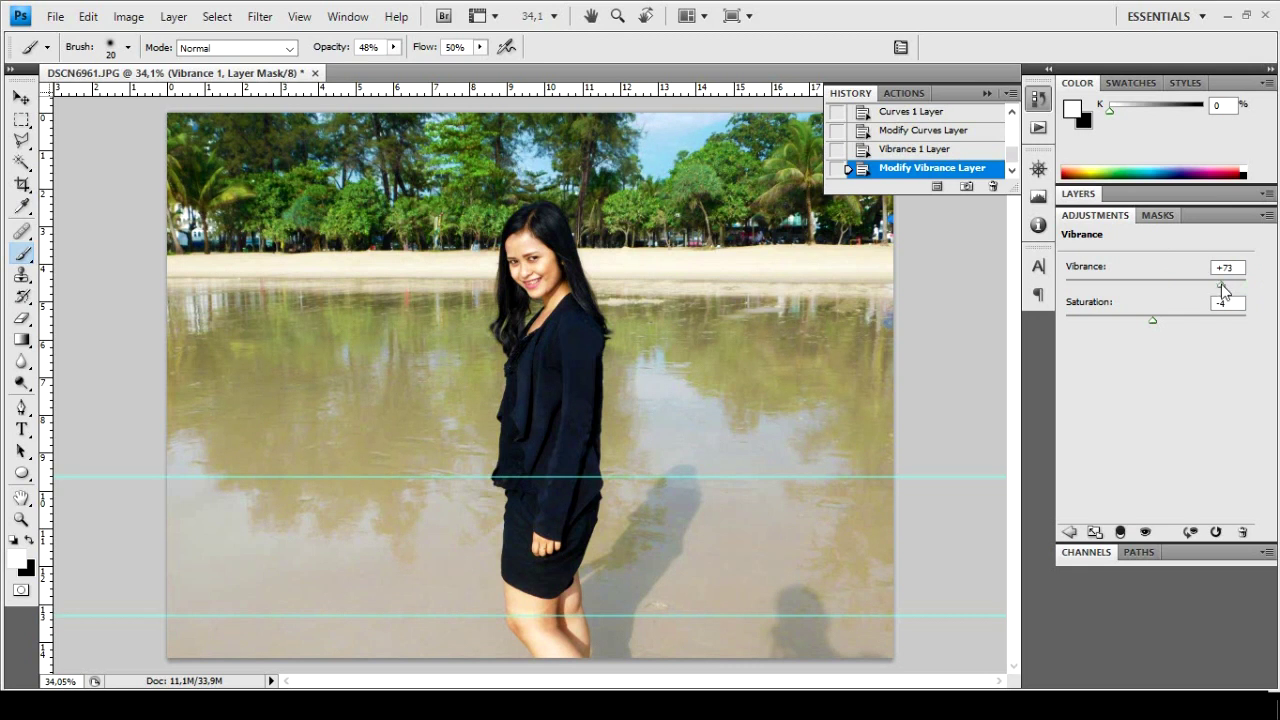
pyautogui.moveTo(1152, 325); pyautogui.dragTo(1194, 319)
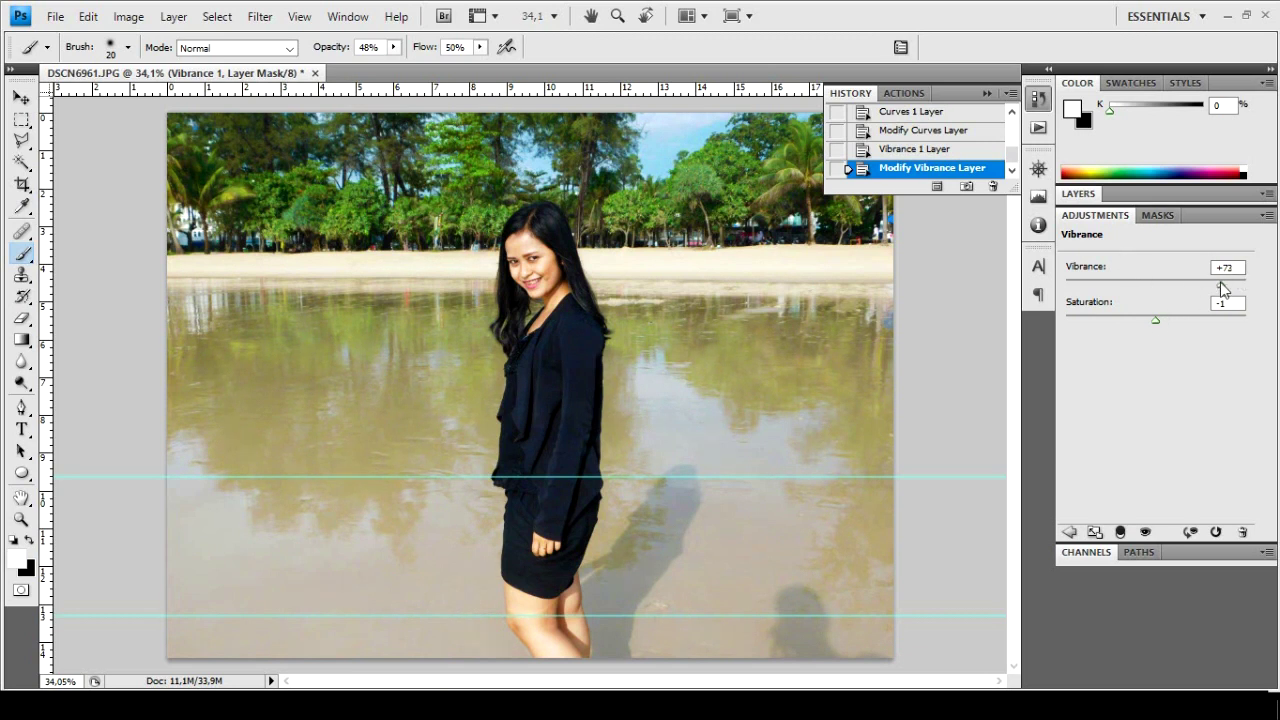
pyautogui.moveTo(1177, 288); pyautogui.dragTo(1210, 289)
pyautogui.moveTo(1198, 290)
pyautogui.mouseDown()
pyautogui.moveTo(1270, 292)
pyautogui.moveTo(1199, 293)
pyautogui.mouseUp()
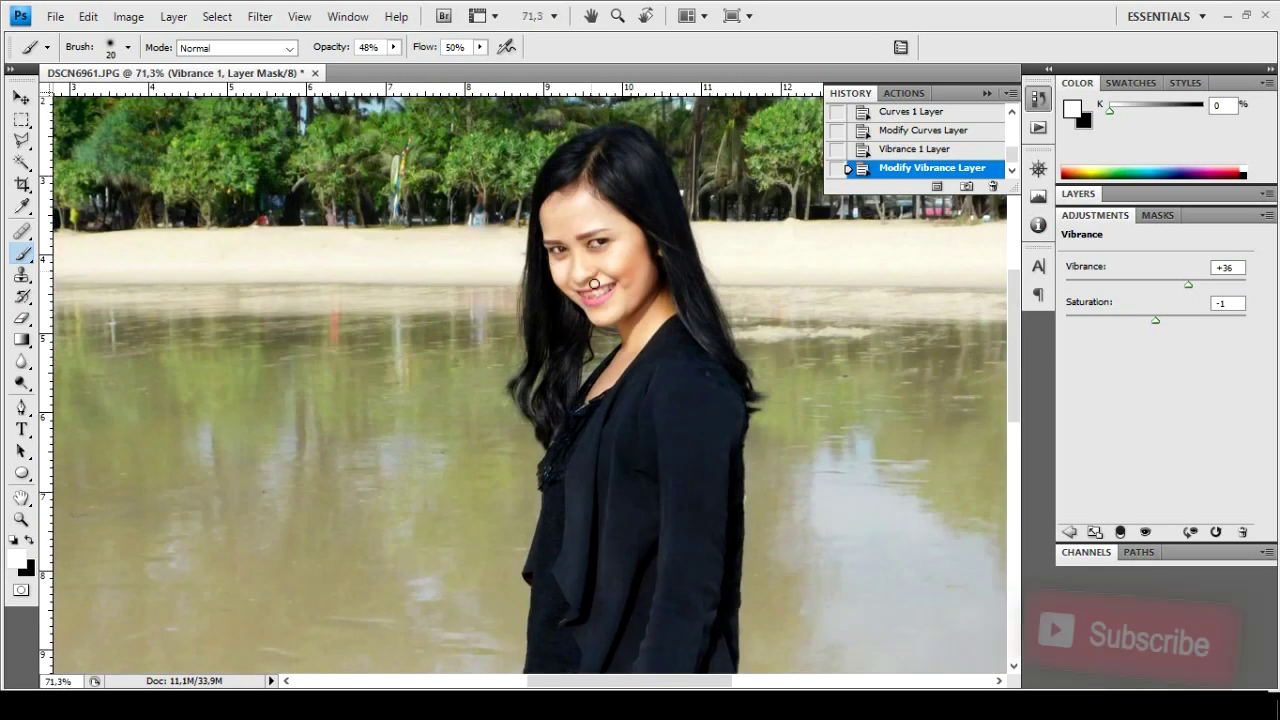
# Try to outline the woman from the top of her hair down her back to the skirt with the Polygonal Lasso
pyautogui.hotkey('alt', 'l')
pyautogui.click(1078, 197)
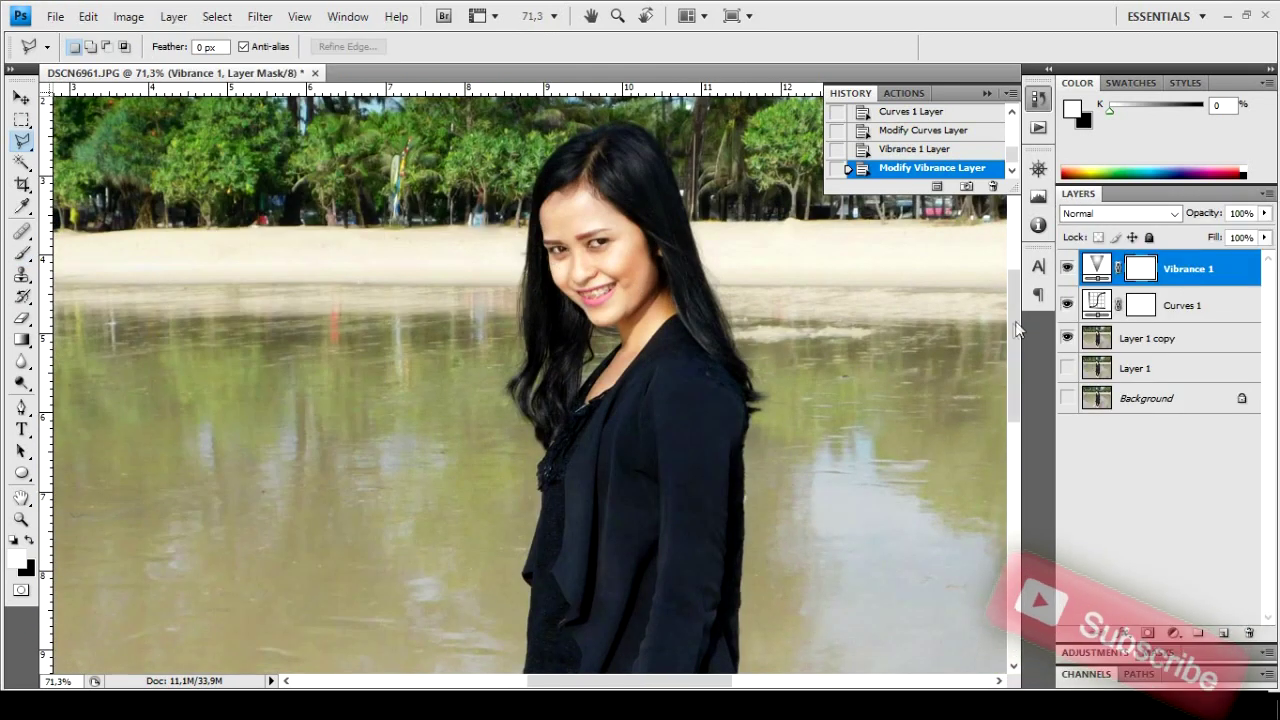
pyautogui.press('b')
pyautogui.scroll(1, 571, 207)
pyautogui.press('l')
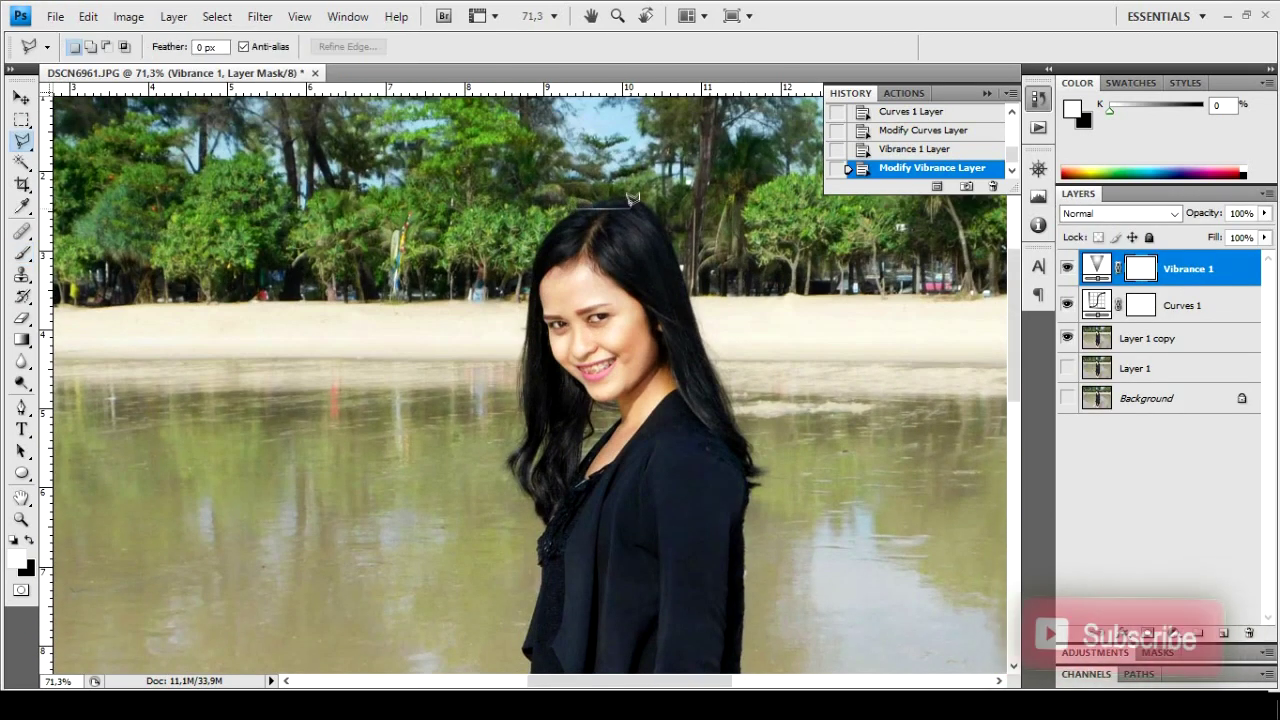
pyautogui.click(600, 196)
pyautogui.click(652, 204)
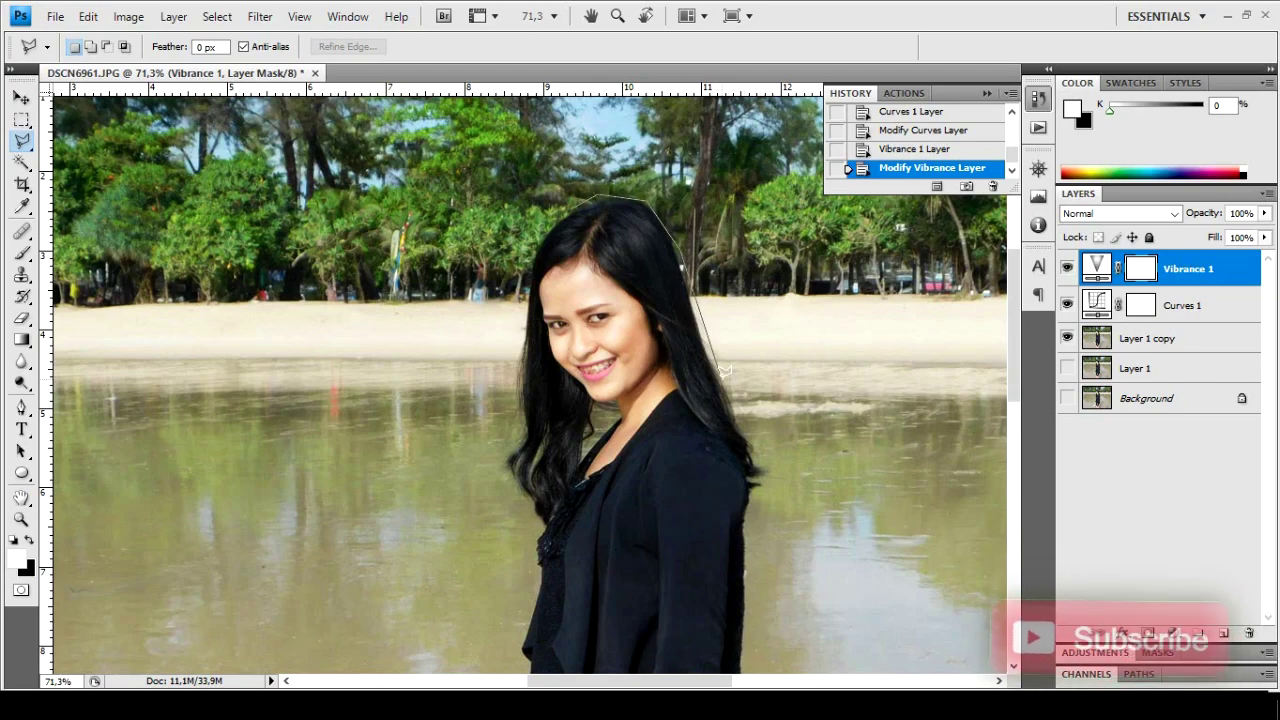
pyautogui.click(690, 292)
pyautogui.click(755, 465)
pyautogui.scroll(-5, 755, 505)
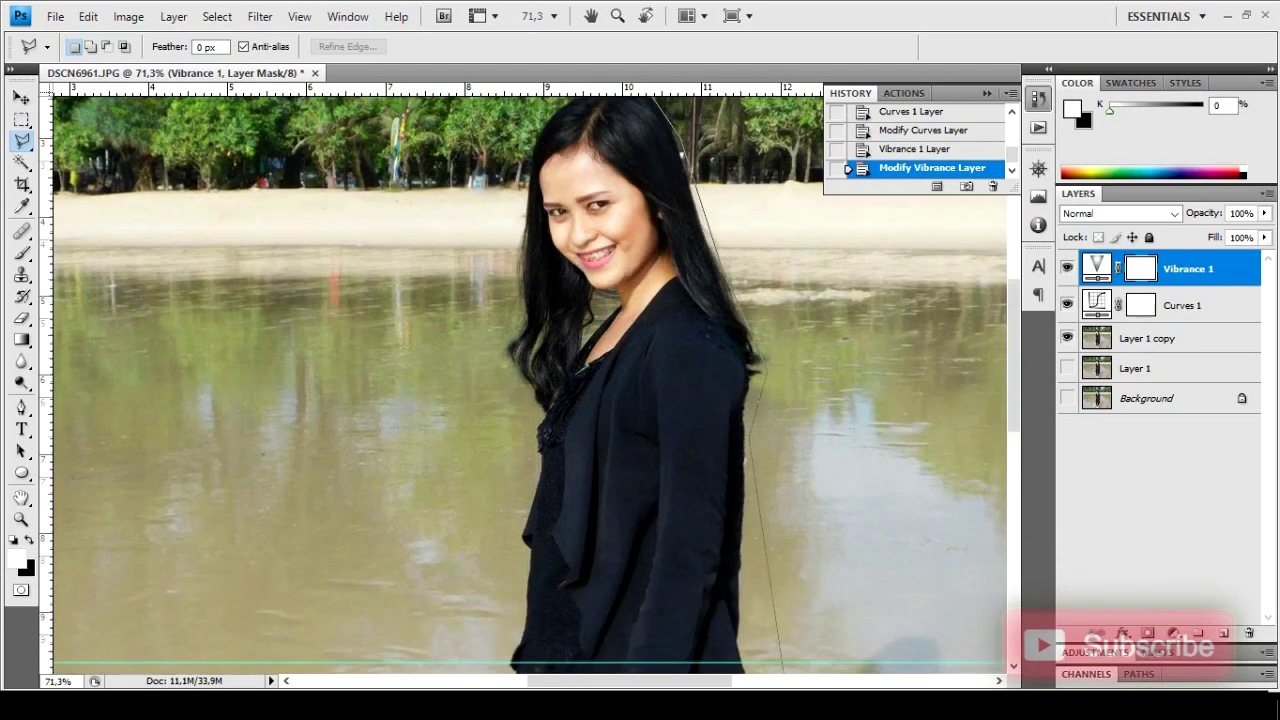
pyautogui.click(755, 487)
pyautogui.scroll(-4, 720, 620)
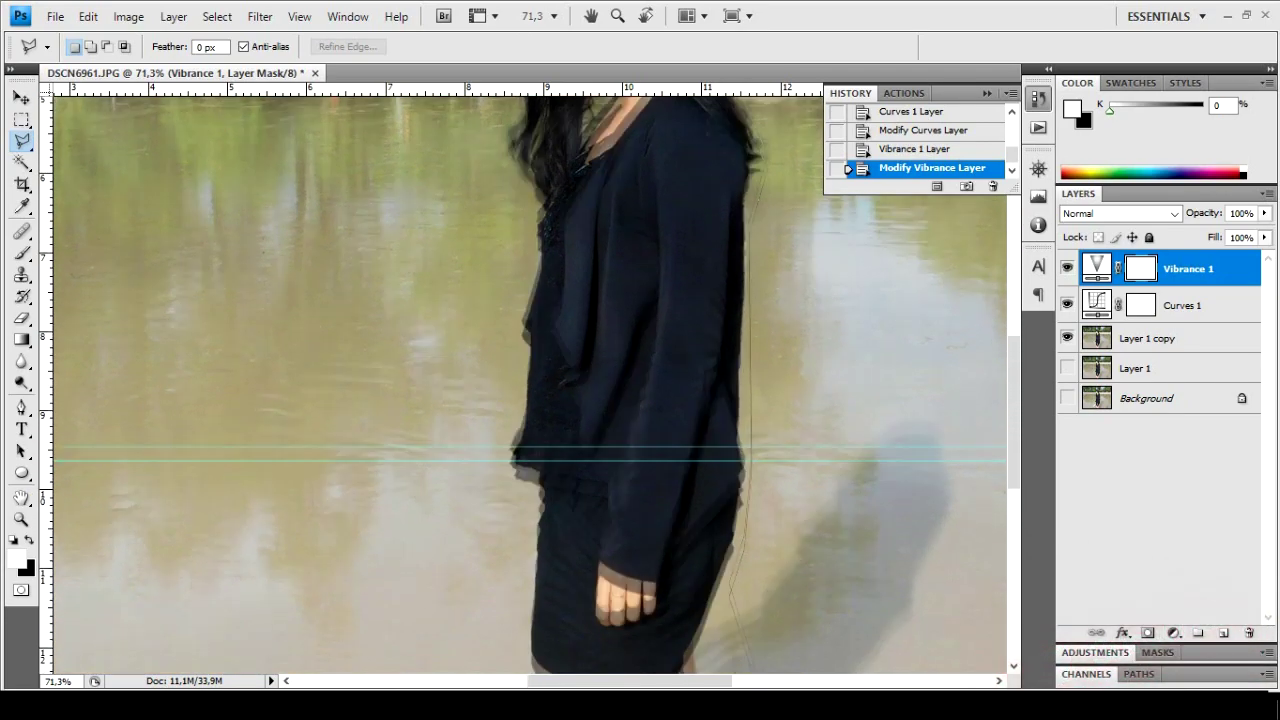
pyautogui.doubleClick(712, 645)
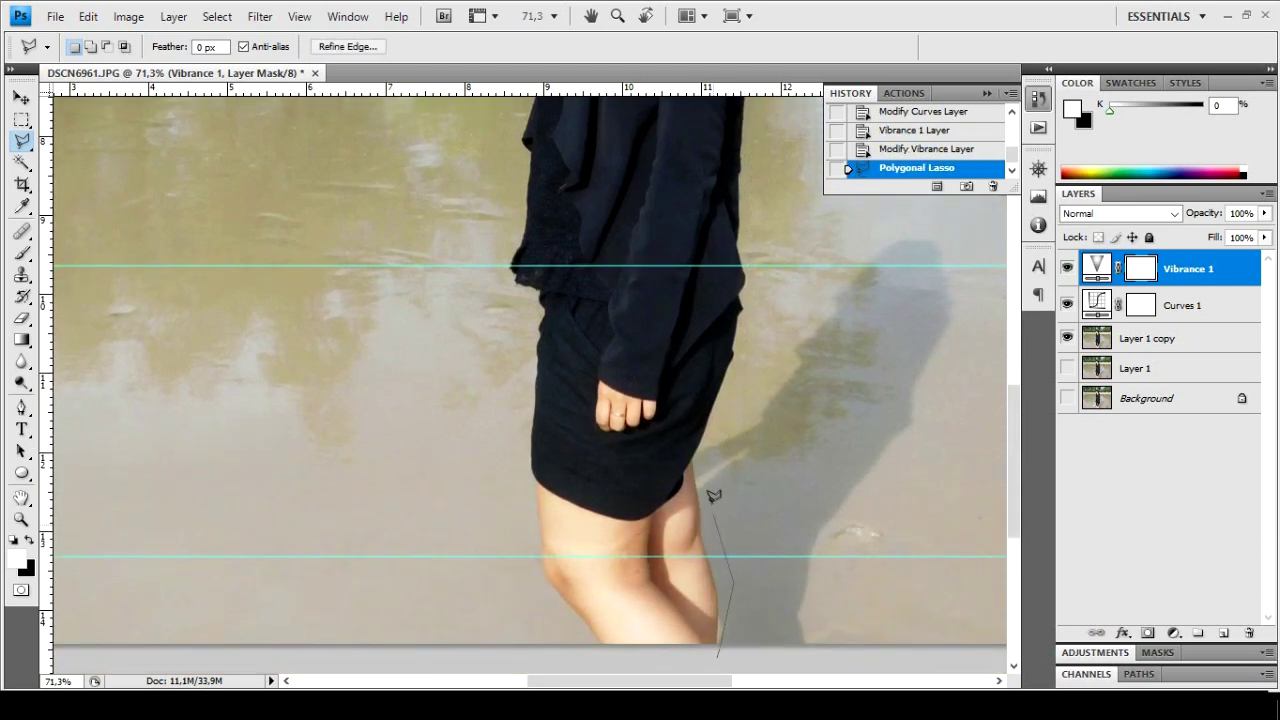
# Outline the woman's legs and the front of her body up to beside her face with the Polygonal Lasso
pyautogui.doubleClick(740, 398)
pyautogui.click(771, 425)
pyautogui.click(716, 655)
pyautogui.click(577, 651)
pyautogui.click(515, 565)
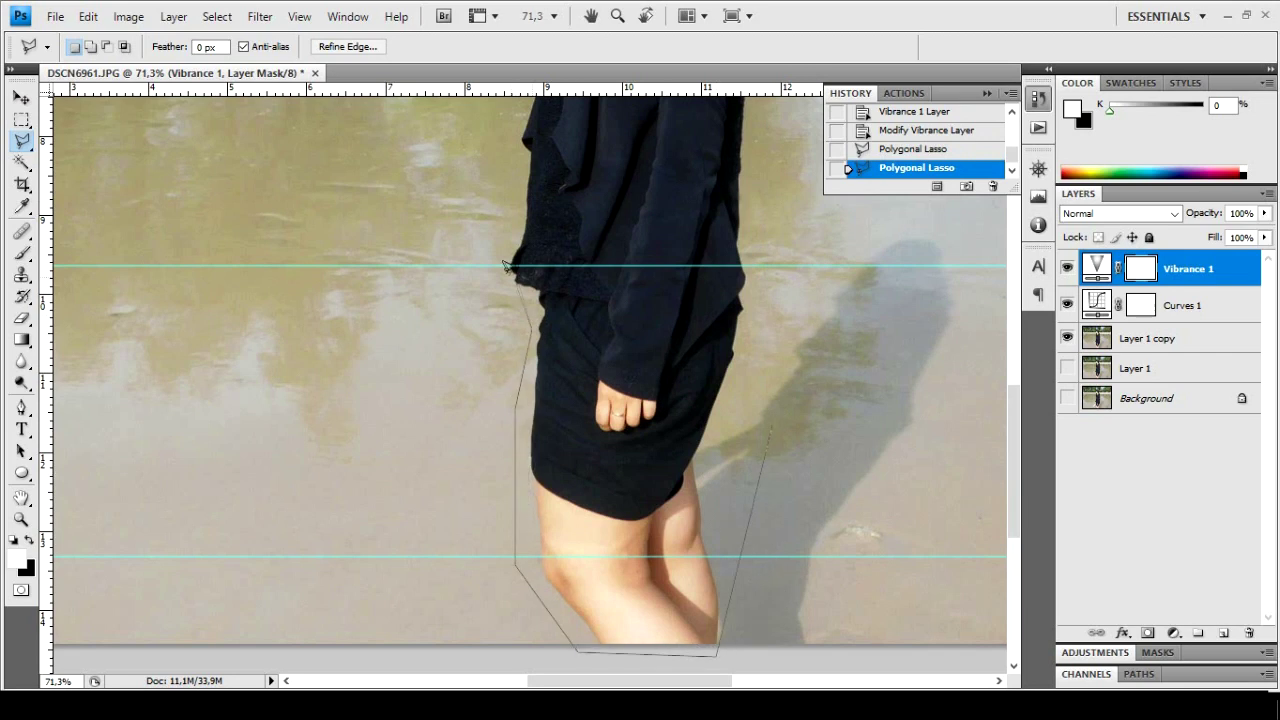
pyautogui.scroll(5, 520, 200)
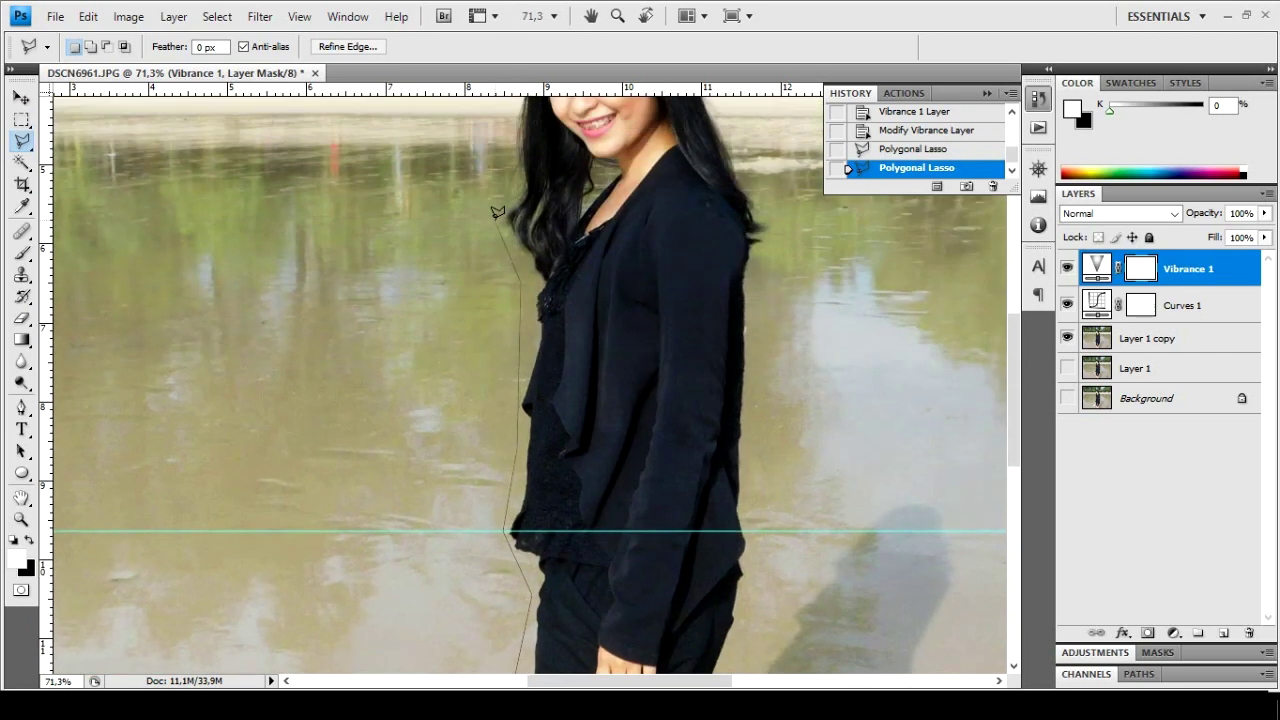
pyautogui.scroll(3, 497, 212)
pyautogui.doubleClick(513, 243)
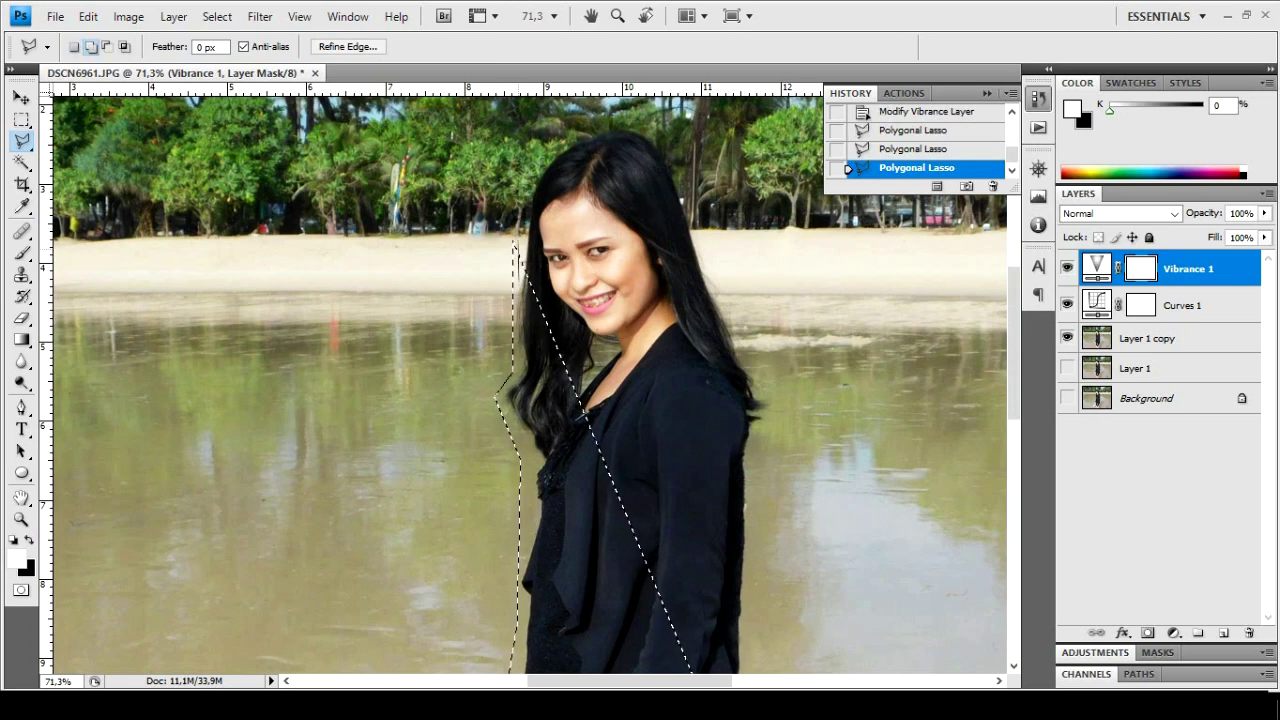
# Extend the selection around the front of the hair, over the head and down the woman's back with the Polygonal Lasso
pyautogui.click(506, 193)
pyautogui.doubleClick(576, 123)
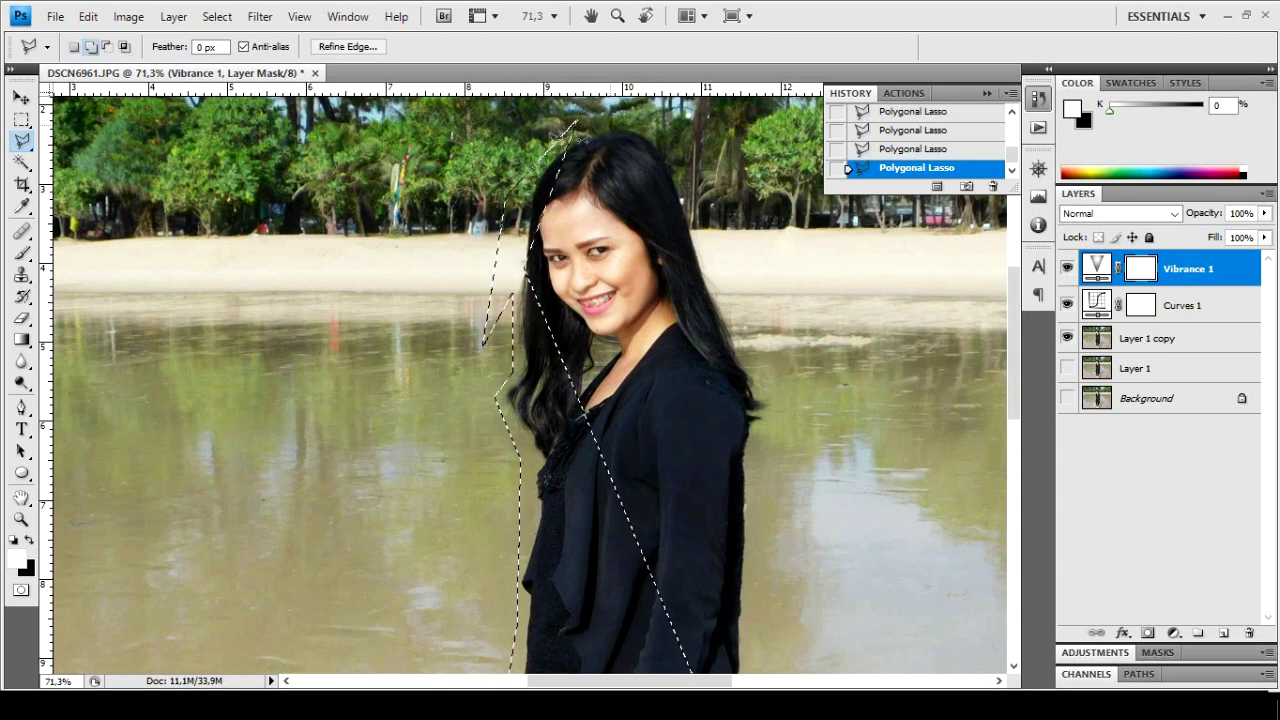
pyautogui.click(668, 143)
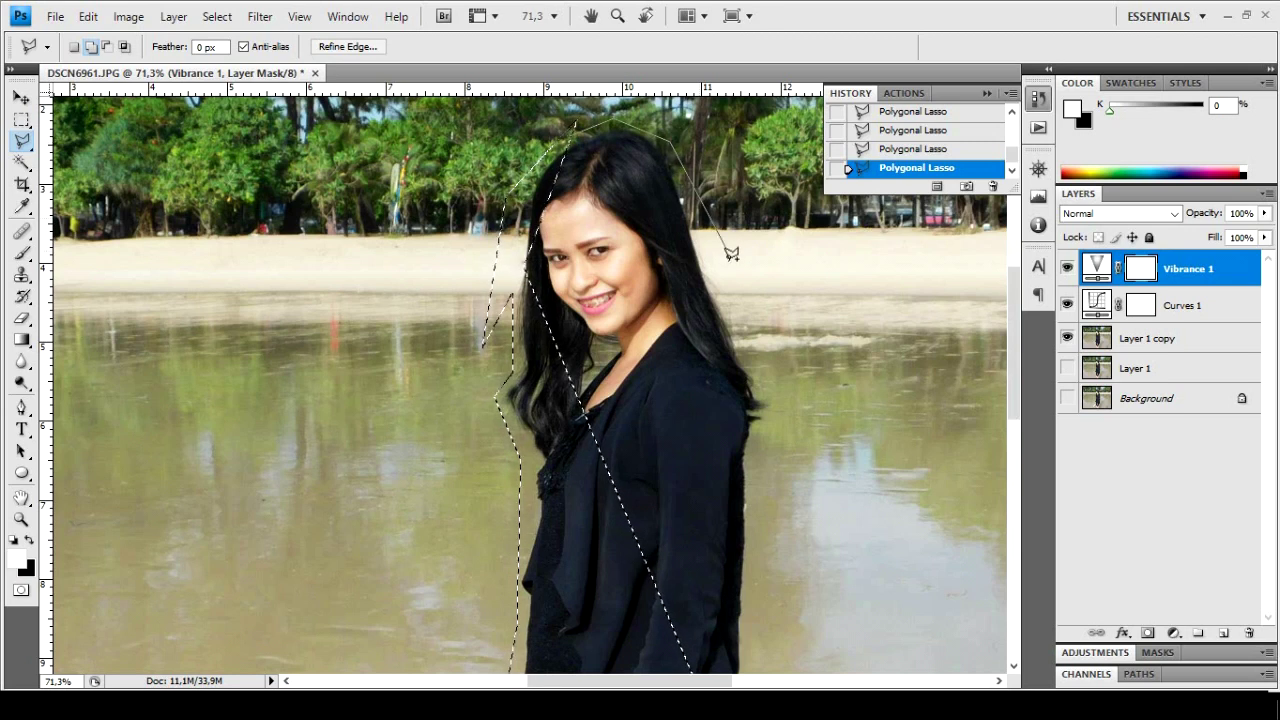
pyautogui.click(776, 430)
pyautogui.scroll(-4, 756, 580)
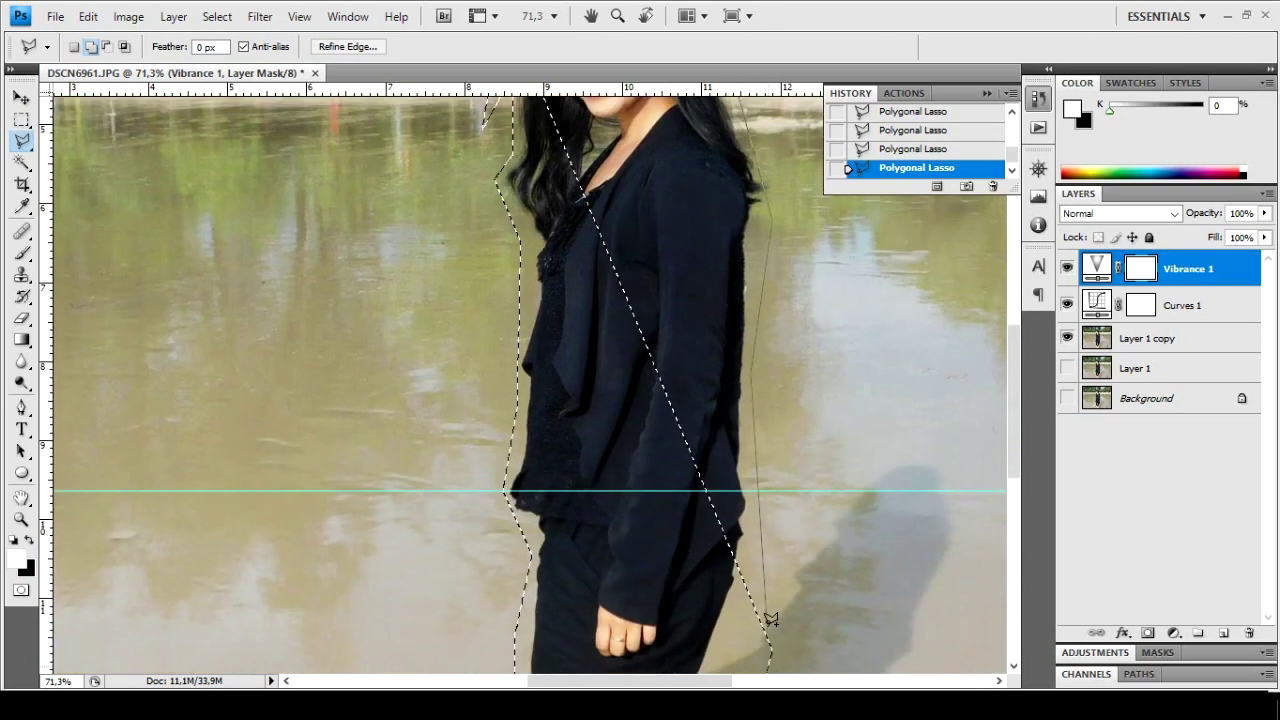
pyautogui.click(680, 571)
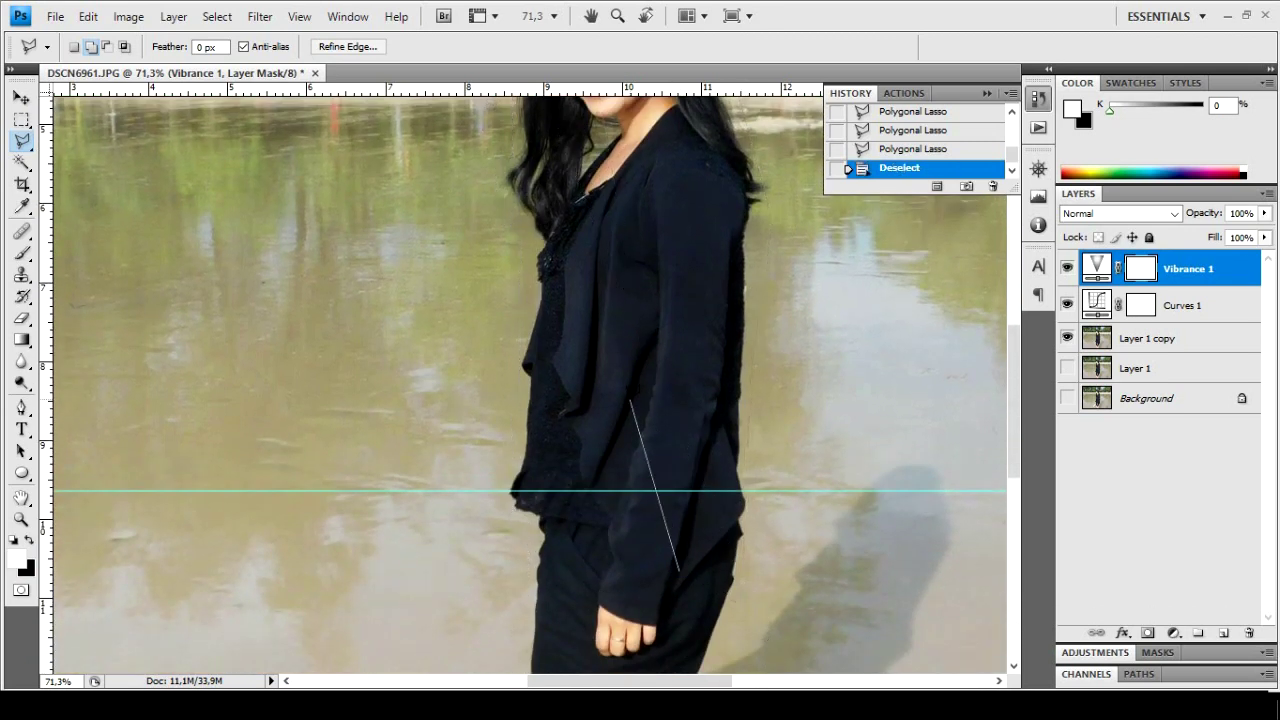
pyautogui.doubleClick(756, 453)
pyautogui.click(634, 280)
pyautogui.hotkey('ctrl', 'alt', 'z')
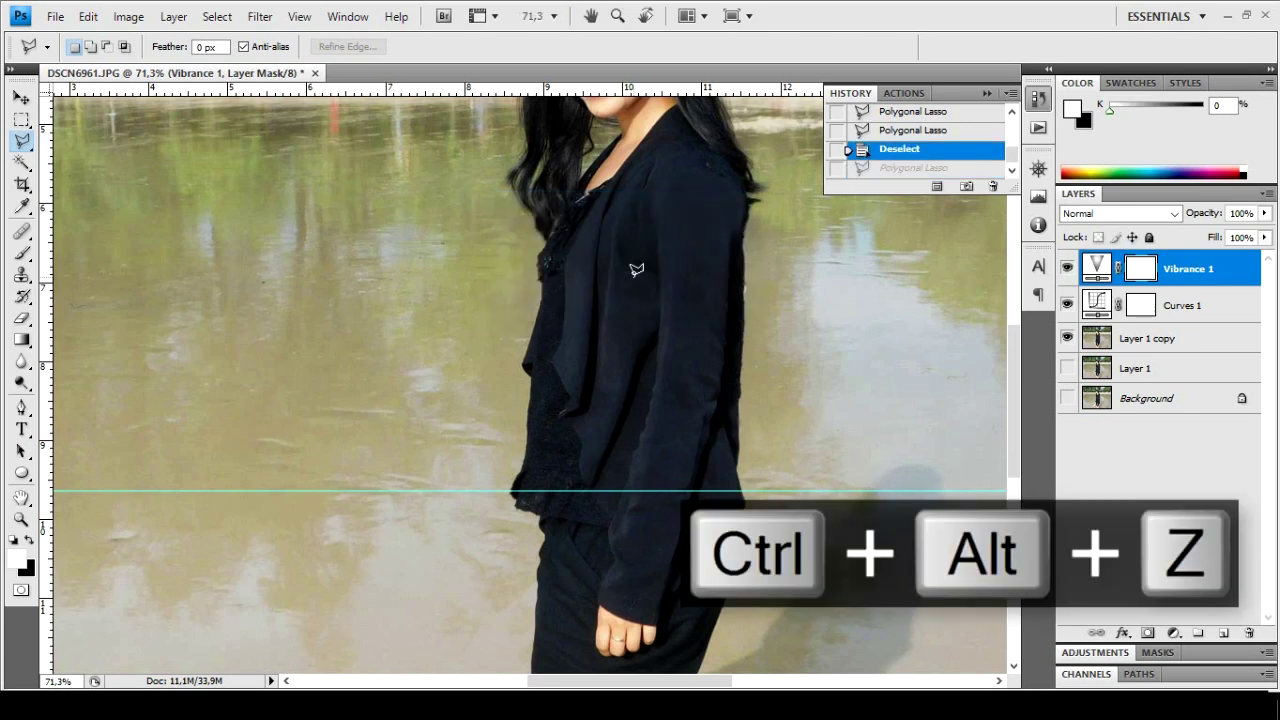
pyautogui.hotkey('ctrl', 'alt', 'z')
# Restore the woman's selection and remove the stray unselected wedges across her face and beside her hair with the Polygonal Lasso
pyautogui.scroll(4, 634, 270)
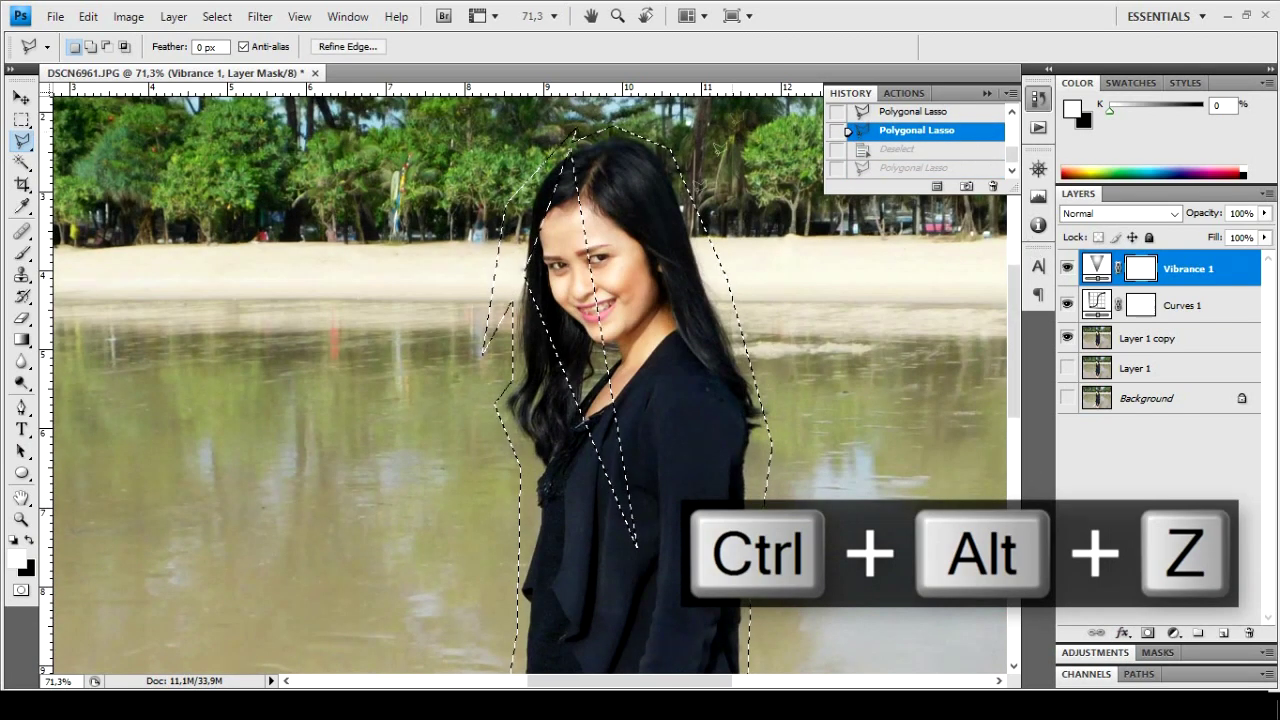
pyautogui.press('shift')
pyautogui.click(608, 137)
pyautogui.doubleClick(515, 268)
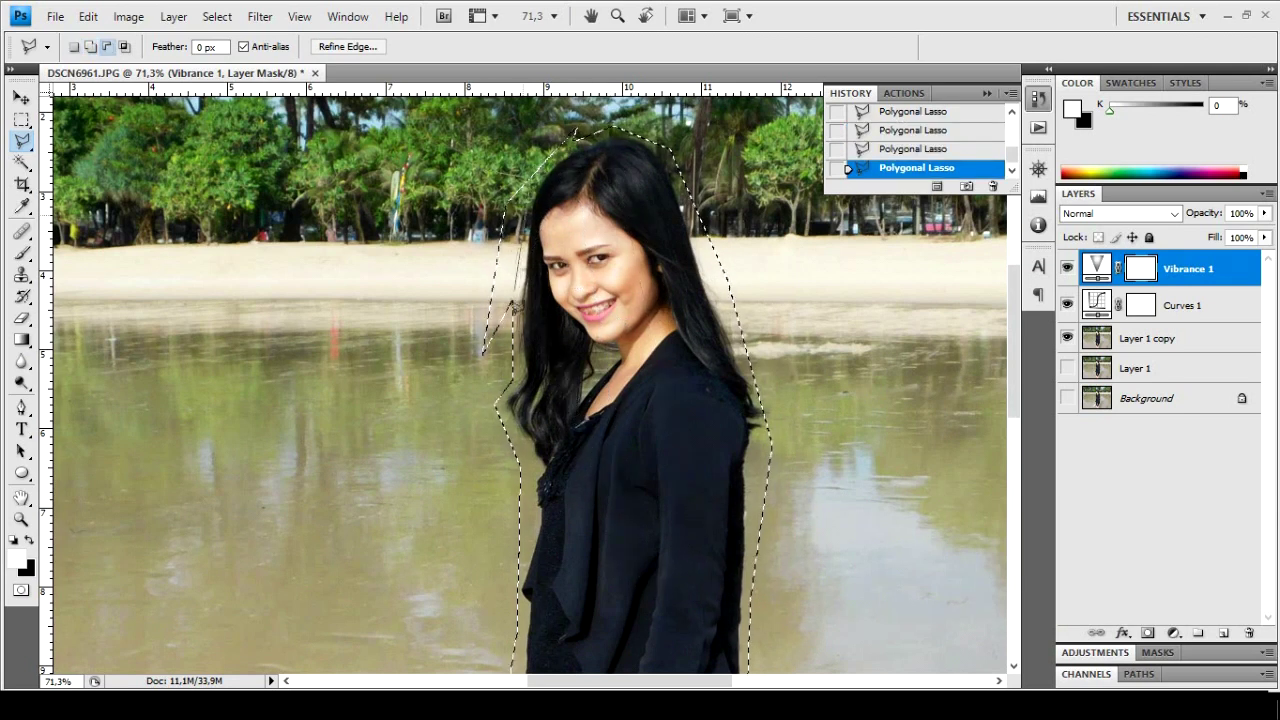
pyautogui.doubleClick(428, 267)
pyautogui.scroll(-2, 428, 266)
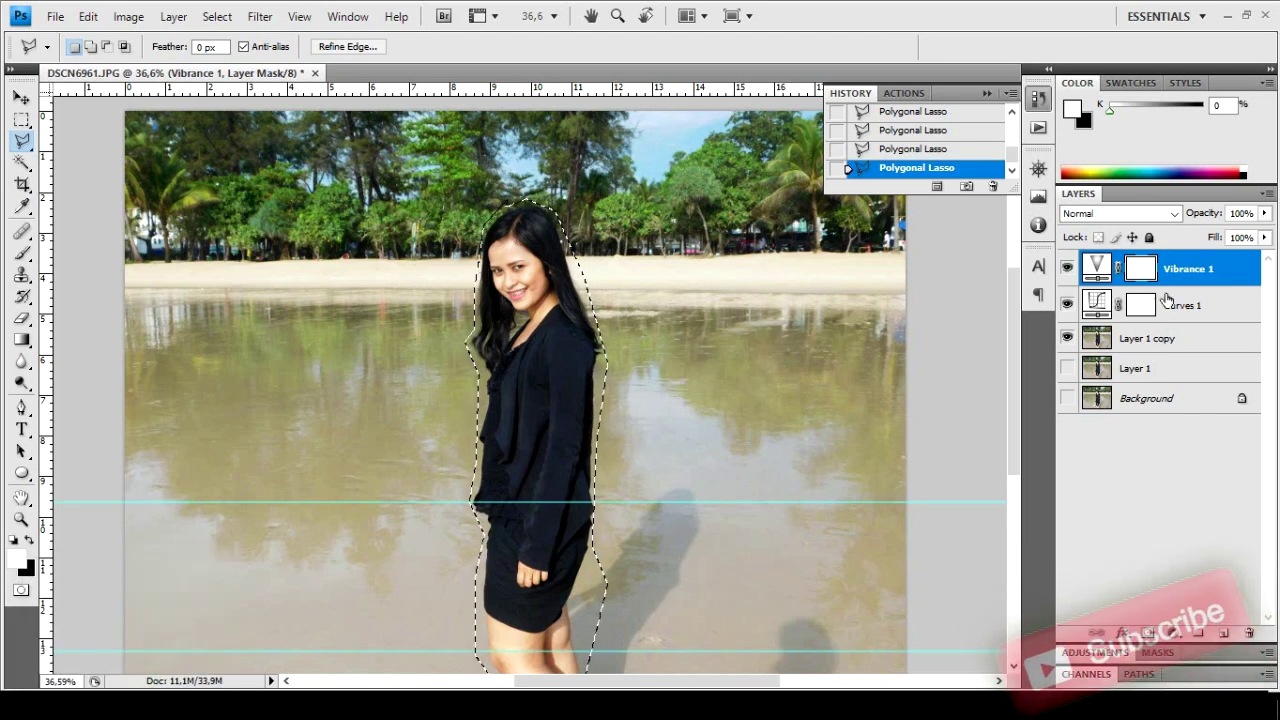
# Smooth the edge of the selection around the woman
pyautogui.click(217, 16)
pyautogui.moveTo(272, 231)
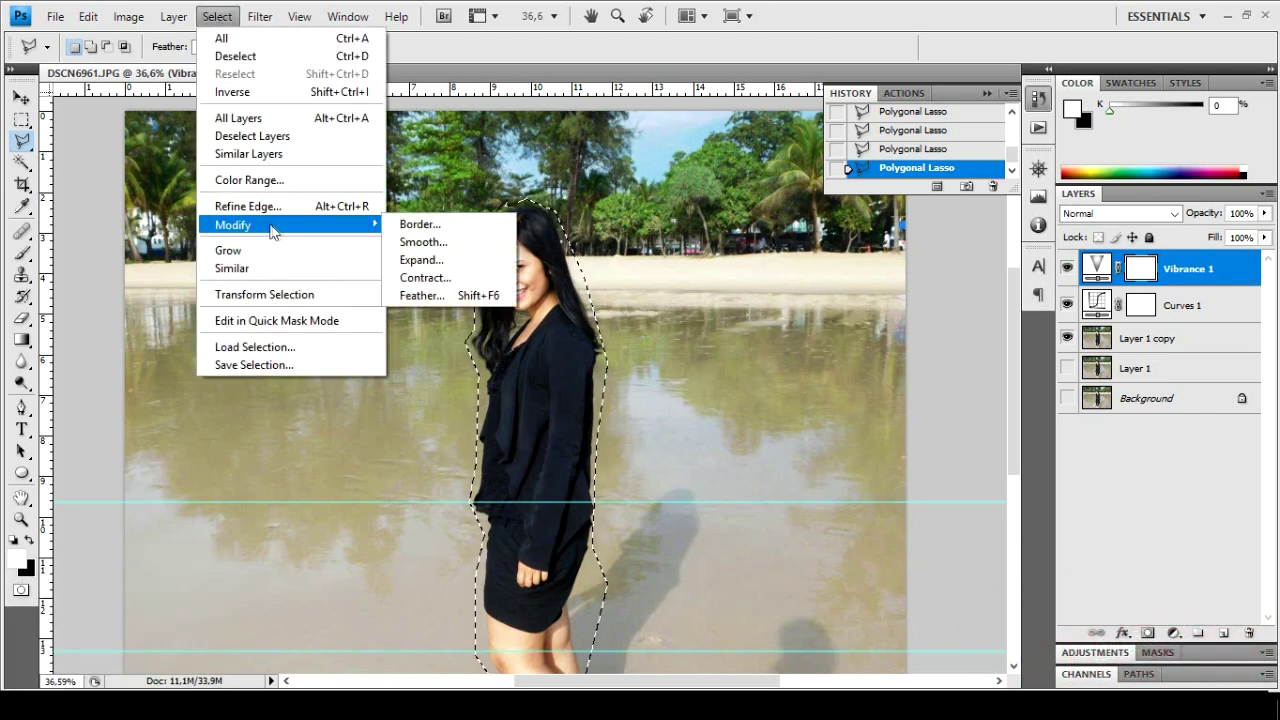
pyautogui.click(420, 242)
pyautogui.press('Return')
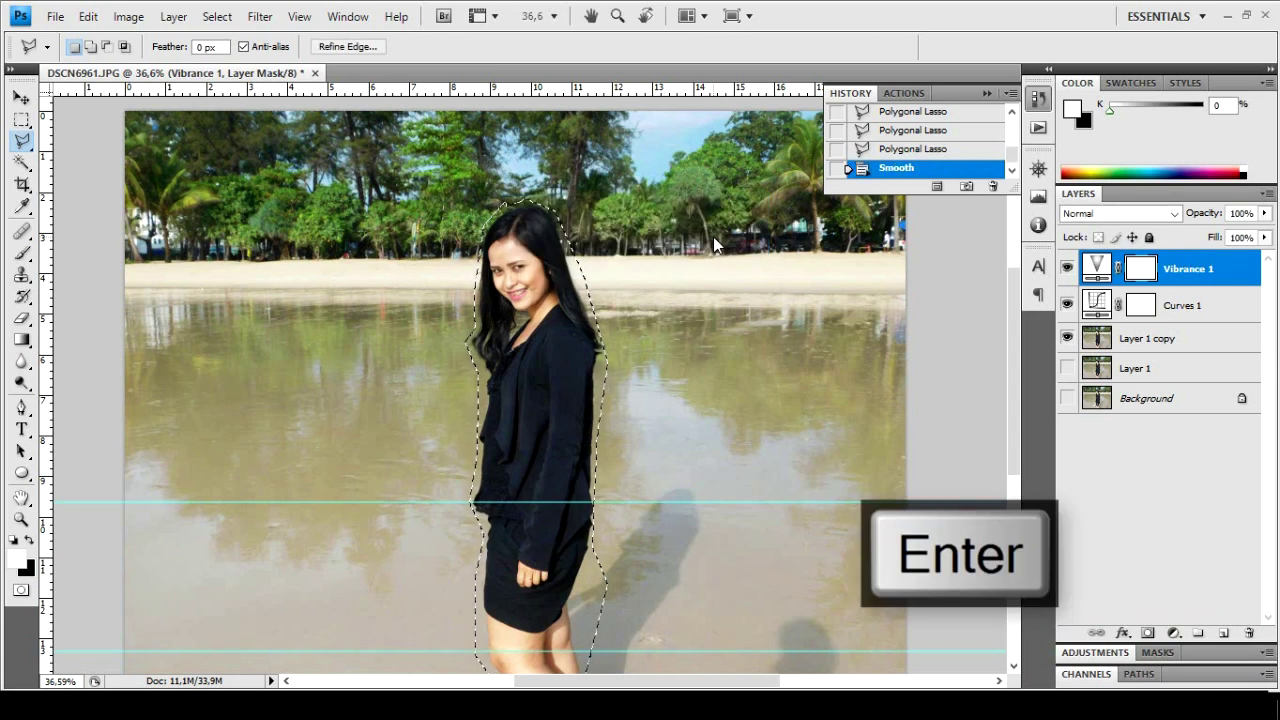
# Feather the woman's selection and invert it so the background is selected
pyautogui.hotkey('shift', 'F6')
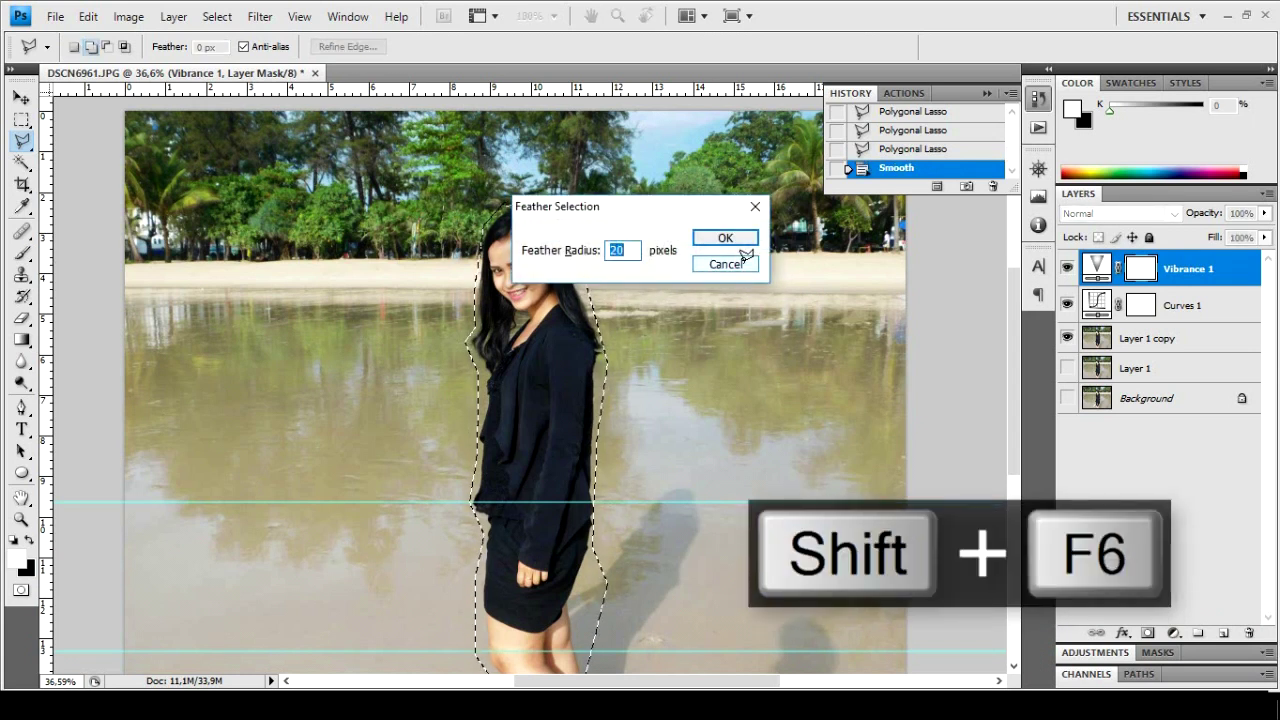
pyautogui.press('BackSpace')
pyautogui.press('Return')
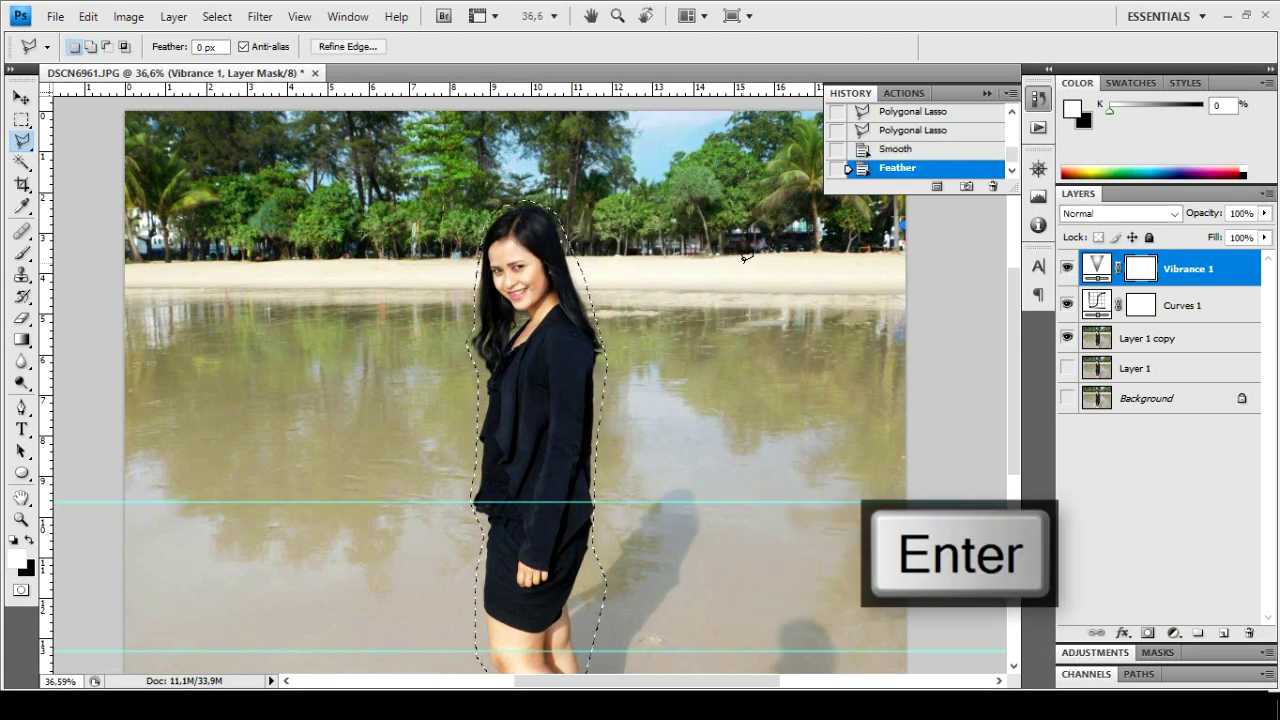
pyautogui.hotkey('ctrl', 'shift', 'i')
# Try a Vibrance adjustment layer with Vibrance +100 on the selected background, and undo it
pyautogui.click(1173, 633)
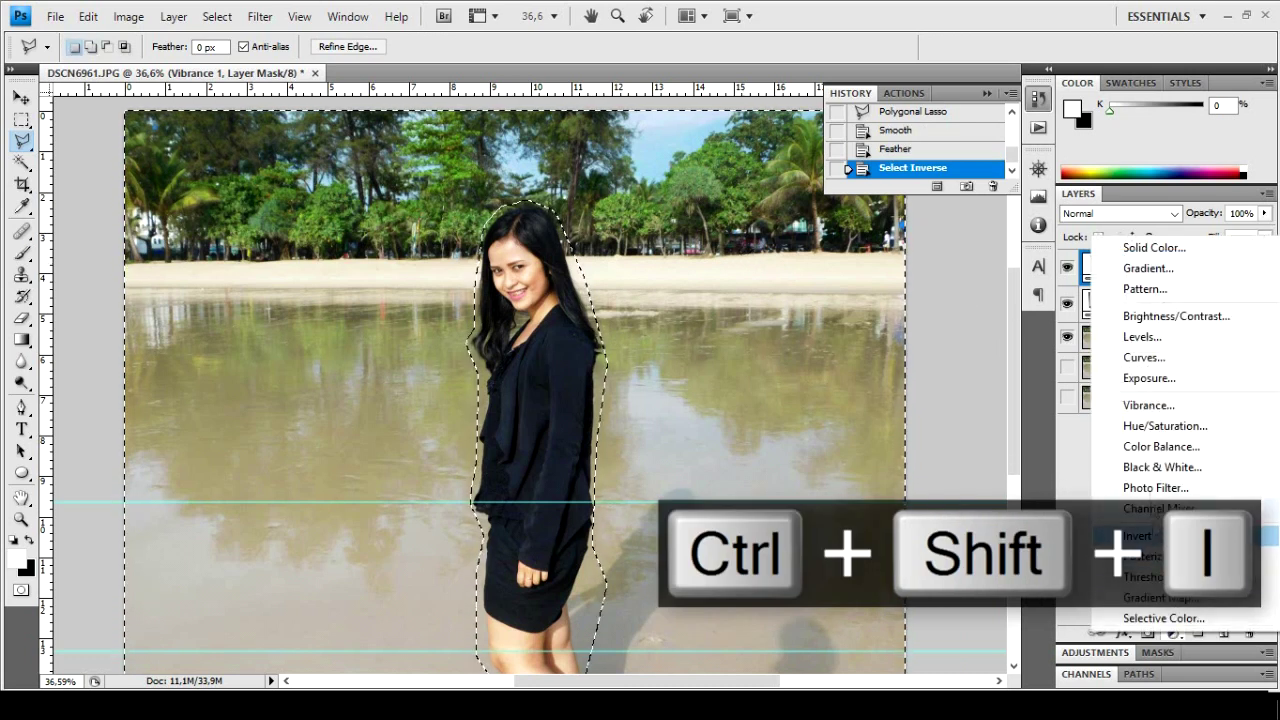
pyautogui.click(1149, 405)
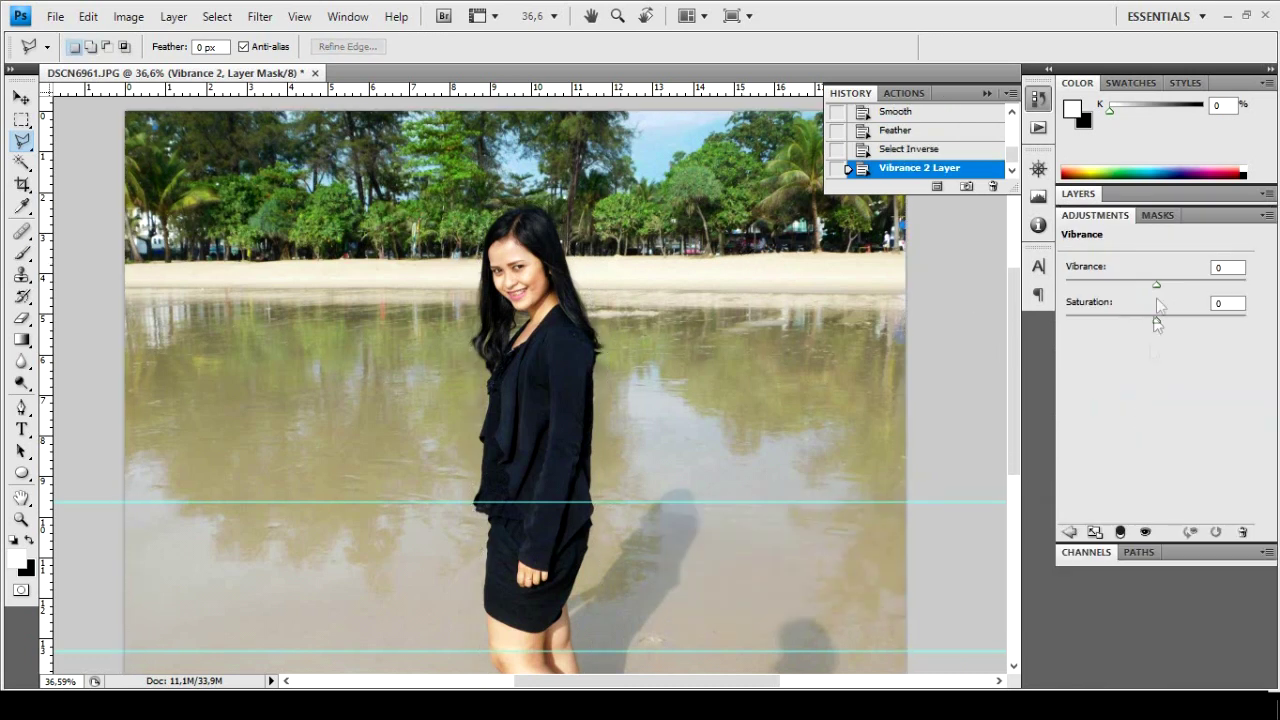
pyautogui.moveTo(1155, 284); pyautogui.dragTo(1276, 290)
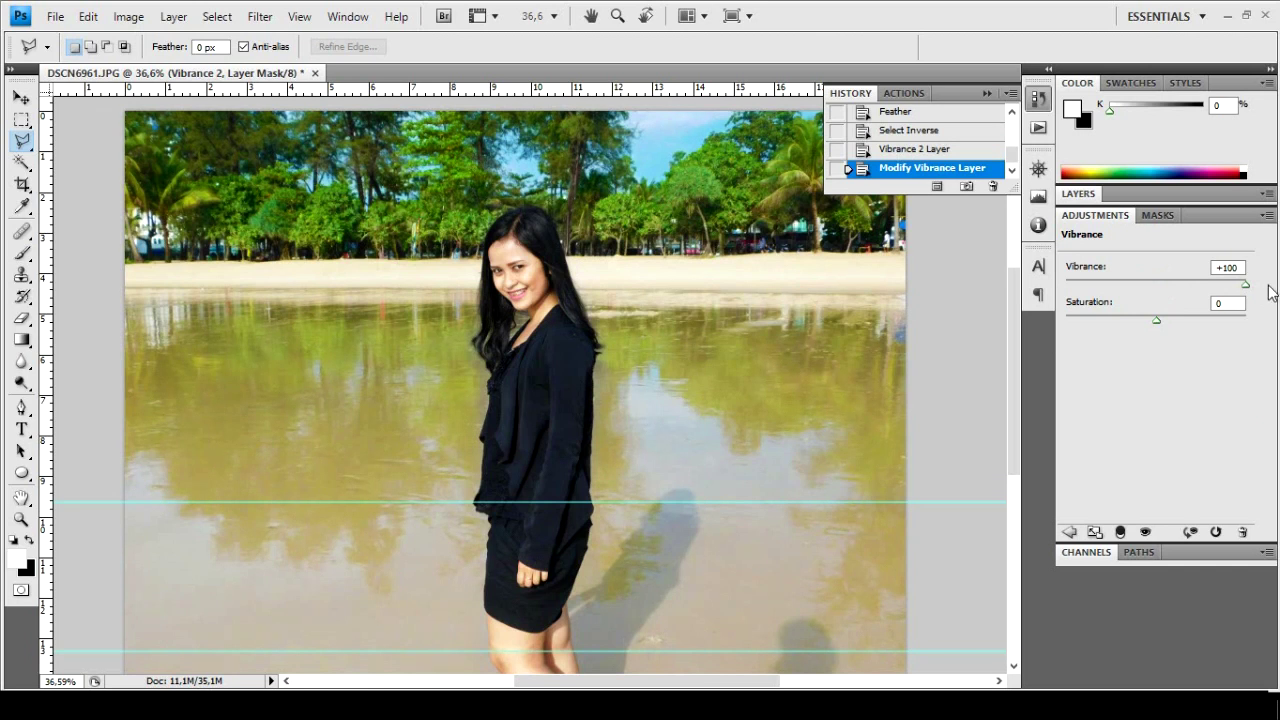
pyautogui.scroll(5, 508, 363)
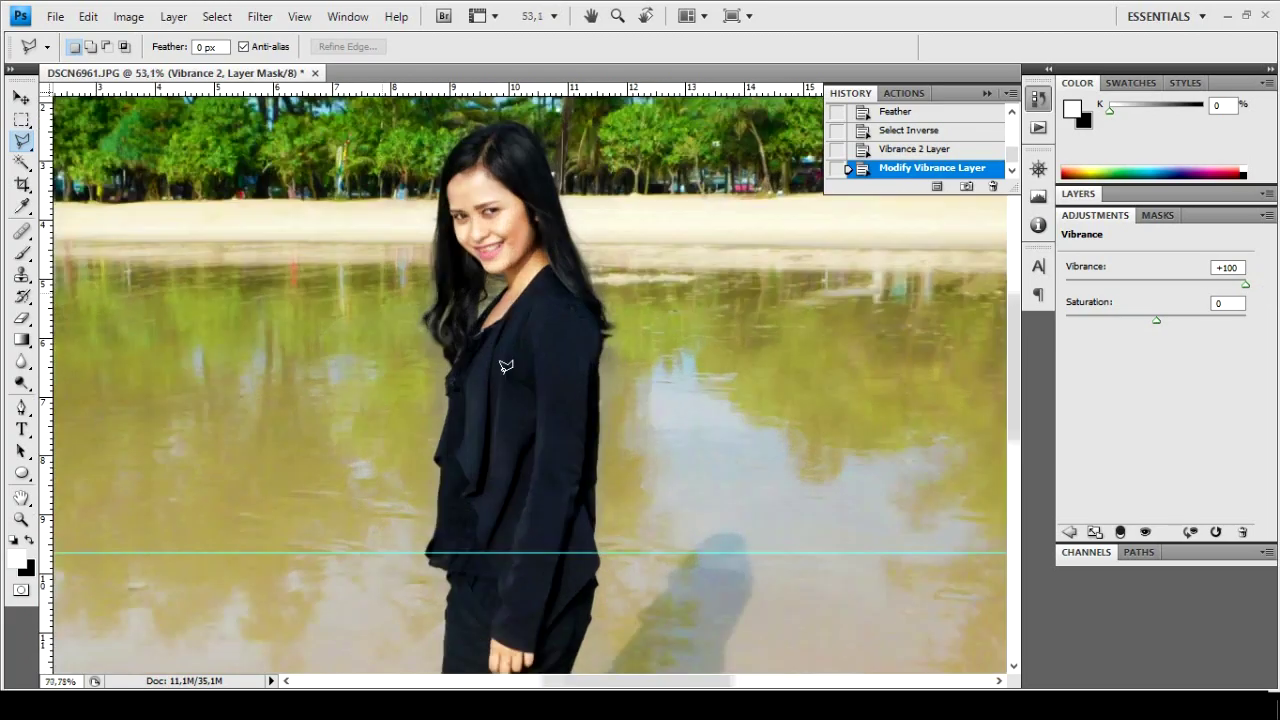
pyautogui.scroll(-4, 517, 350)
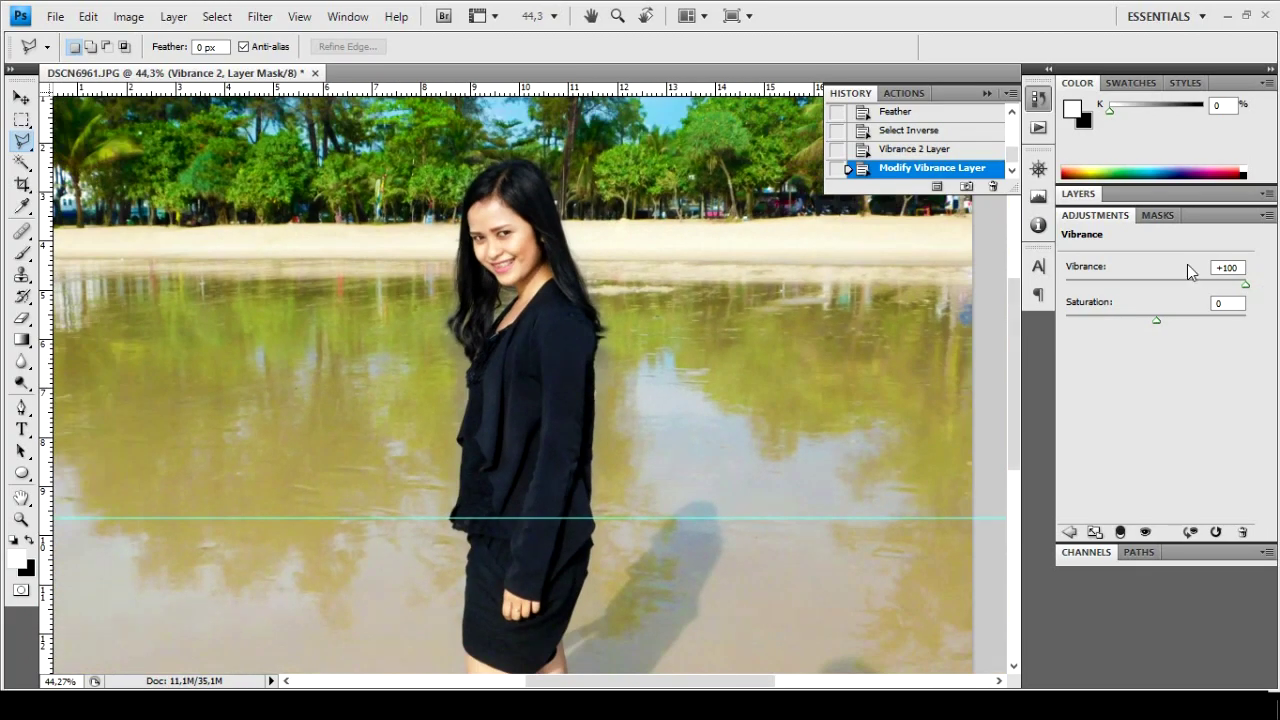
pyautogui.hotkey('ctrl', 'alt', 'z')
pyautogui.hotkey('ctrl', 'alt', 'z')
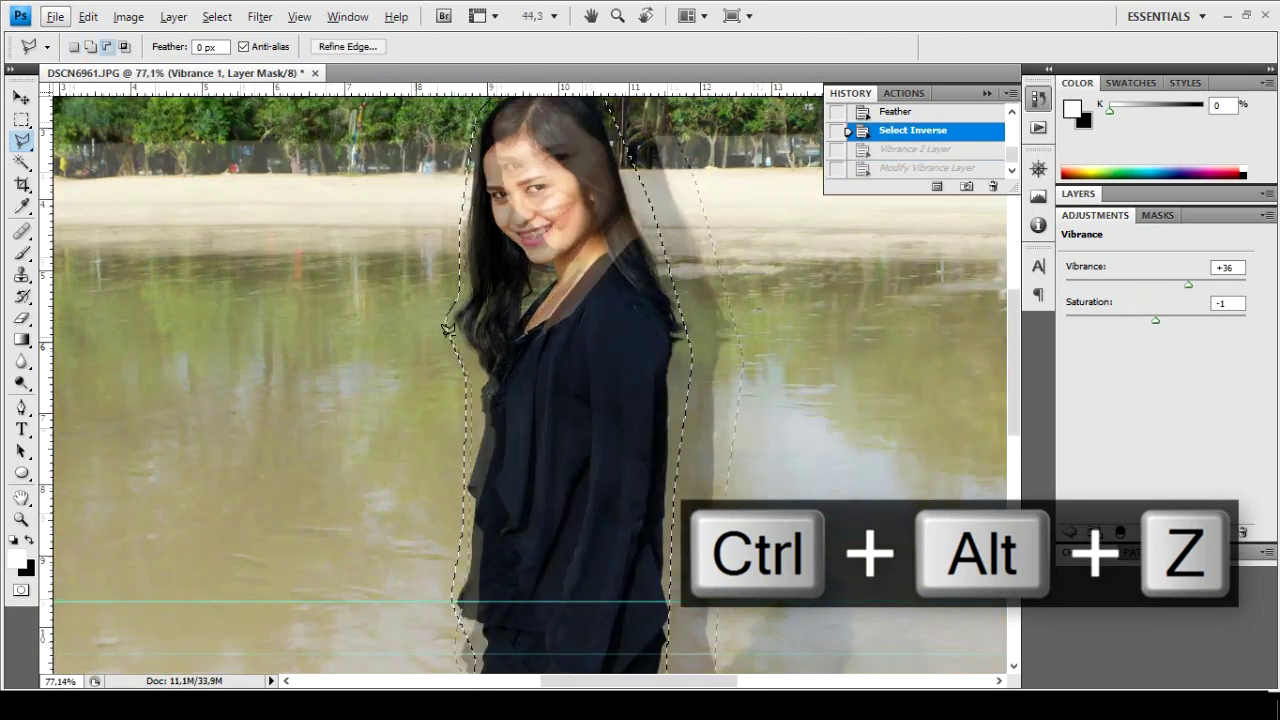
# Try to reshape the selection edge along the woman's front from the hair tips down the blouse with the Polygonal Lasso
pyautogui.scroll(3, 447, 328)
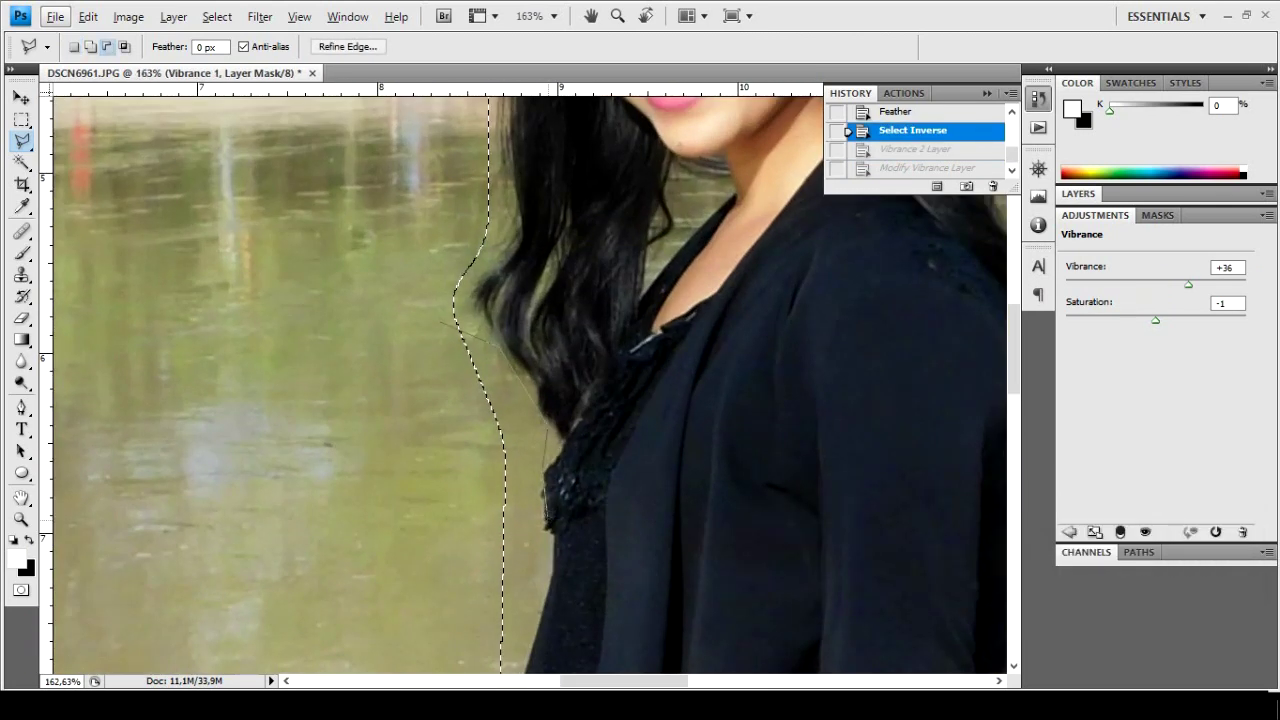
pyautogui.scroll(-3, 535, 590)
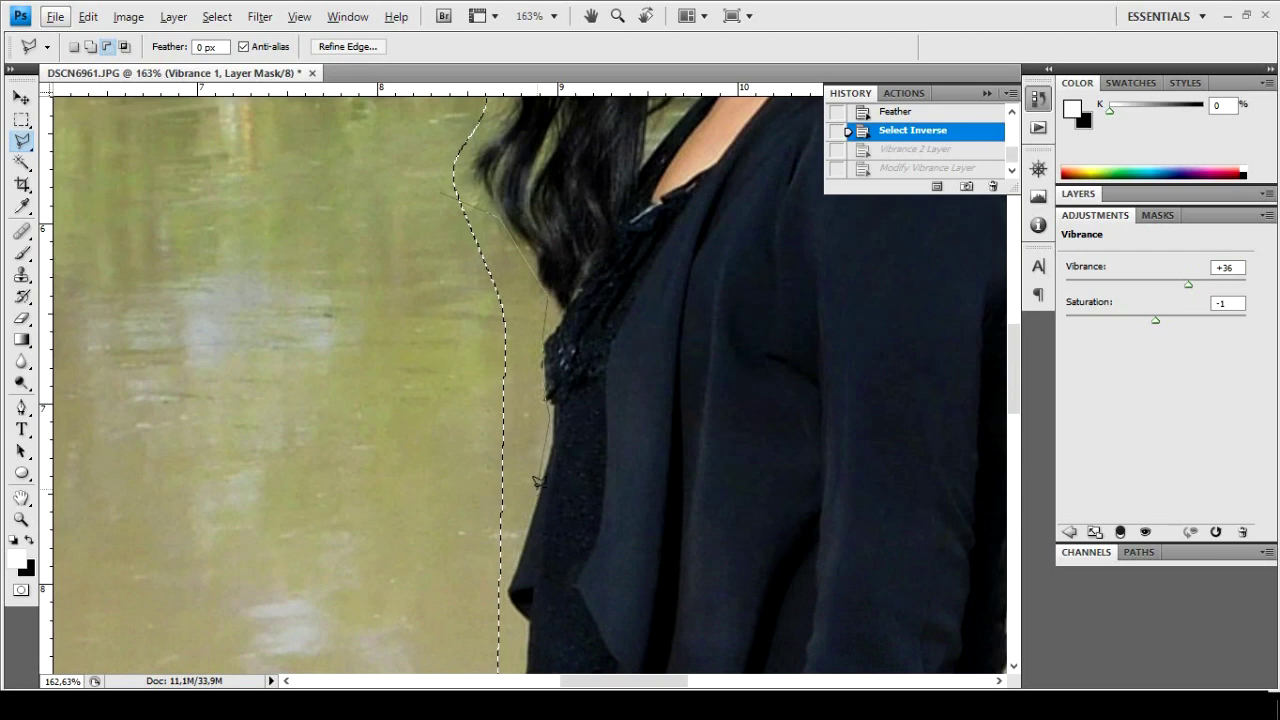
pyautogui.scroll(-5, 506, 572)
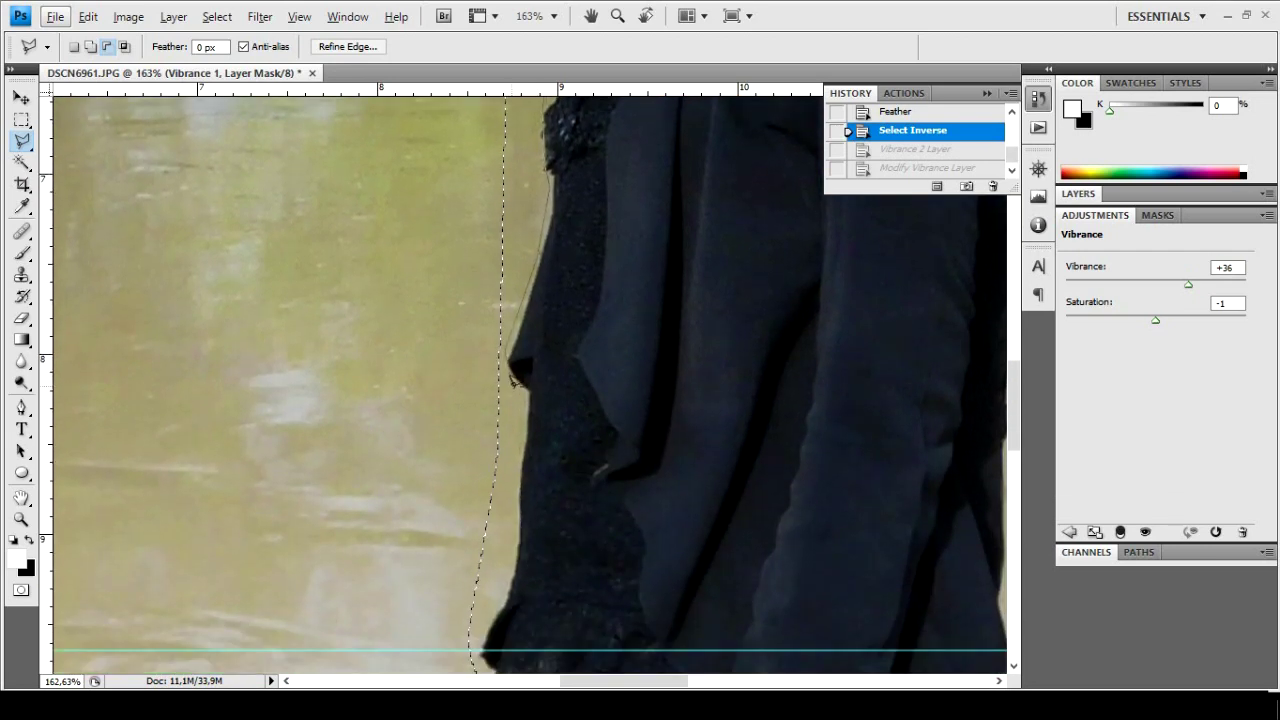
pyautogui.click(367, 631)
pyautogui.doubleClick(213, 512)
pyautogui.scroll(-2, 214, 510)
pyautogui.scroll(9, 354, 376)
pyautogui.hotkey('ctrl', 'alt', 'z')
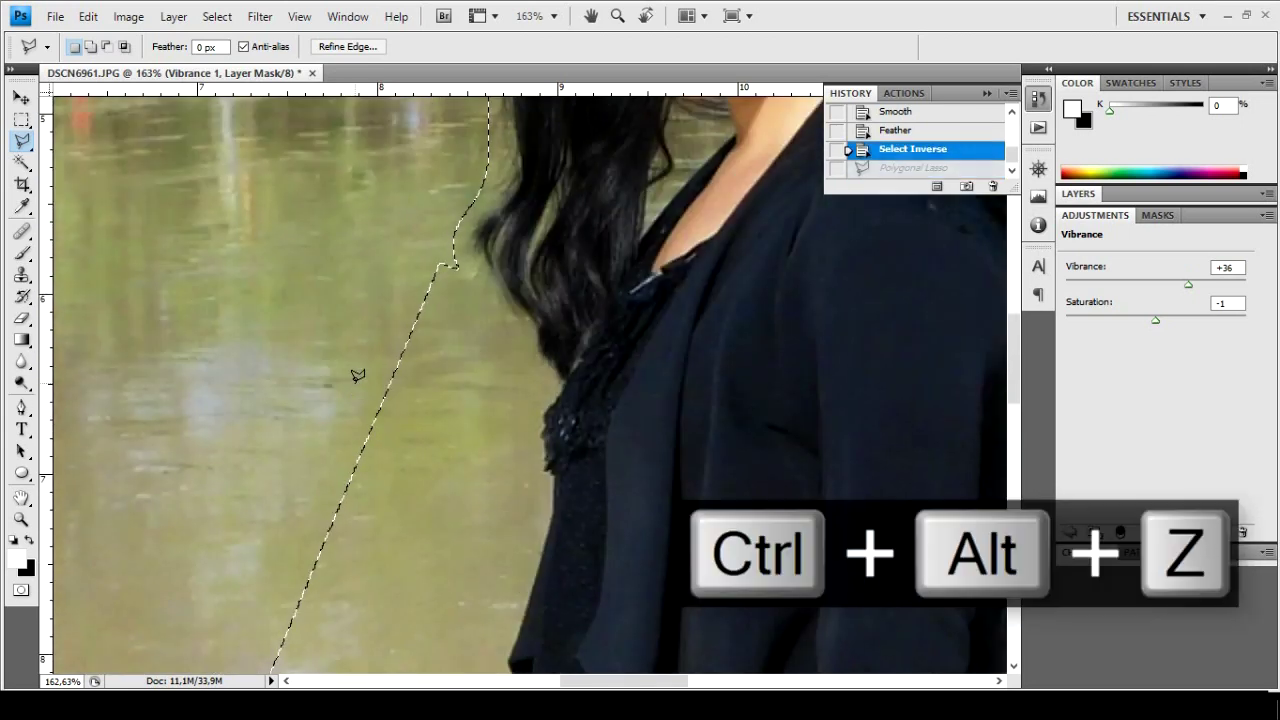
# Extend the background selection closer to the front of the blouse, from the hair tips to the hem, with the Polygonal Lasso
pyautogui.scroll(-7, 526, 371)
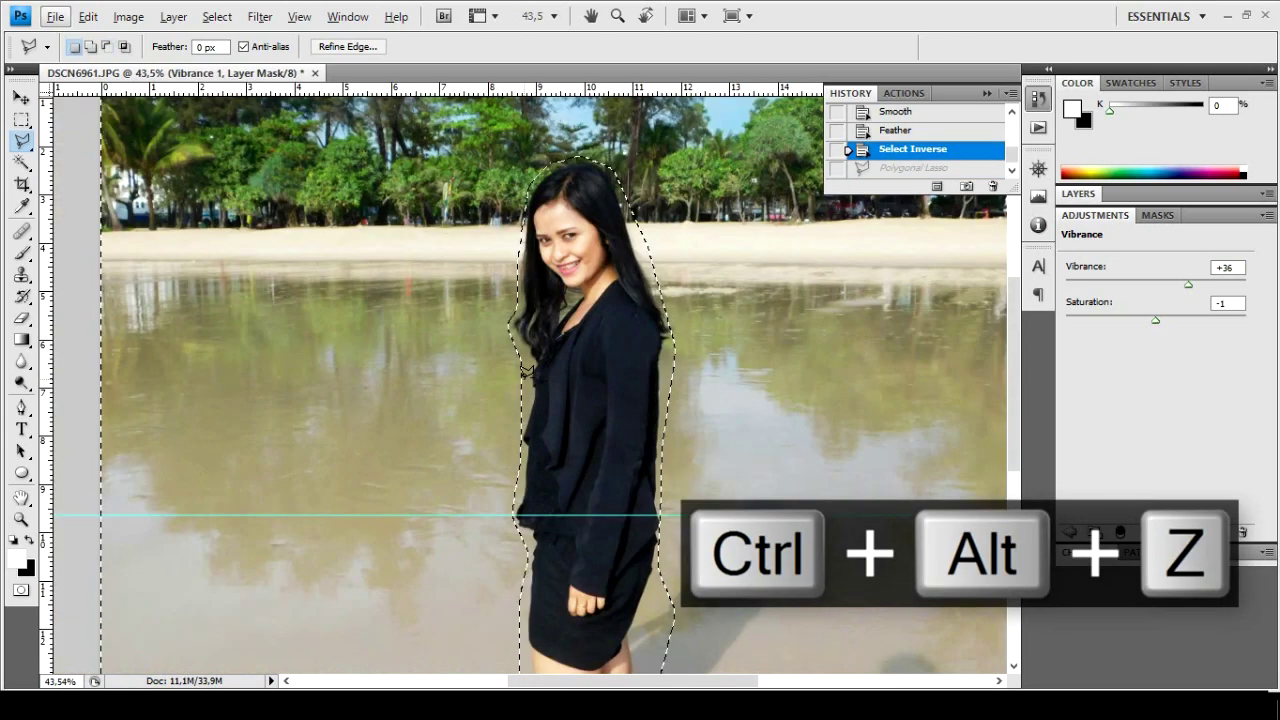
pyautogui.scroll(4, 603, 370)
pyautogui.scroll(3, 603, 370)
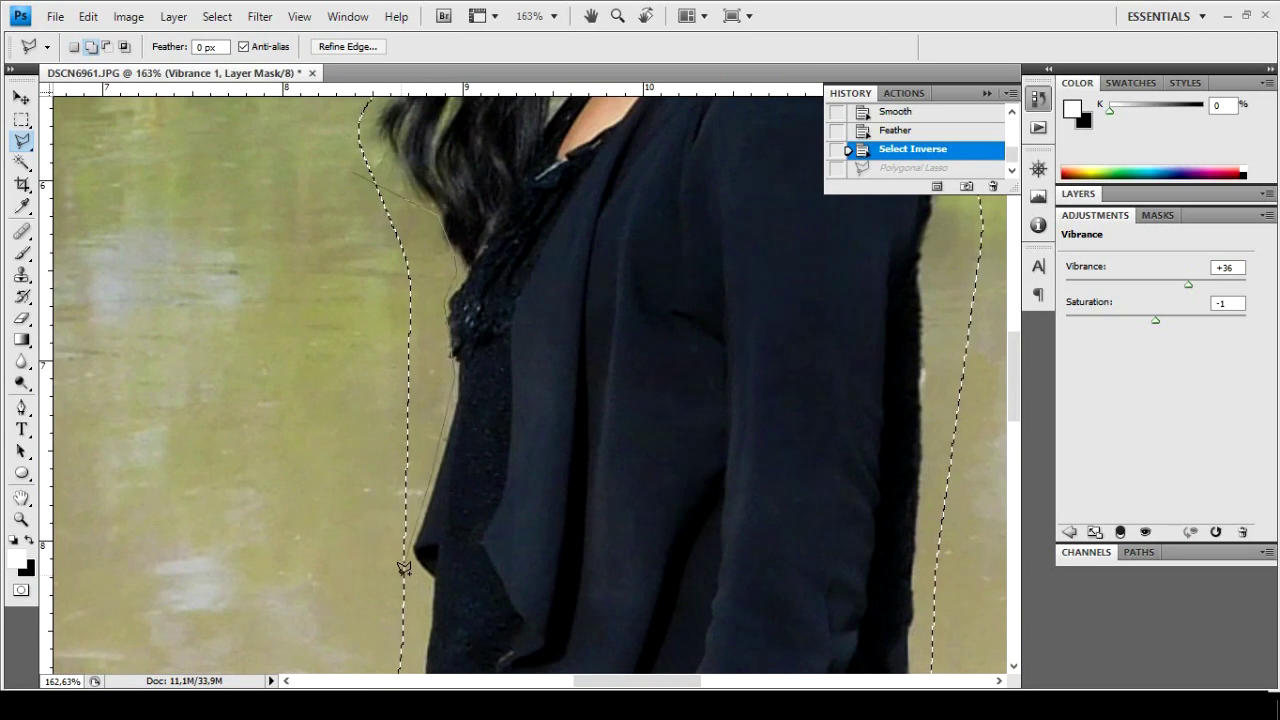
pyautogui.doubleClick(214, 573)
pyautogui.scroll(-5, 230, 530)
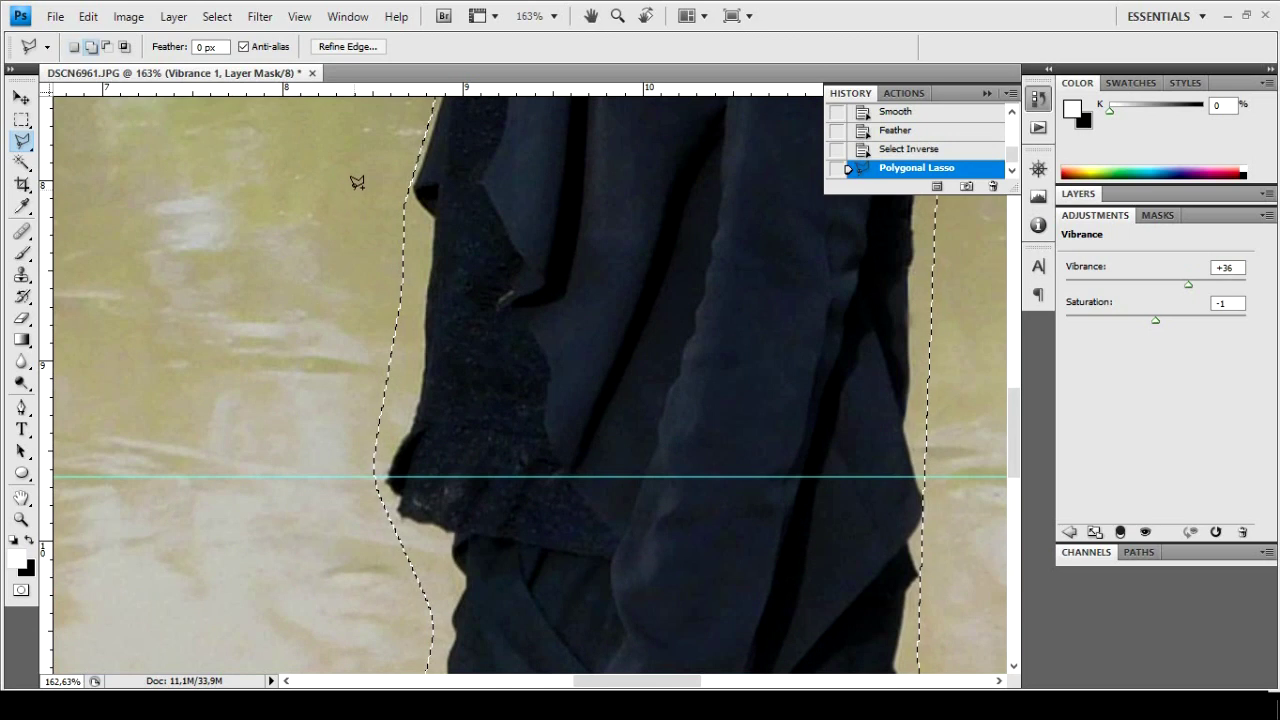
pyautogui.doubleClick(362, 487)
# Extend the background selection closer to the front of the skirt and leg, down to the photo's lower edge
pyautogui.scroll(-5, 316, 456)
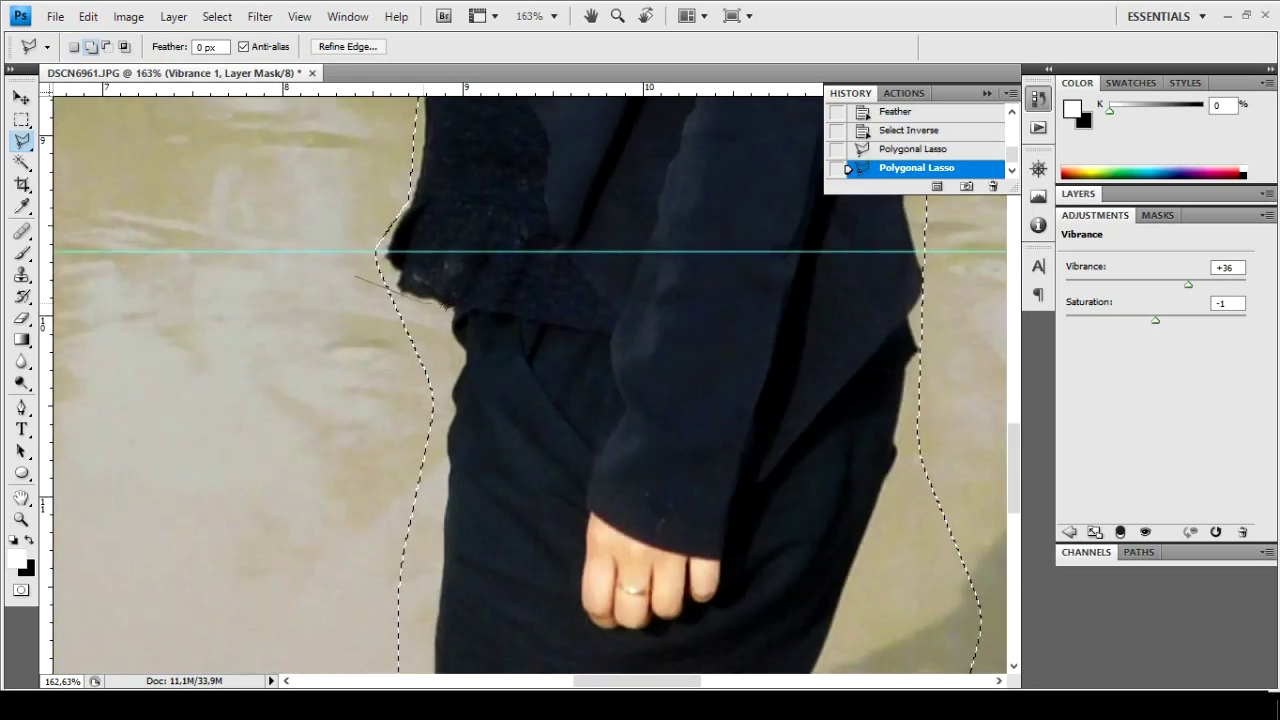
pyautogui.scroll(-4, 430, 560)
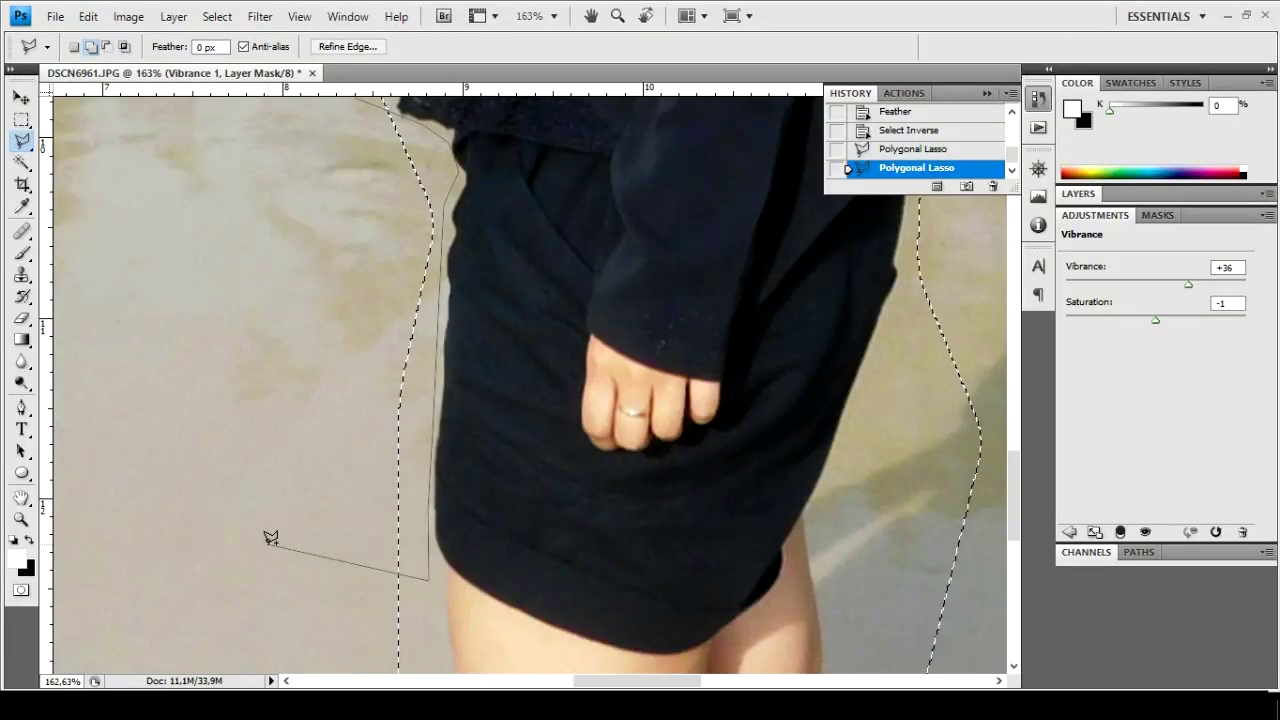
pyautogui.scroll(-8, 275, 500)
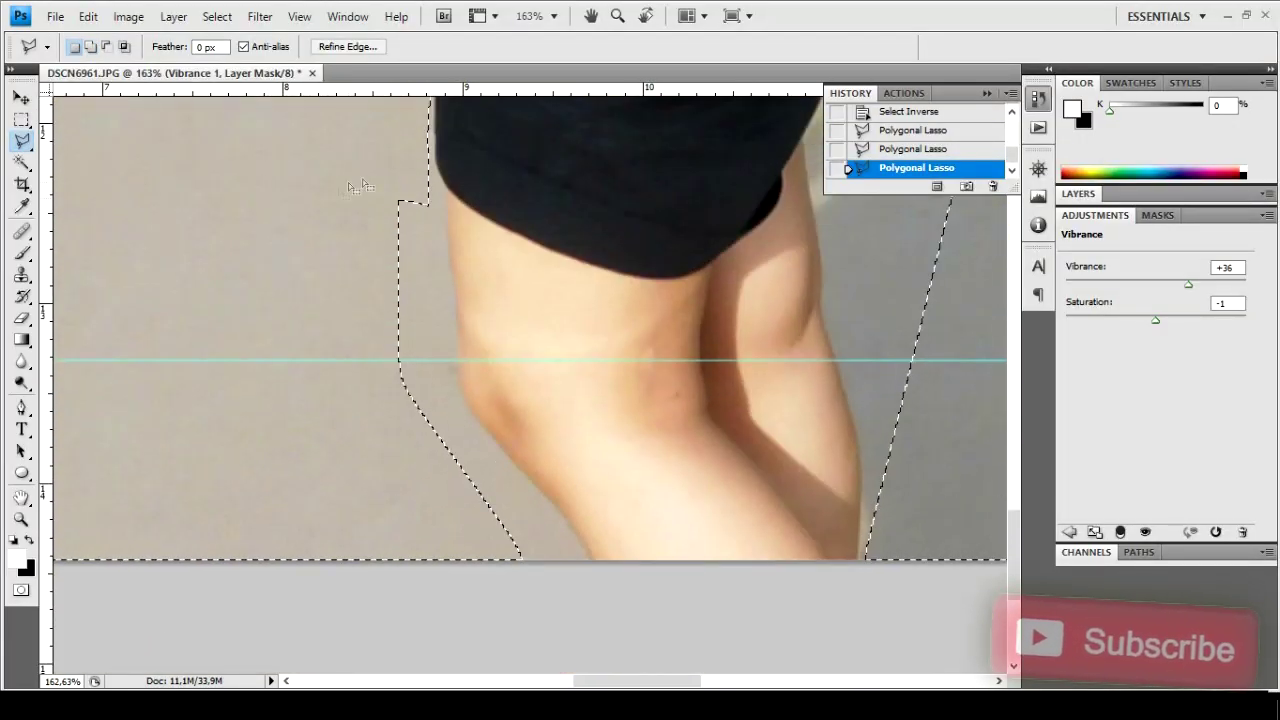
pyautogui.click(432, 185)
pyautogui.click(453, 398)
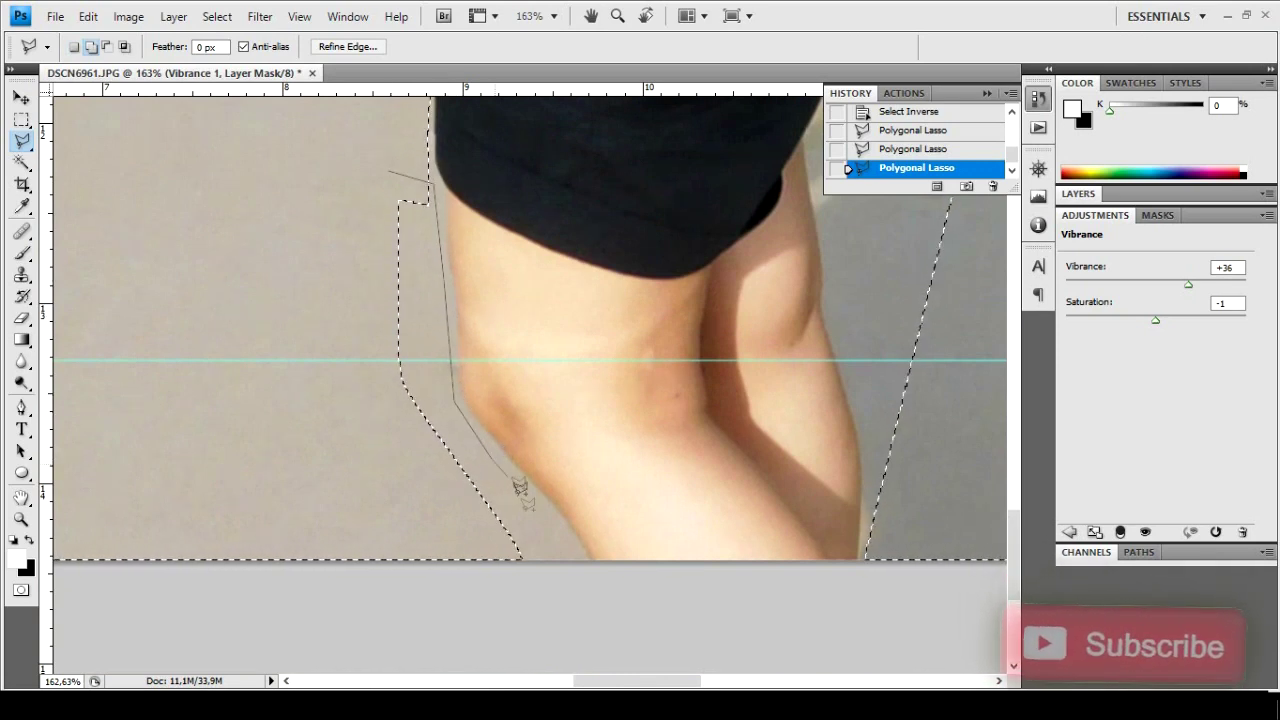
pyautogui.click(600, 585)
pyautogui.doubleClick(537, 594)
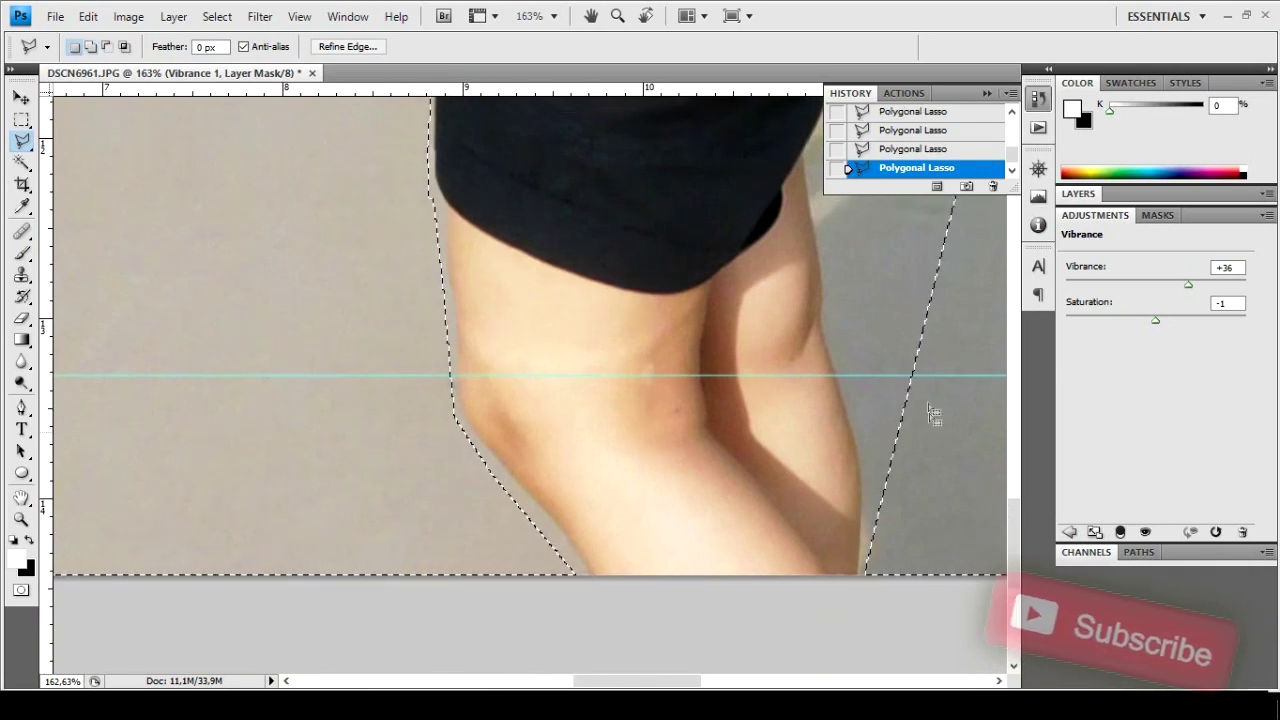
# Add the background behind the legs and skirt to the selection, following their back edge up to the jacket hem
pyautogui.scroll(3, 910, 368)
pyautogui.hscroll(5, 912, 366)
pyautogui.scroll(-3, 912, 368)
pyautogui.keyDown('shift'); pyautogui.click(632, 545); pyautogui.keyUp('shift')
pyautogui.click(627, 458)
pyautogui.click(582, 224)
pyautogui.scroll(6, 586, 234)
pyautogui.click(612, 435)
pyautogui.click(660, 300)
pyautogui.click(690, 210)
pyautogui.doubleClick(948, 305)
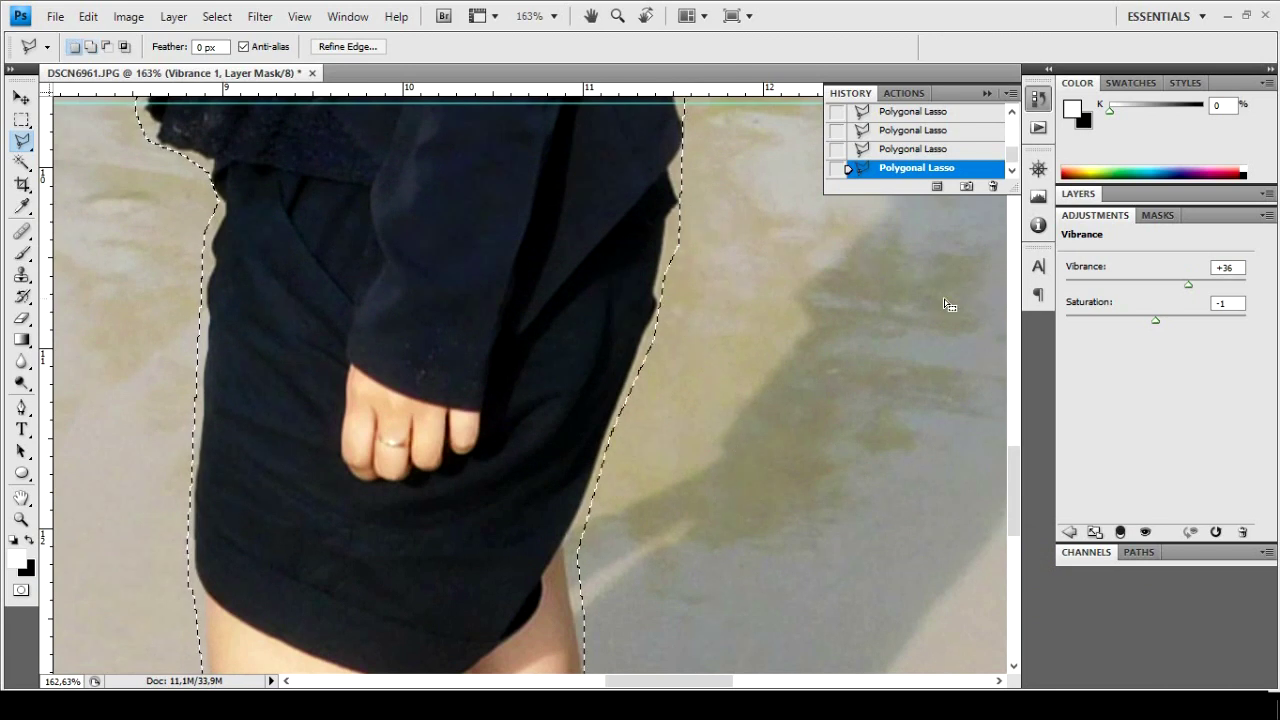
# Extend the background selection closer to the back of the jacket, from the hem up to the hair ends
pyautogui.scroll(8, 948, 305)
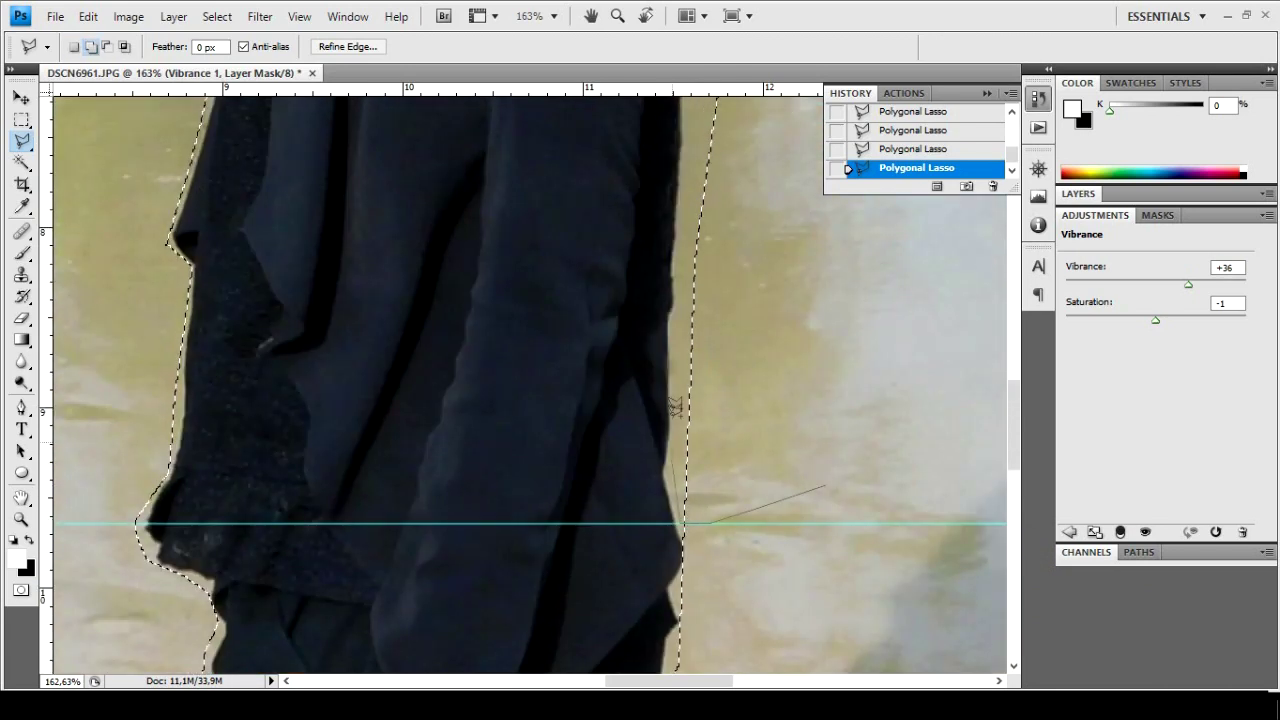
pyautogui.scroll(6, 827, 337)
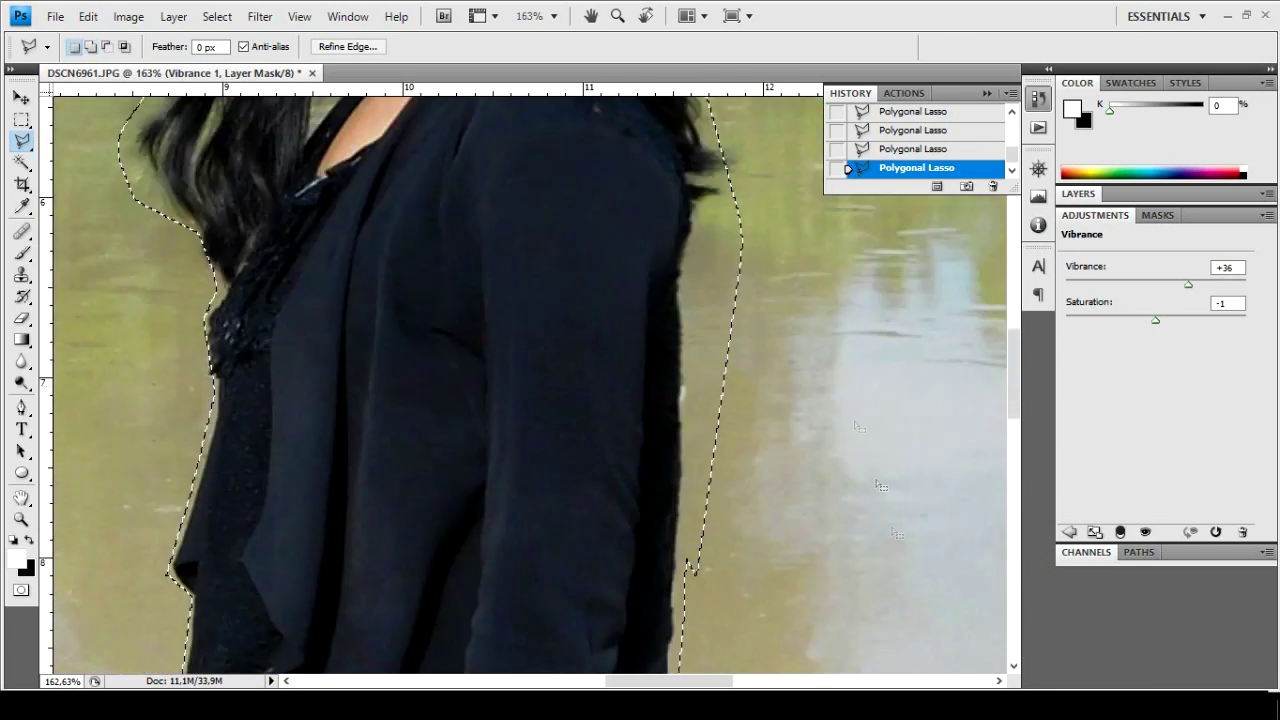
pyautogui.click(686, 582)
pyautogui.hotkey('ctrl', 'd')
pyautogui.scroll(2, 951, 377)
pyautogui.scroll(-20, 948, 384)
pyautogui.hotkey('ctrl', 'alt', 'z')
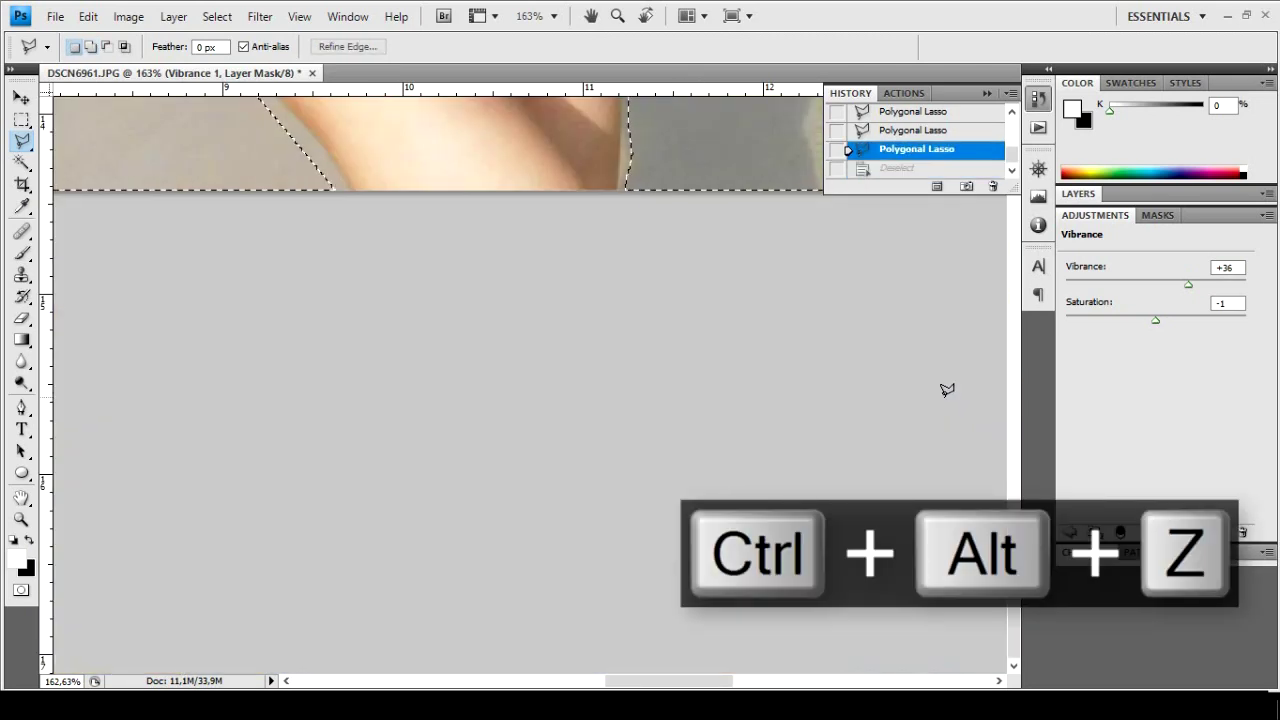
pyautogui.scroll(15, 654, 429)
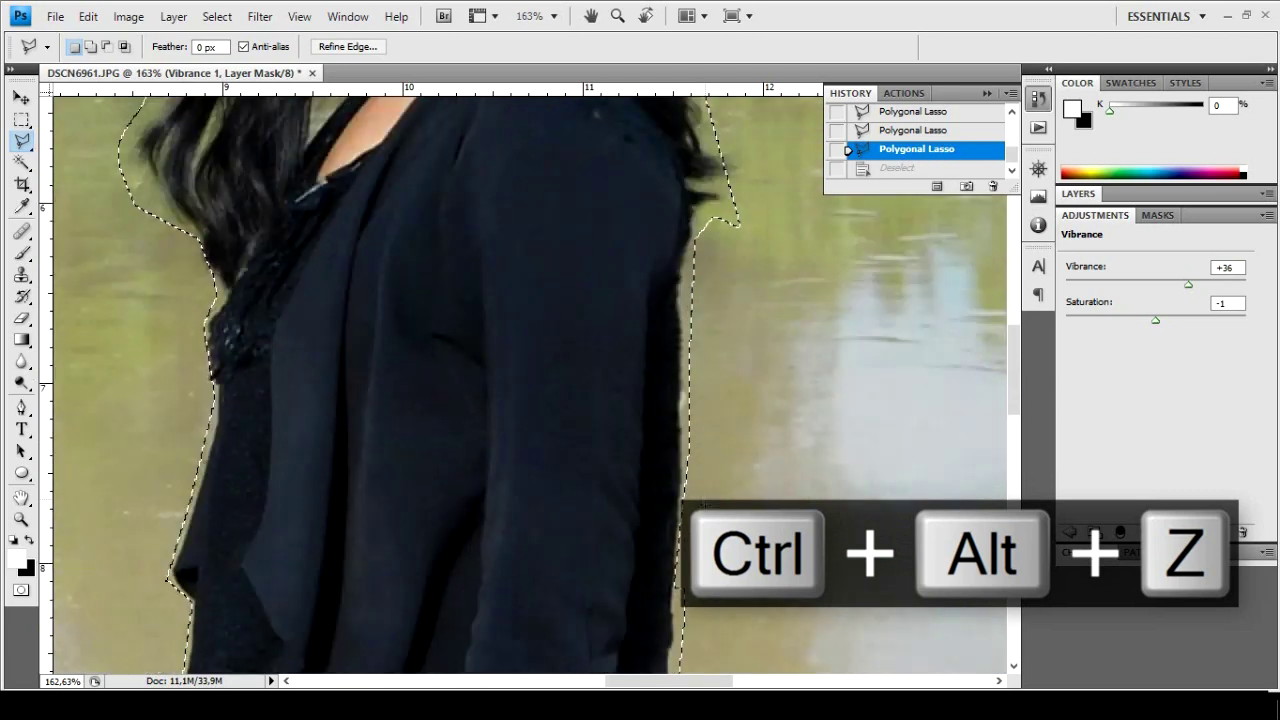
# Extend the background selection closer to the back of the woman's head and hair with the Polygonal Lasso
pyautogui.scroll(10, 703, 503)
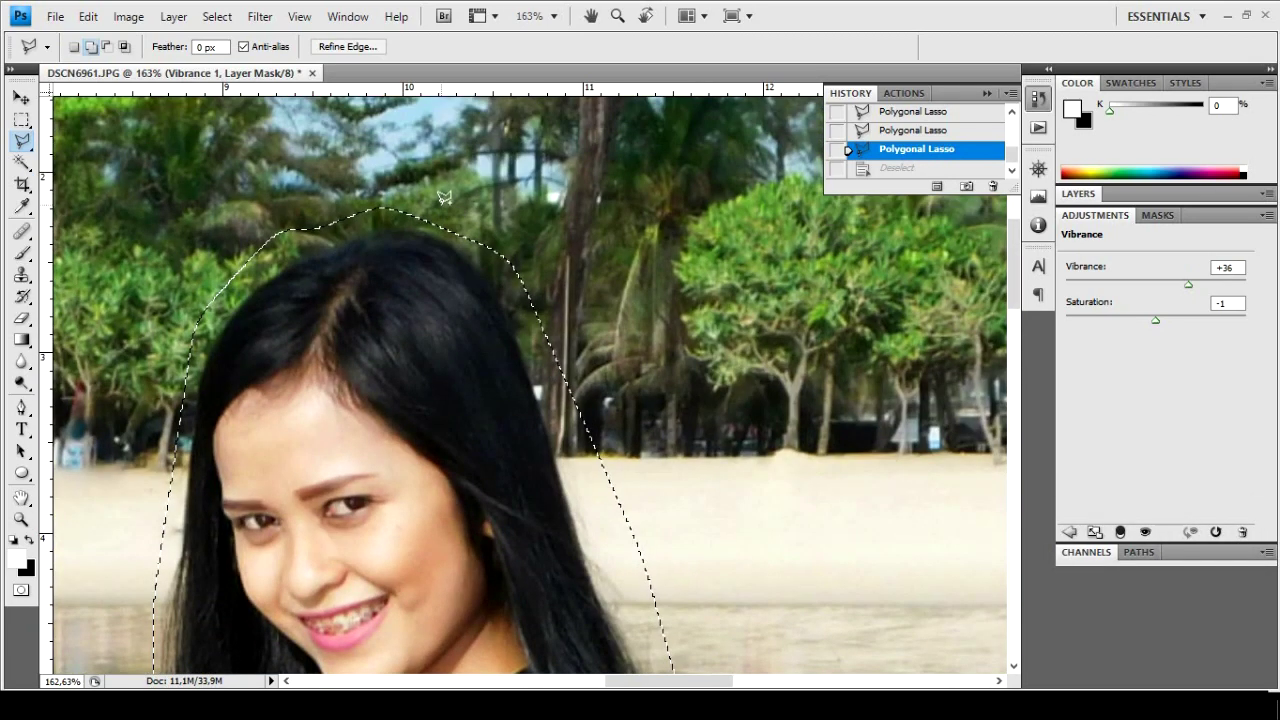
pyautogui.click(444, 197)
pyautogui.scroll(-3, 556, 420)
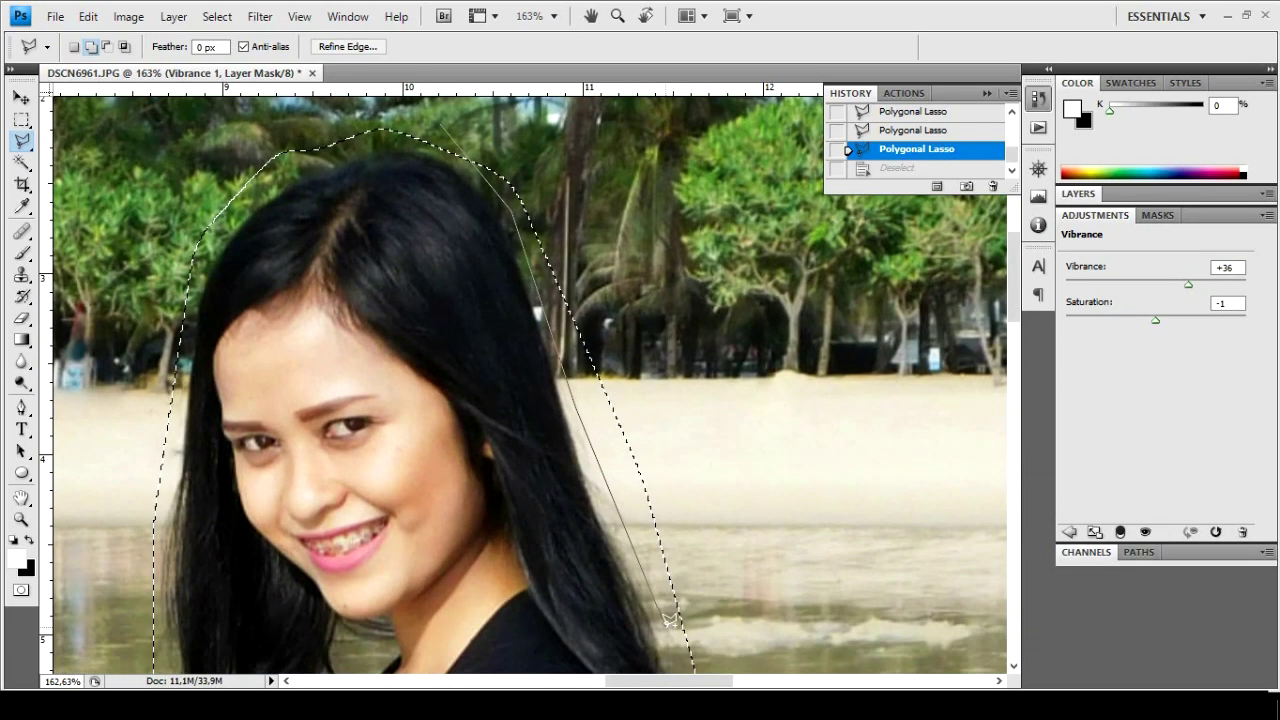
pyautogui.scroll(-3, 668, 620)
pyautogui.scroll(7, 740, 300)
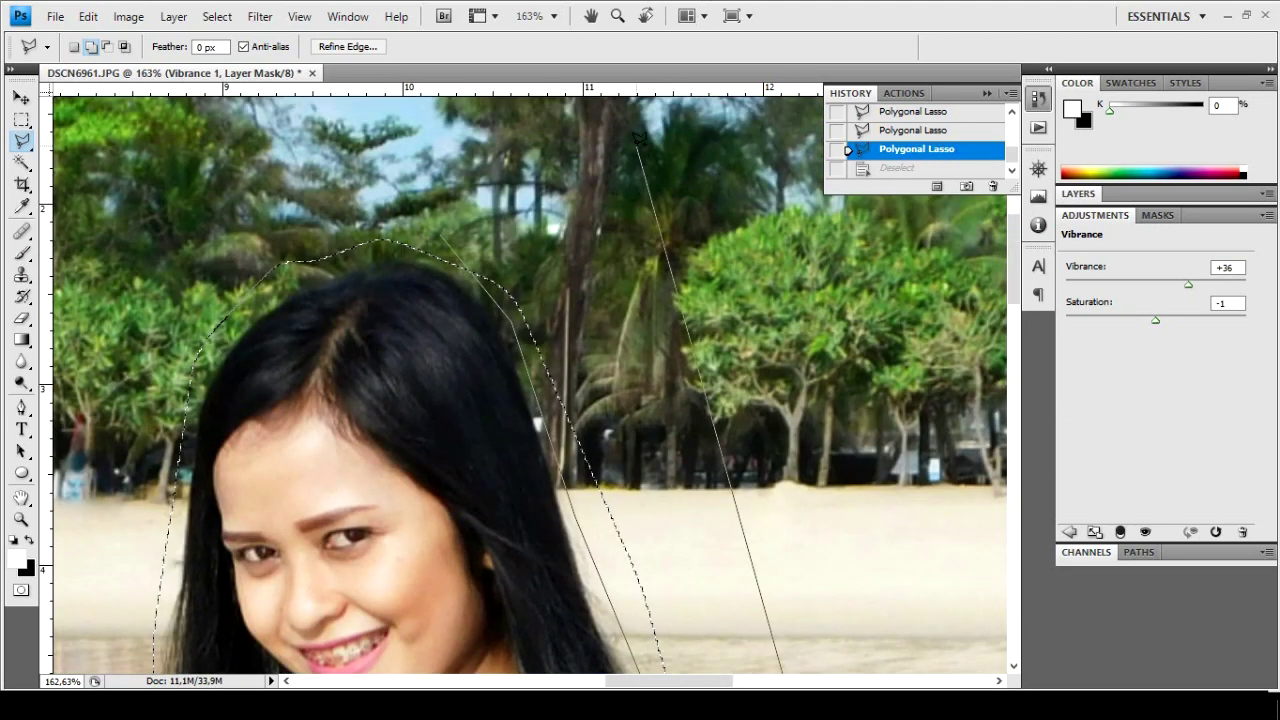
pyautogui.click(415, 226)
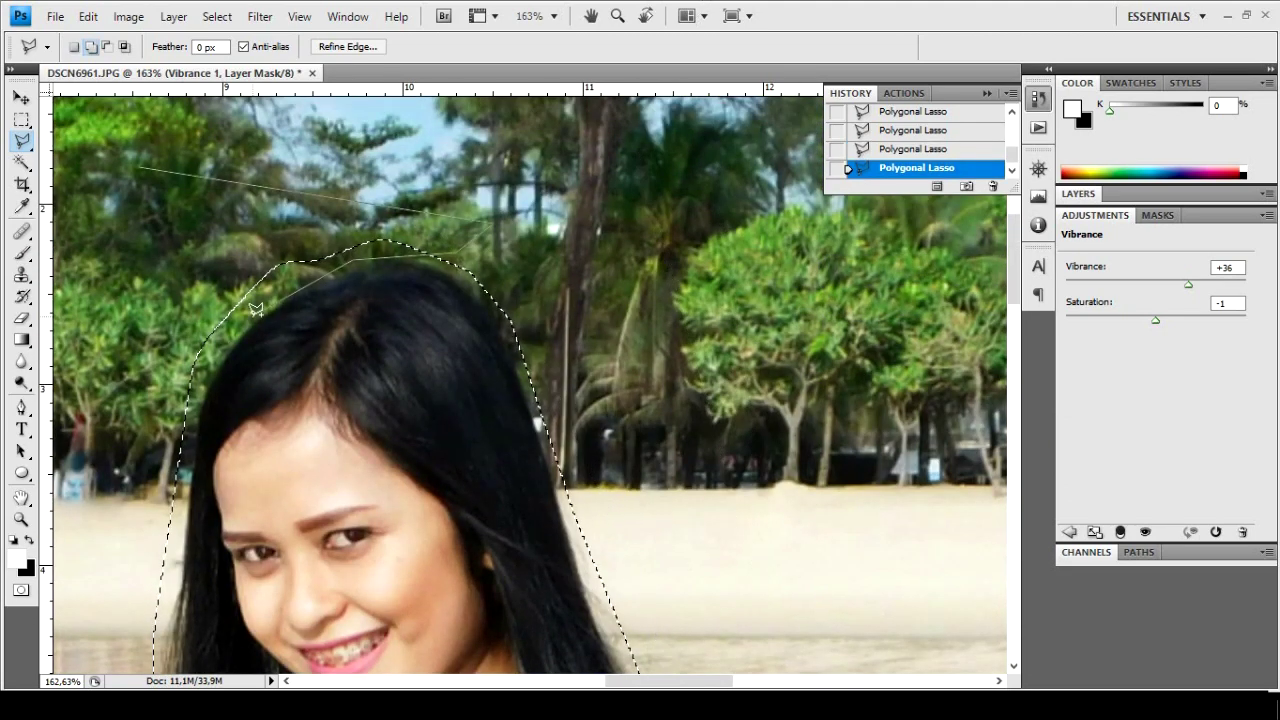
# Extend the background selection closer to the front of the woman's head and hair, down to the jacket
pyautogui.click(170, 588)
pyautogui.scroll(-3, 130, 600)
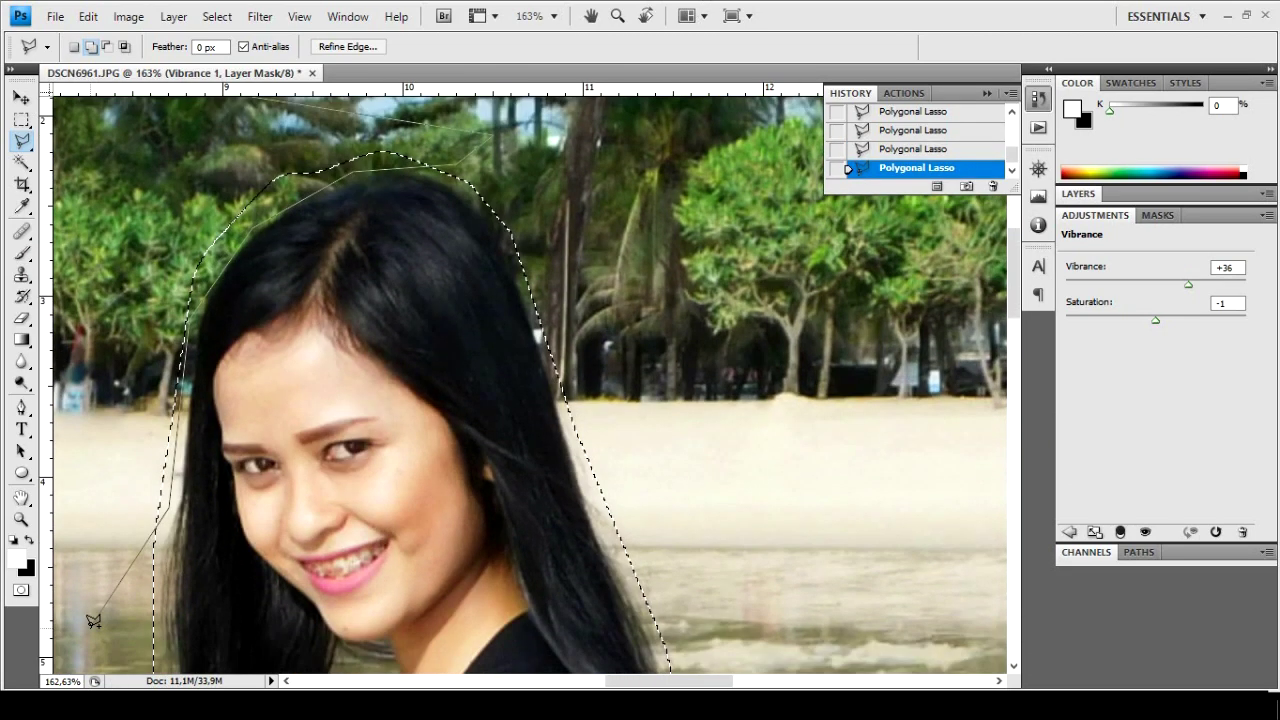
pyautogui.scroll(-20, 175, 505)
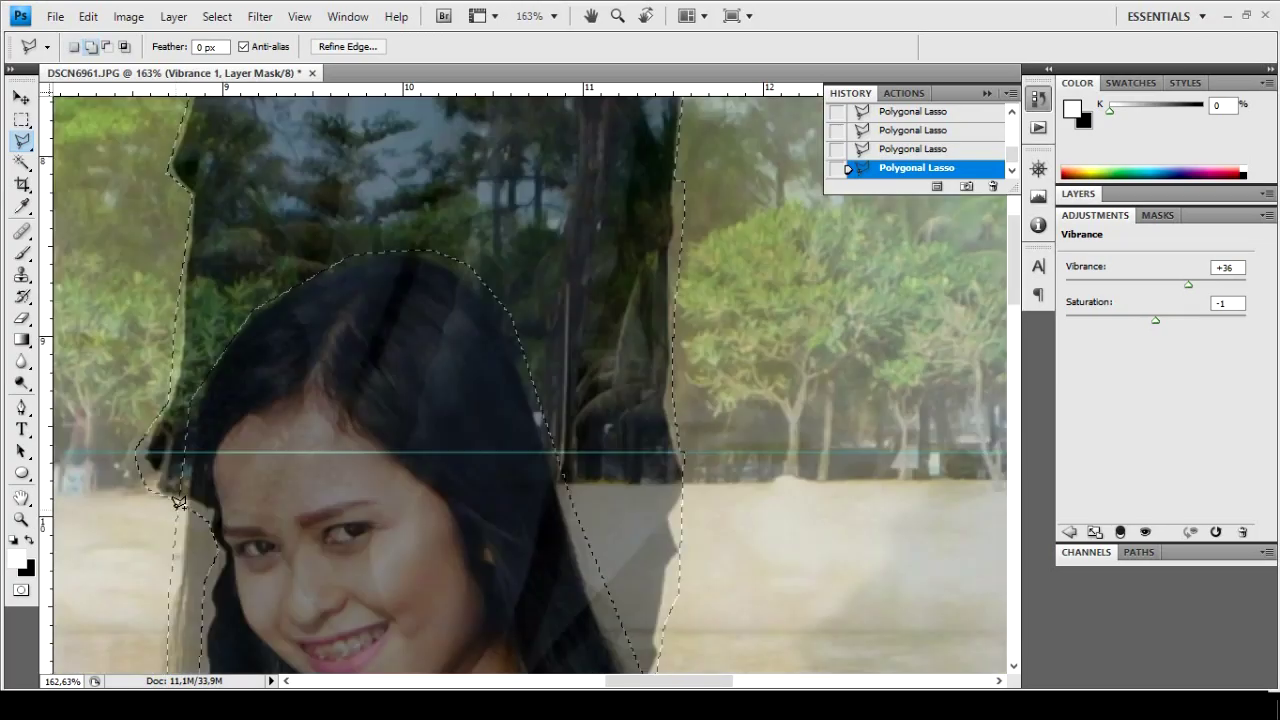
pyautogui.scroll(-10, 181, 517)
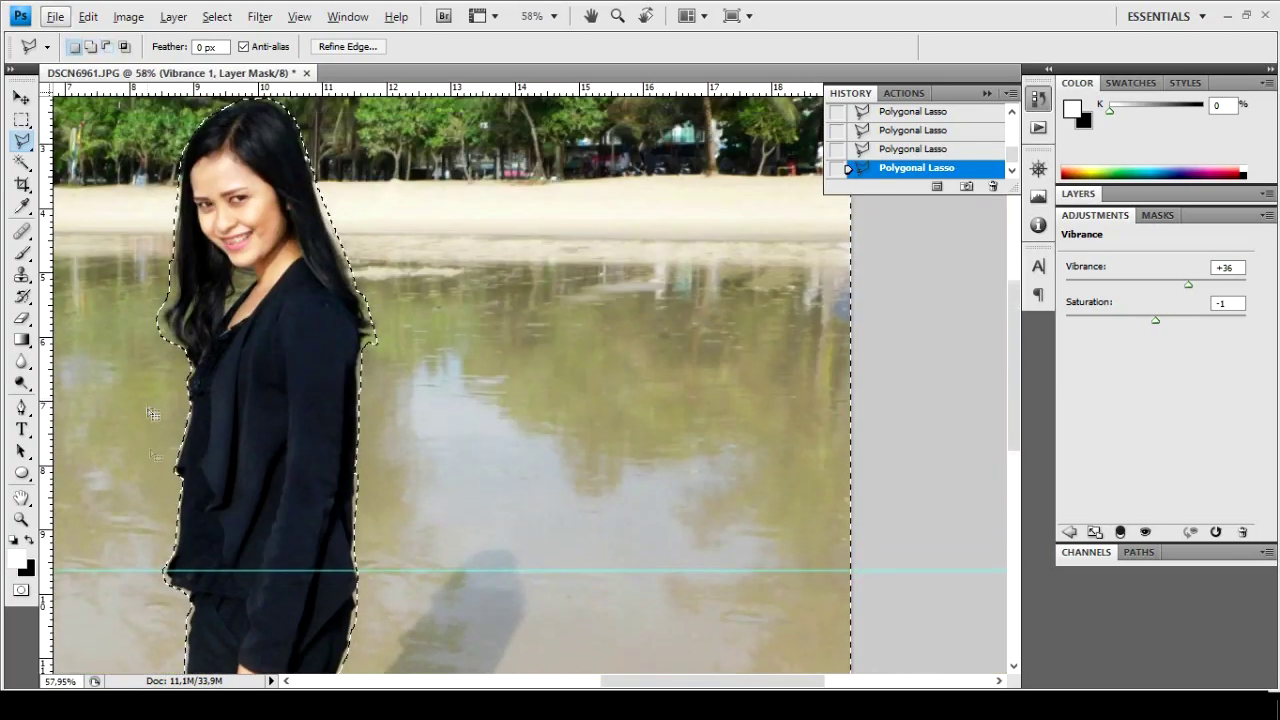
# Feather the background selection around the woman and set the adjustment layer's Vibrance to +97
pyautogui.click(201, 14)
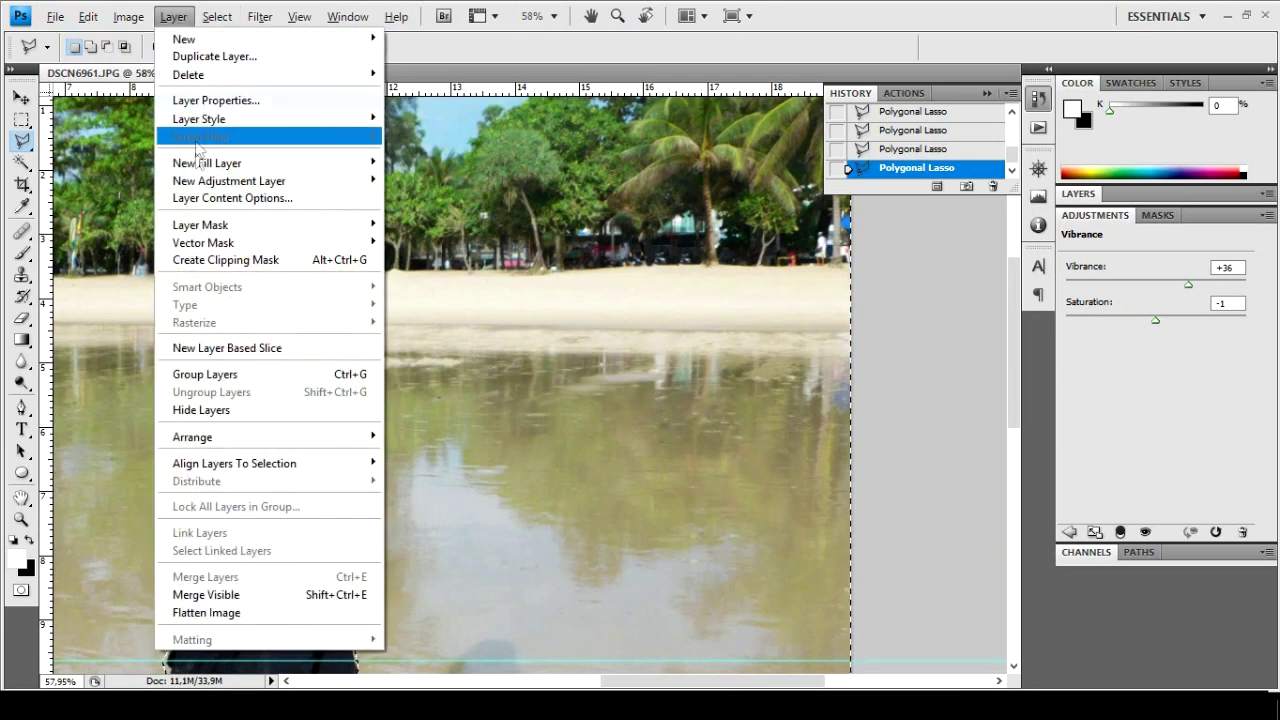
pyautogui.moveTo(240, 223)
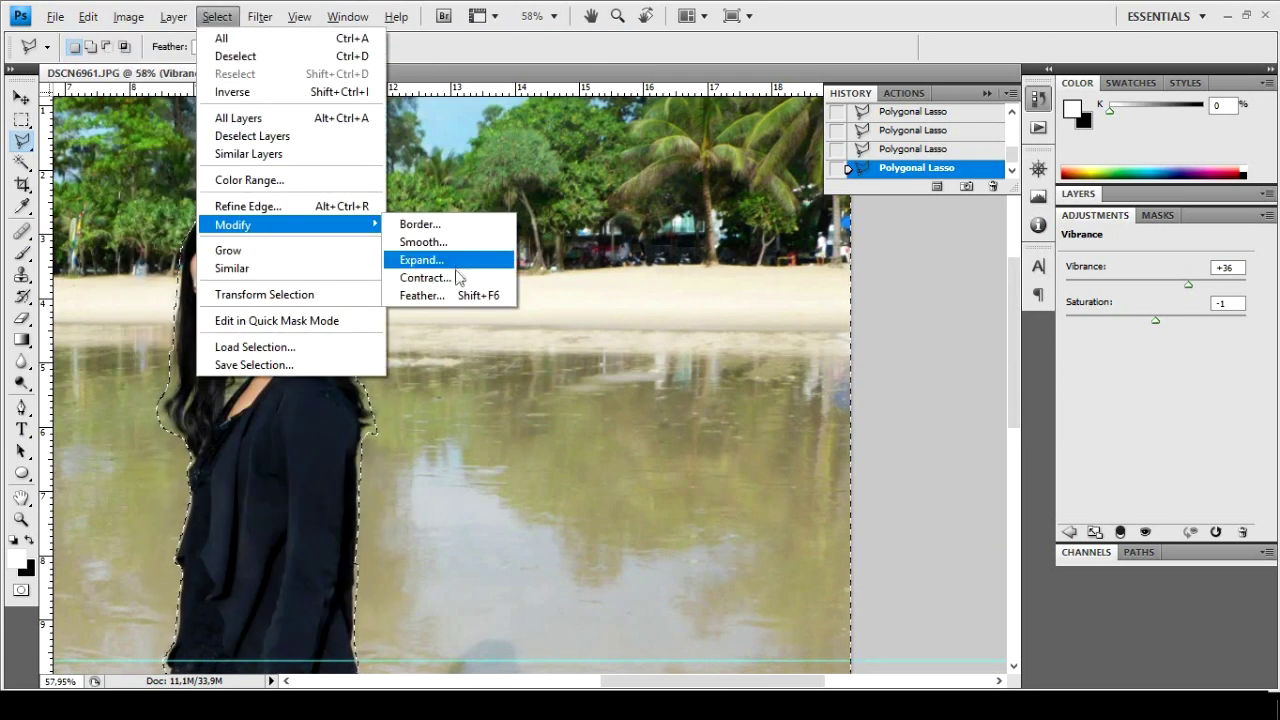
pyautogui.click(505, 295)
pyautogui.click(724, 240)
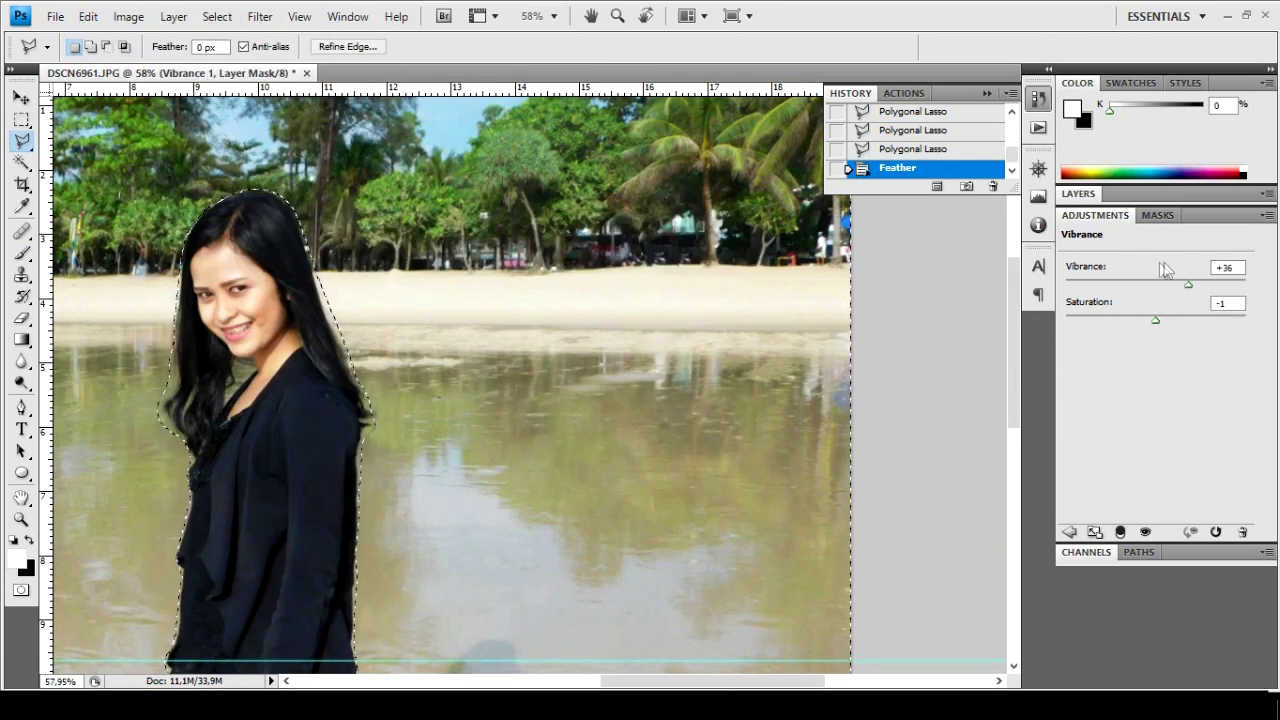
pyautogui.moveTo(1258, 289); pyautogui.dragTo(1243, 285)
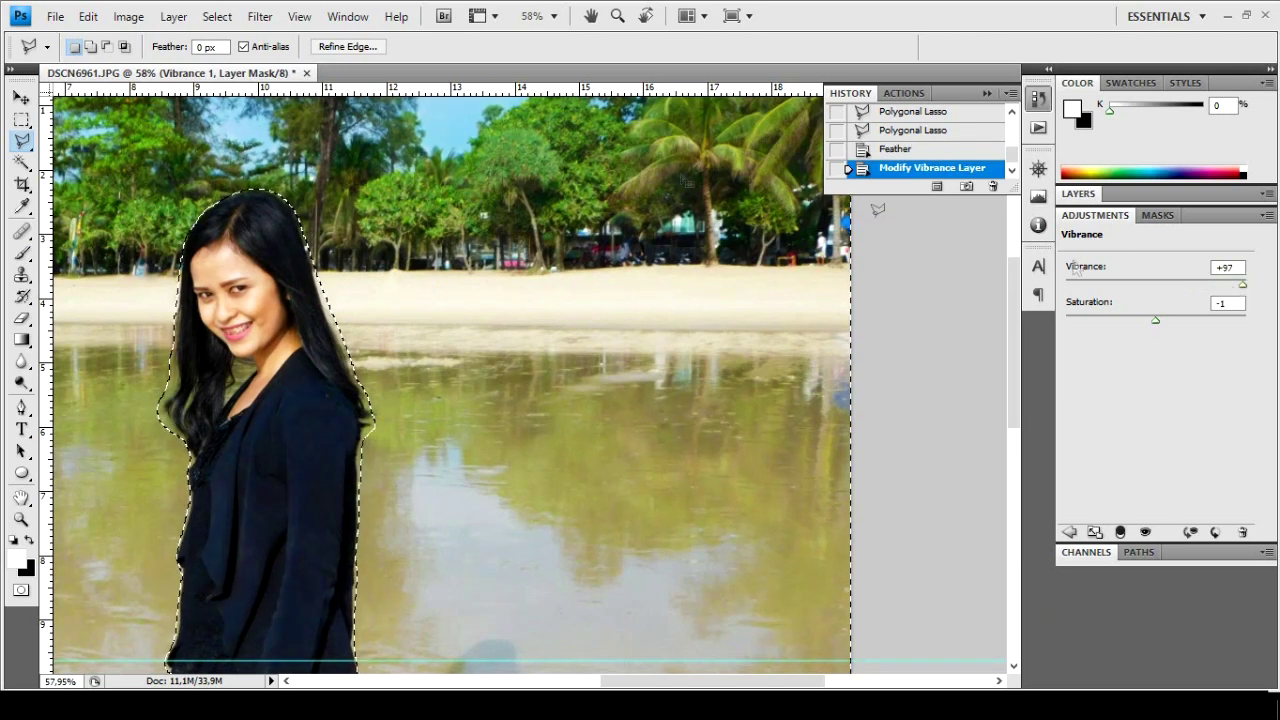
# Apply a Gaussian Blur with a 1.9-pixel radius to the selected area of the Vibrance layer mask and deselect
pyautogui.click(217, 16)
pyautogui.moveTo(260, 16)
pyautogui.moveTo(305, 162)
pyautogui.click(500, 242)
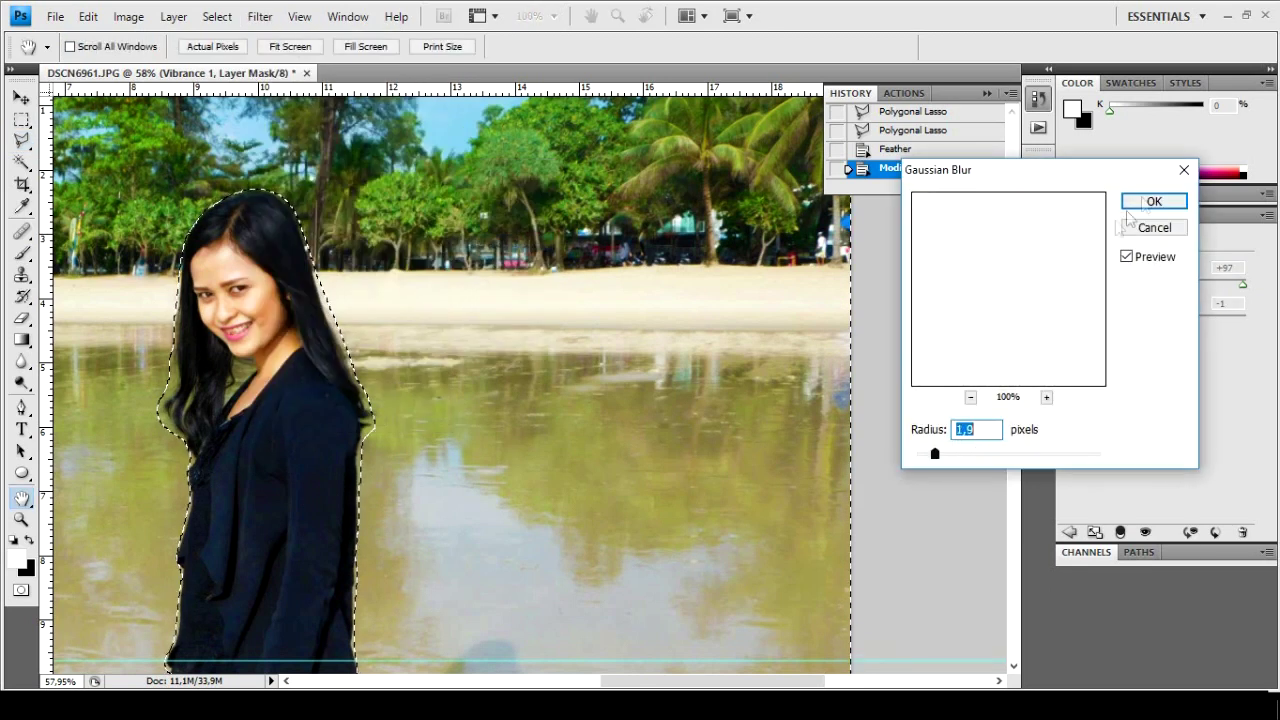
pyautogui.click(1155, 201)
pyautogui.hotkey('ctrl', 'd')
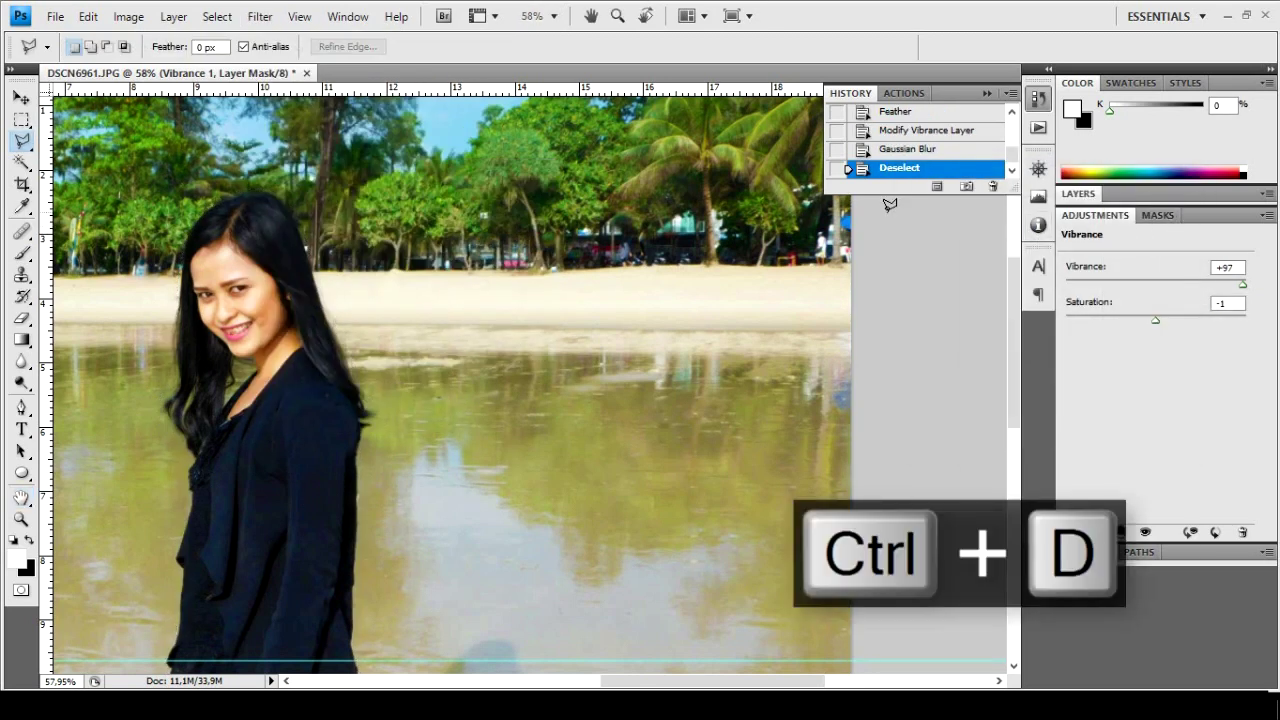
# Show the whole photo and hide the edit history covering its upper corner
pyautogui.scroll(-3, 886, 203)
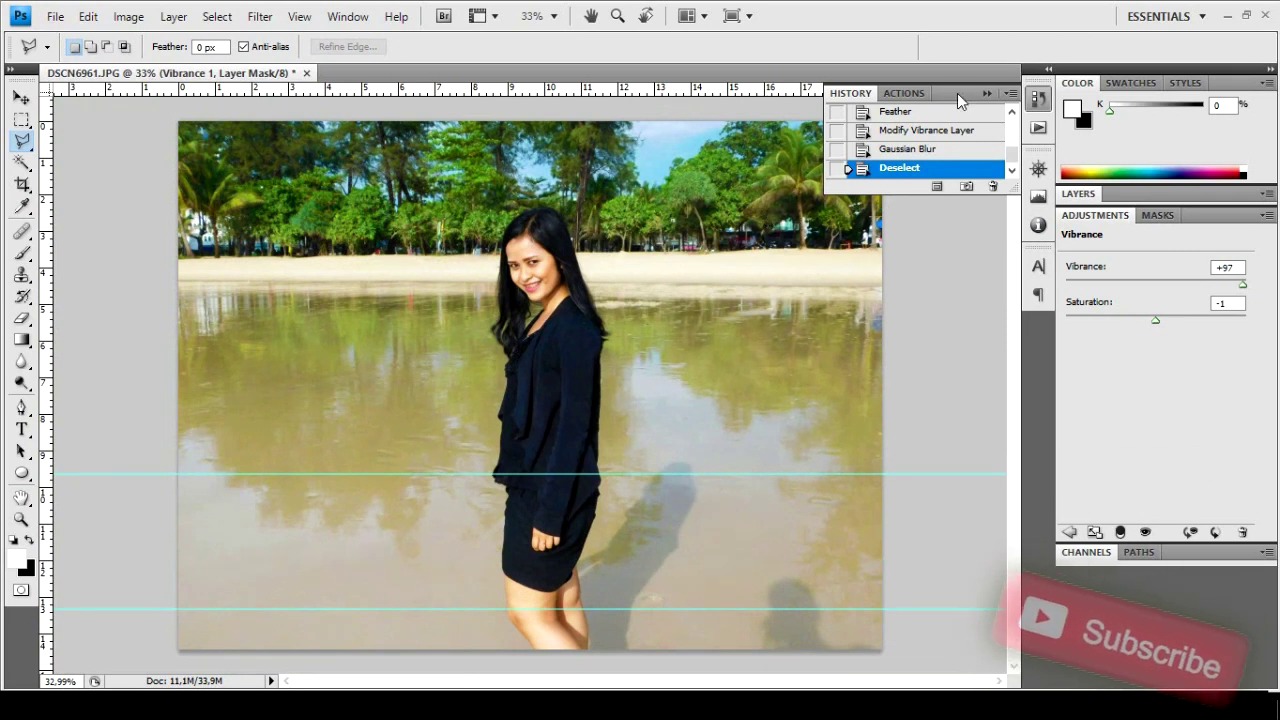
pyautogui.click(1038, 98)
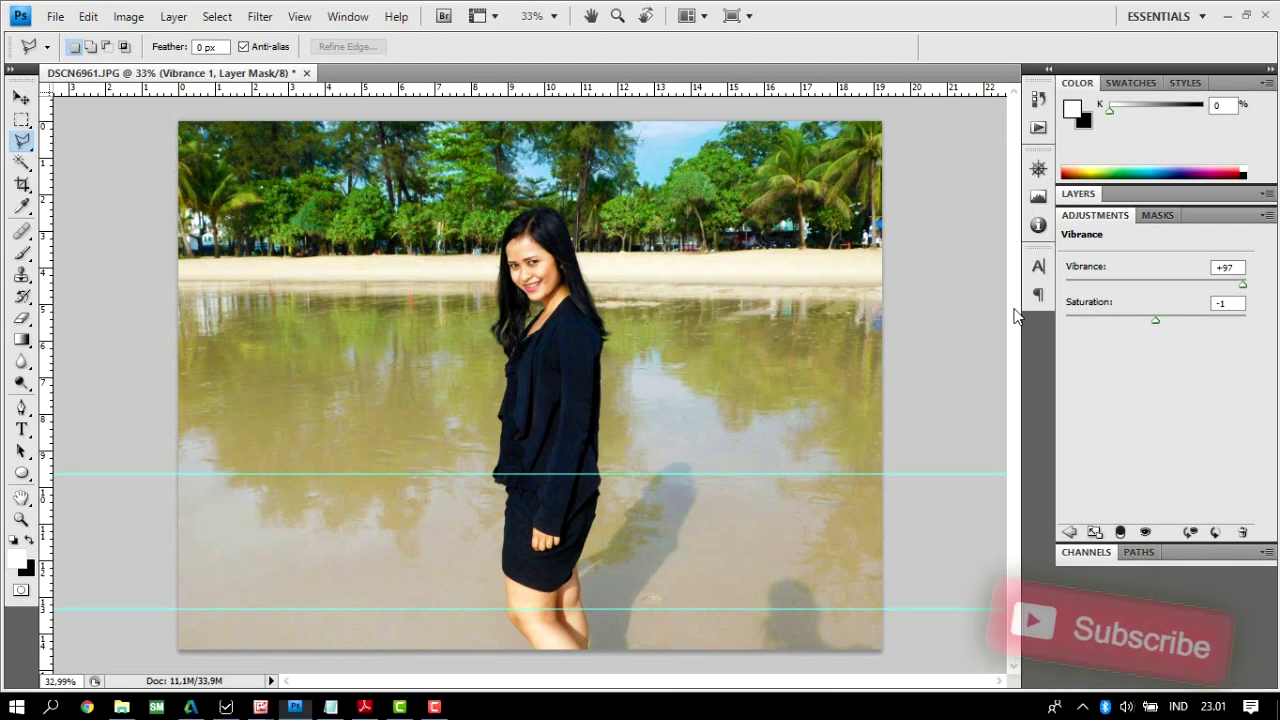